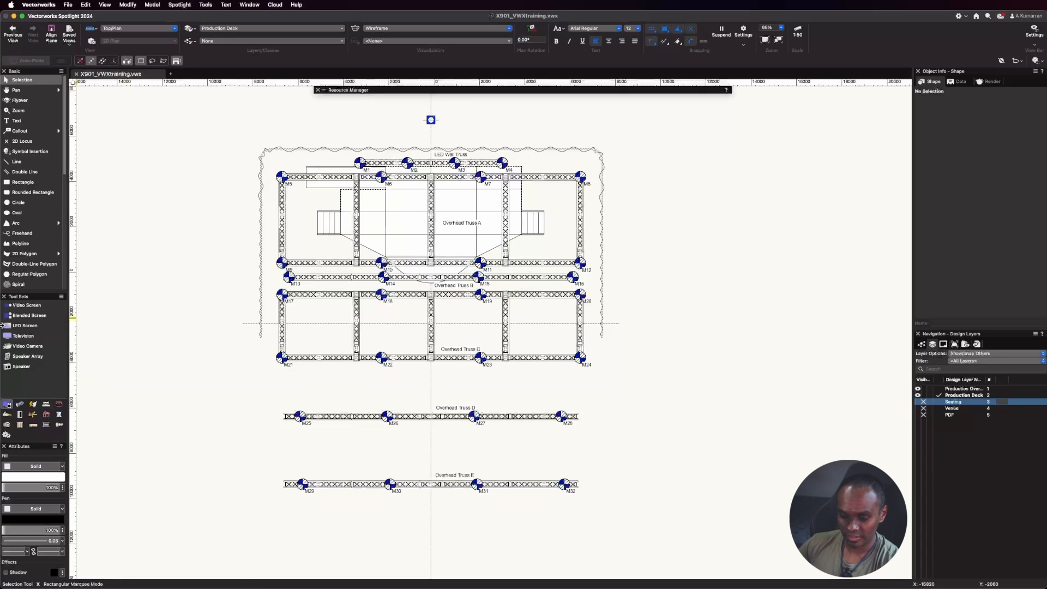
# Start the Speaker tool in Insert by Symbol mode.
pyautogui.click(26, 367)
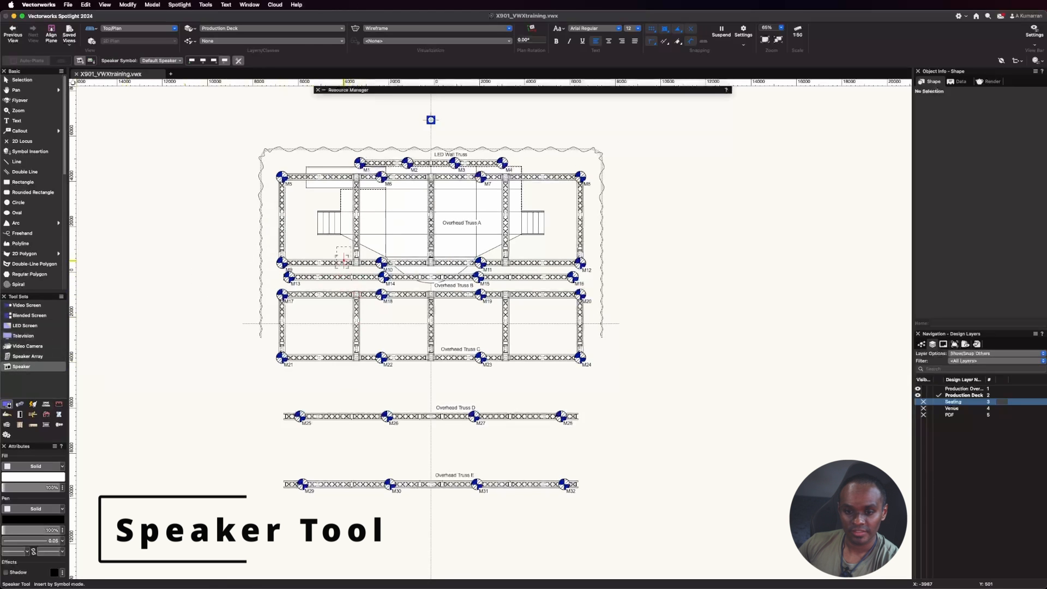
pyautogui.scroll(5, 343, 259)
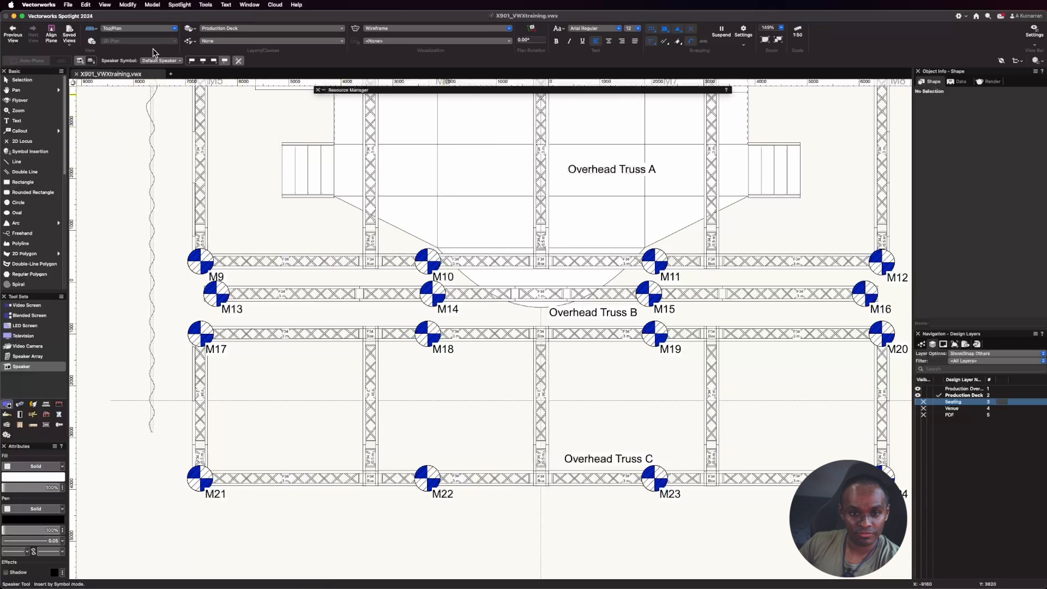
pyautogui.click(91, 60)
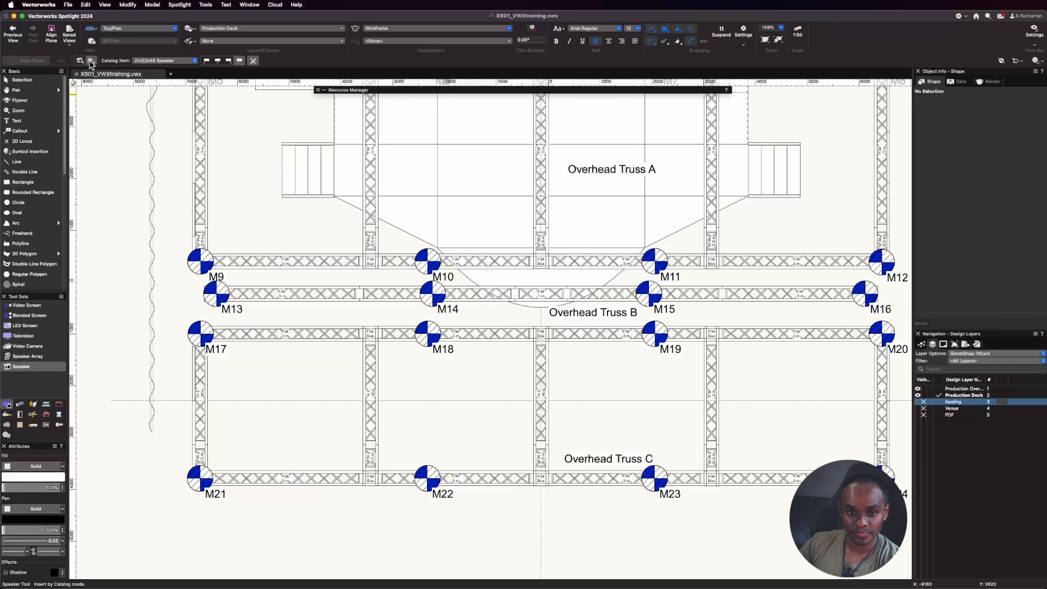
pyautogui.click(79, 61)
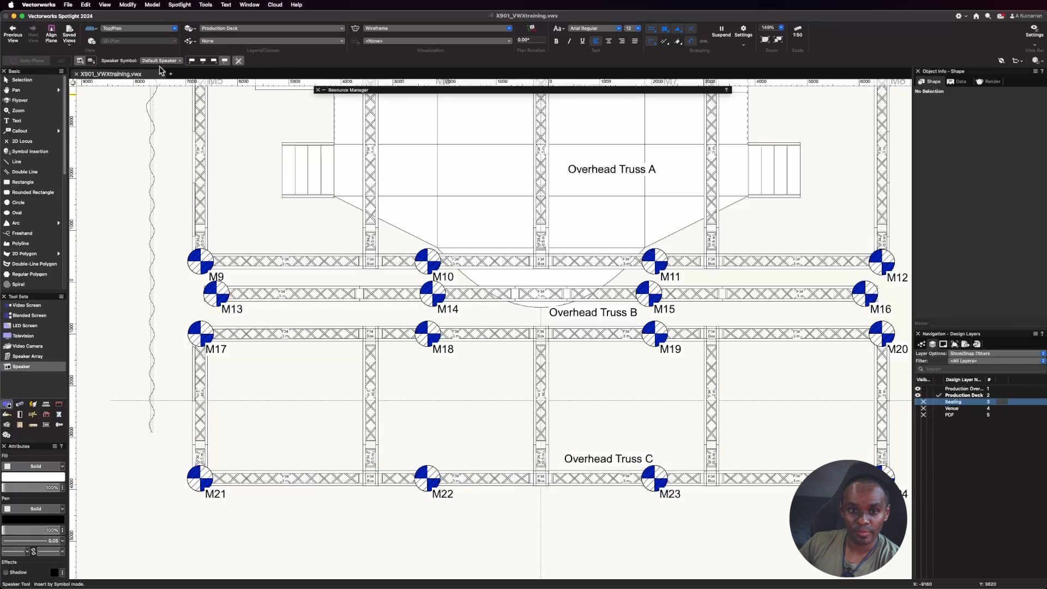
# Browse the speaker symbol libraries under Audio Speakers and open the Speakers JBL library.
pyautogui.click(164, 61)
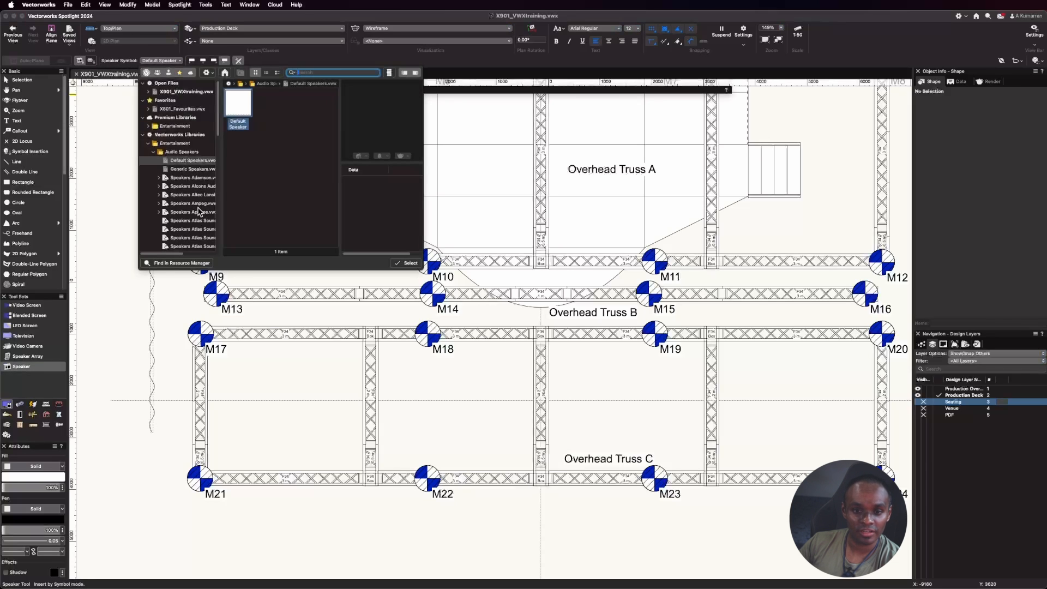
pyautogui.scroll(-3, 207, 205)
pyautogui.moveTo(221, 175); pyautogui.dragTo(263, 176)
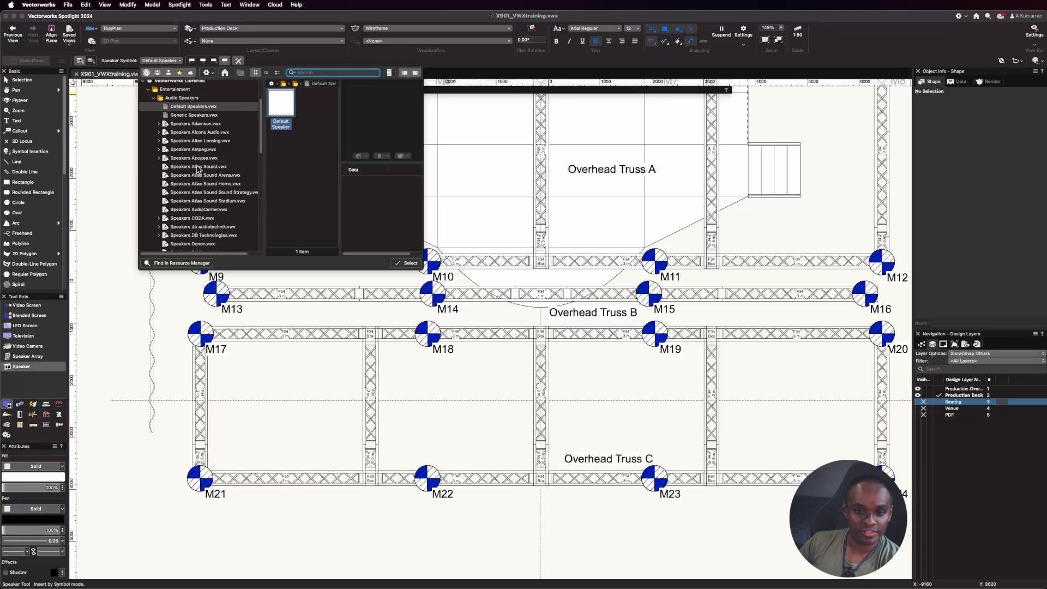
pyautogui.scroll(-1, 197, 169)
pyautogui.scroll(-5, 197, 169)
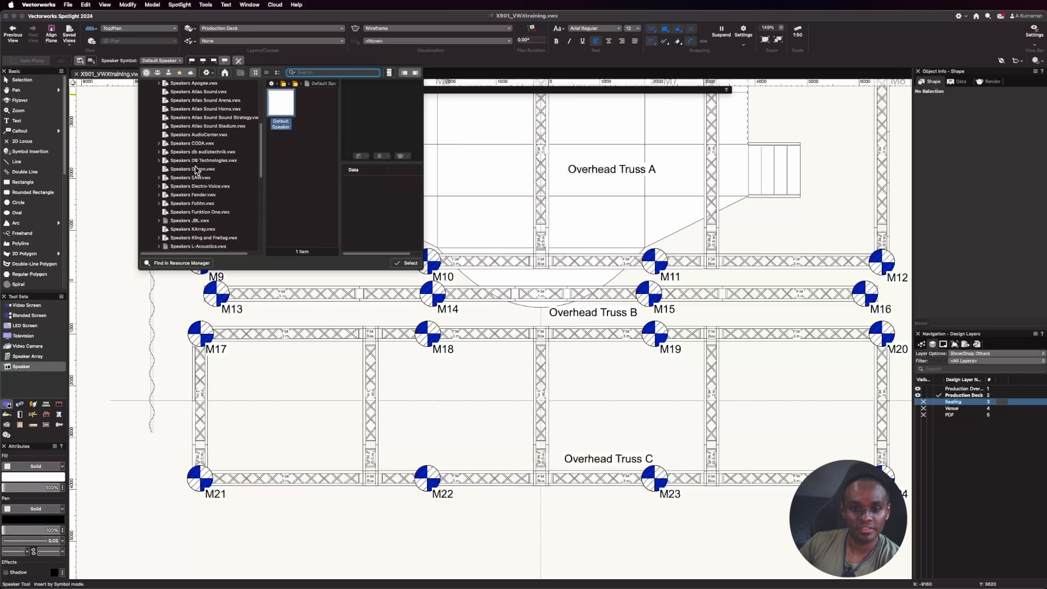
pyautogui.click(197, 196)
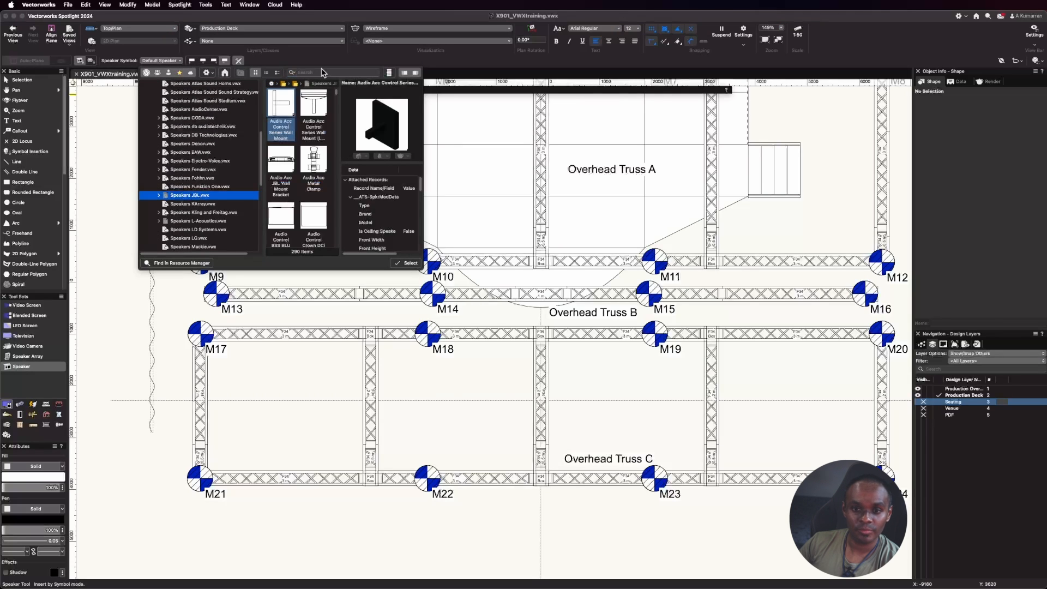
# Search the symbols for "eon" and choose Audio Speaker JBL EON612 as the speaker symbol.
pyautogui.click(322, 72)
pyautogui.write('epm')
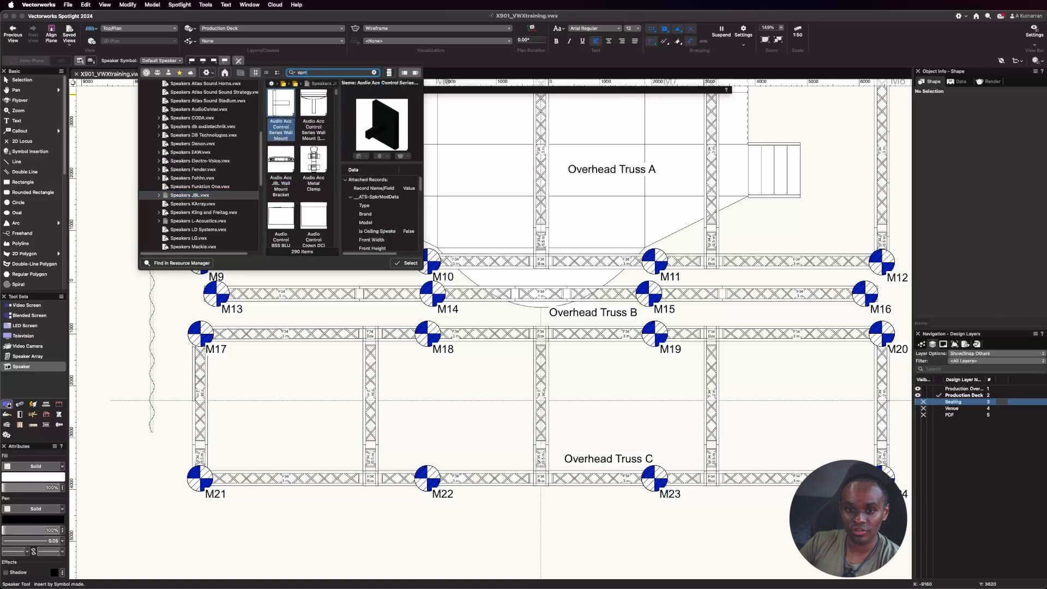
pyautogui.write('on')
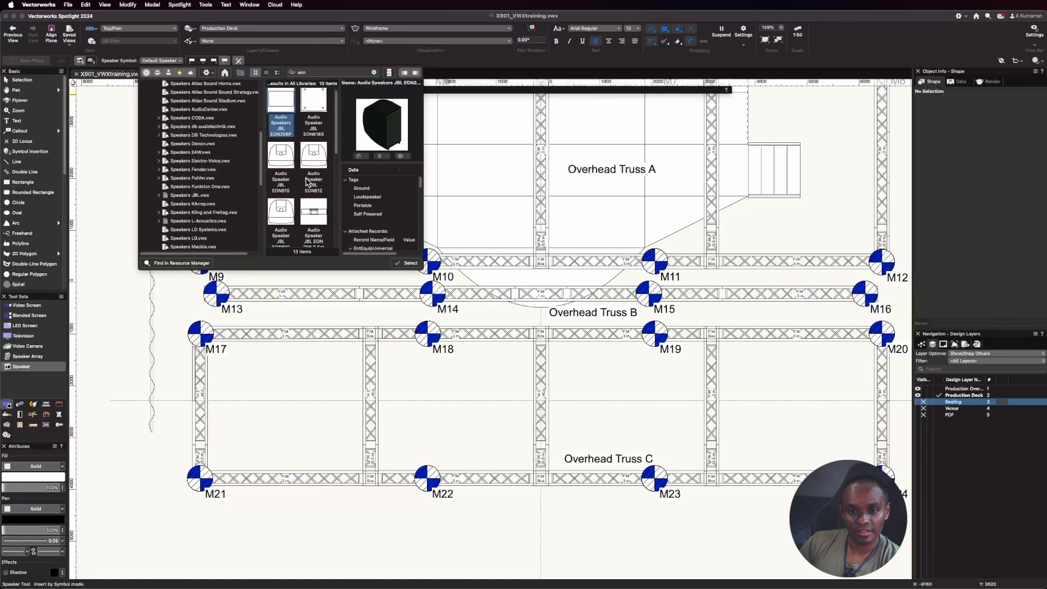
pyautogui.scroll(-1, 317, 150)
pyautogui.click(314, 142)
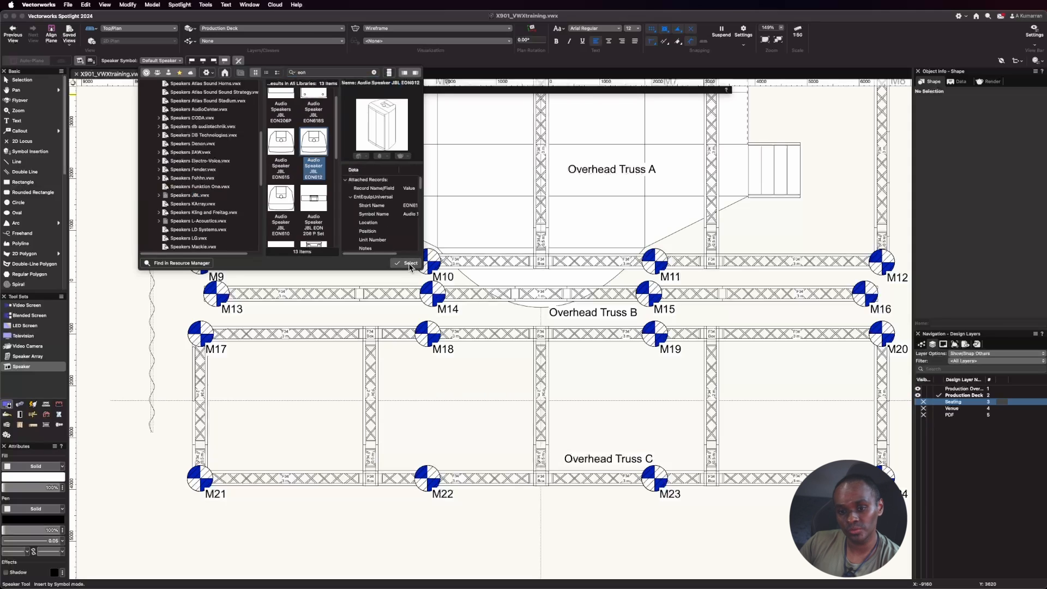
pyautogui.click(406, 263)
# Place the JBL EON612 speaker unrotated between M17 and M21, at about X -5200, Y -1890.
pyautogui.scroll(2, 352, 290)
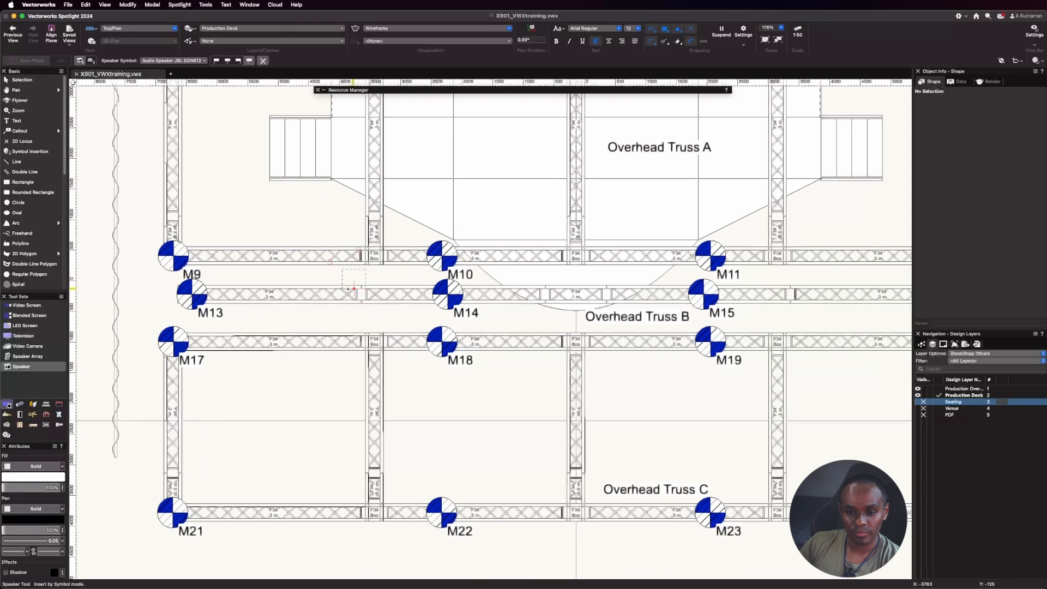
pyautogui.click(266, 397)
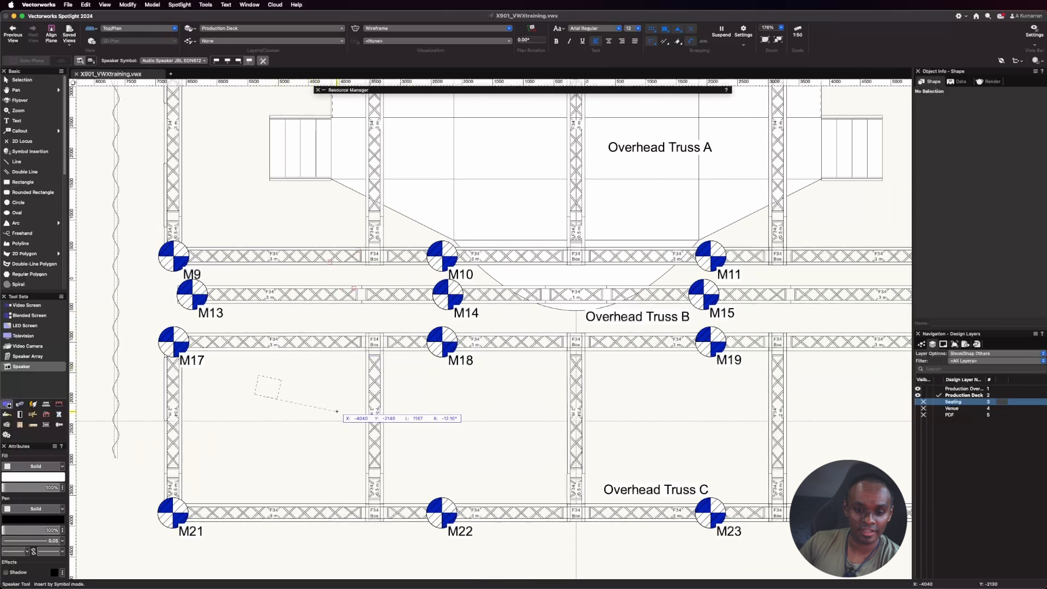
pyautogui.click(334, 380)
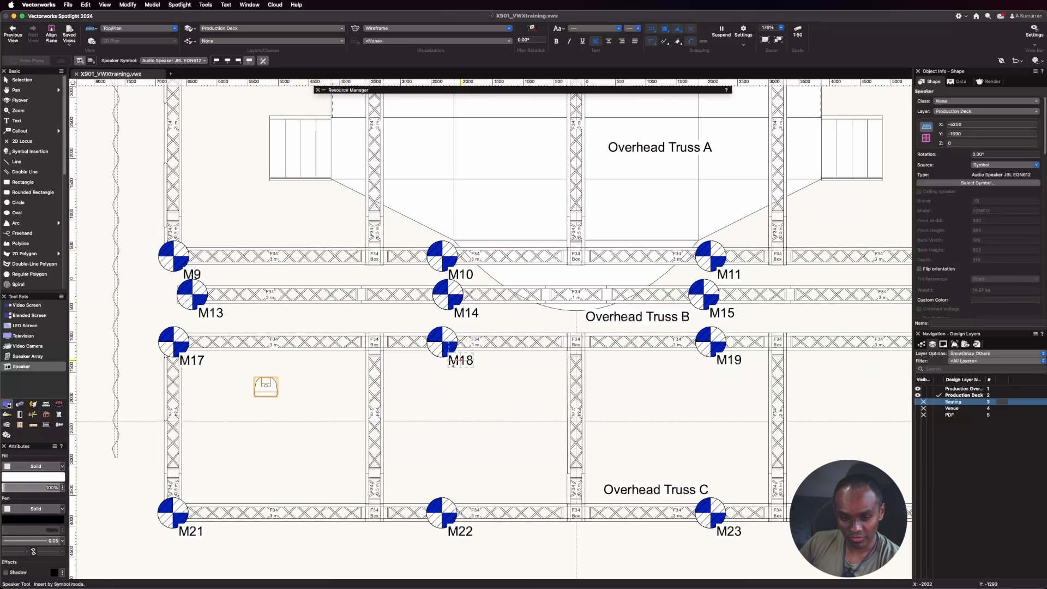
pyautogui.press('x')
pyautogui.scroll(3, 257, 409)
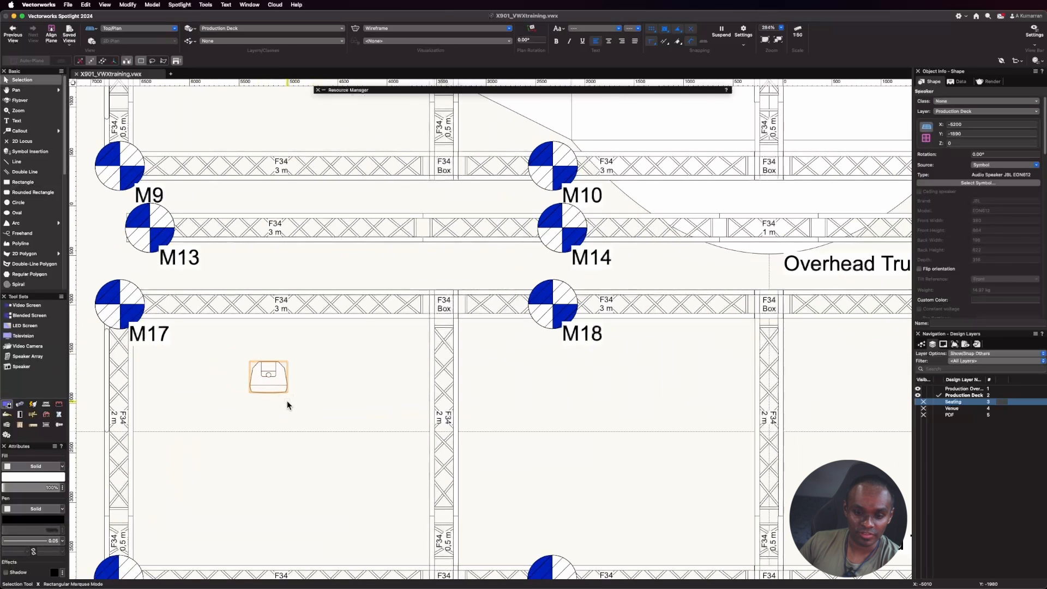
# Insert the catalog item 21x22x49 Speaker unrotated beside the JBL speaker, at about X -4220, Y -1950.
pyautogui.click(22, 367)
pyautogui.click(90, 60)
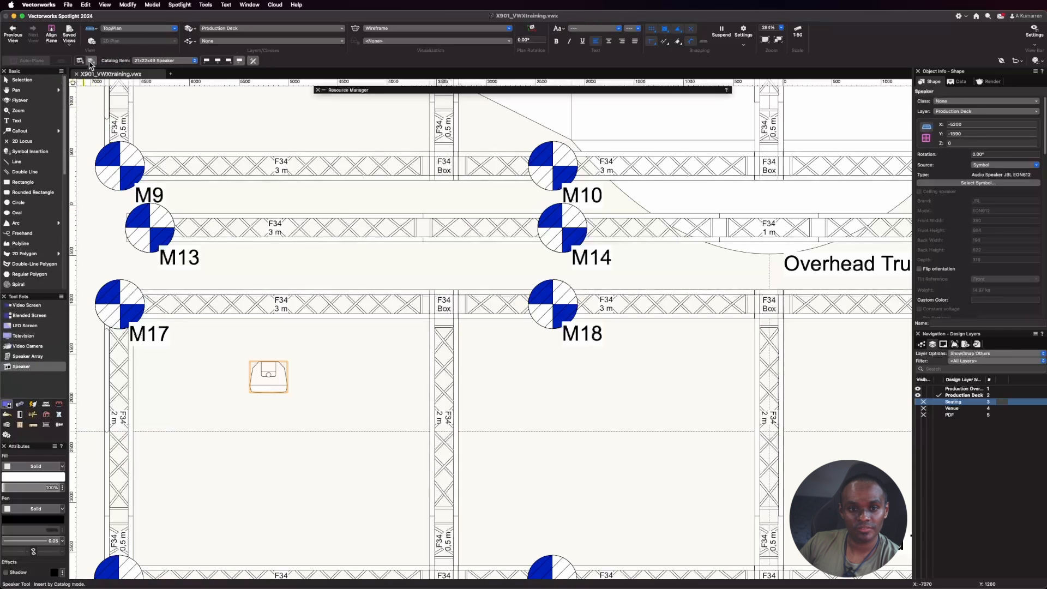
pyautogui.click(174, 60)
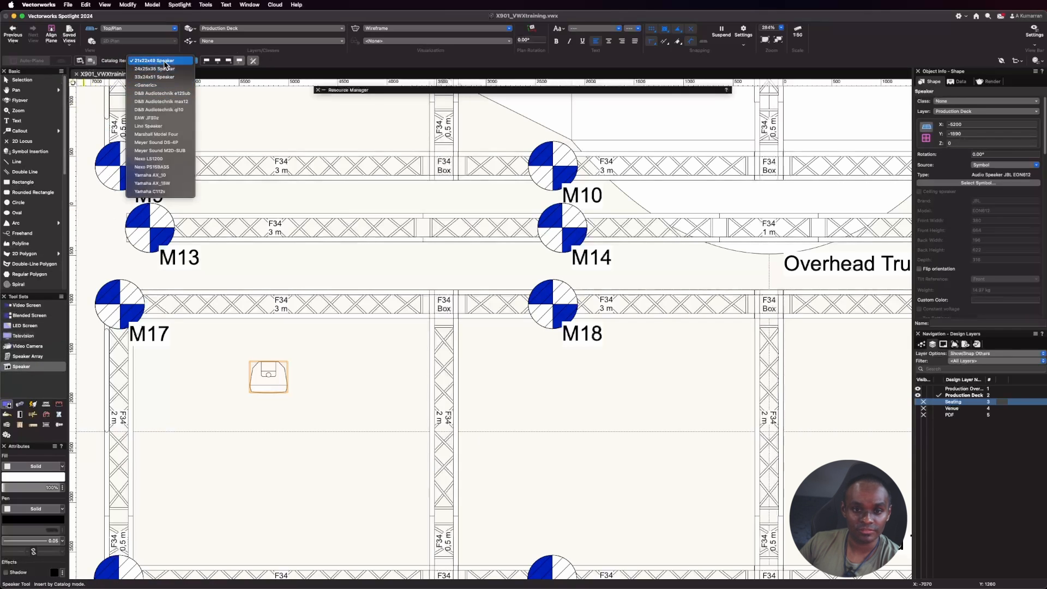
pyautogui.click(164, 61)
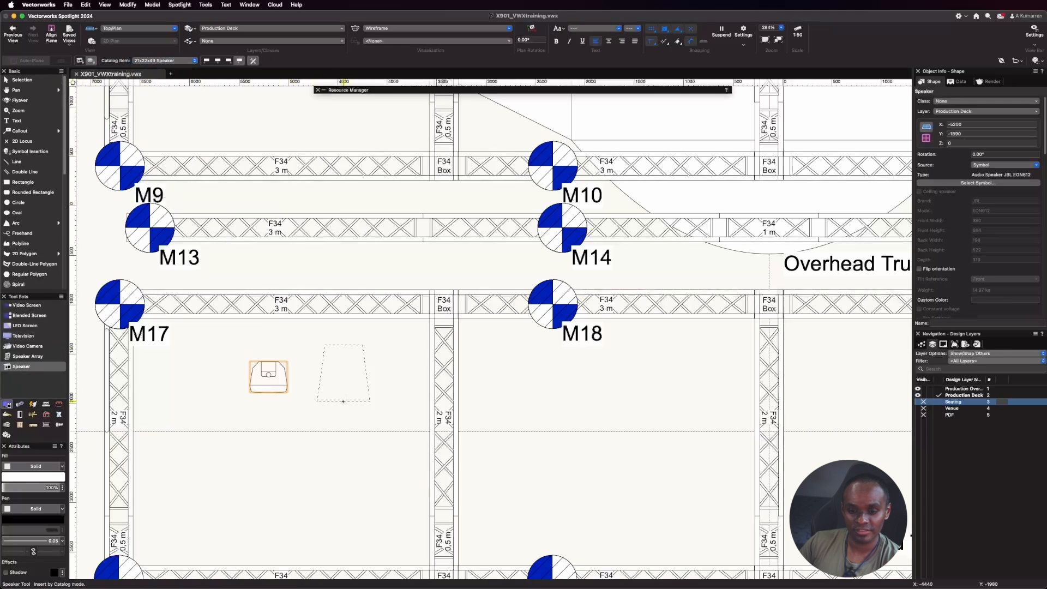
pyautogui.click(365, 398)
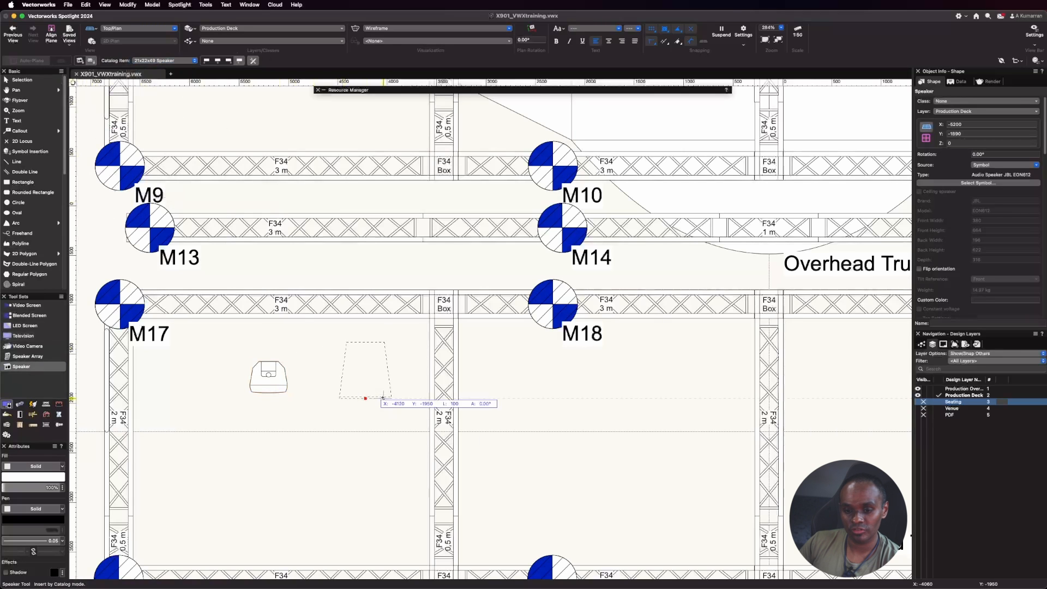
pyautogui.click(416, 402)
pyautogui.press('x')
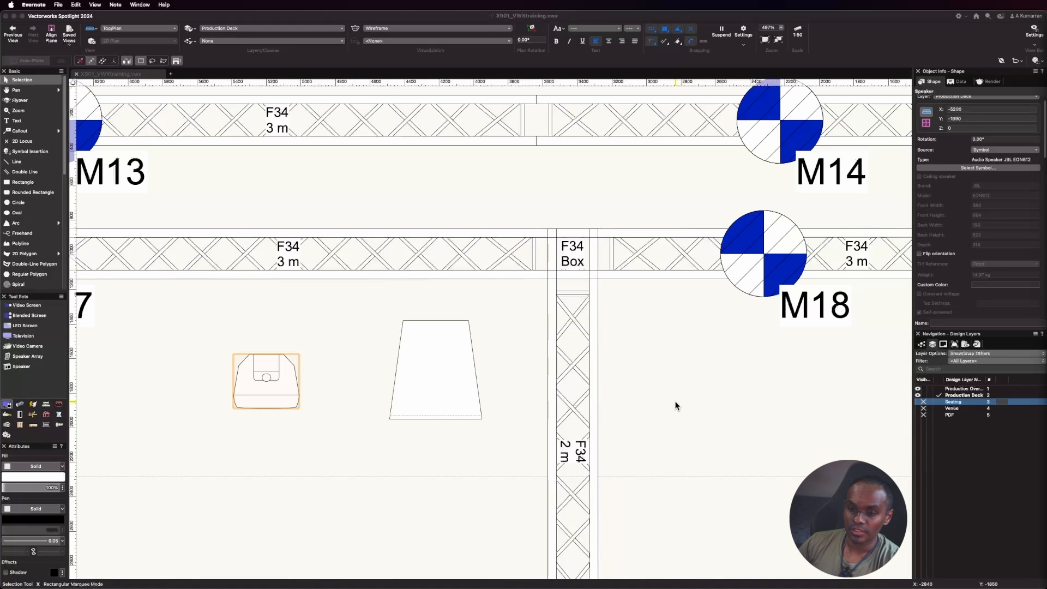
pyautogui.click(677, 405)
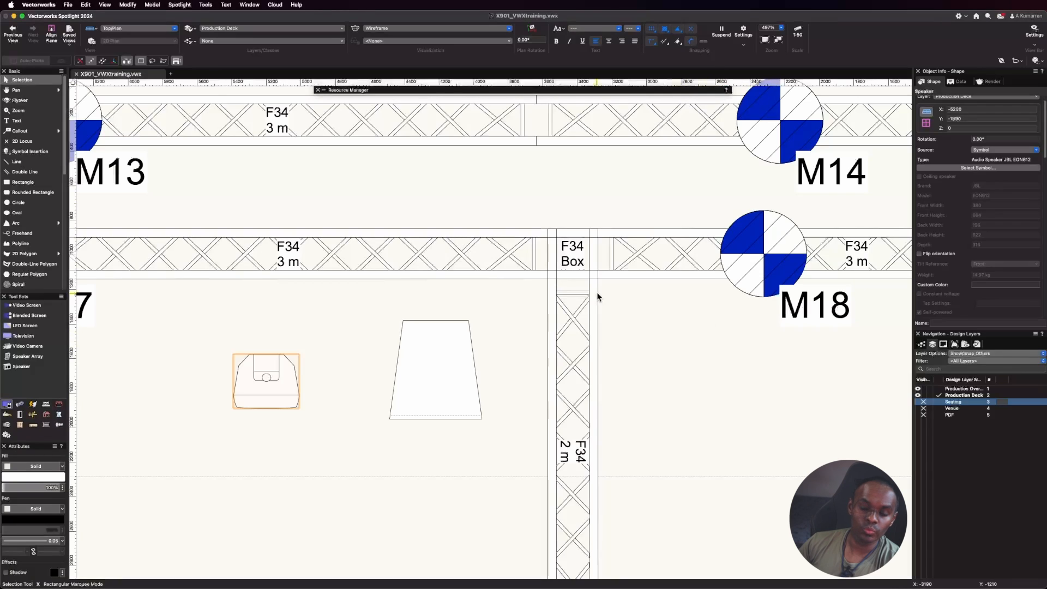
# Select the JBL EON612 speaker, flip its orientation, and revert the flip.
pyautogui.click(319, 404)
pyautogui.click(263, 399)
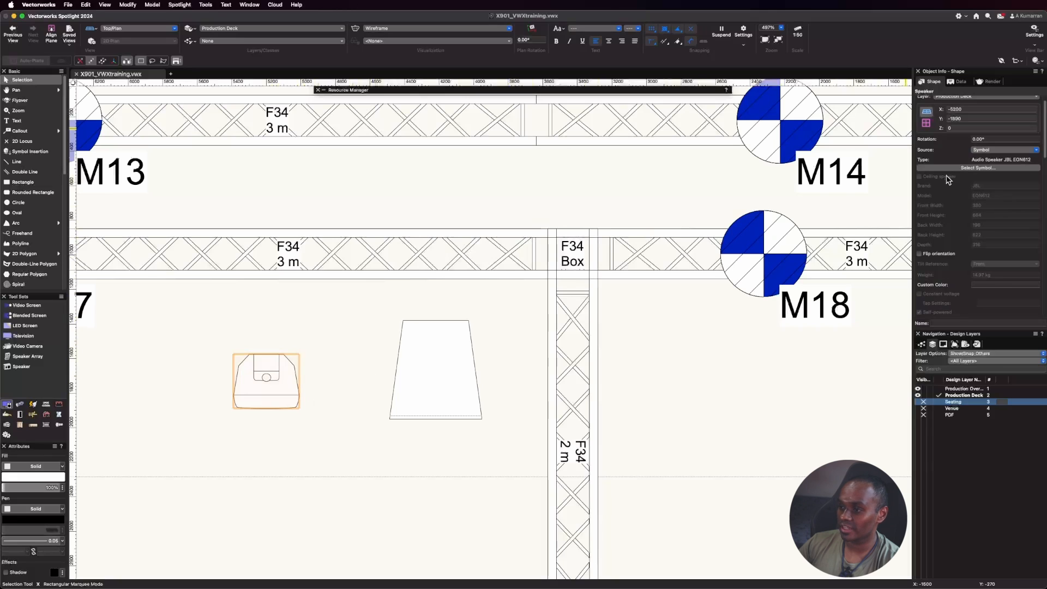
pyautogui.scroll(-1, 949, 178)
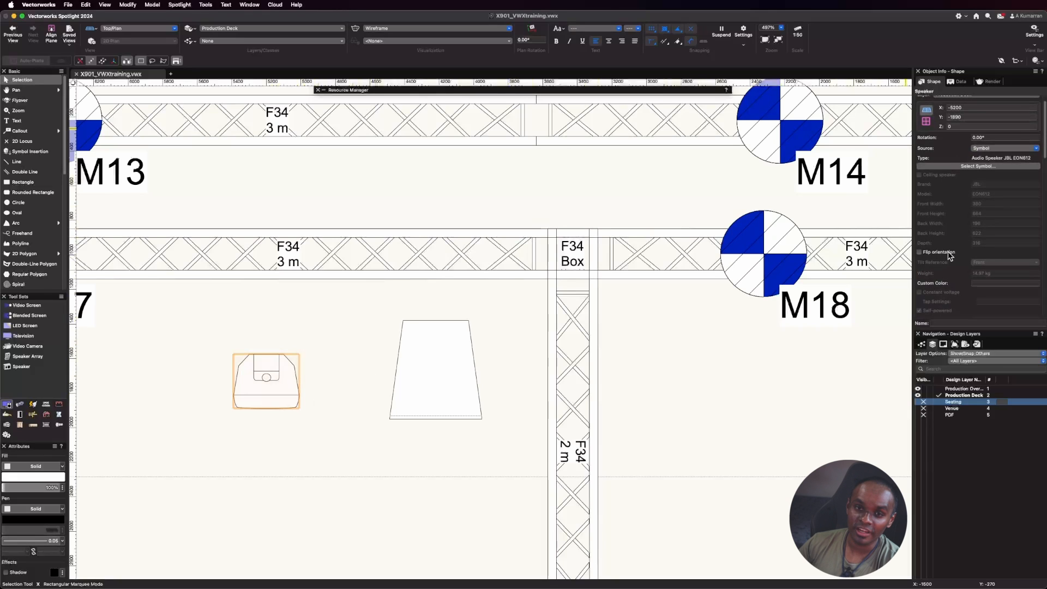
pyautogui.click(920, 254)
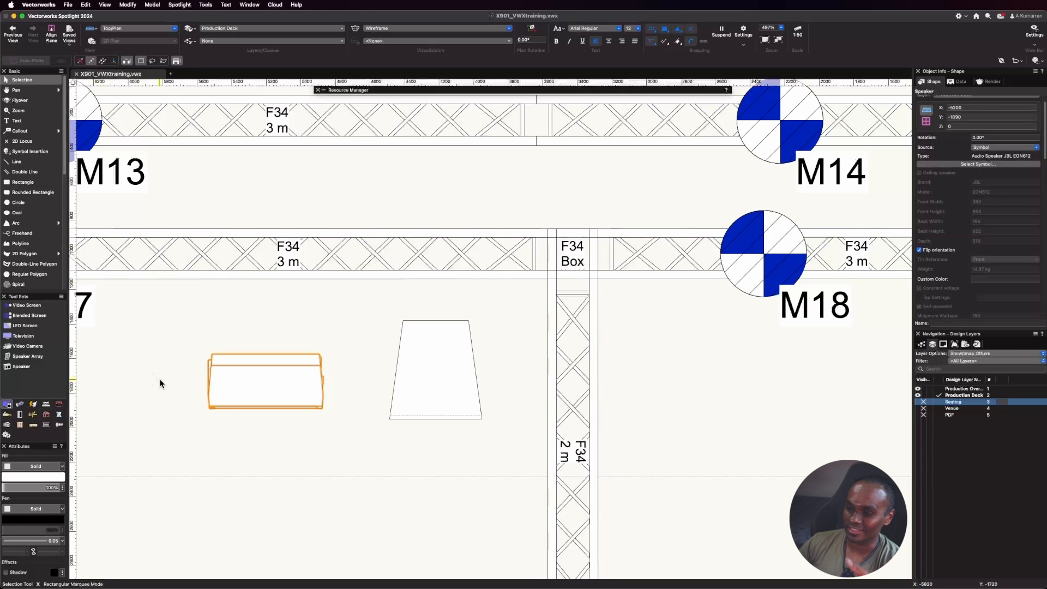
pyautogui.click(920, 251)
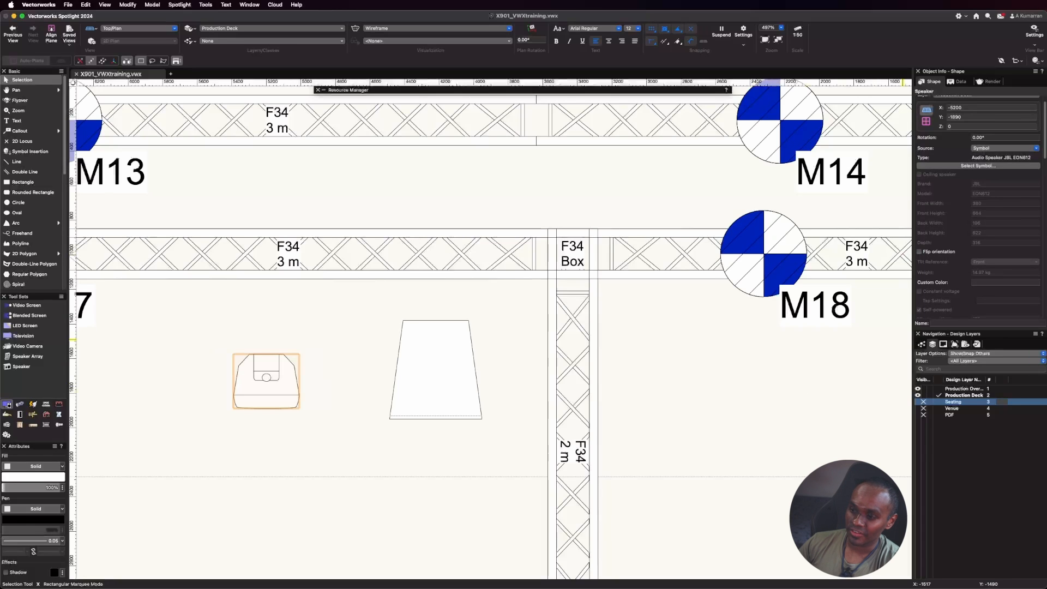
# Review the JBL speaker's wattage, dispersion, throw distance, listening height and support settings.
pyautogui.scroll(-1, 984, 233)
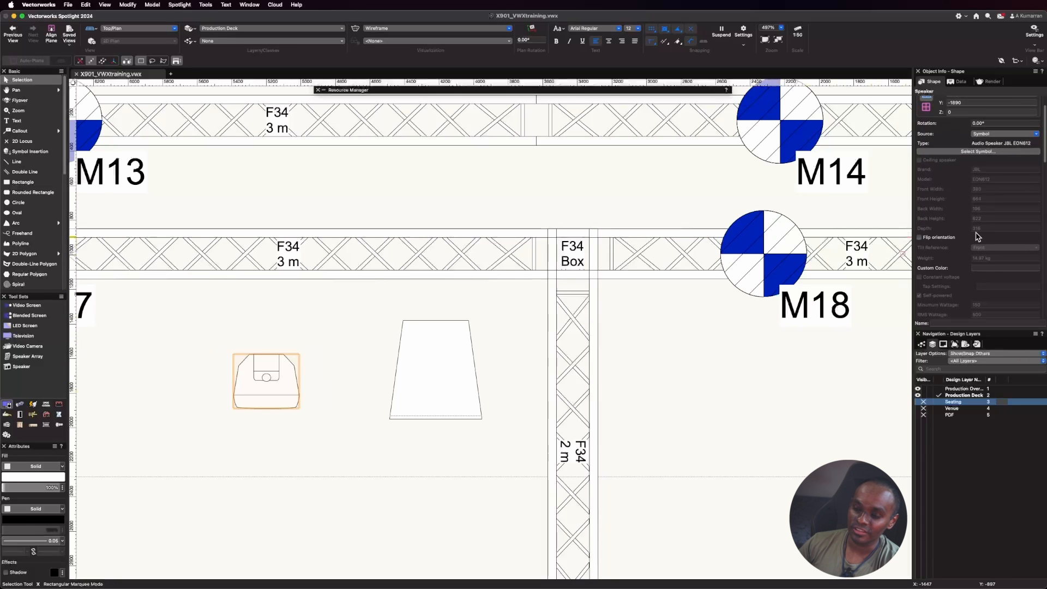
pyautogui.scroll(-8, 978, 237)
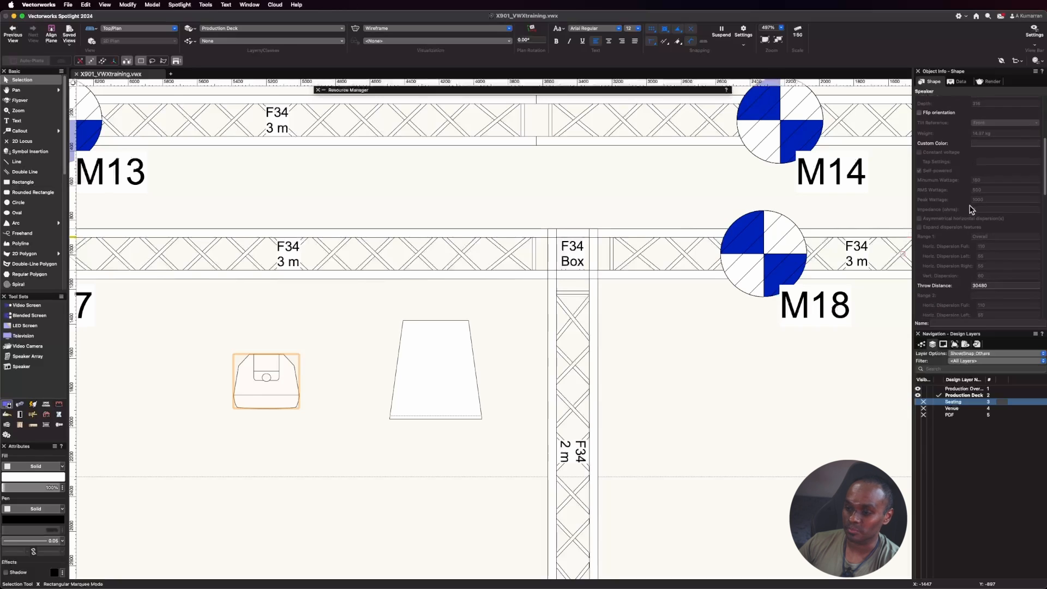
pyautogui.scroll(-6, 971, 209)
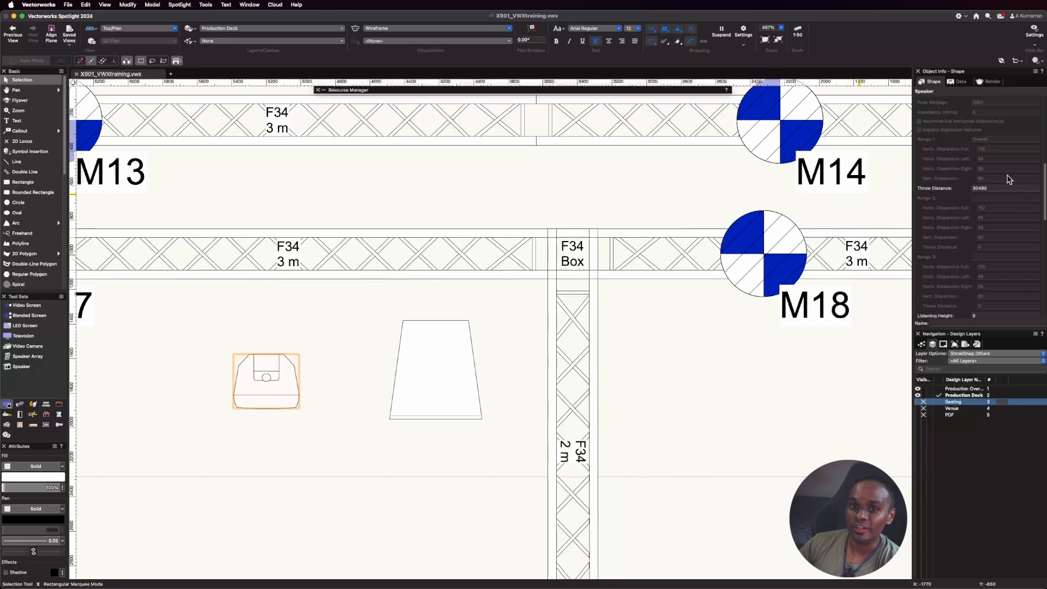
pyautogui.scroll(-8, 975, 189)
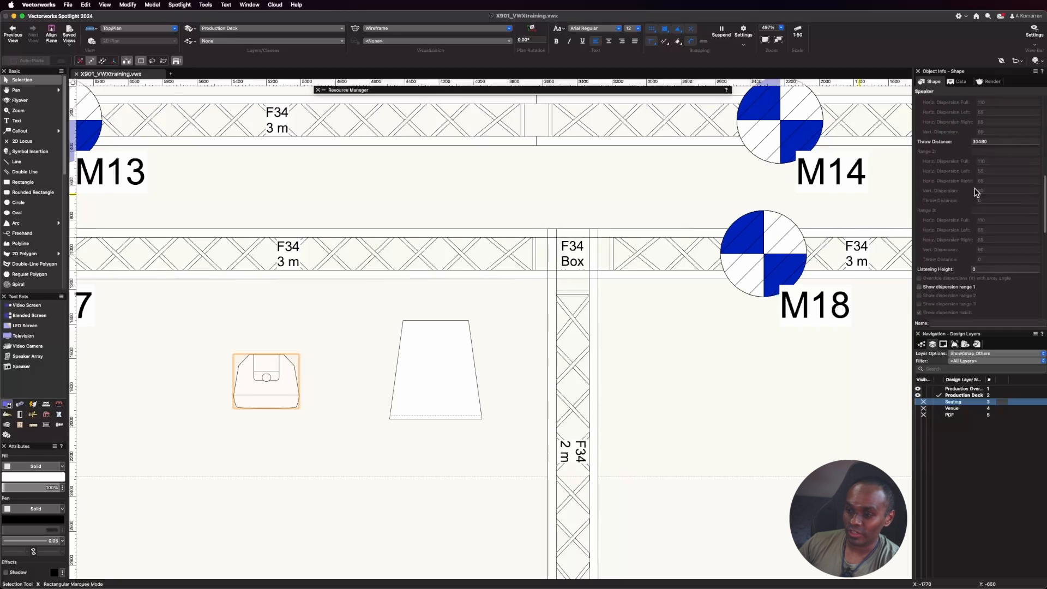
pyautogui.scroll(-1, 976, 192)
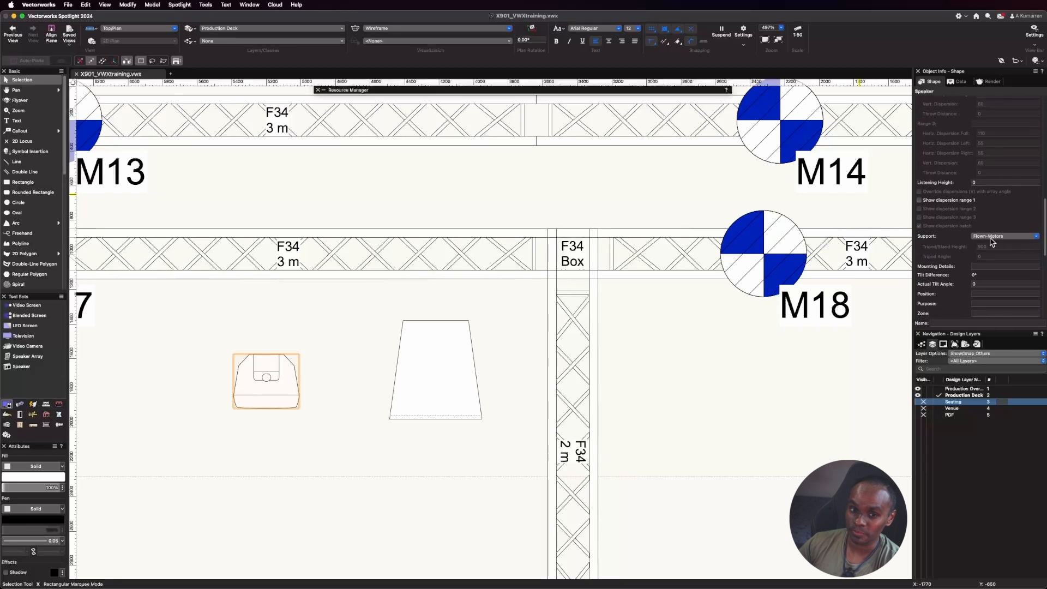
# In Left Isometric view, select both speakers and move them together along the X axis toward centre stage.
pyautogui.click(162, 34)
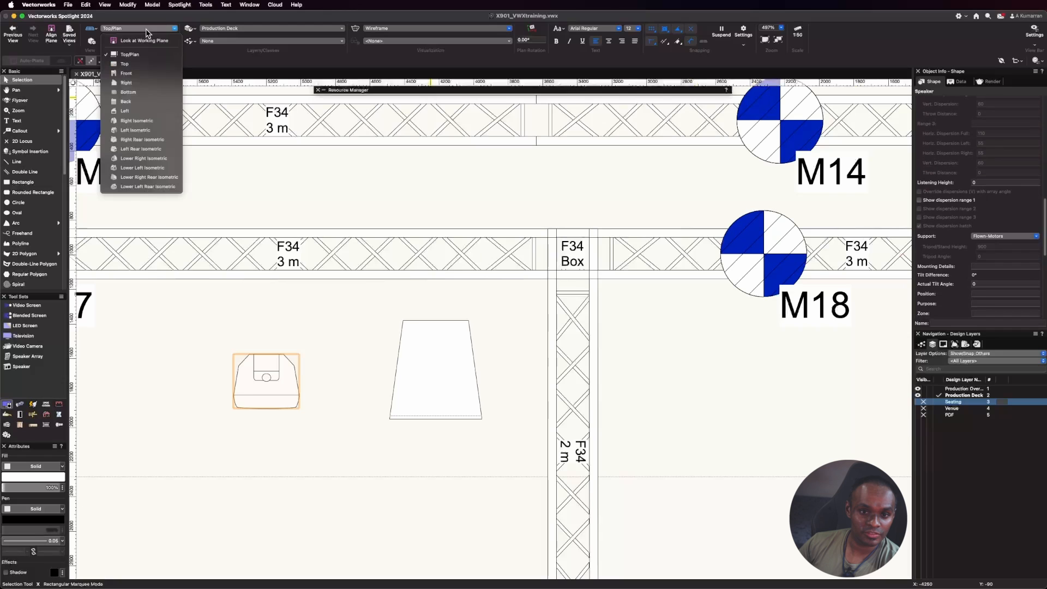
pyautogui.click(150, 132)
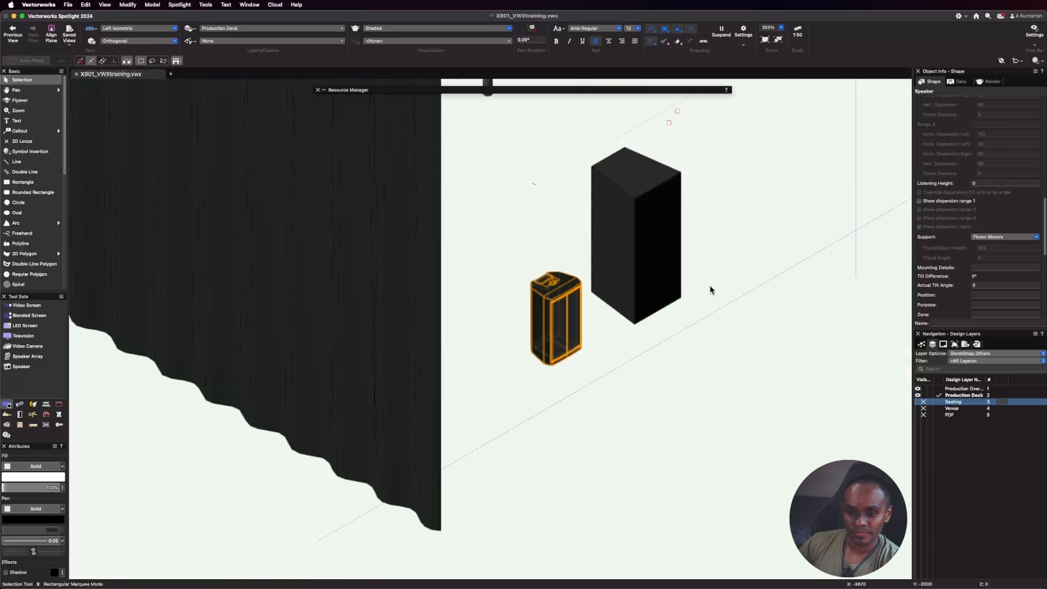
pyautogui.scroll(2, 689, 274)
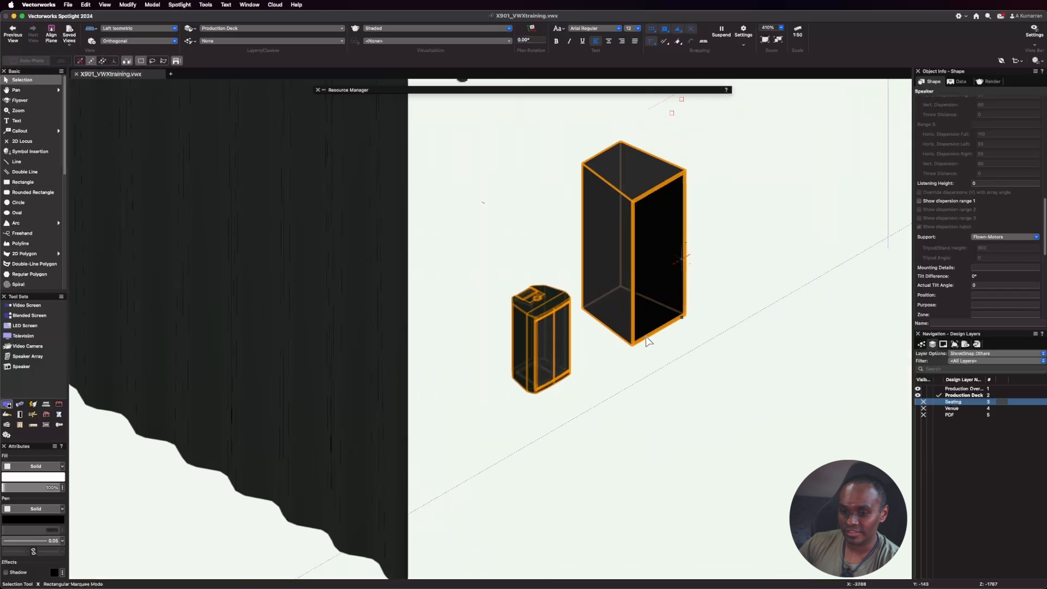
pyautogui.click(661, 424)
pyautogui.scroll(-1, 562, 450)
pyautogui.click(537, 350)
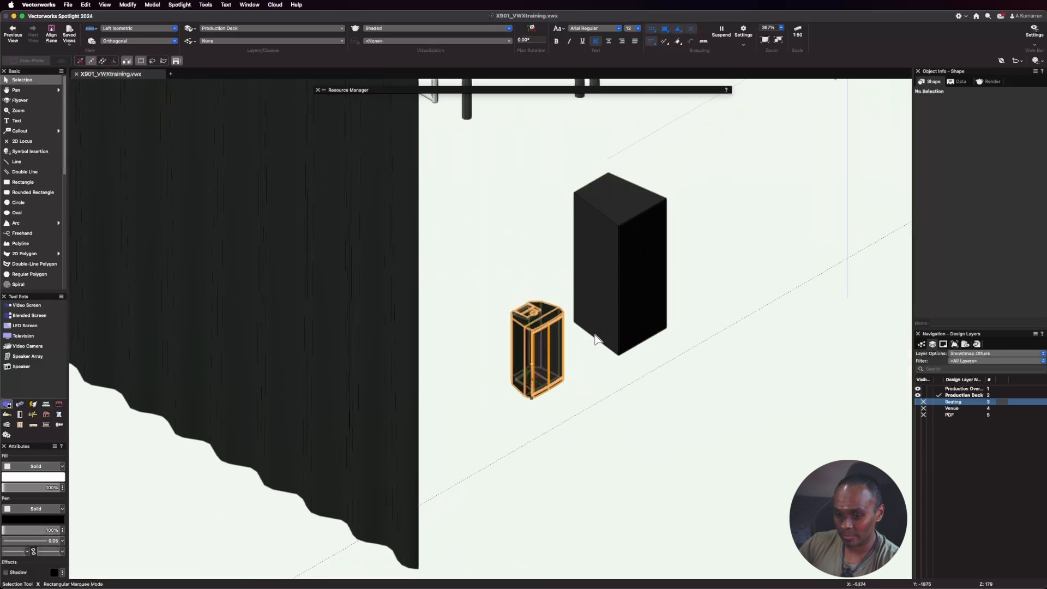
pyautogui.keyDown('shift'); pyautogui.click(614, 299); pyautogui.keyUp('shift')
pyautogui.moveTo(645, 328); pyautogui.dragTo(857, 206)
pyautogui.scroll(-3, 525, 452)
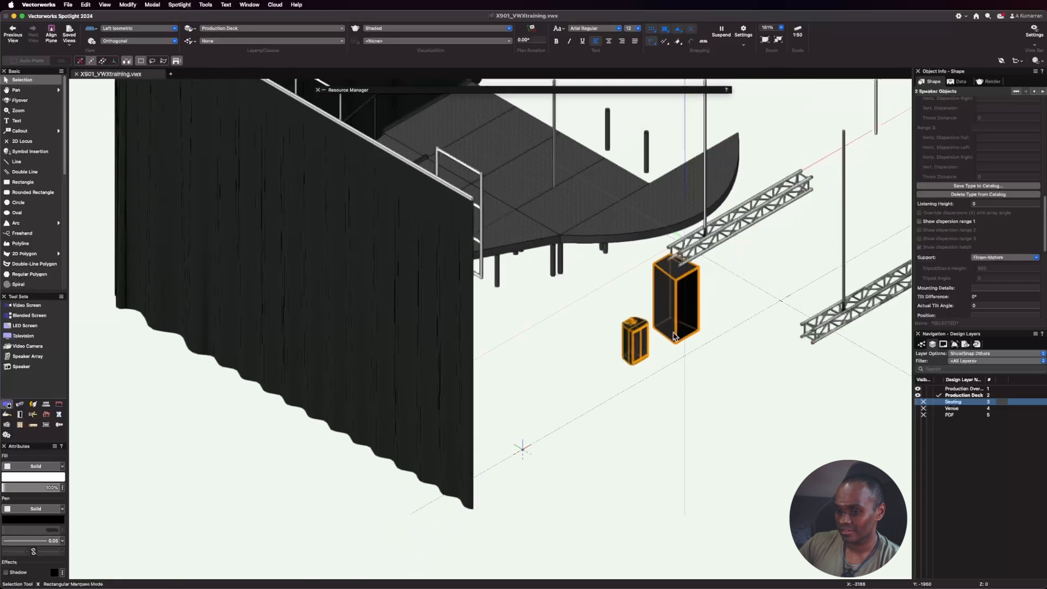
# Select the smaller JBL speaker on its own and set its support to Tripod.
pyautogui.click(633, 341)
pyautogui.scroll(3, 714, 276)
pyautogui.scroll(-1, 792, 447)
pyautogui.click(737, 490)
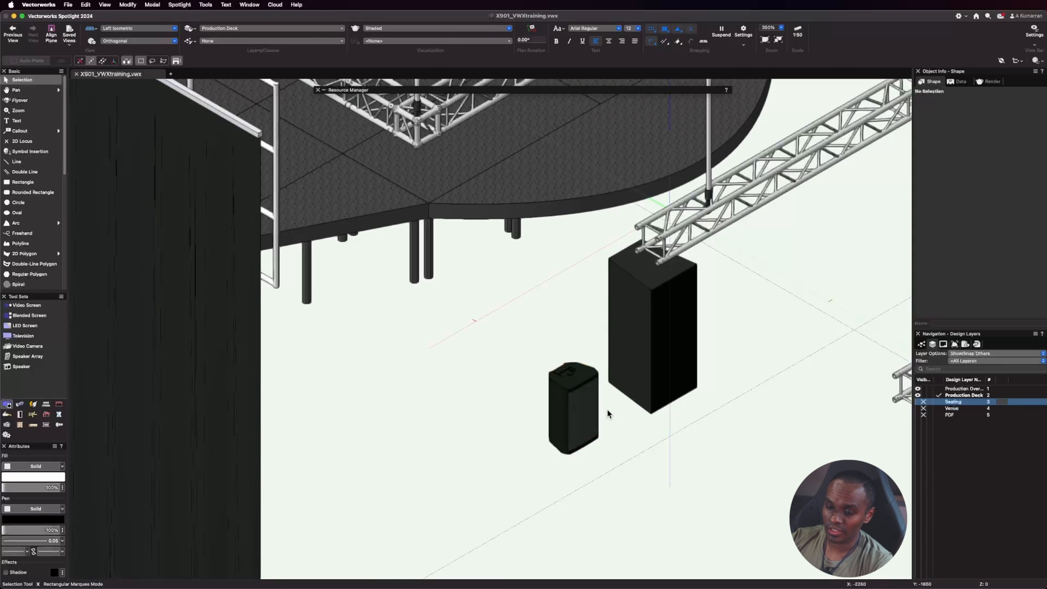
pyautogui.click(573, 421)
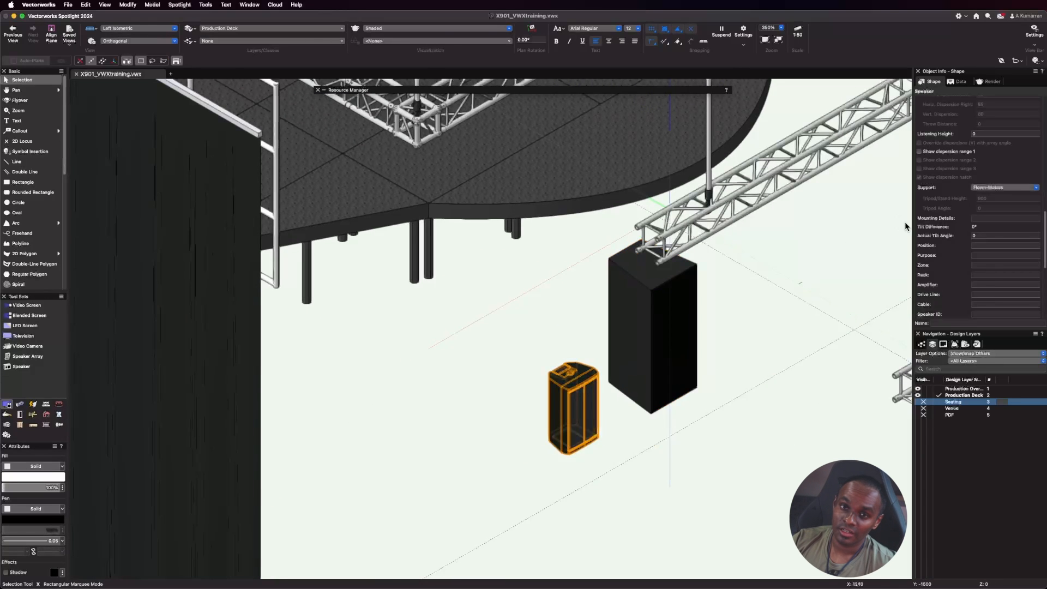
pyautogui.scroll(4, 1008, 211)
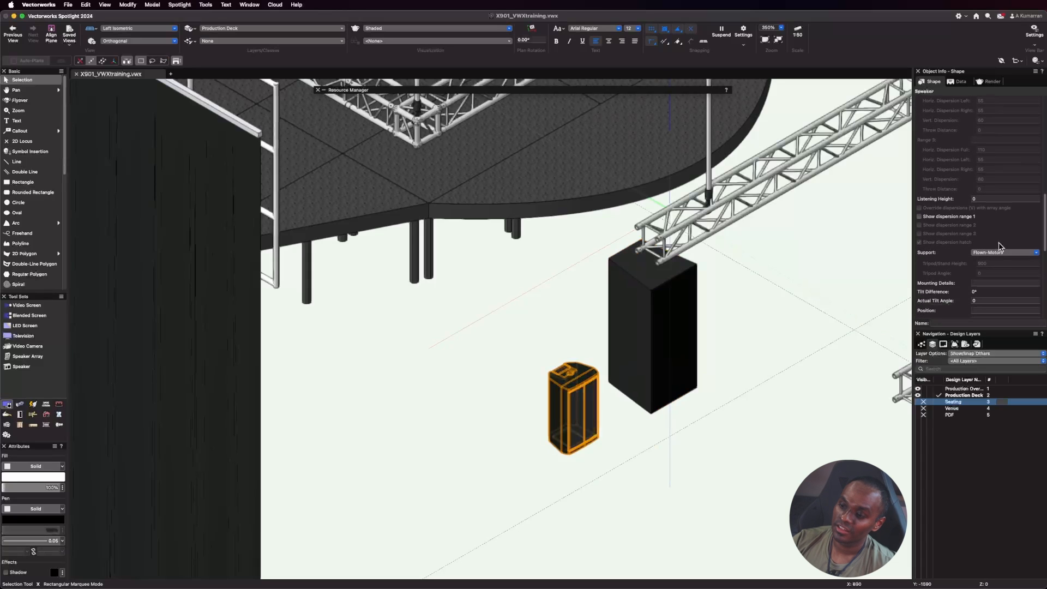
pyautogui.scroll(-1, 1000, 235)
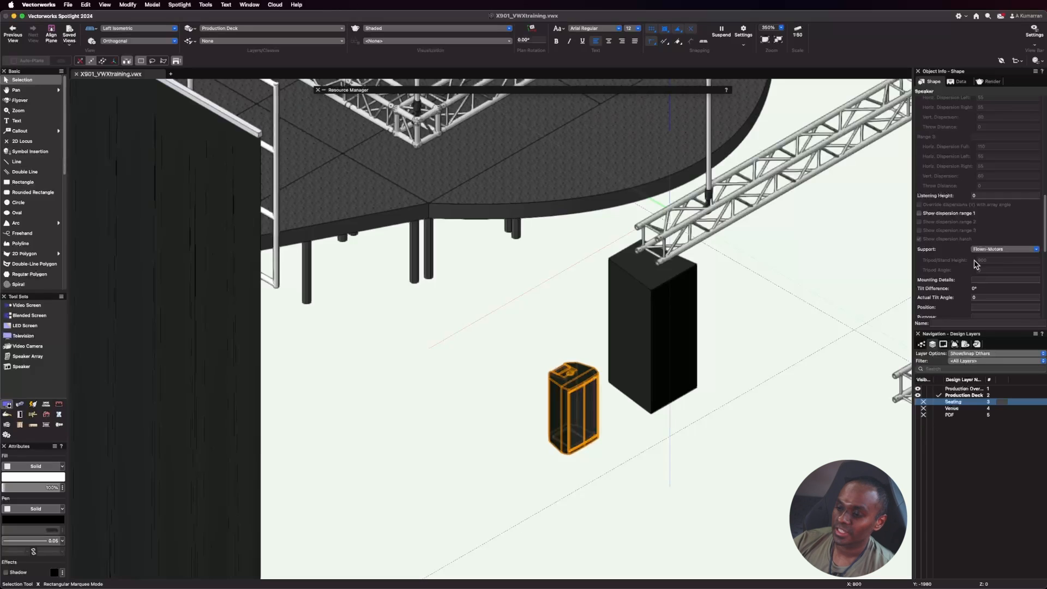
pyautogui.click(1003, 248)
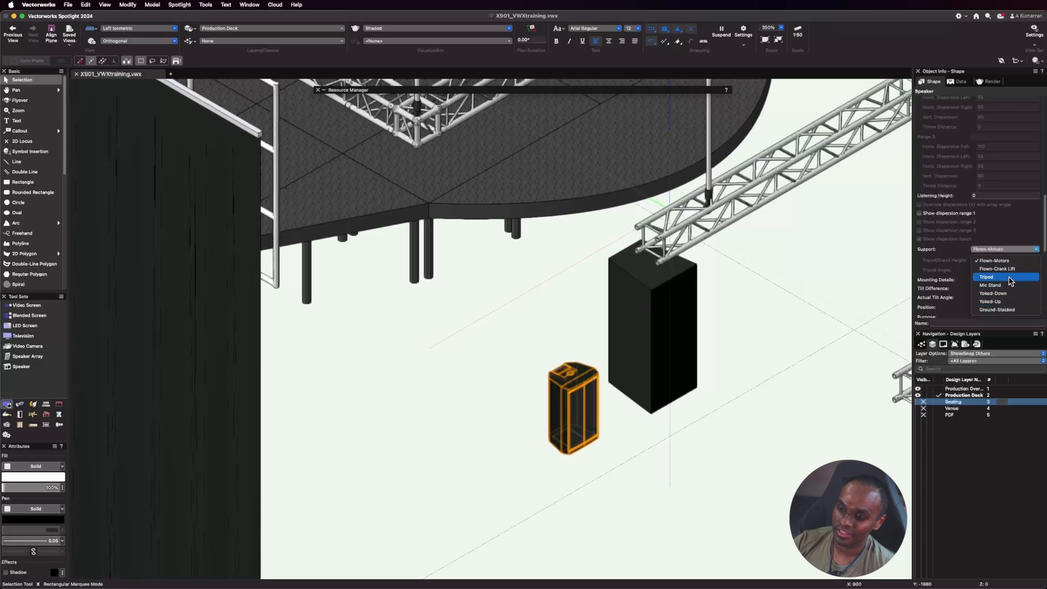
pyautogui.click(1009, 278)
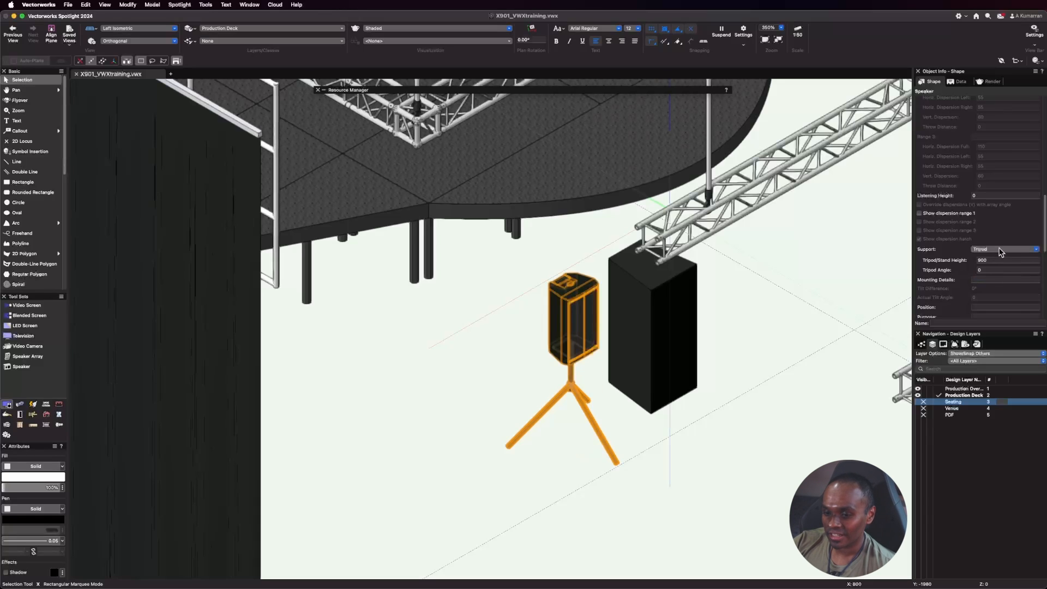
# Set the JBL speaker's tripod height to 1500, and try a tripod angle of 120 before setting it to 60.
pyautogui.click(1003, 261)
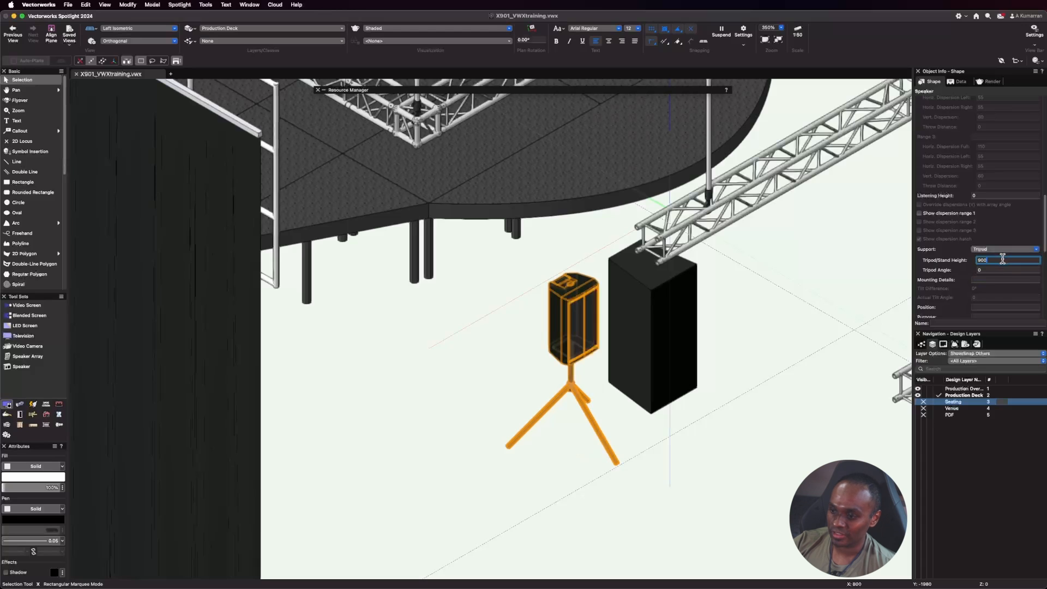
pyautogui.write('15')
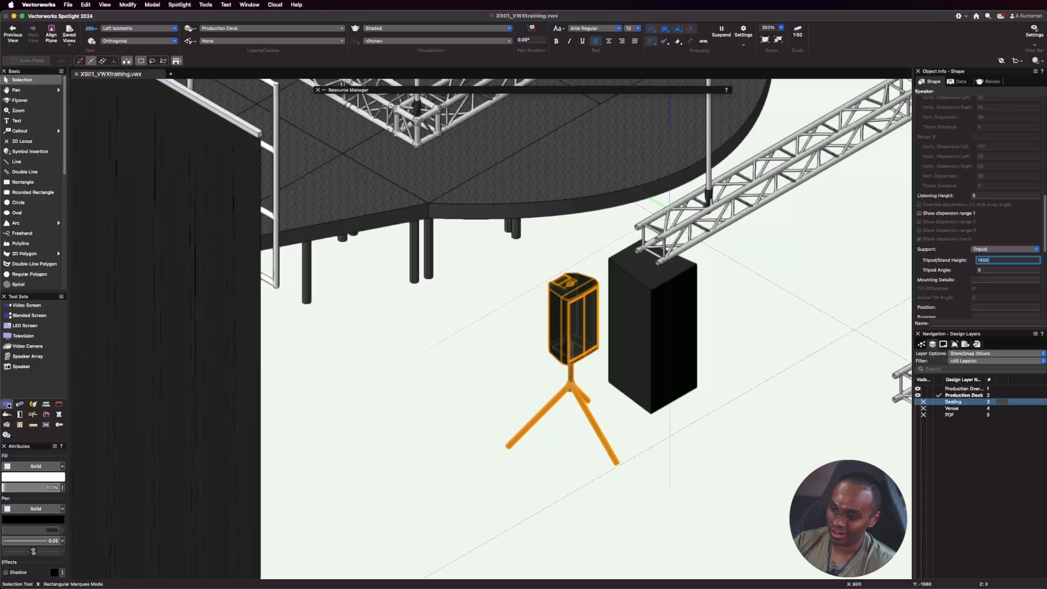
pyautogui.press('Return')
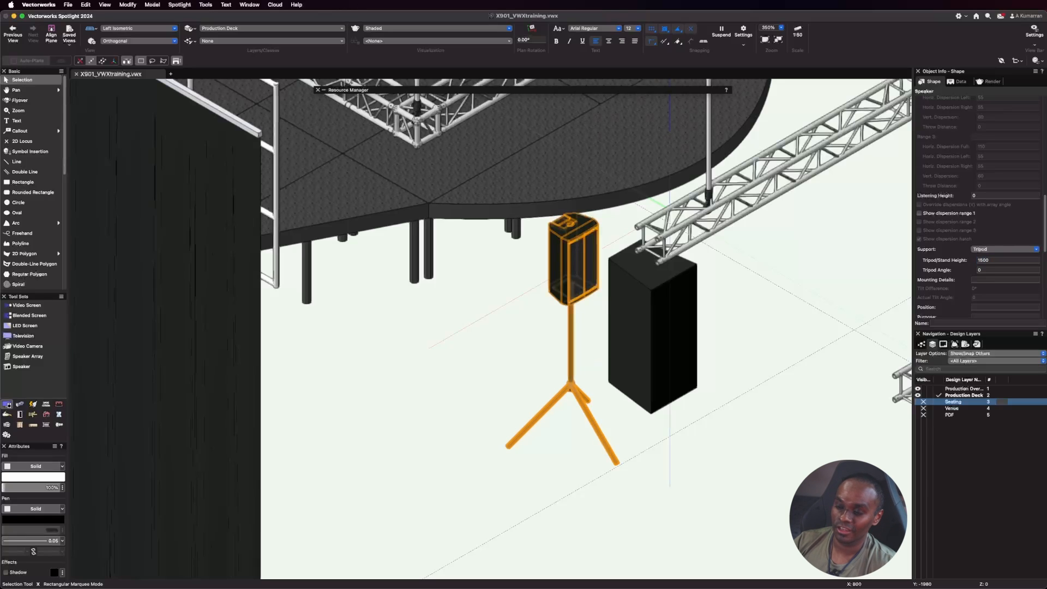
pyautogui.click(980, 270)
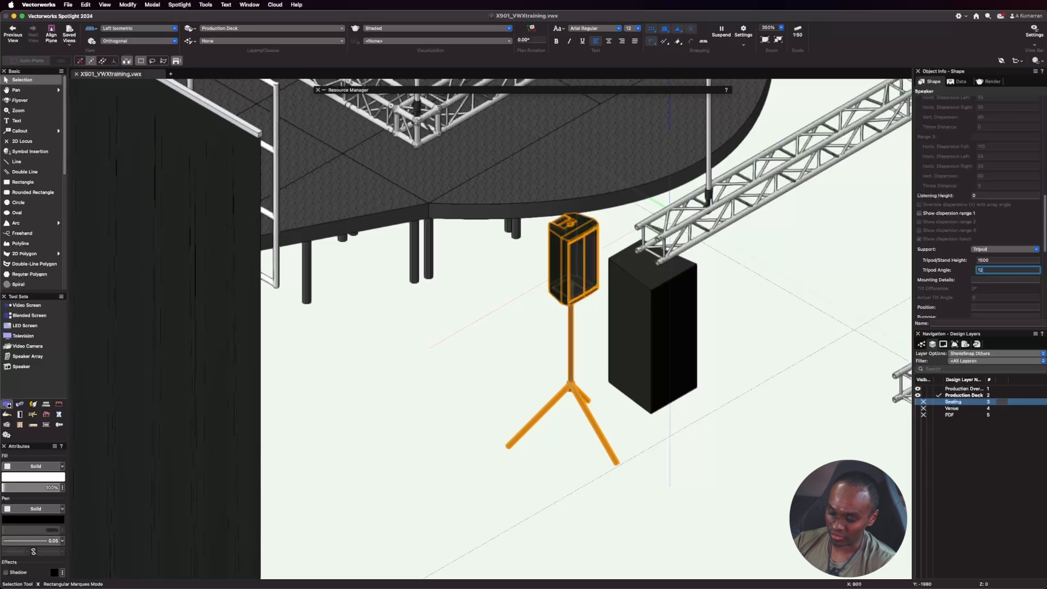
pyautogui.press('Return')
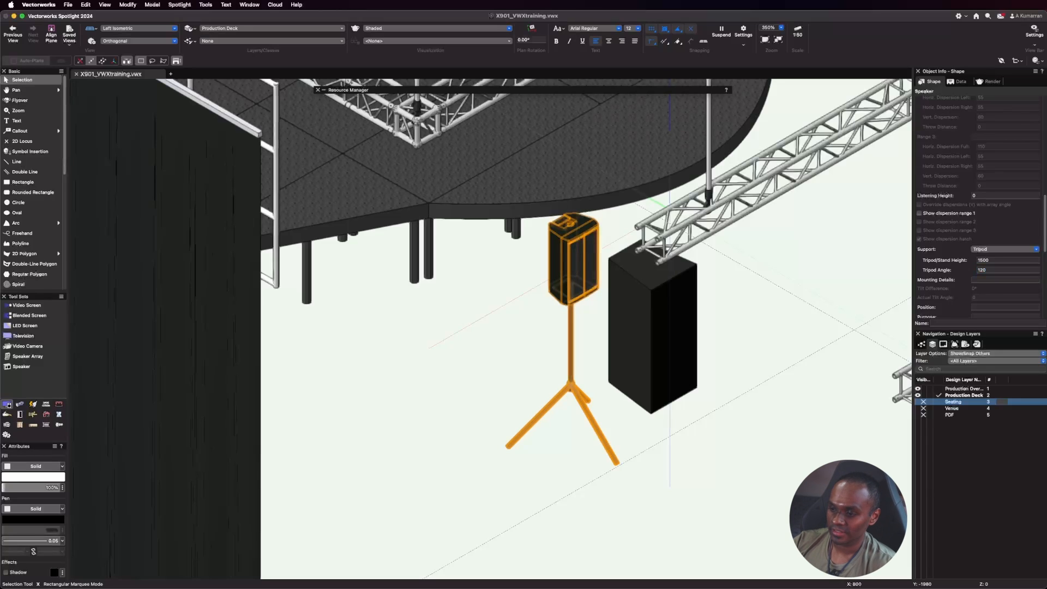
pyautogui.moveTo(990, 269); pyautogui.dragTo(916, 263)
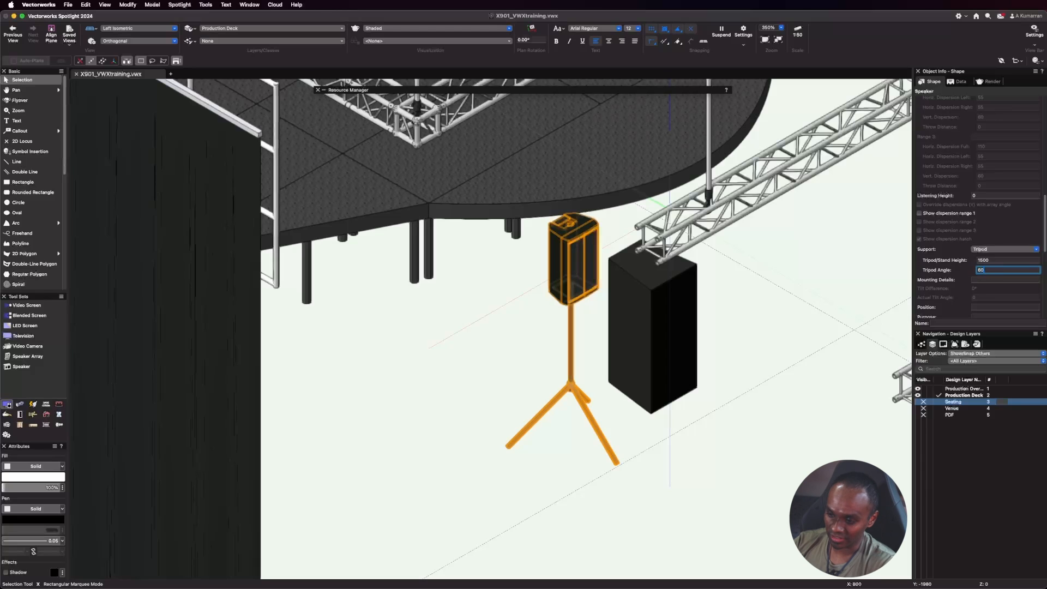
pyautogui.press('Return')
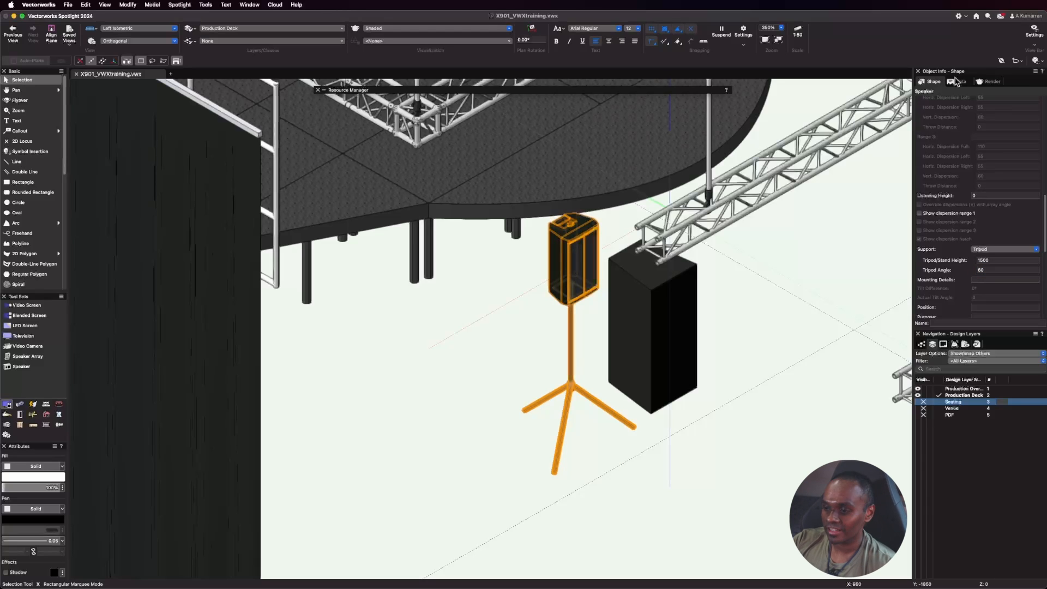
# Switch the JBL speaker's support through Mic Stand, Yoked-Down and Yoked-Up to compare the mounts.
pyautogui.click(1007, 250)
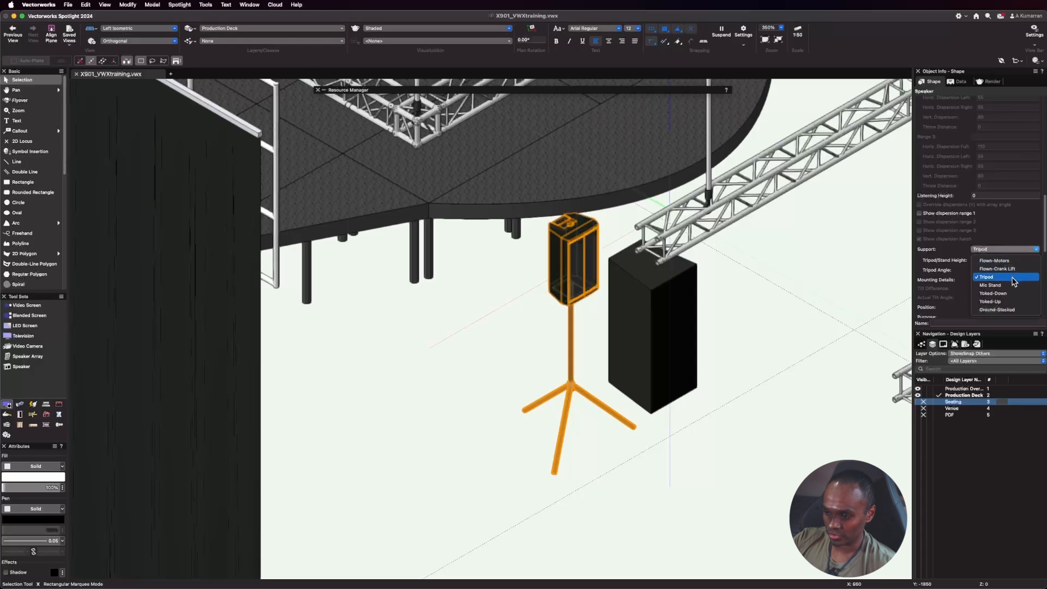
pyautogui.click(1009, 286)
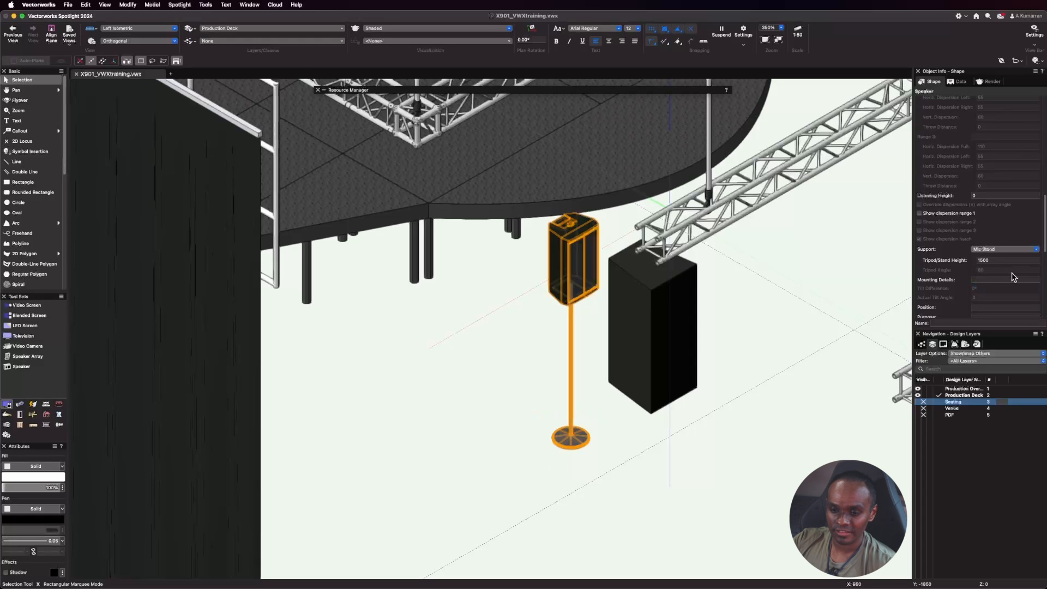
pyautogui.click(1004, 250)
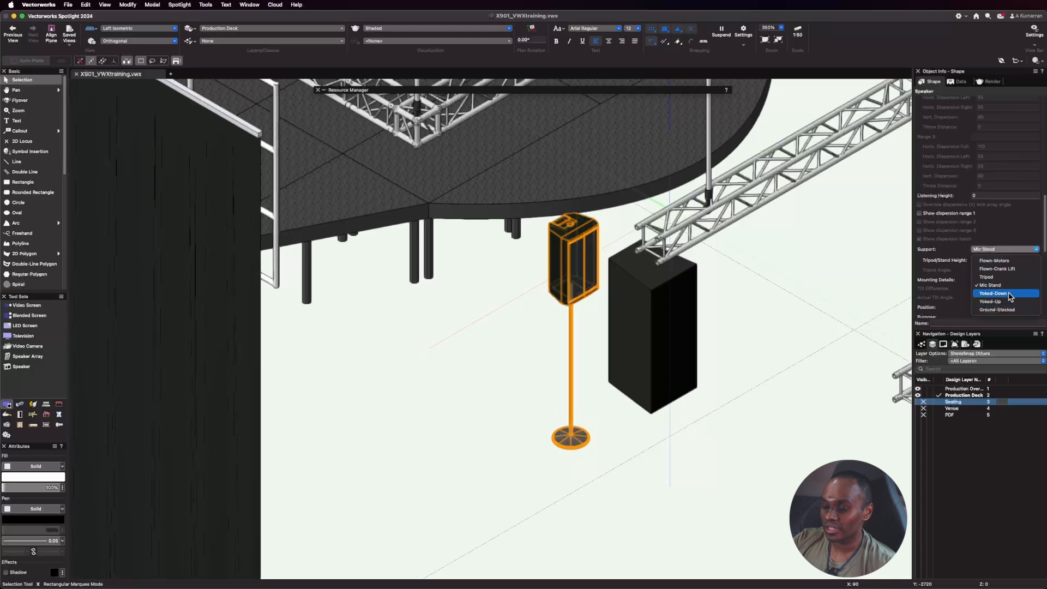
pyautogui.click(1009, 294)
pyautogui.click(1022, 250)
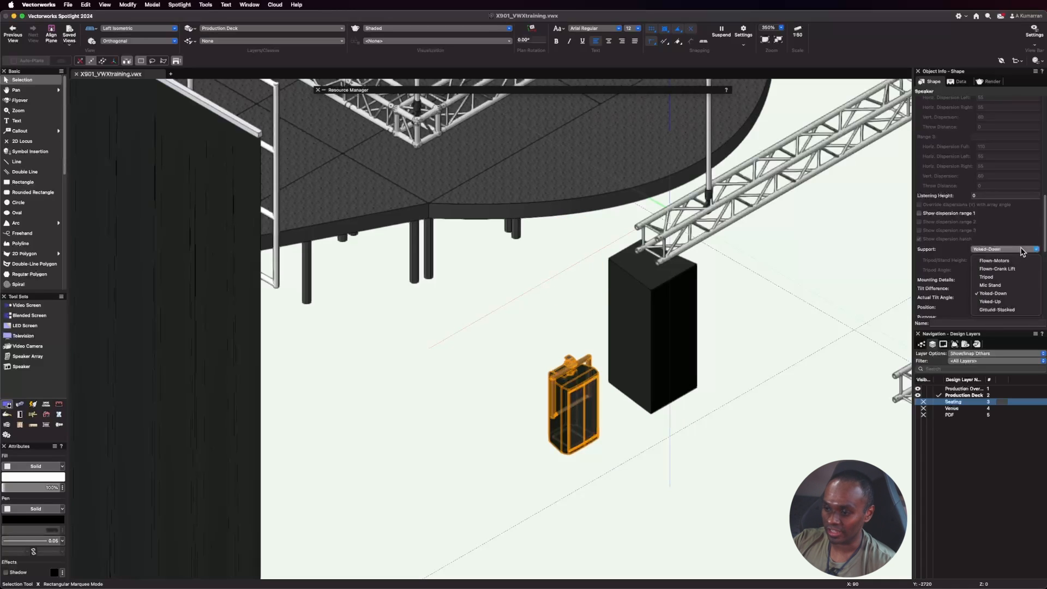
pyautogui.click(996, 302)
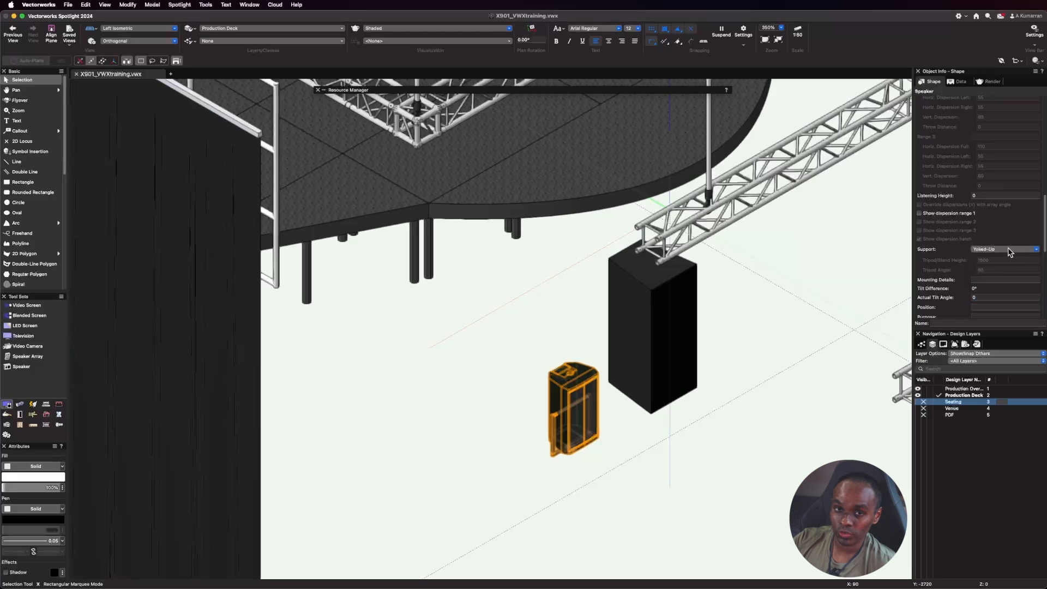
# Set the JBL speaker's support to Yoked-Down and its actual tilt angle to -30.
pyautogui.click(1010, 252)
pyautogui.click(995, 287)
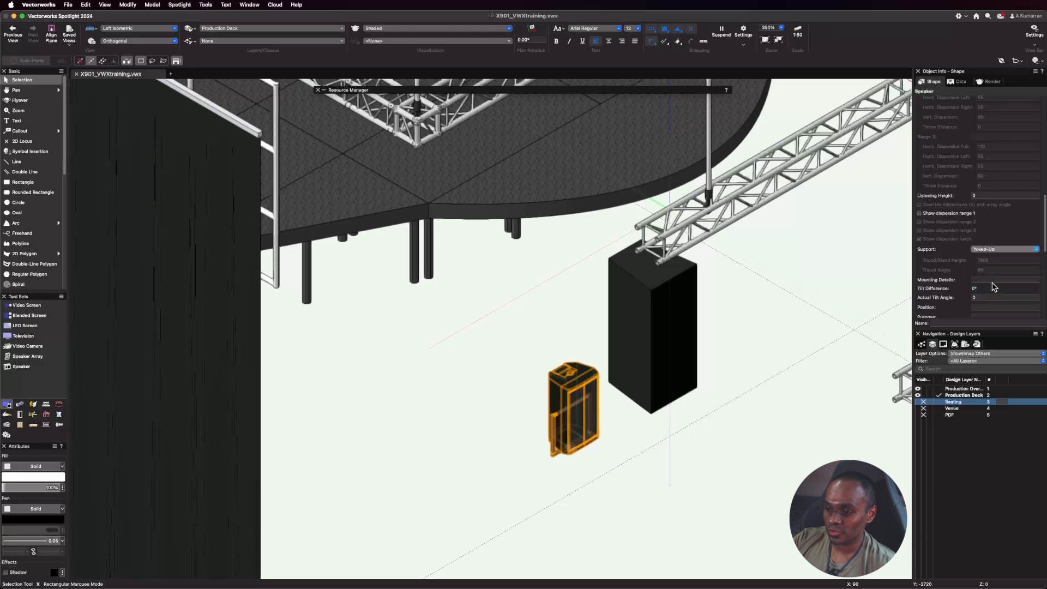
pyautogui.click(986, 296)
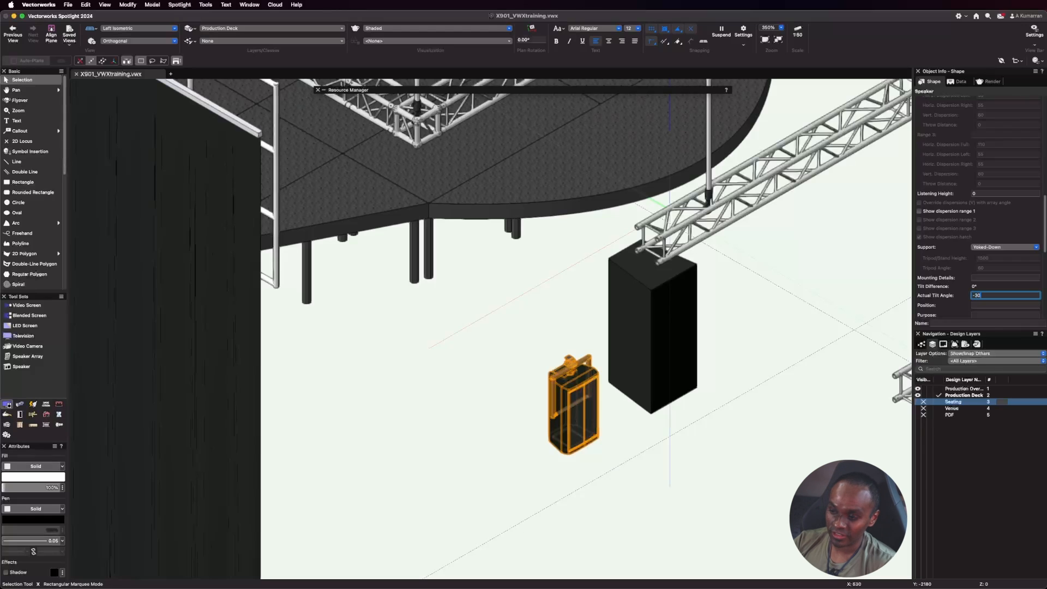
pyautogui.press('Return')
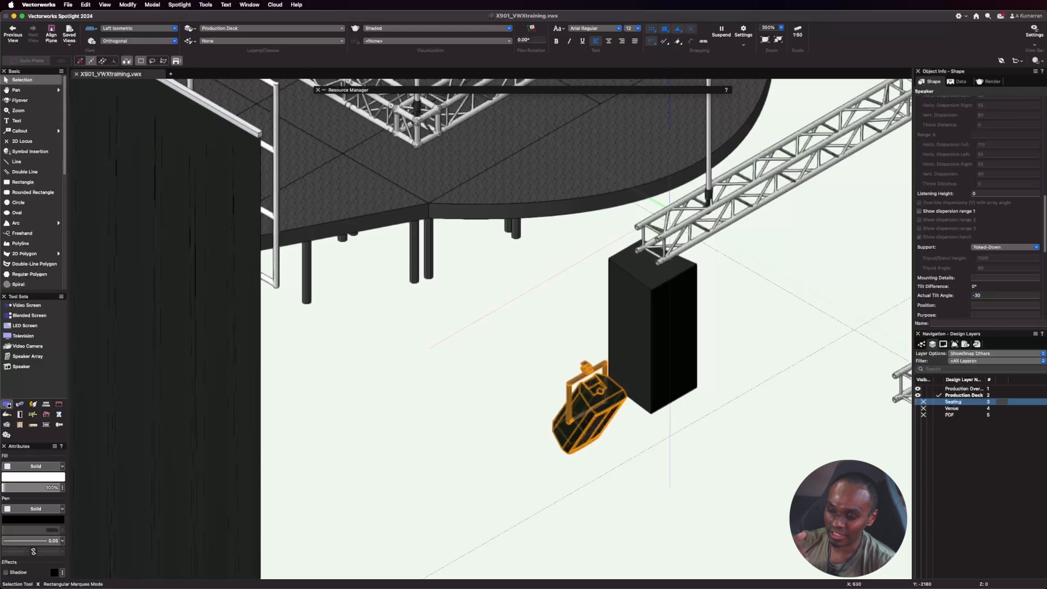
# Try an actual tilt angle of 30 on the yoked JBL speaker and reset the angle to 0.
pyautogui.click(1000, 295)
pyautogui.write('3')
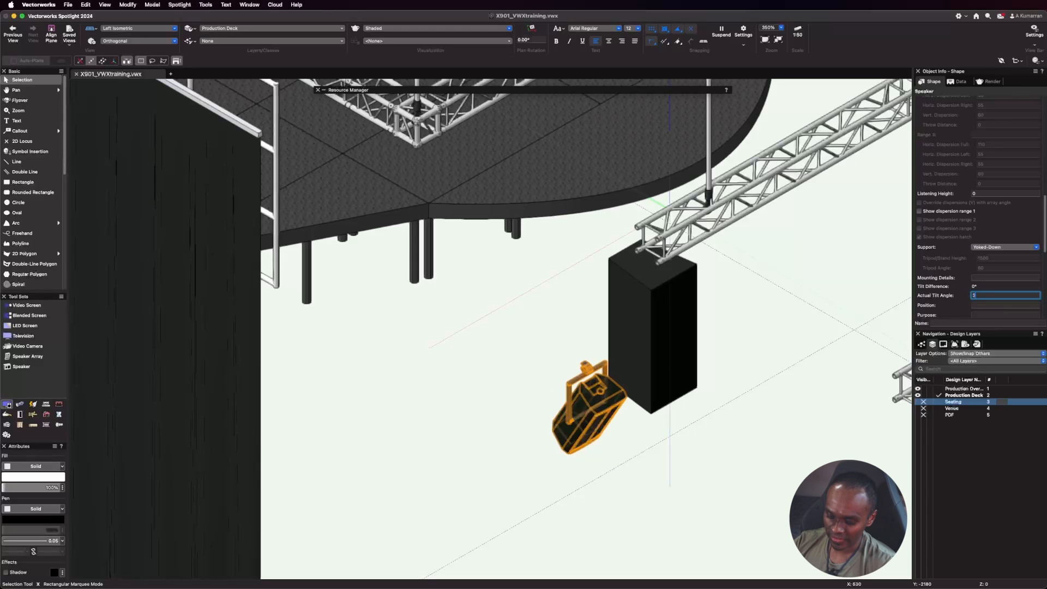
pyautogui.write('0')
pyautogui.press('Return')
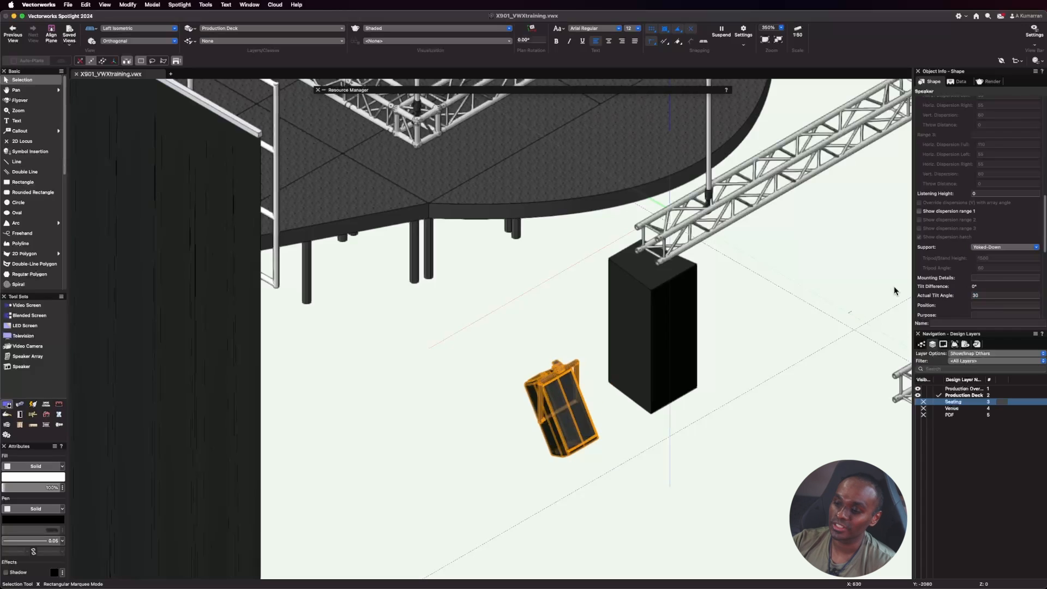
pyautogui.click(974, 294)
pyautogui.press('BackSpace')
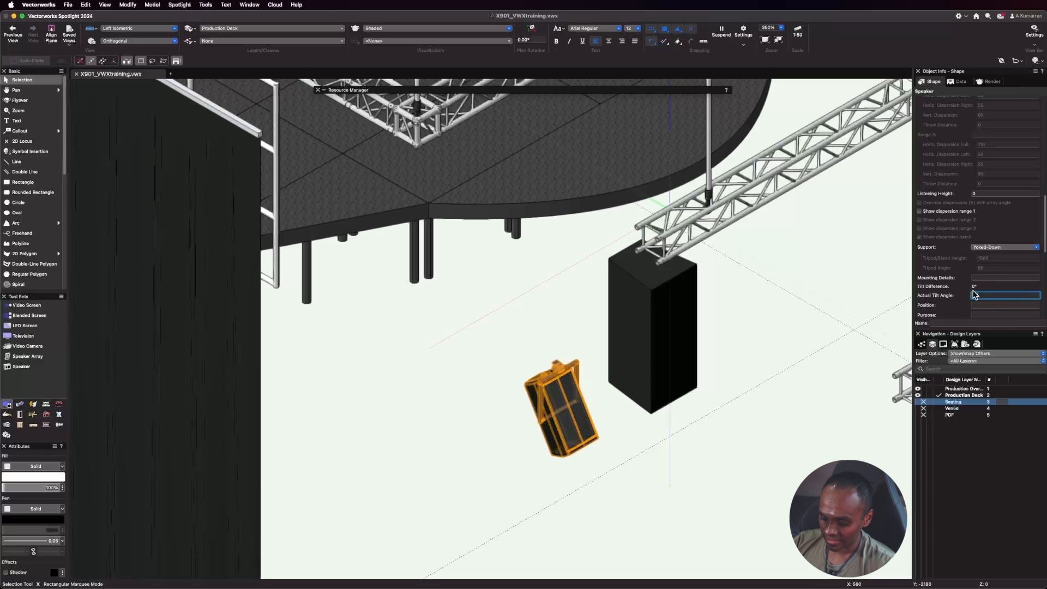
pyautogui.write('0')
pyautogui.press('Return')
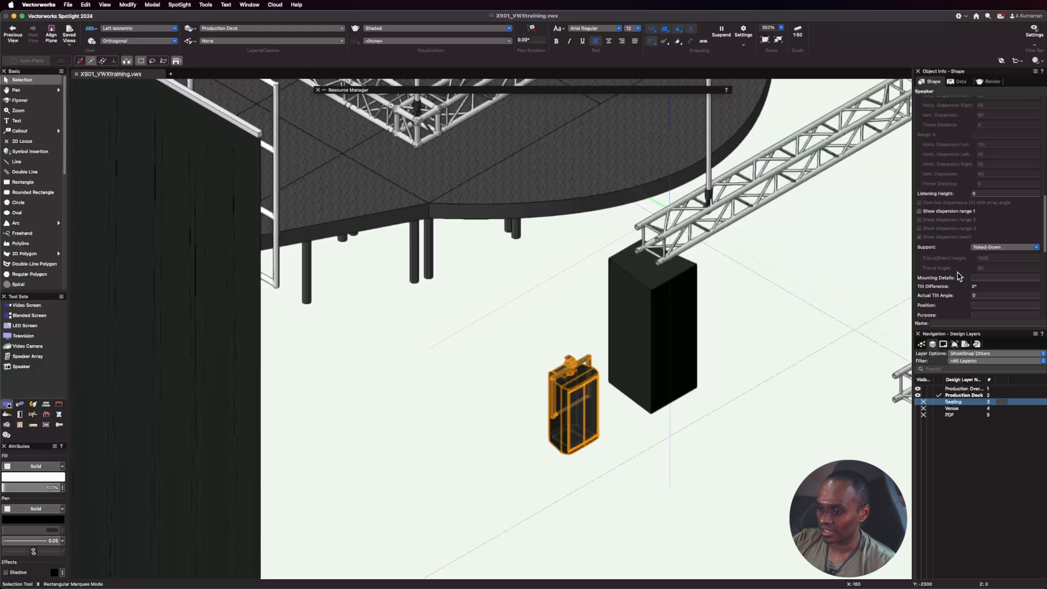
# Review the JBL speaker's position, purpose, zone, rack, amplifier, cabling, ID and load information fields.
pyautogui.scroll(-1, 976, 246)
pyautogui.scroll(-10, 976, 247)
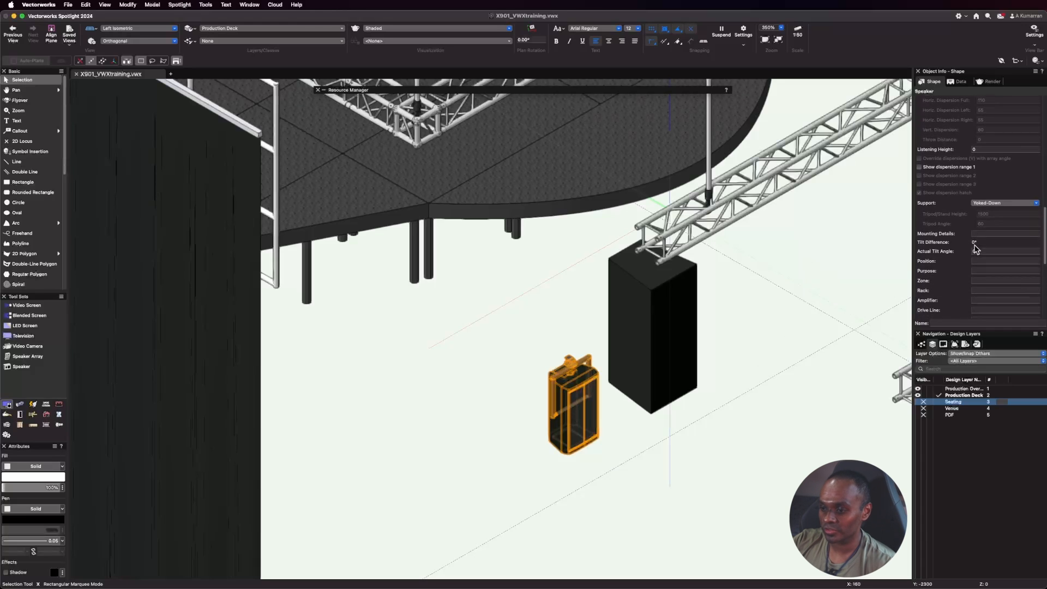
pyautogui.scroll(-3, 975, 247)
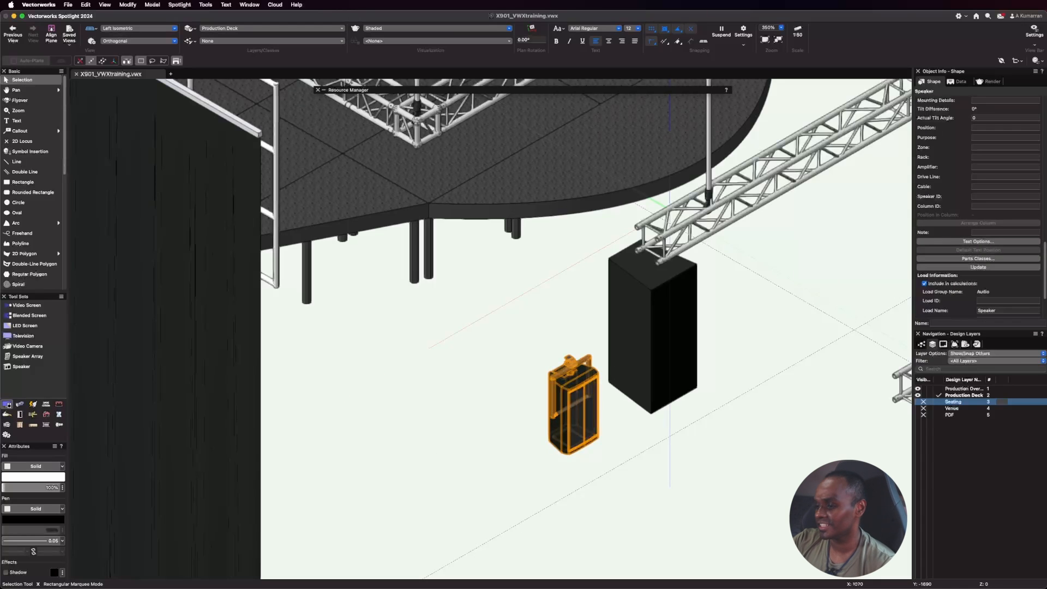
pyautogui.scroll(1, 974, 303)
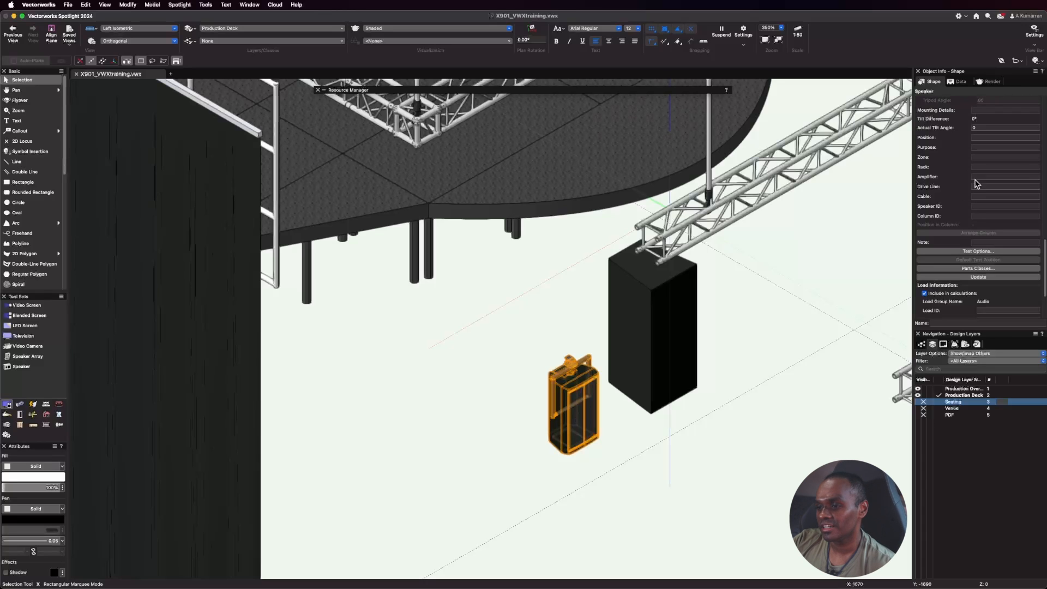
pyautogui.scroll(3, 975, 203)
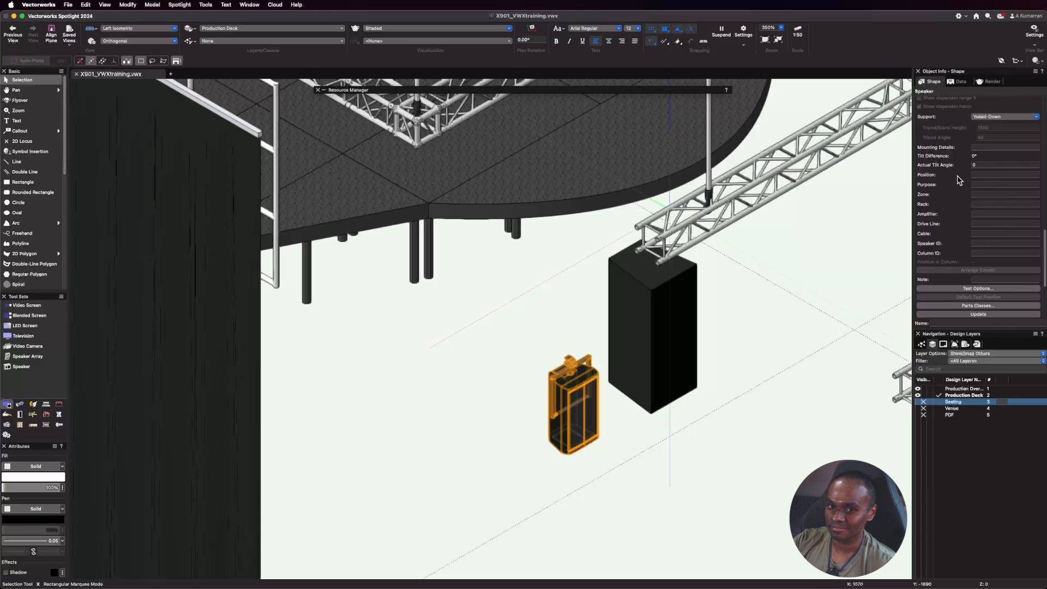
pyautogui.scroll(1, 991, 196)
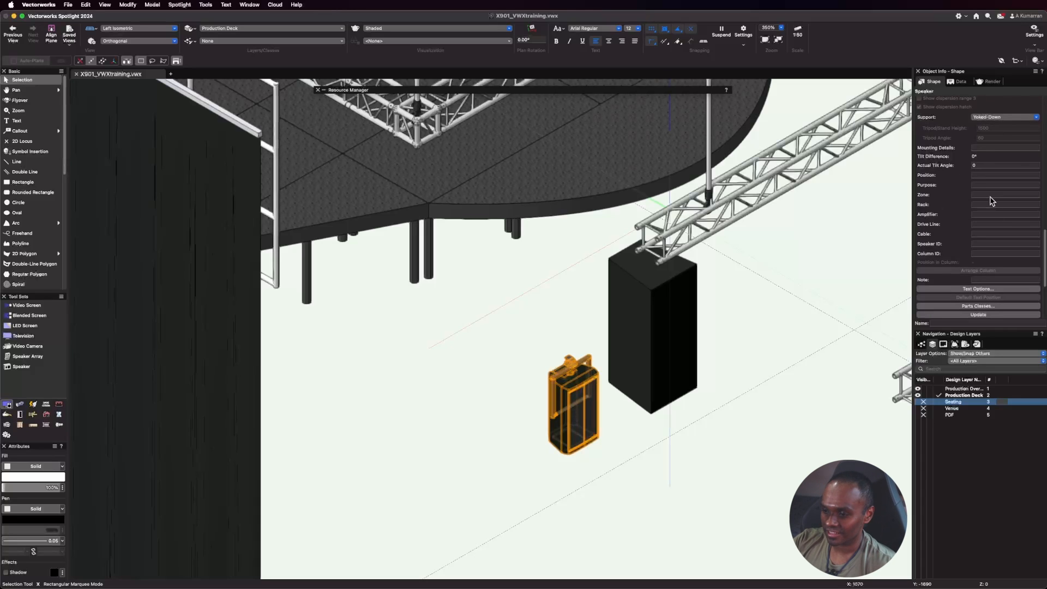
# Set the generic catalog speaker's front width to 400 and its front height to 600.
pyautogui.click(602, 497)
pyautogui.scroll(-1, 654, 409)
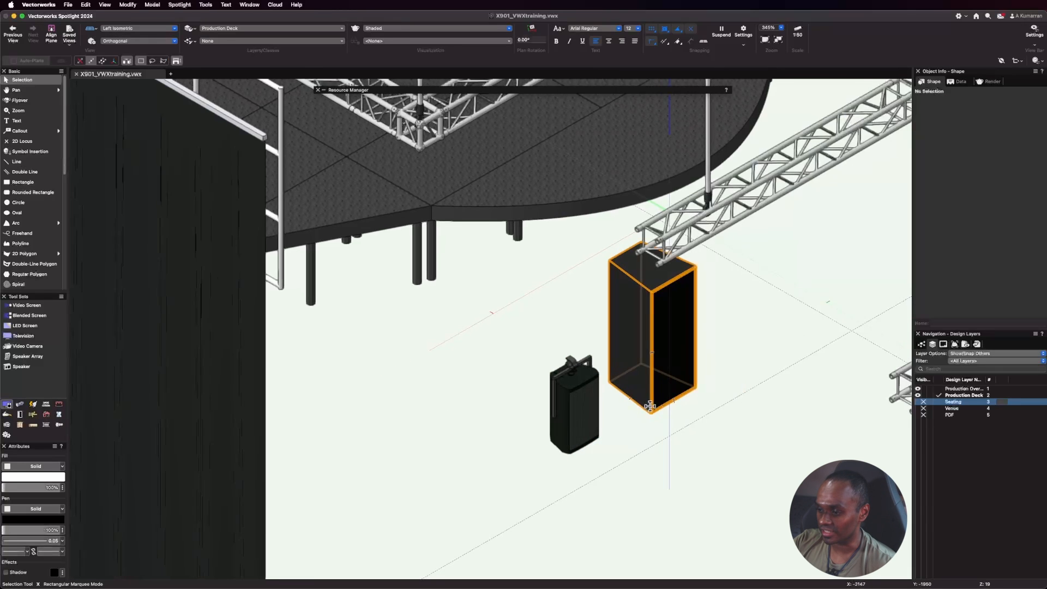
pyautogui.click(675, 354)
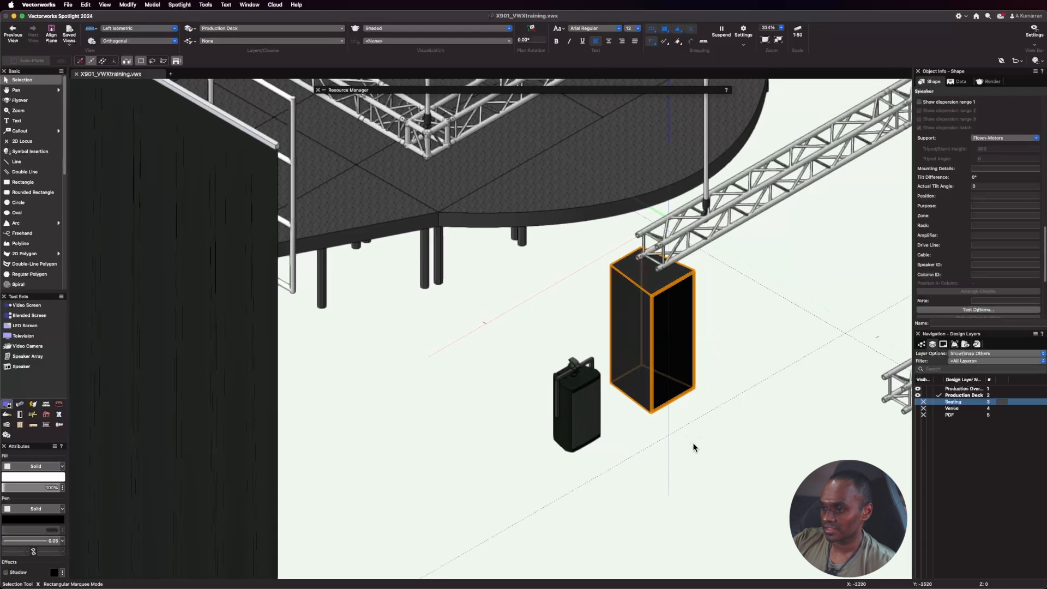
pyautogui.scroll(1, 709, 431)
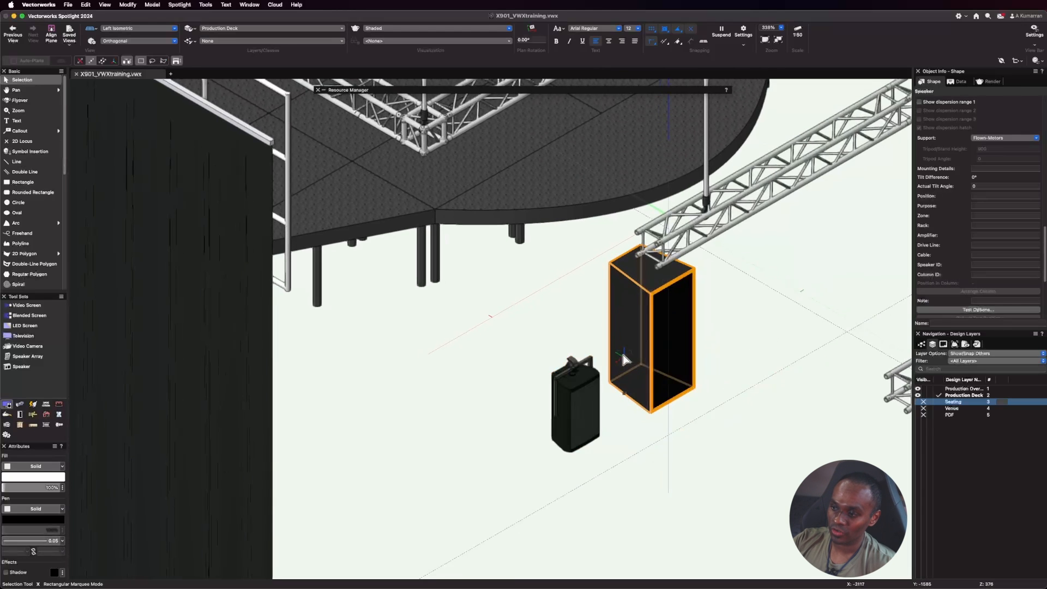
pyautogui.scroll(1, 627, 355)
pyautogui.scroll(10, 968, 229)
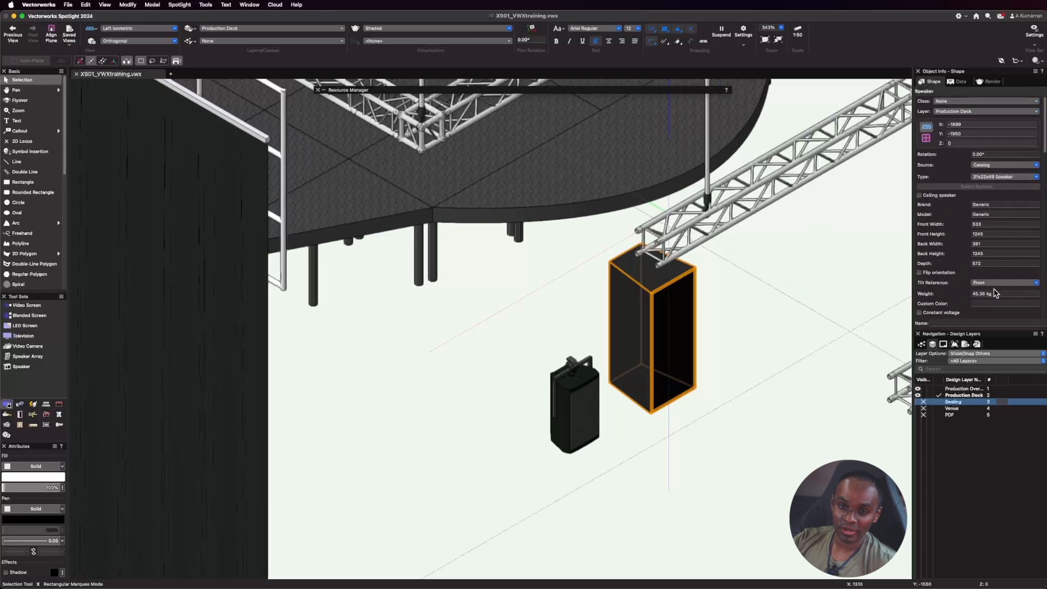
pyautogui.click(996, 224)
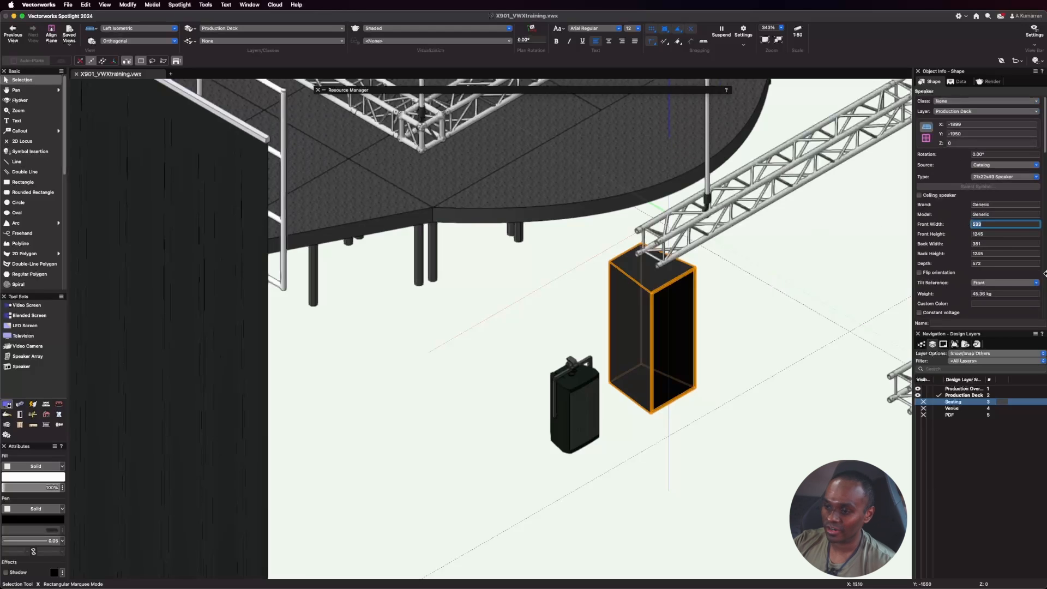
pyautogui.write('400')
pyautogui.press('Return')
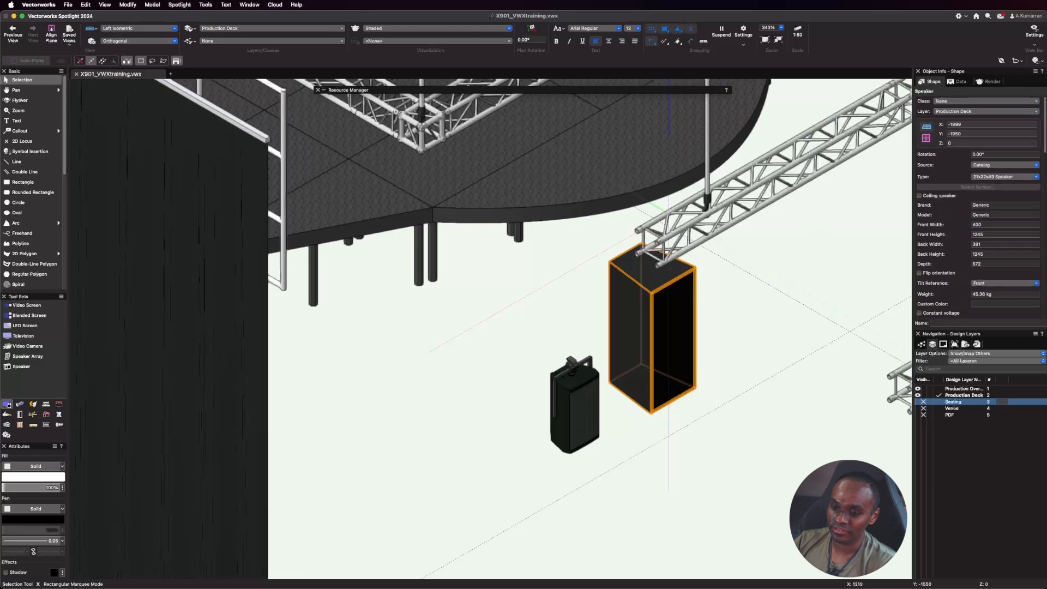
pyautogui.click(990, 235)
pyautogui.write('600')
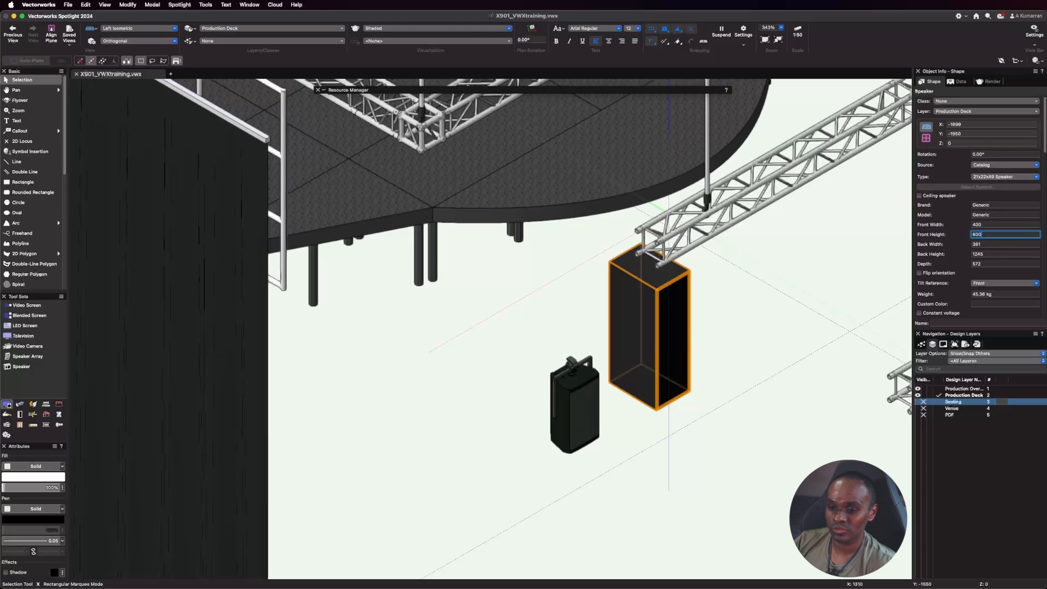
pyautogui.press('Return')
# Set the generic catalog speaker's back height to 300 and its depth to 450.
pyautogui.scroll(3, 633, 388)
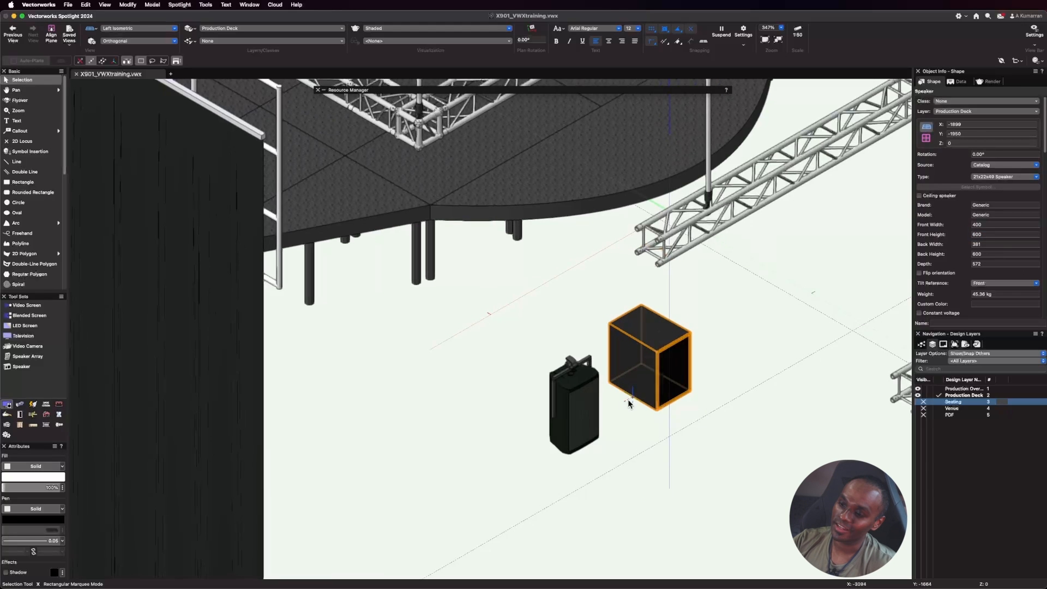
pyautogui.click(996, 253)
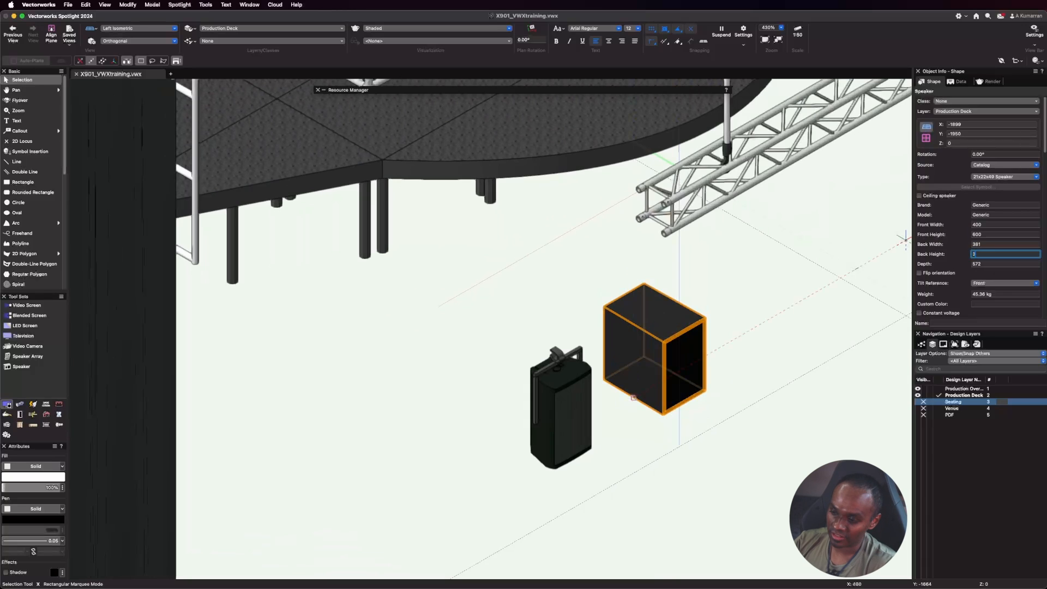
pyautogui.write('300')
pyautogui.press('Return')
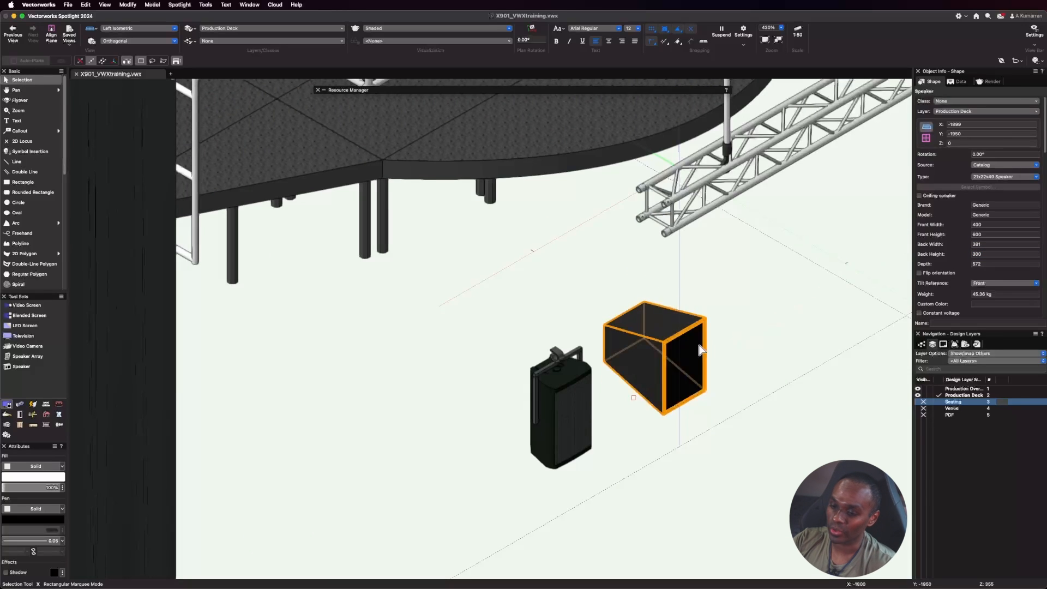
pyautogui.click(1002, 265)
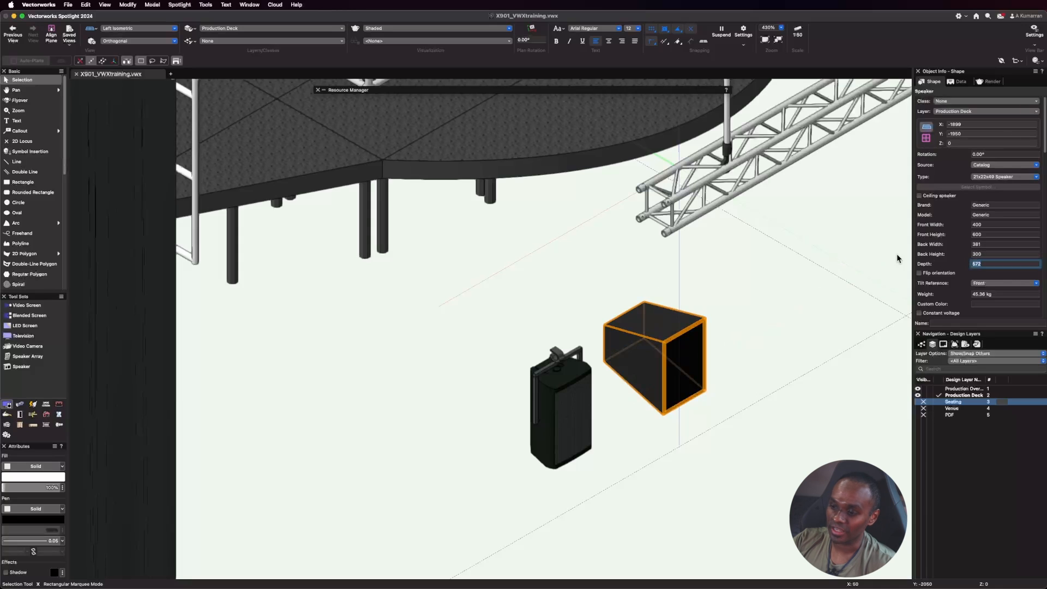
pyautogui.write('450')
pyautogui.press('Return')
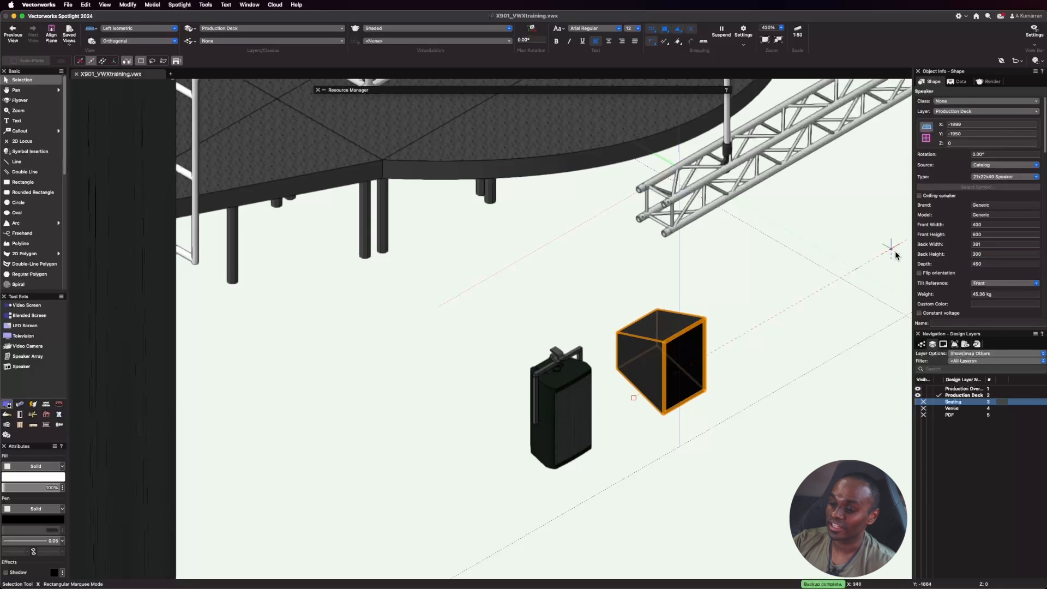
# Review the generic speaker's weight, wattage, impedance, dispersion, throw distance and catalog-saving settings.
pyautogui.scroll(-1, 990, 248)
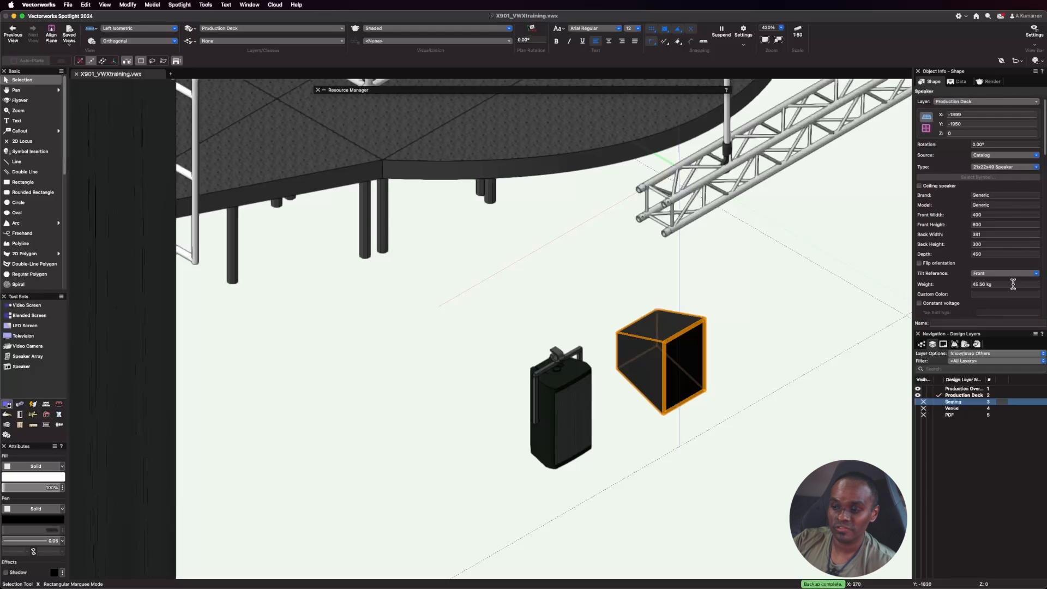
pyautogui.scroll(-5, 986, 294)
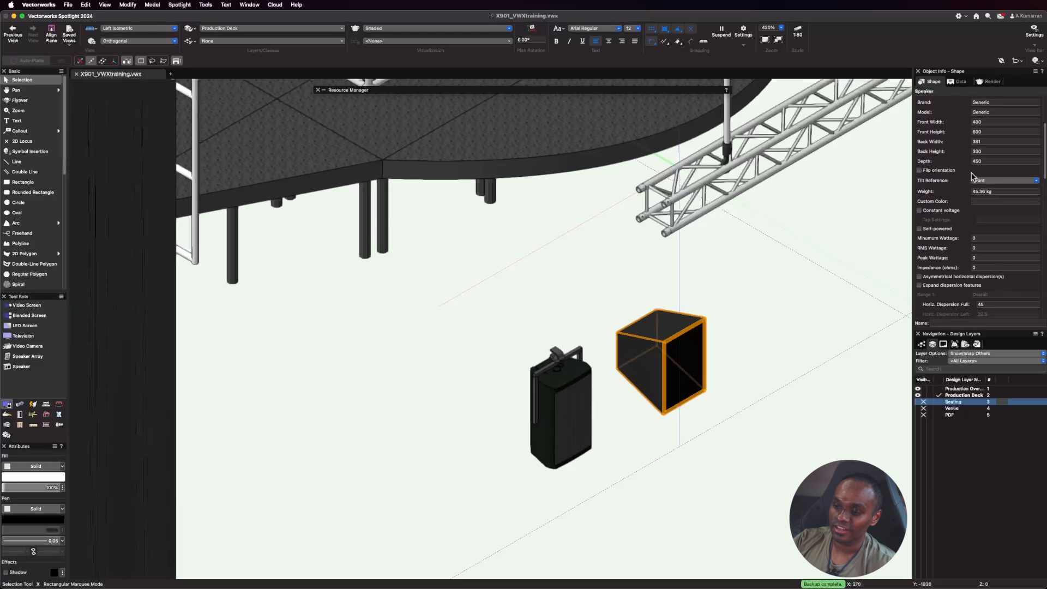
pyautogui.scroll(-4, 986, 232)
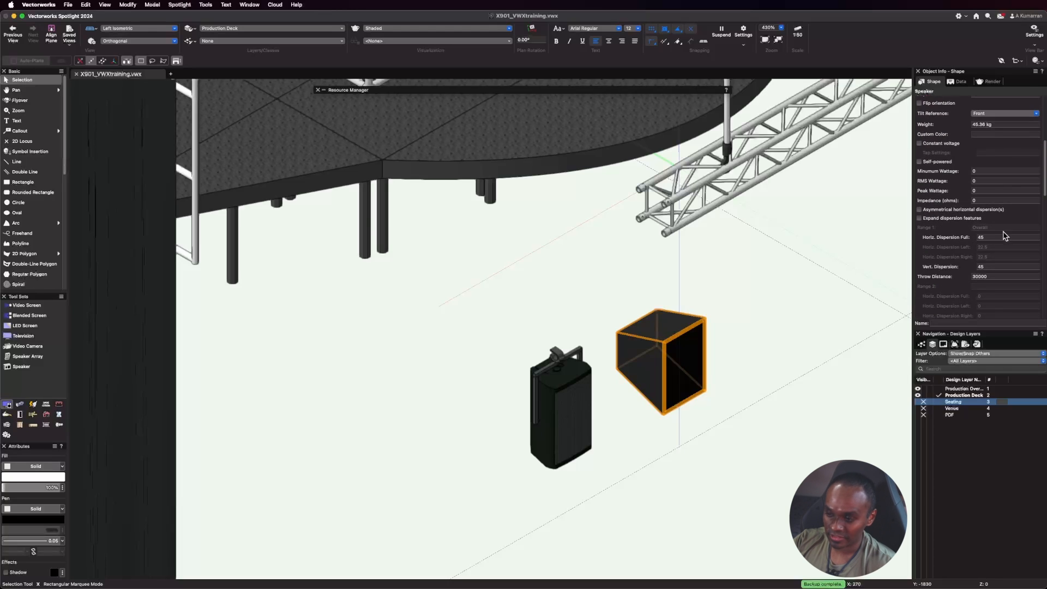
pyautogui.scroll(-1, 1000, 277)
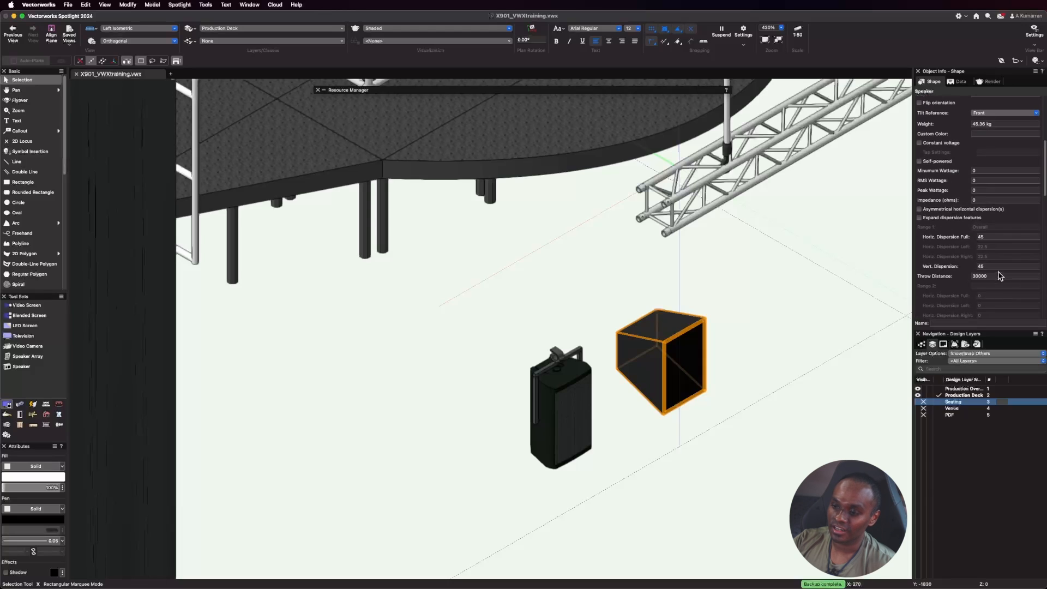
pyautogui.scroll(-1, 990, 229)
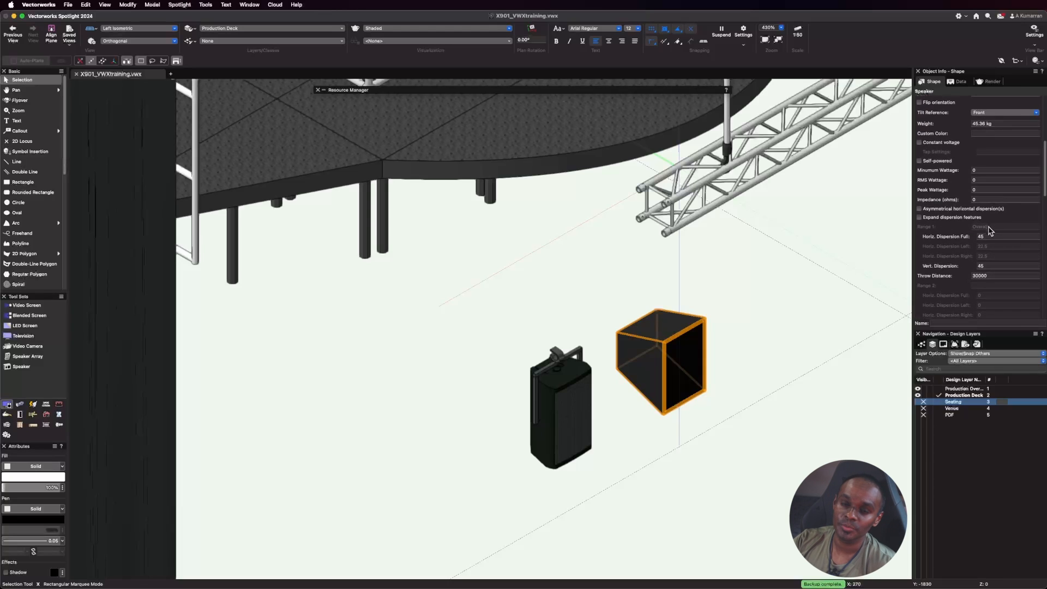
pyautogui.scroll(-3, 988, 229)
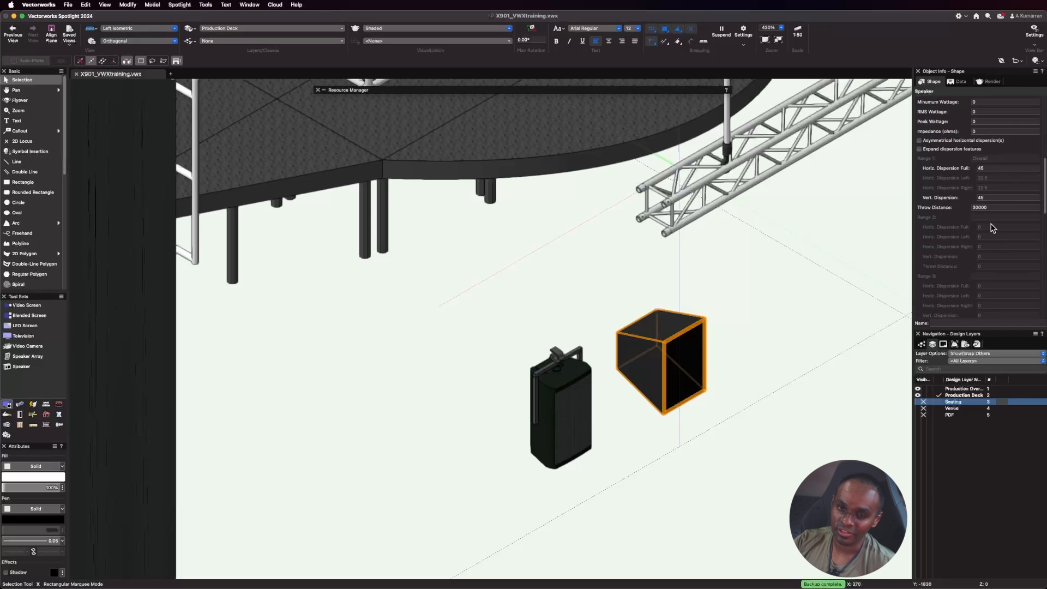
pyautogui.scroll(-5, 992, 228)
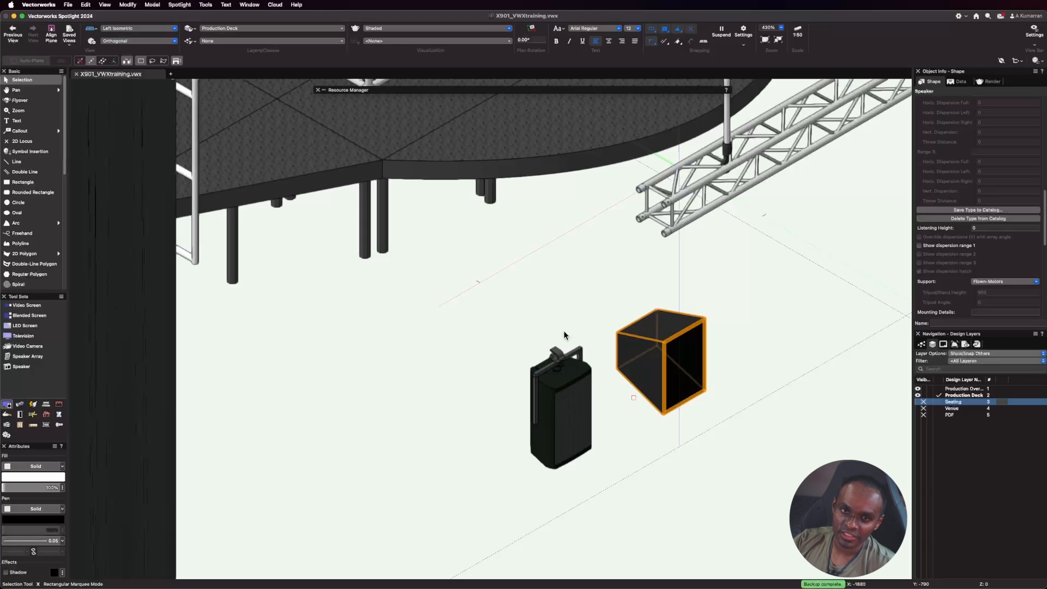
# Change the JBL speaker's support to Tripod and set the tripod/stand height to 900.
pyautogui.click(556, 366)
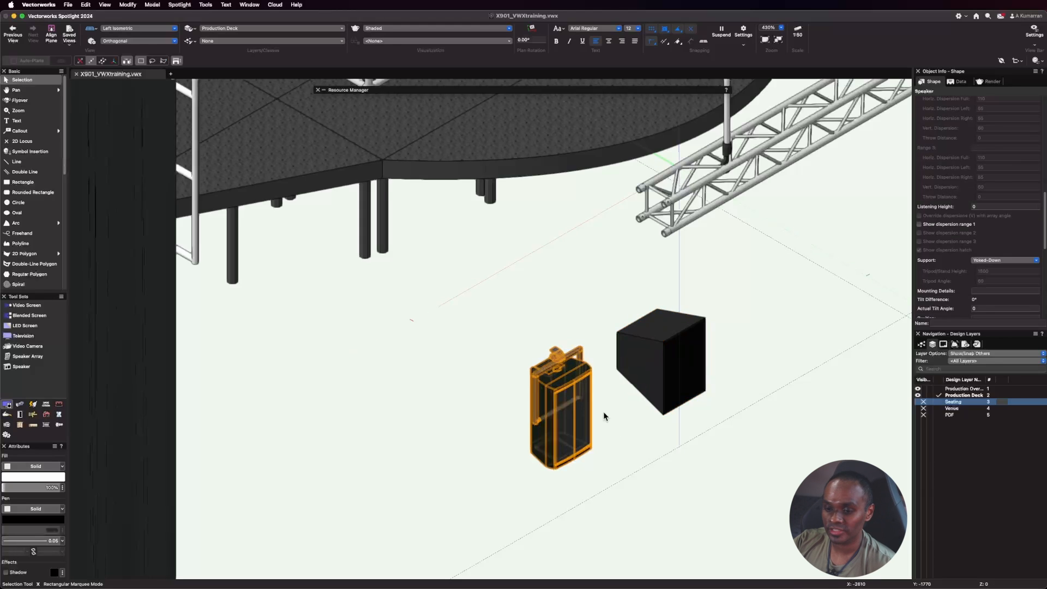
pyautogui.scroll(-5, 952, 242)
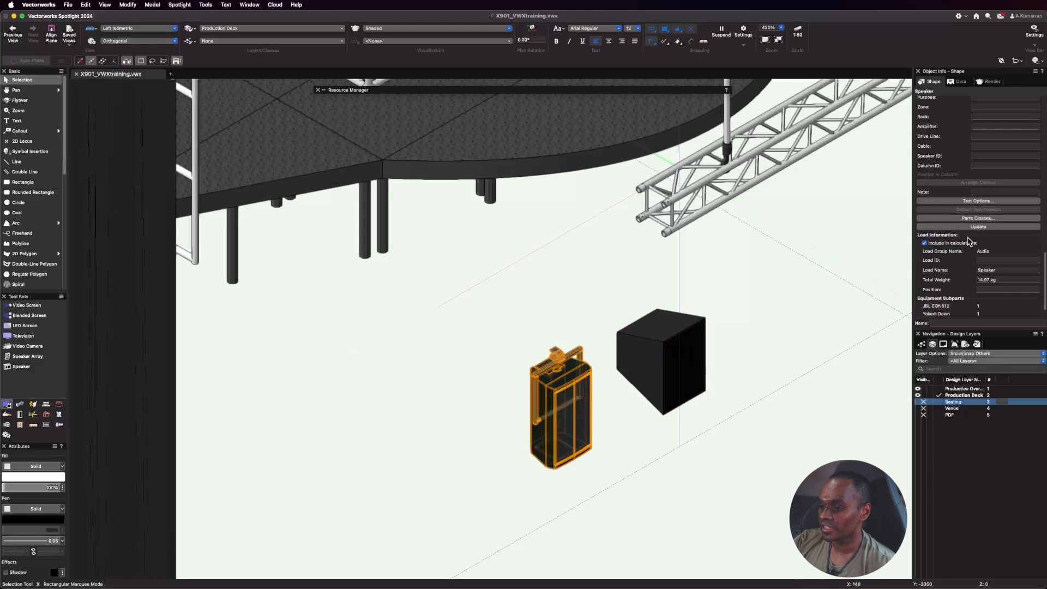
pyautogui.scroll(5, 969, 242)
pyautogui.click(1013, 218)
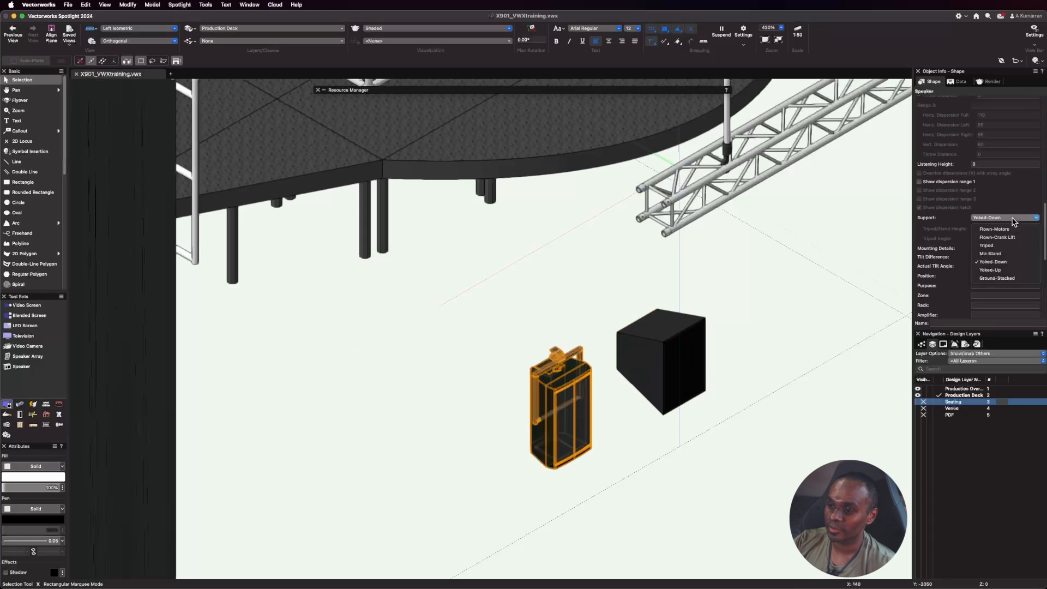
pyautogui.click(996, 245)
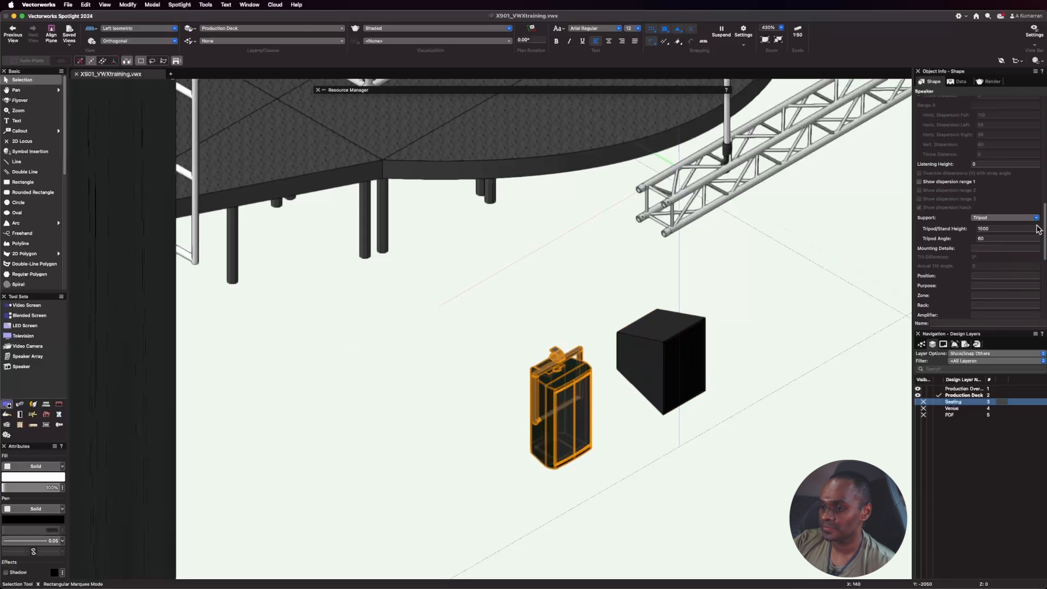
pyautogui.click(999, 230)
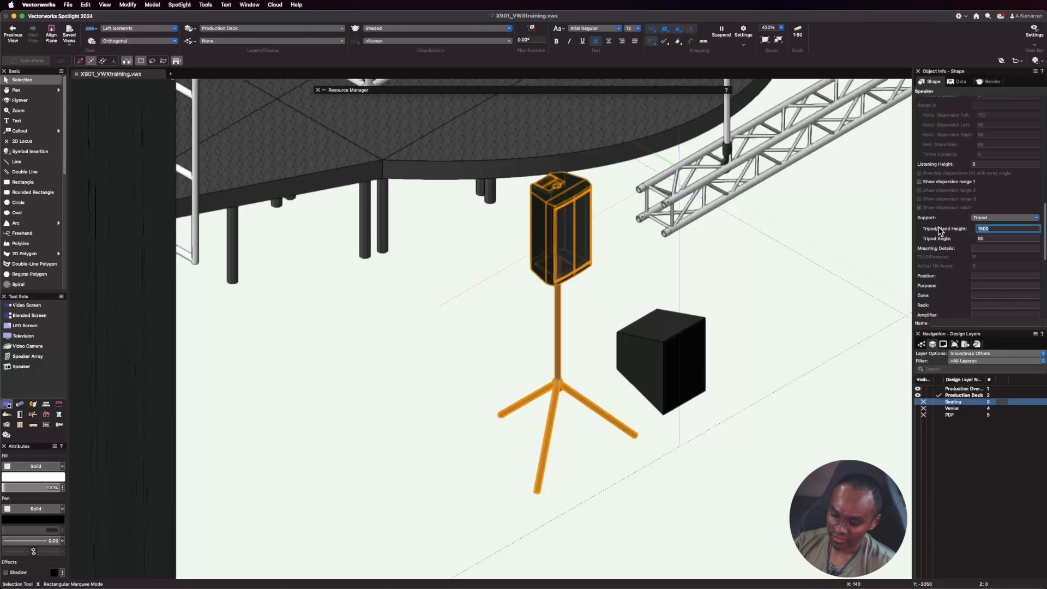
pyautogui.write('900')
pyautogui.press('Return')
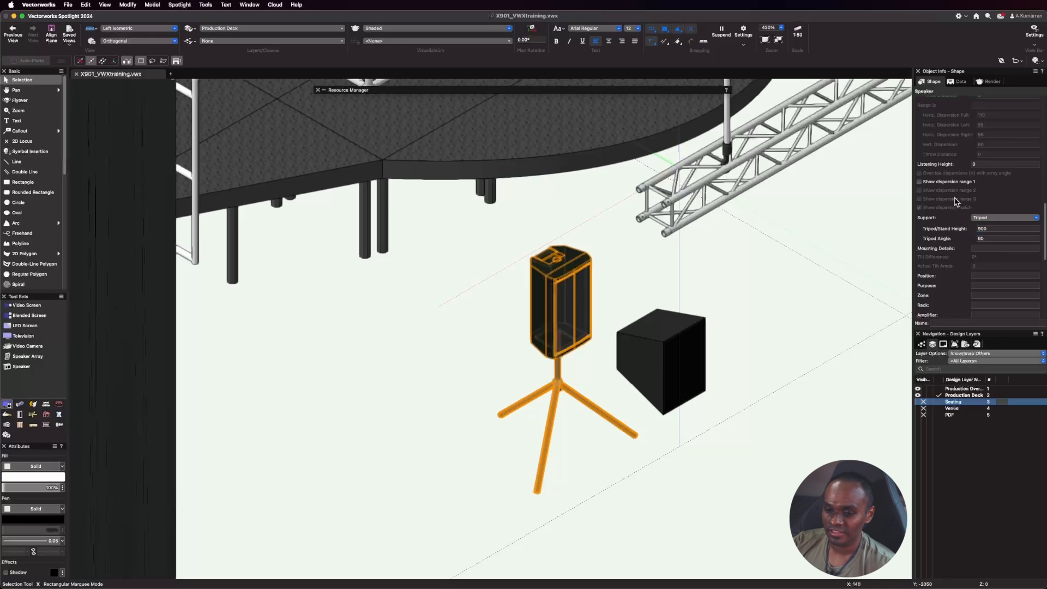
# Delete the generic catalog speaker beside the JBL speaker.
pyautogui.click(689, 369)
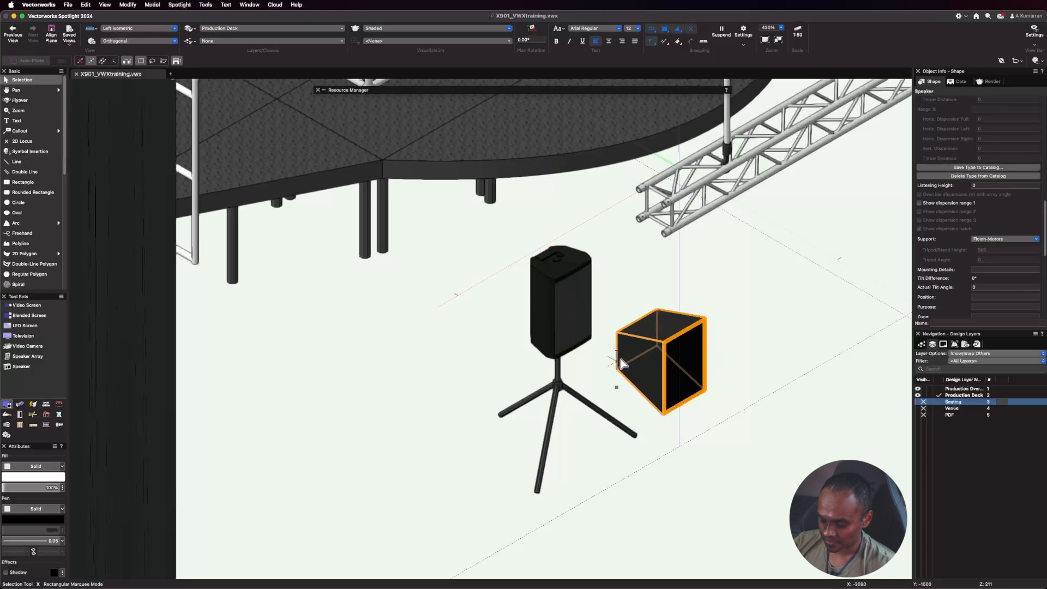
pyautogui.press('Delete')
# Assign default parts classes with the ATS prefix to the tripod-mounted JBL speaker.
pyautogui.click(557, 305)
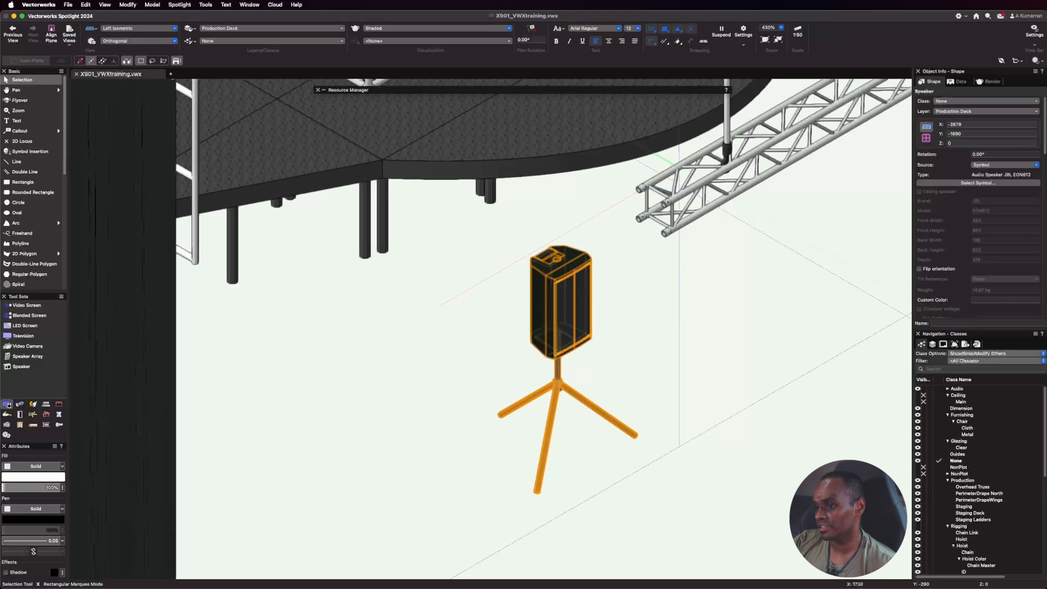
pyautogui.scroll(-10, 980, 218)
pyautogui.scroll(-5, 980, 249)
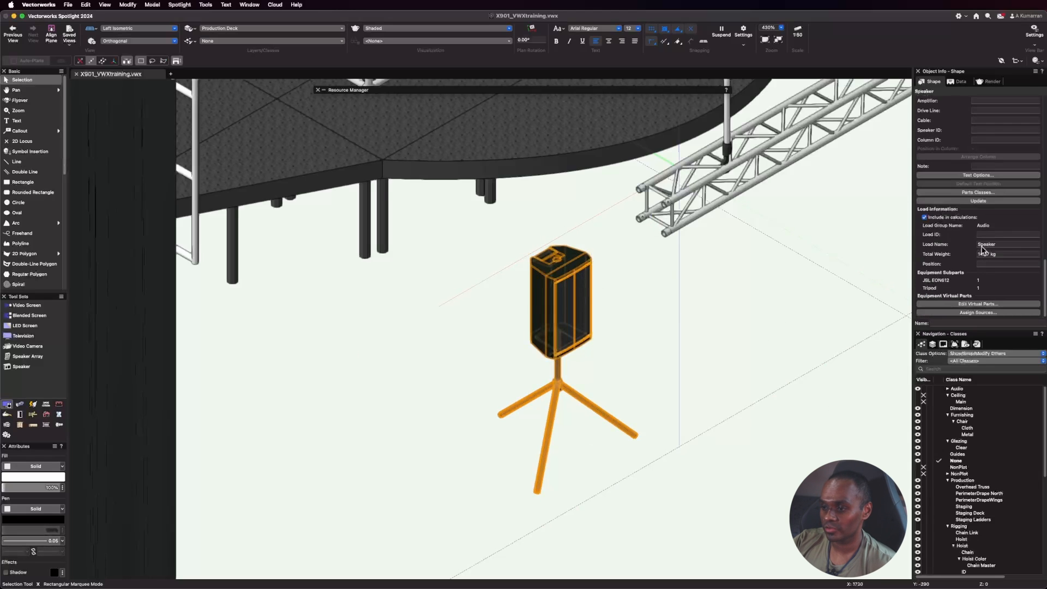
pyautogui.click(990, 192)
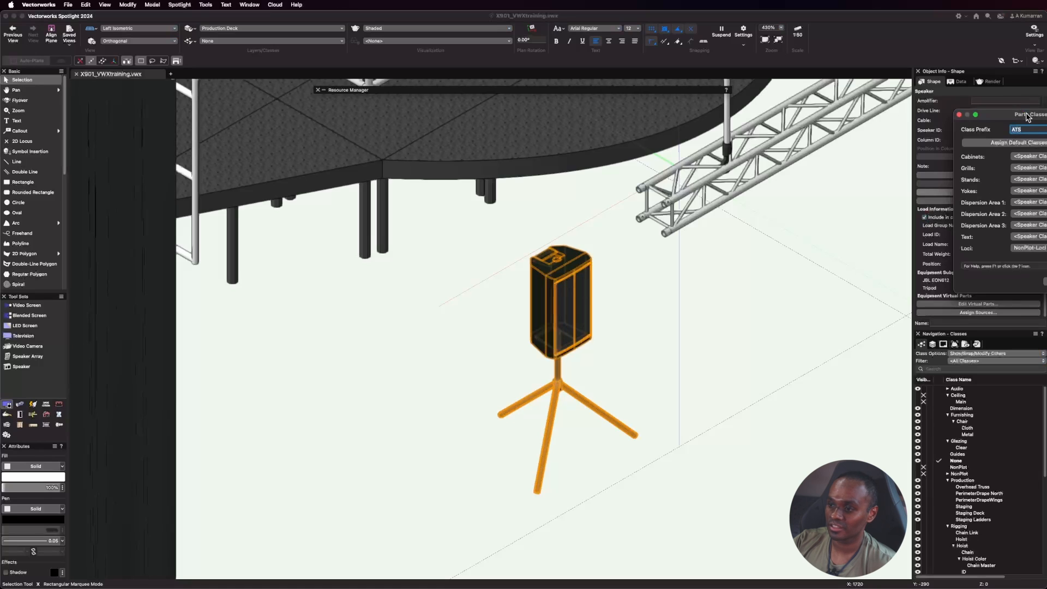
pyautogui.click(766, 142)
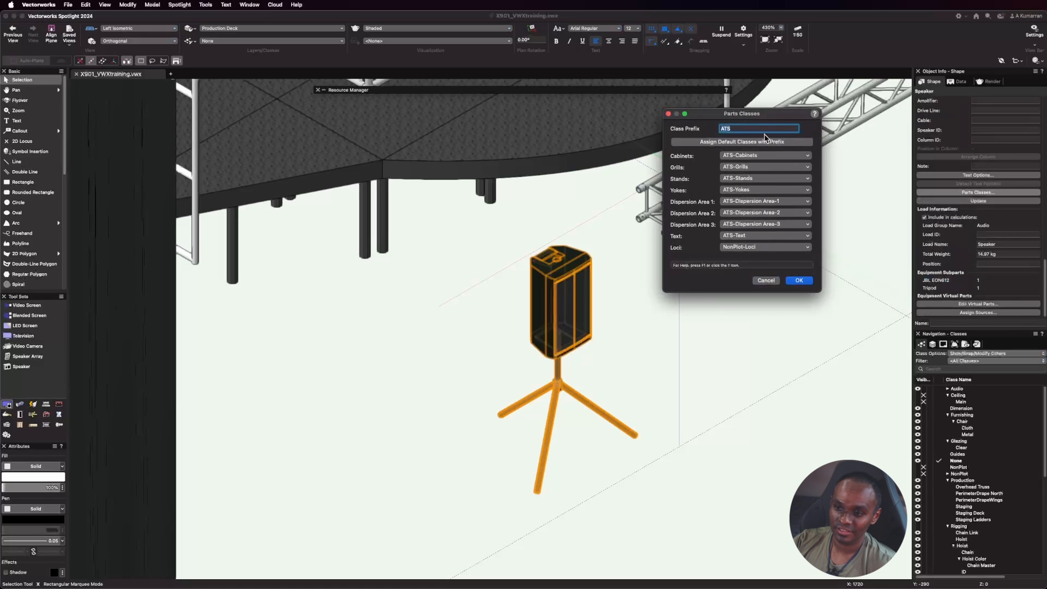
pyautogui.click(798, 280)
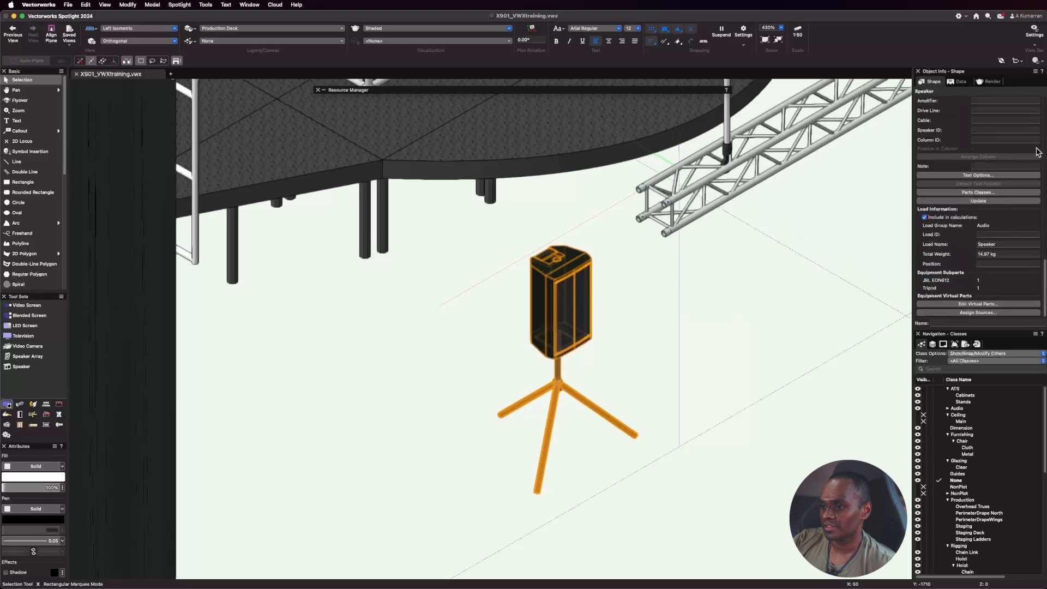
# Create a new class named Production-Audio and assign it to the tripod-mounted JBL speaker.
pyautogui.scroll(5, 978, 168)
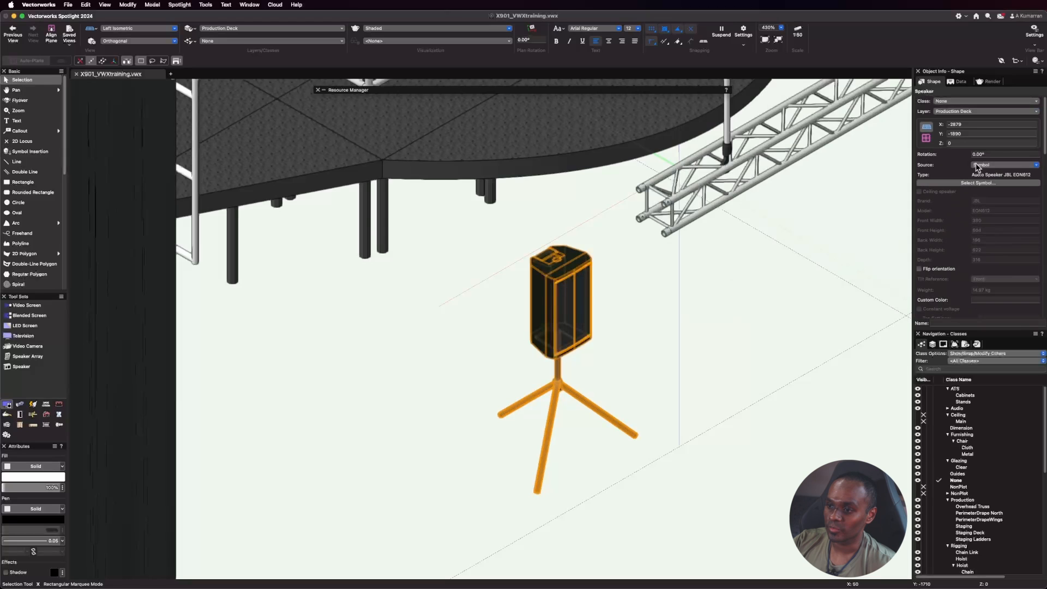
pyautogui.click(954, 102)
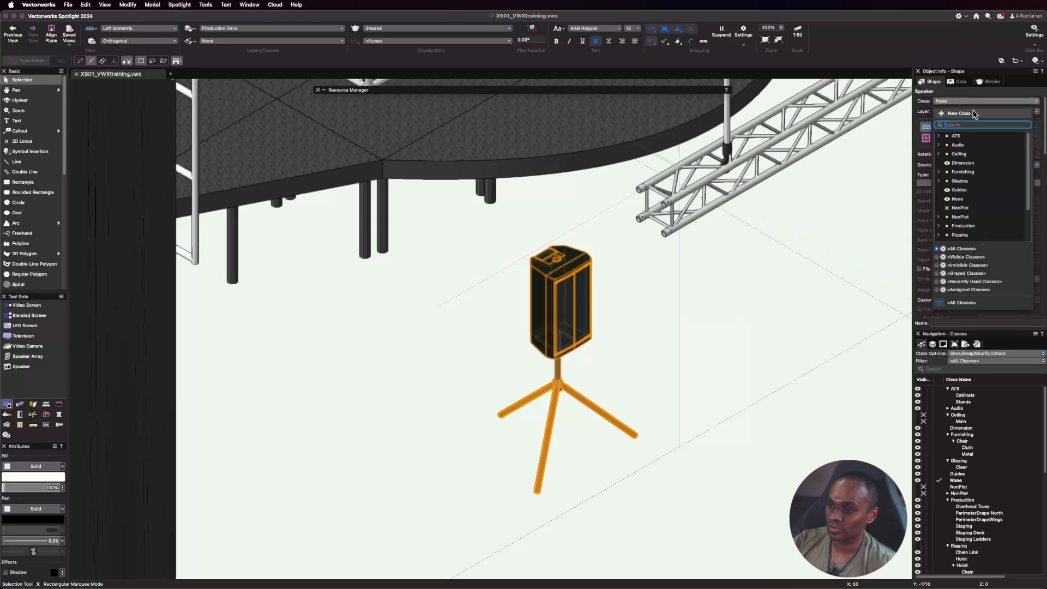
pyautogui.click(964, 114)
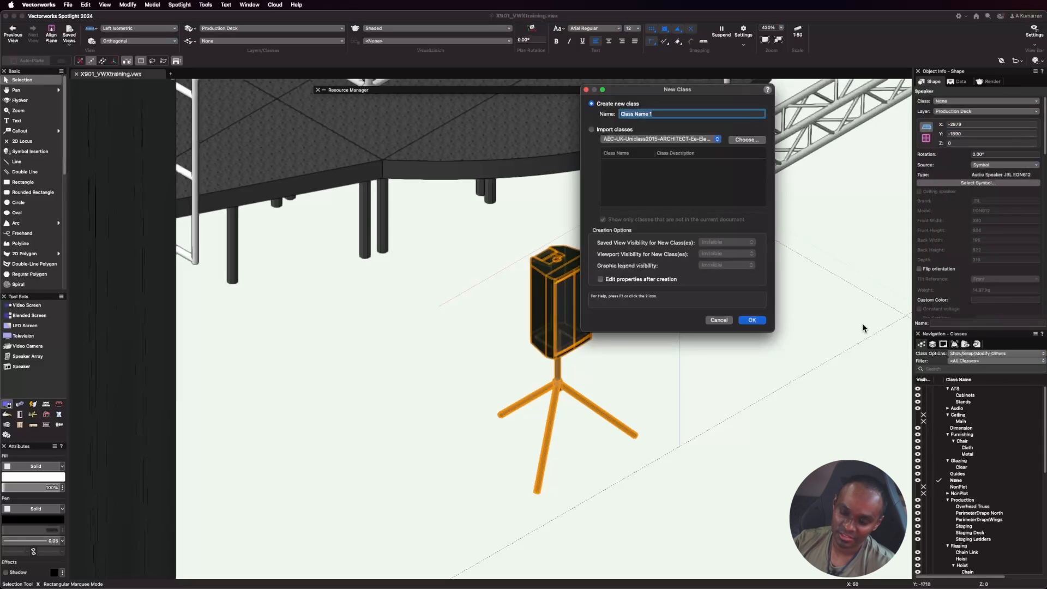
pyautogui.write('Production-Audio')
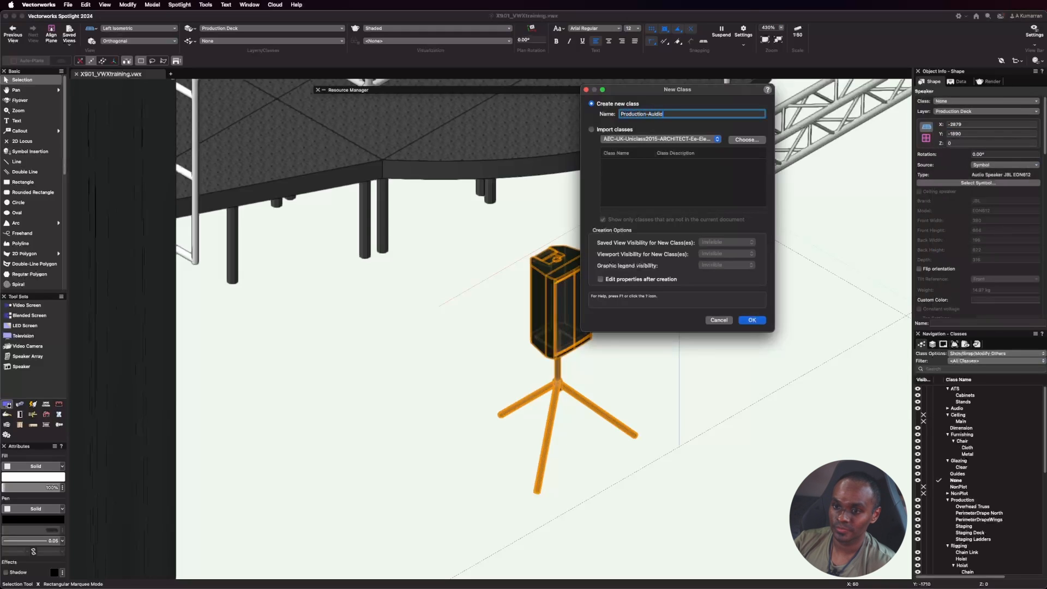
pyautogui.press('Return')
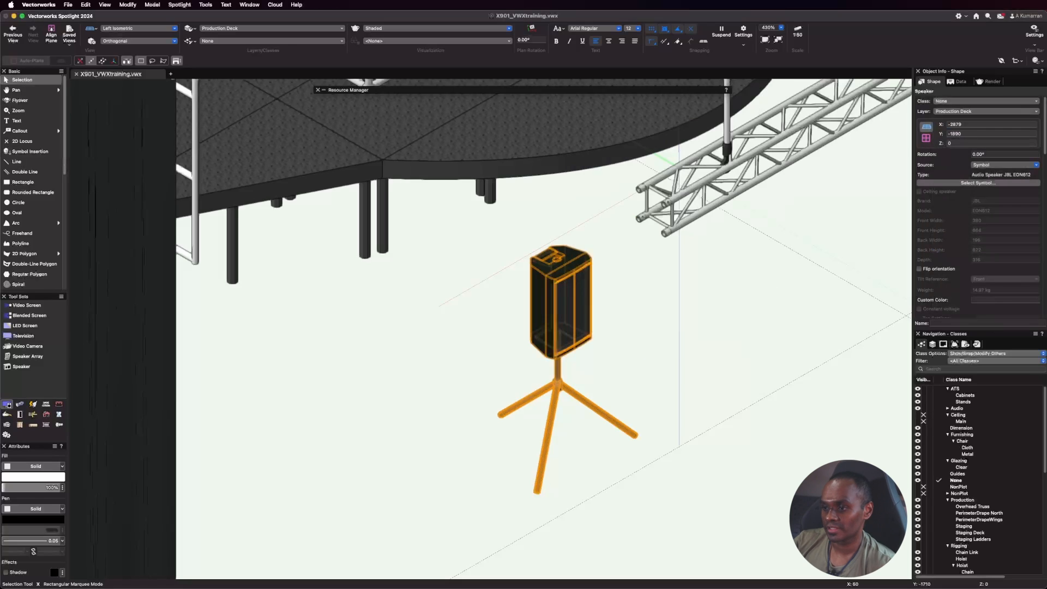
pyautogui.click(816, 370)
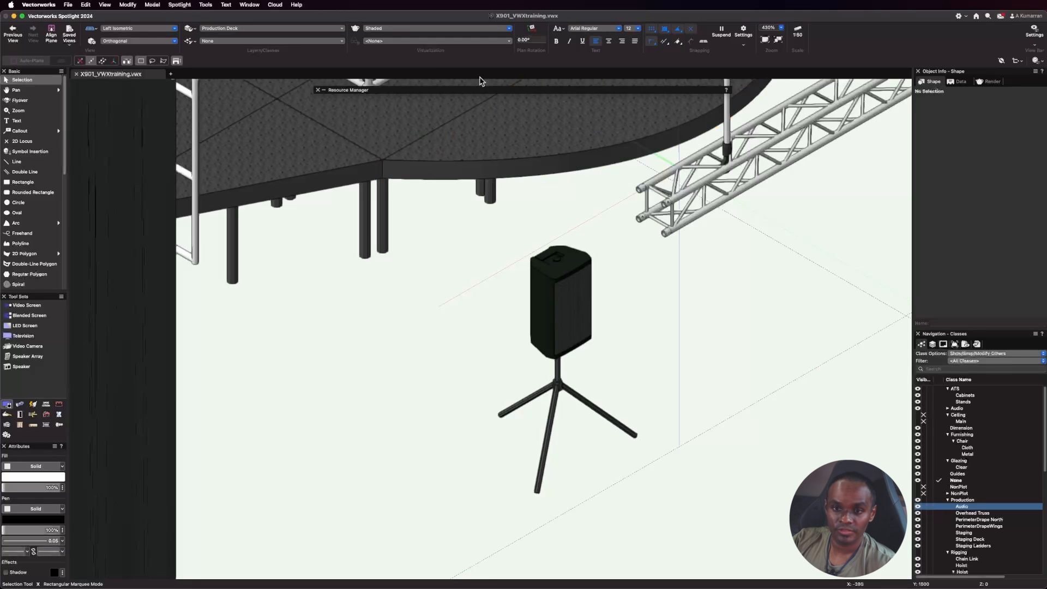
# Switch to the Top/Plan view and move the speaker to the outer edge of Overhead Truss A, between M5 and M9.
pyautogui.click(135, 29)
pyautogui.click(149, 55)
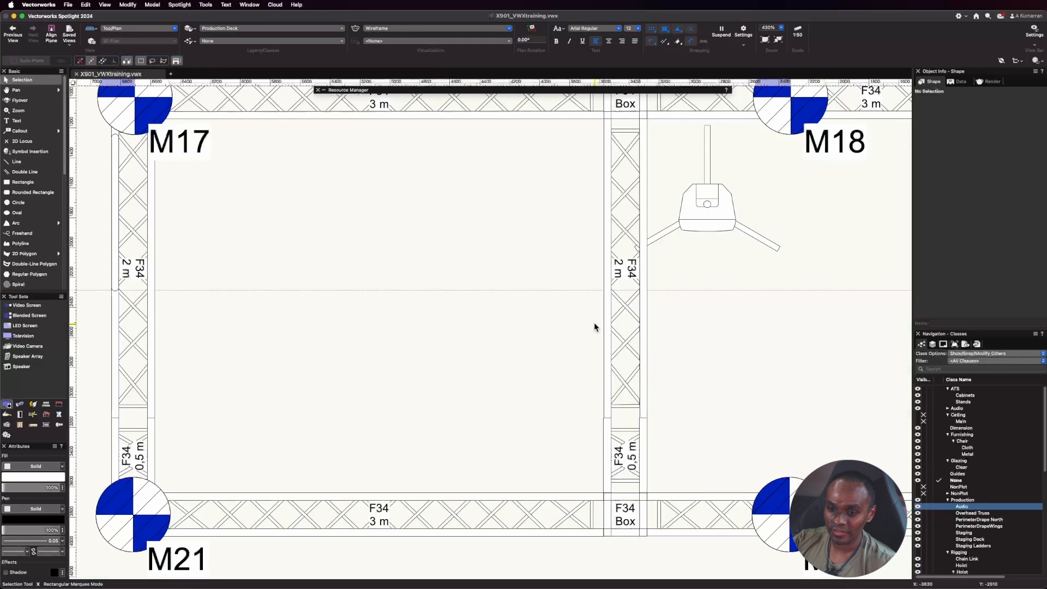
pyautogui.scroll(-5, 594, 325)
pyautogui.click(588, 276)
pyautogui.moveTo(588, 277); pyautogui.dragTo(354, 170)
pyautogui.scroll(-3, 578, 335)
pyautogui.scroll(2, 654, 164)
pyautogui.scroll(2, 654, 240)
pyautogui.scroll(1, 427, 187)
pyautogui.scroll(3, 351, 154)
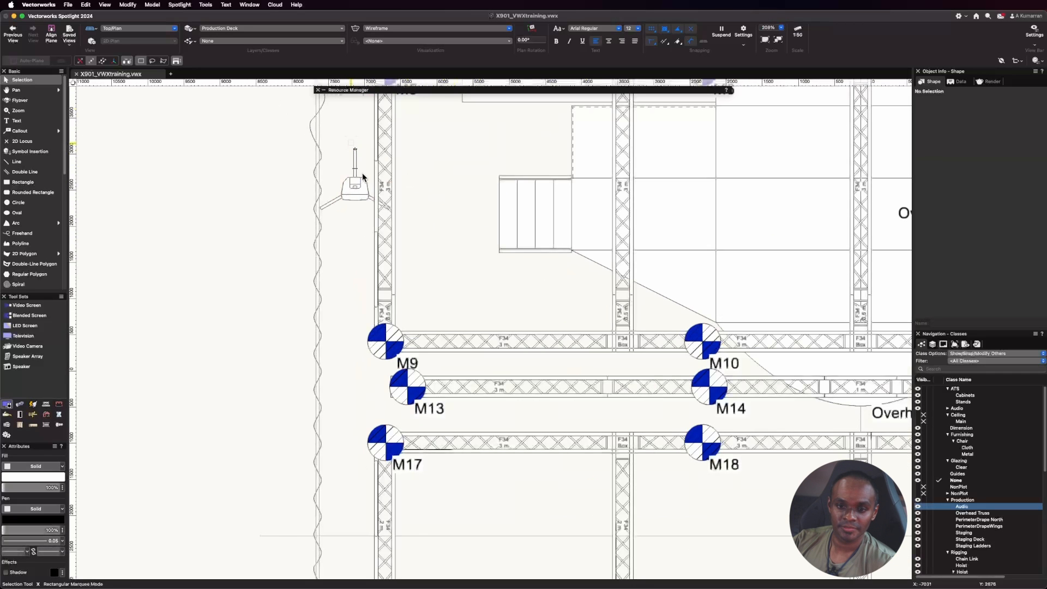
# Rotate the speaker 90° to face the stage and shift it slightly inward against the side truss.
pyautogui.click(355, 183)
pyautogui.click(988, 155)
pyautogui.write('90')
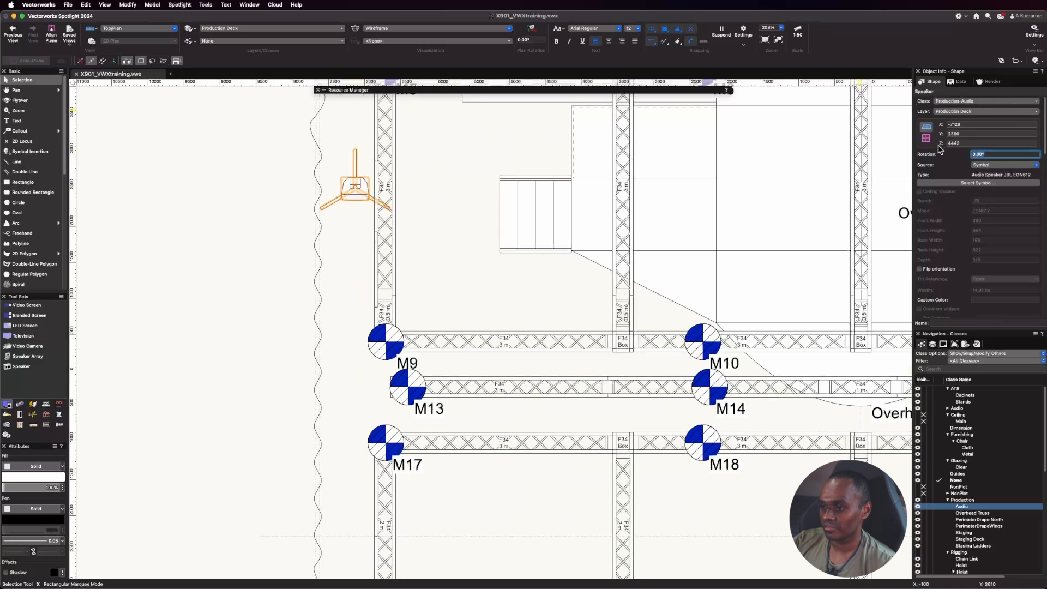
pyautogui.press('Return')
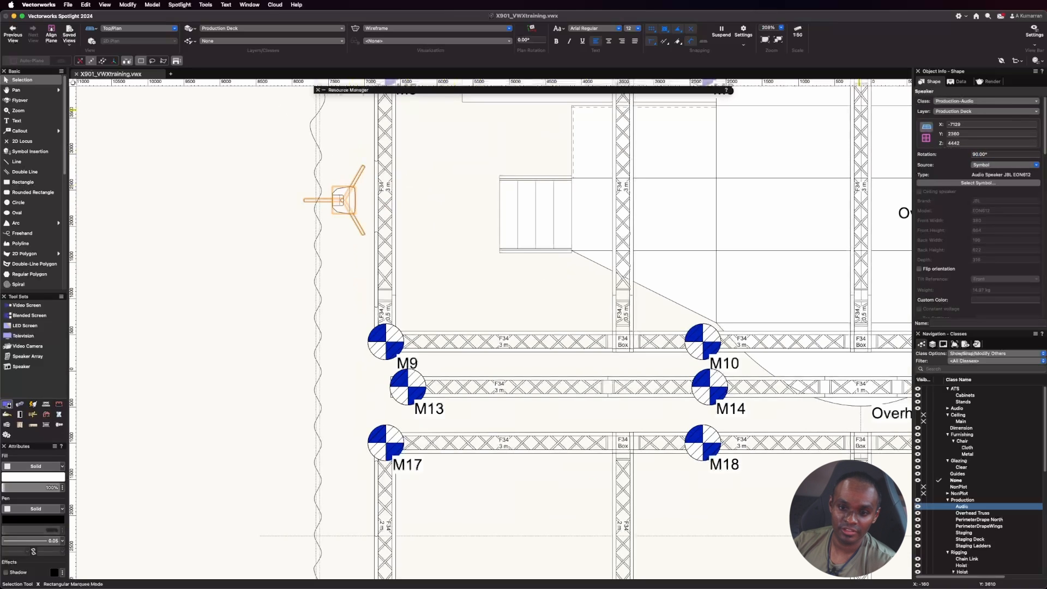
pyautogui.click(450, 193)
pyautogui.moveTo(354, 197); pyautogui.dragTo(367, 198)
pyautogui.click(466, 178)
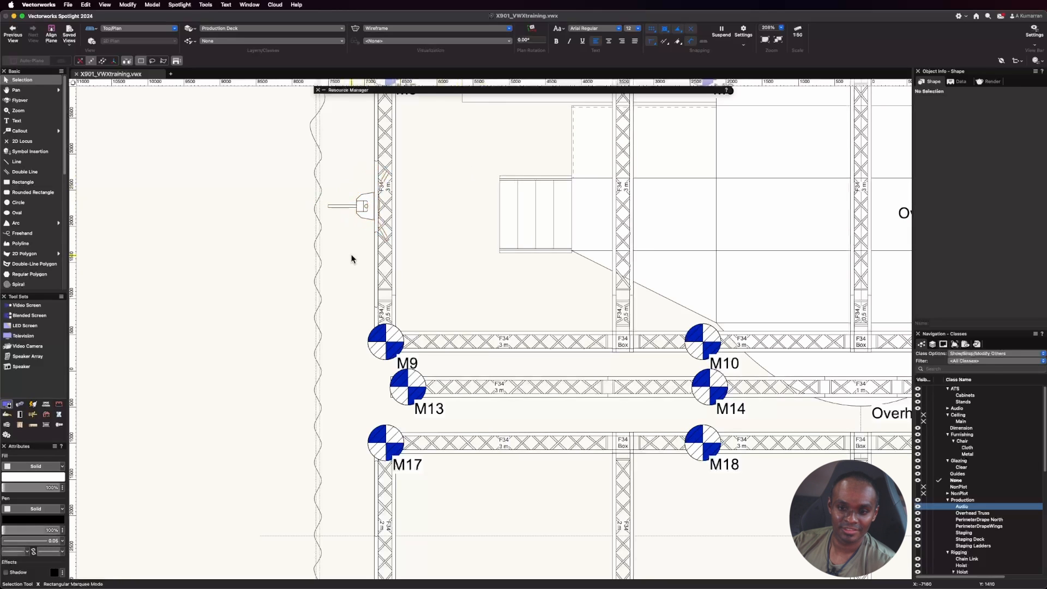
# Duplicate the speaker 3000 mm straight downstage at -90°, placing the copy beside M17.
pyautogui.click(356, 207)
pyautogui.scroll(-2, 355, 210)
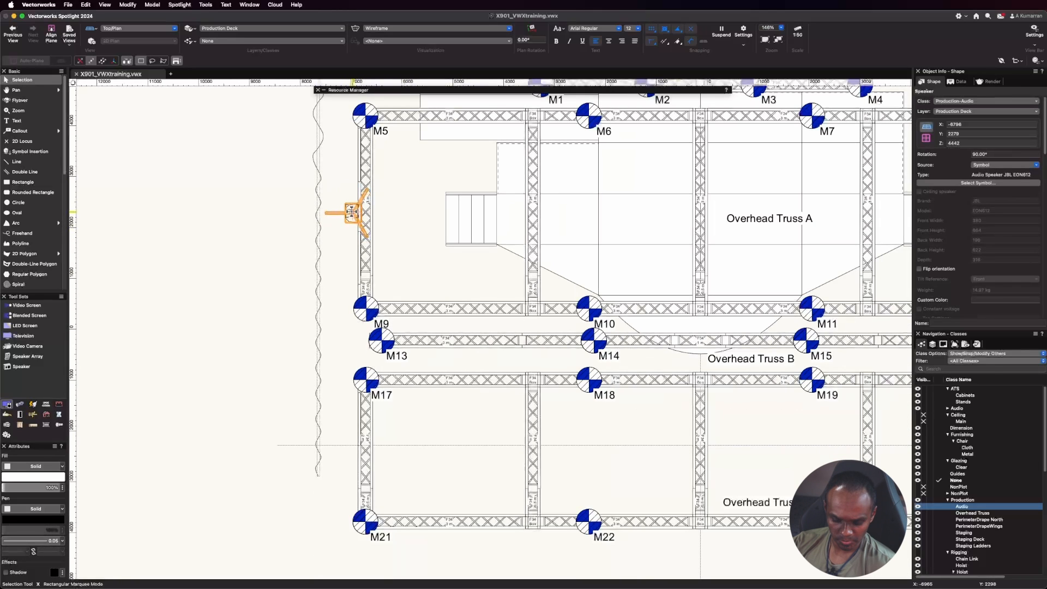
pyautogui.moveTo(355, 210); pyautogui.dragTo(349, 361)
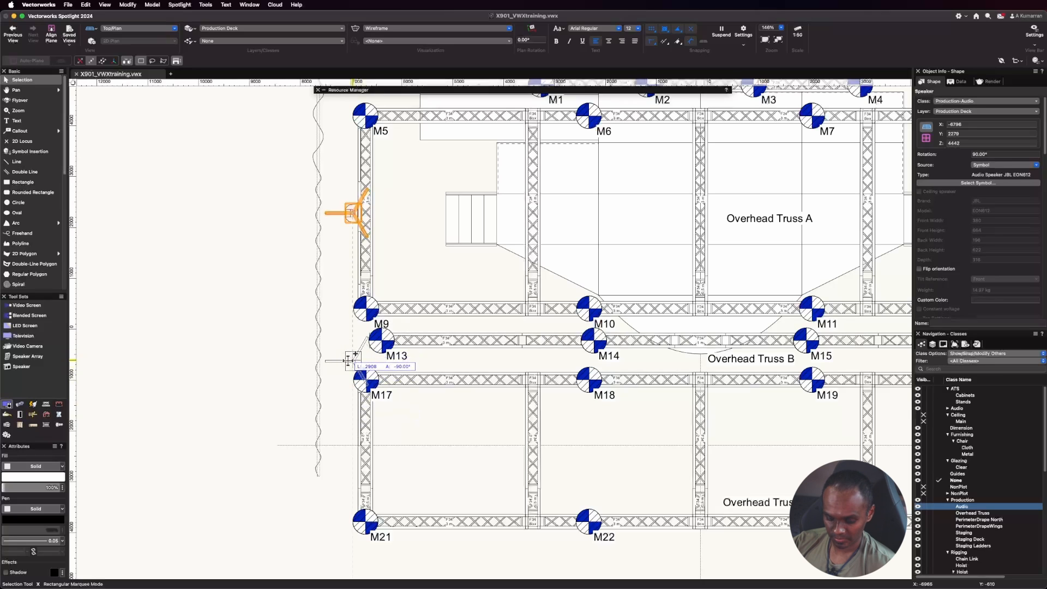
pyautogui.press('Tab')
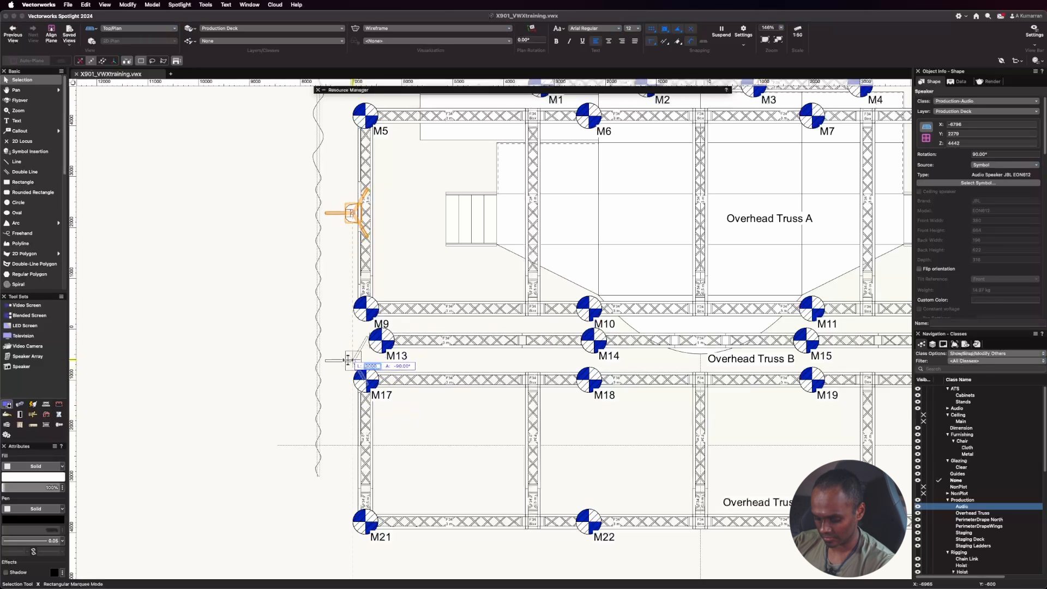
pyautogui.press('Return')
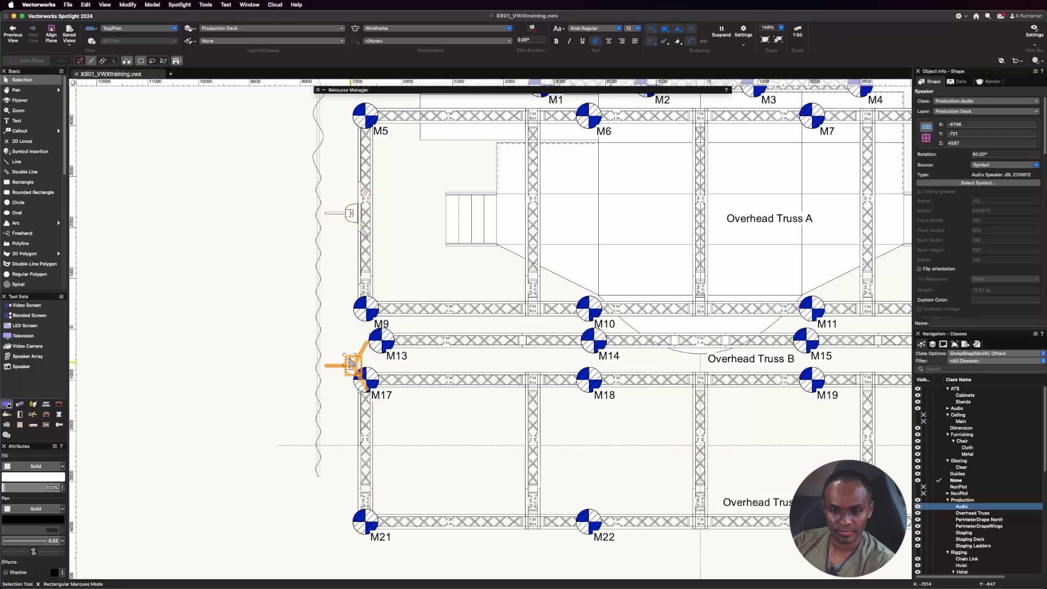
pyautogui.click(418, 445)
# Mirror copies of both tripod speakers across the vertical centreline of the stage to the M8 and M20 side.
pyautogui.click(351, 363)
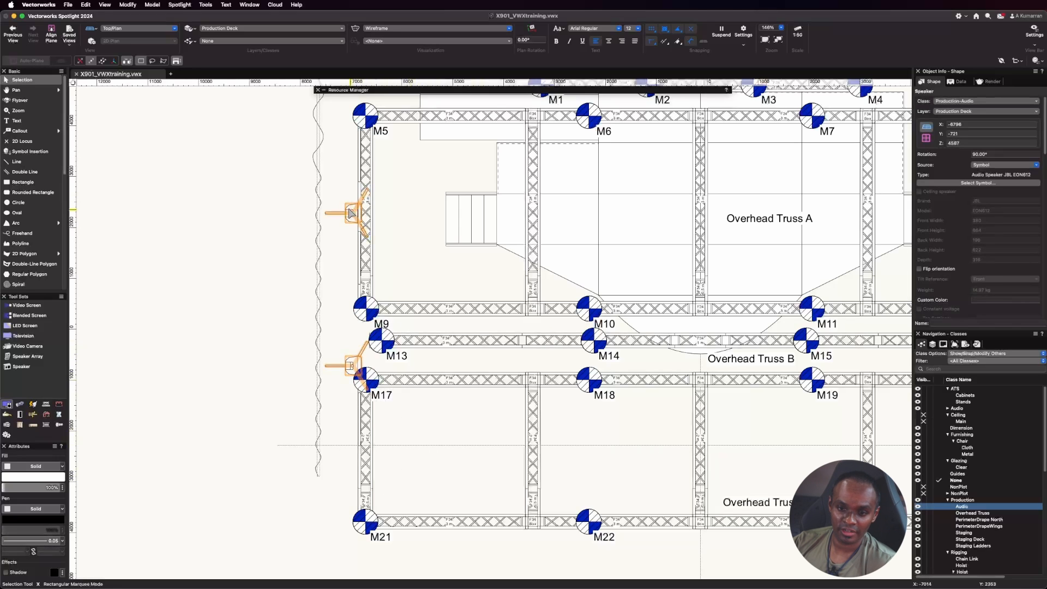
pyautogui.keyDown('shift'); pyautogui.click(350, 213); pyautogui.keyUp('shift')
pyautogui.press('=')
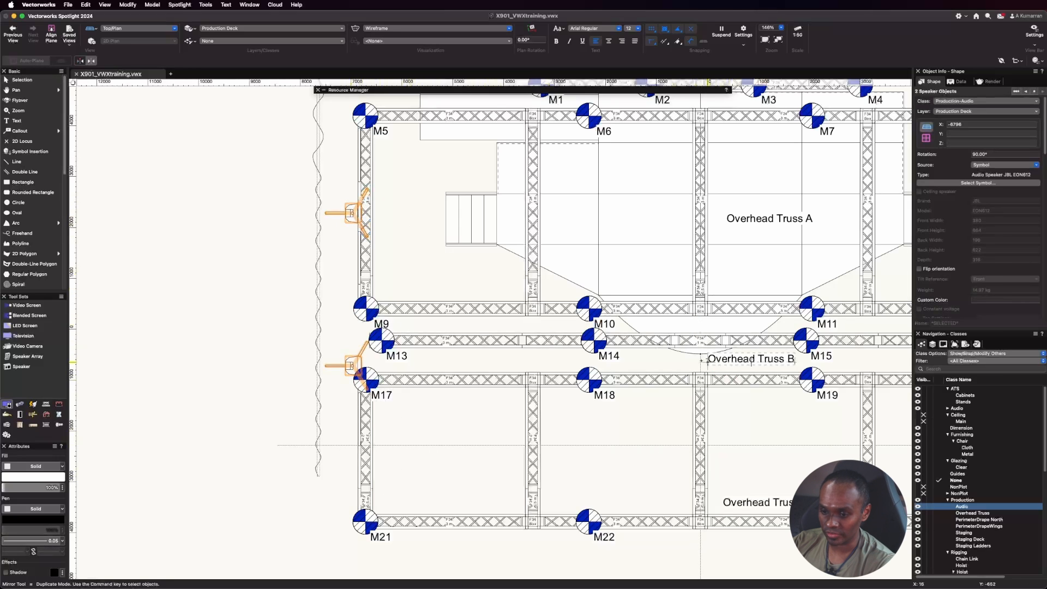
pyautogui.click(700, 365)
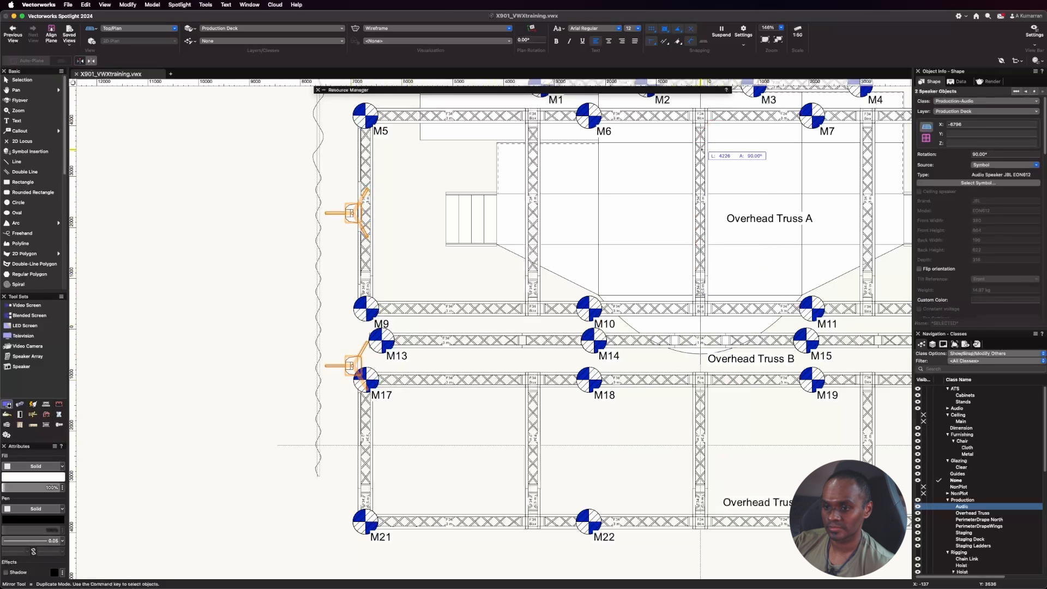
pyautogui.click(700, 143)
pyautogui.scroll(-3, 681, 241)
pyautogui.scroll(-2, 681, 241)
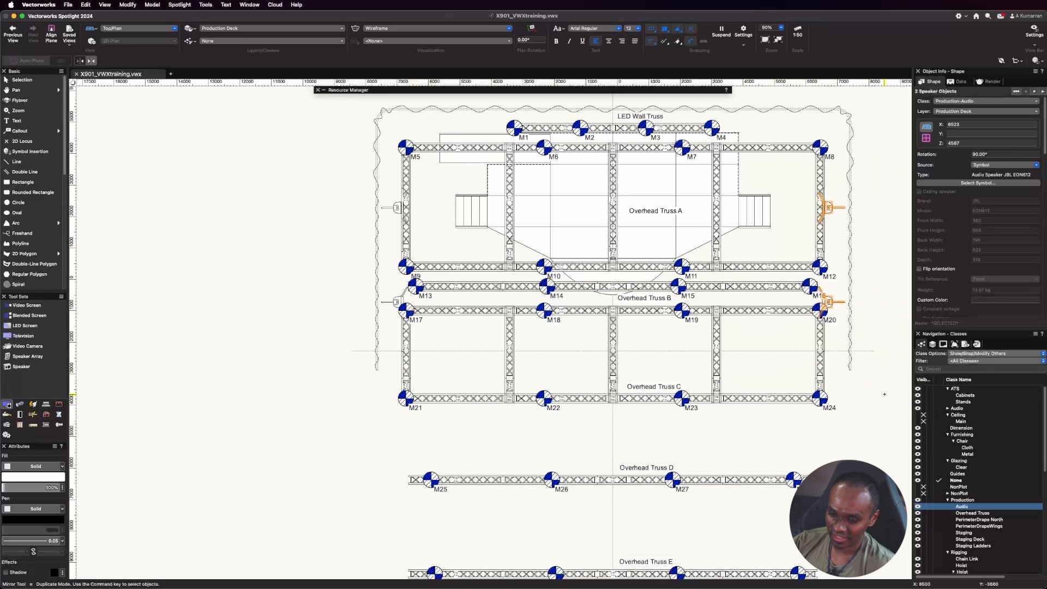
pyautogui.press('Escape')
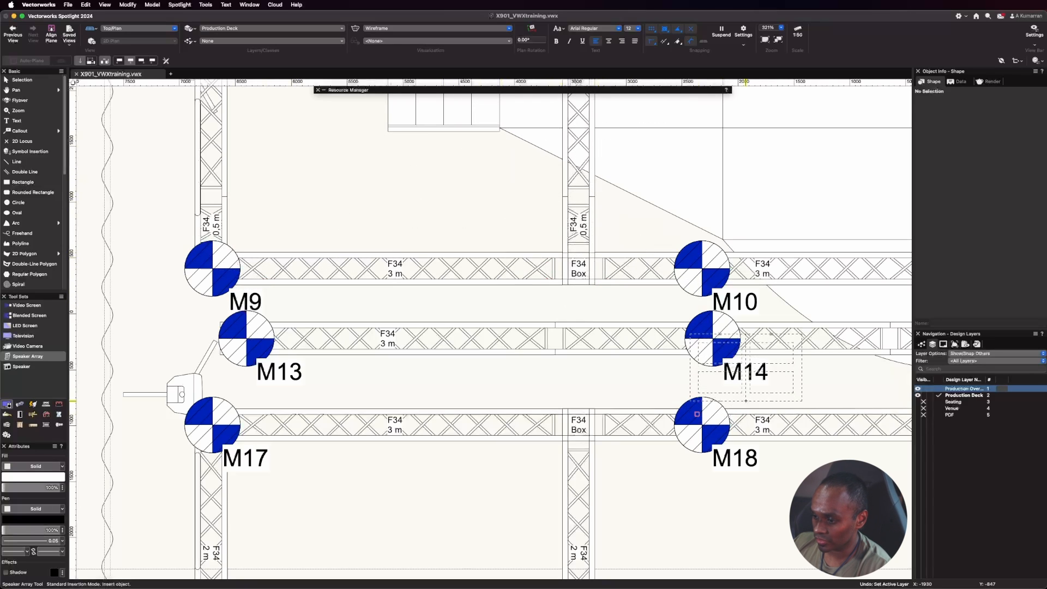
# Make Production Overhead the active layer and insert a speaker array at 0° rotation on Overhead Truss B between M13 and M14.
pyautogui.doubleClick(969, 388)
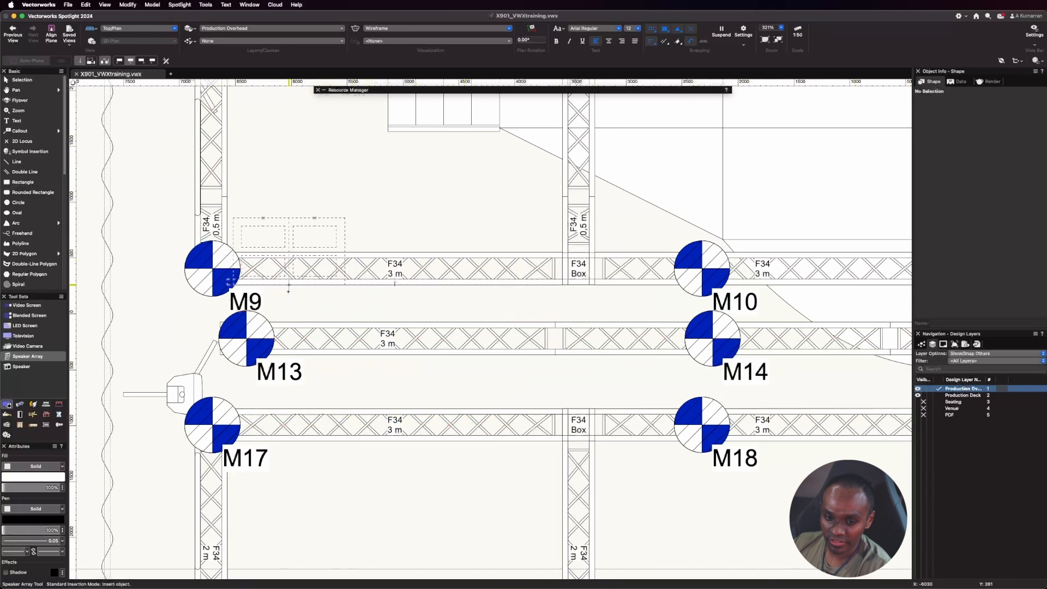
pyautogui.scroll(-3, 281, 297)
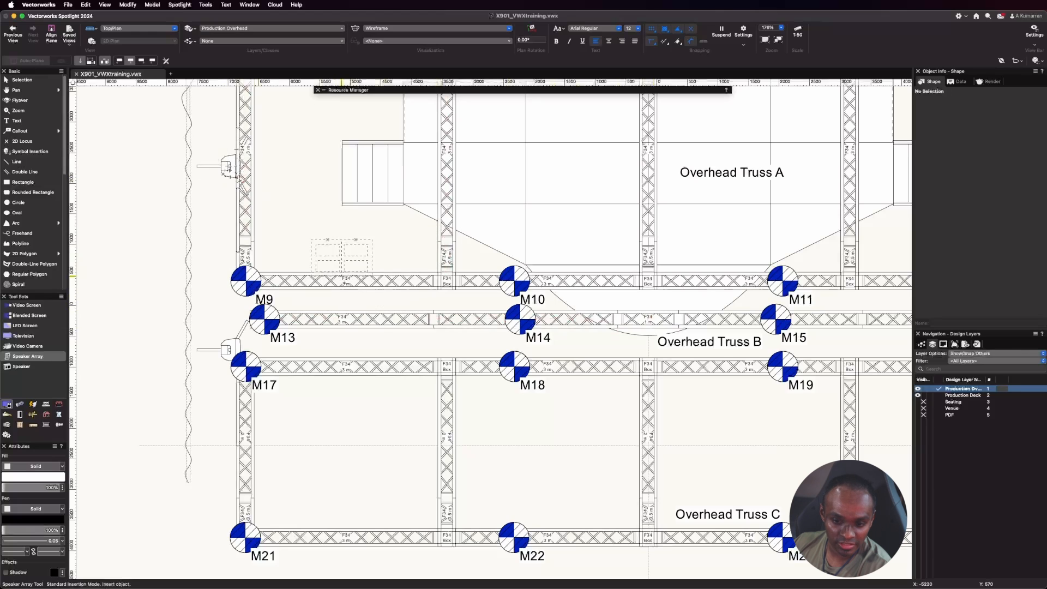
pyautogui.scroll(2, 479, 364)
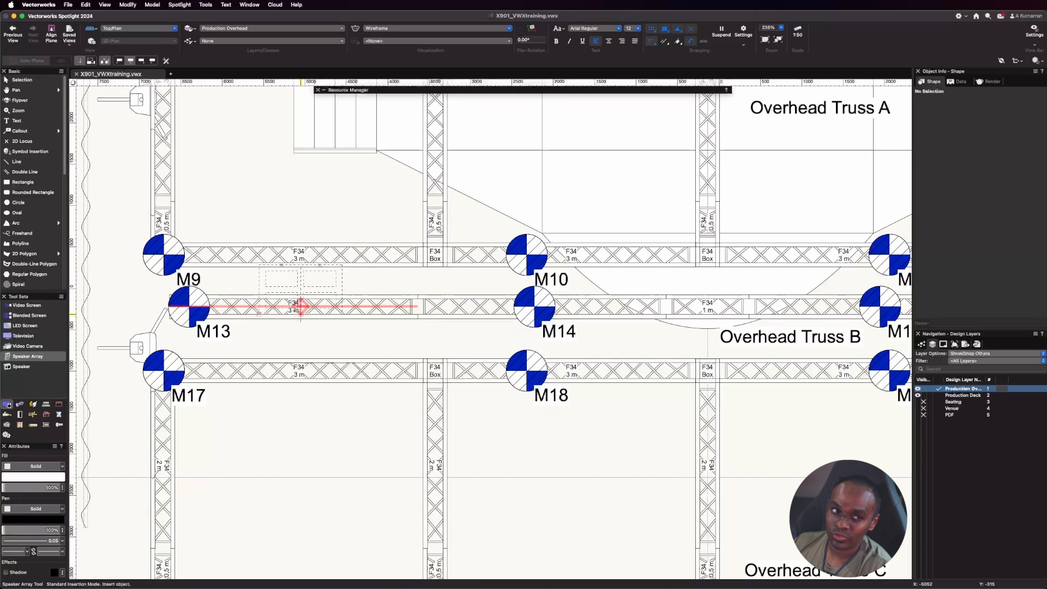
pyautogui.press('space')
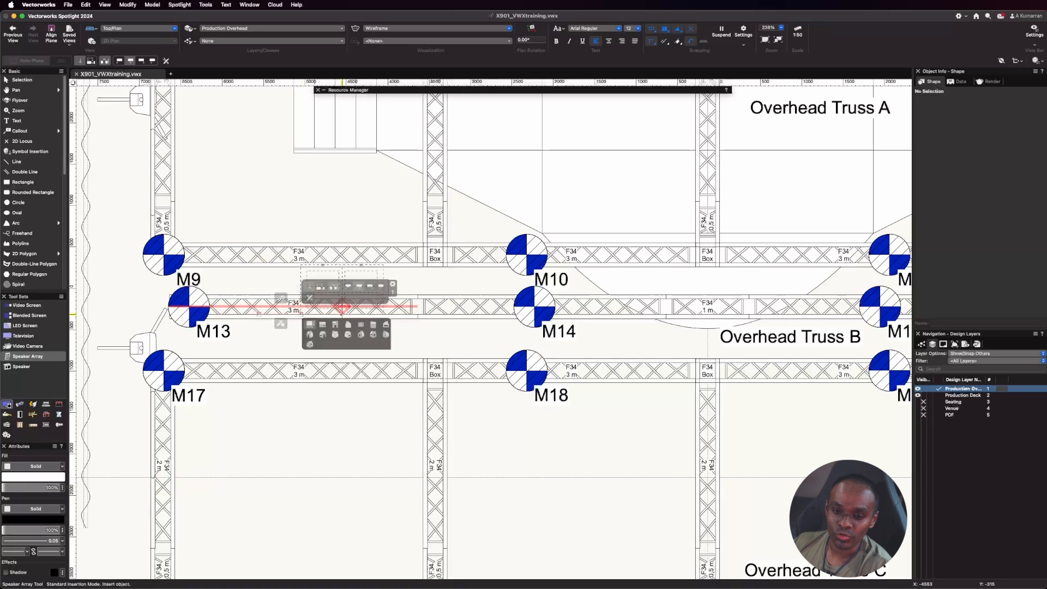
pyautogui.moveTo(267, 308)
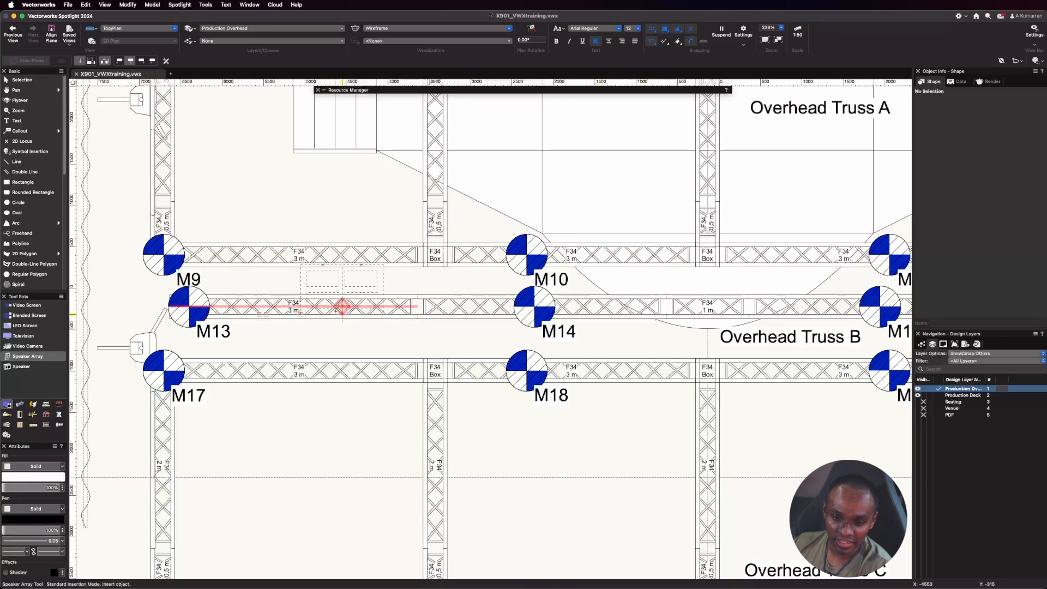
pyautogui.scroll(5, 342, 307)
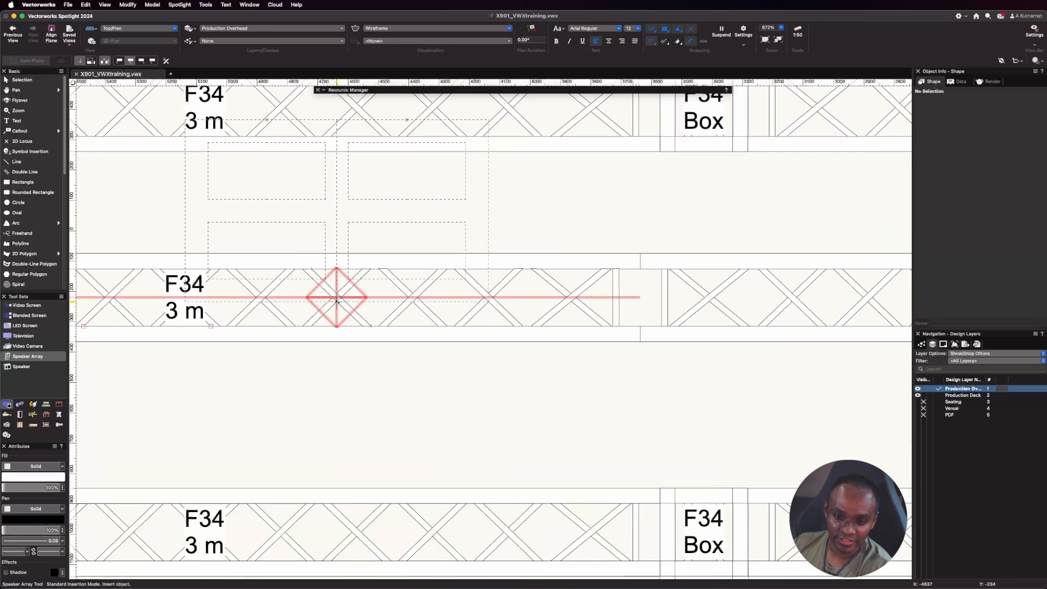
pyautogui.click(337, 299)
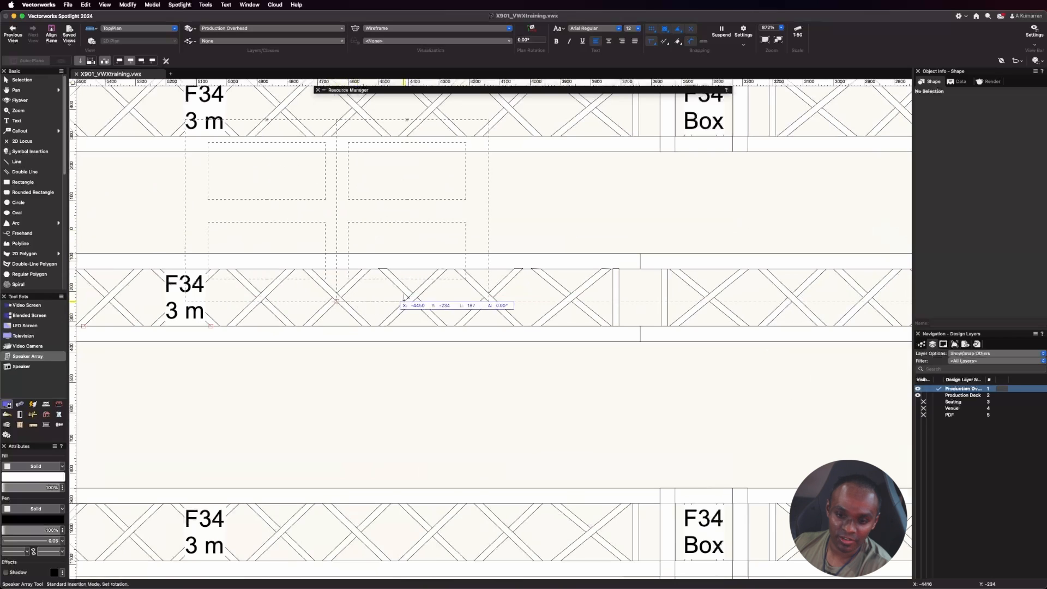
pyautogui.click(453, 309)
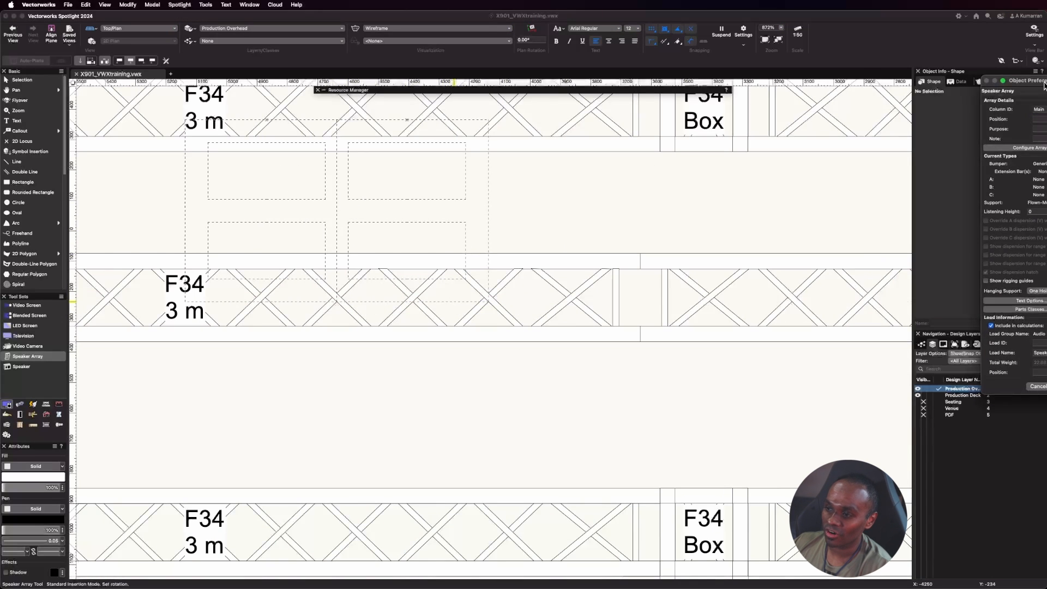
pyautogui.moveTo(1036, 83); pyautogui.dragTo(786, 81)
pyautogui.click(815, 385)
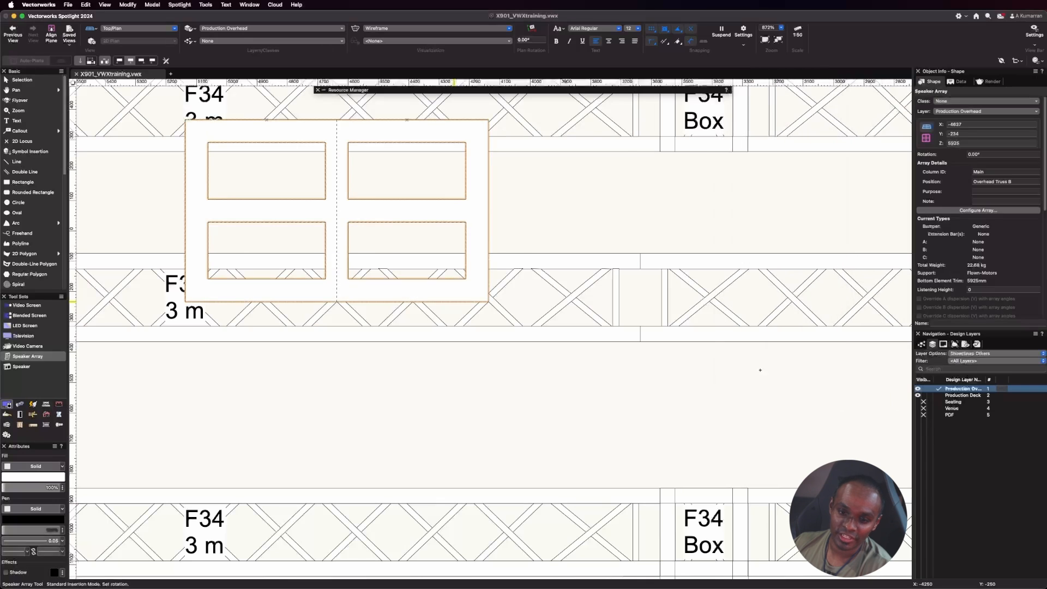
# Move the speaker array about 294 mm downstage so its bumper is centred on Overhead Truss B.
pyautogui.press('x')
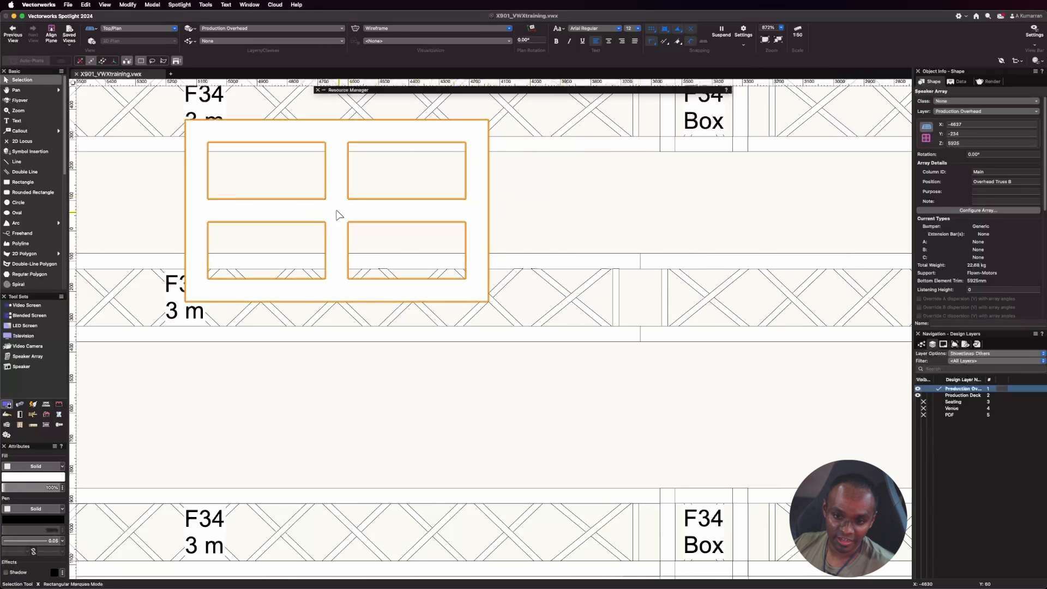
pyautogui.moveTo(335, 214); pyautogui.dragTo(338, 300)
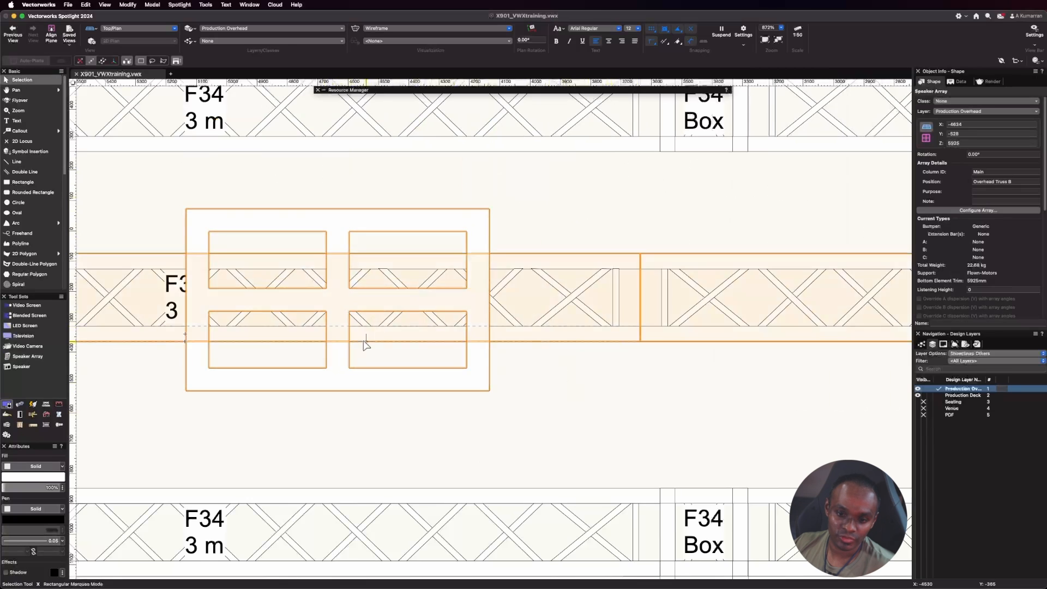
pyautogui.scroll(-1, 364, 343)
pyautogui.scroll(-3, 562, 337)
pyautogui.click(547, 386)
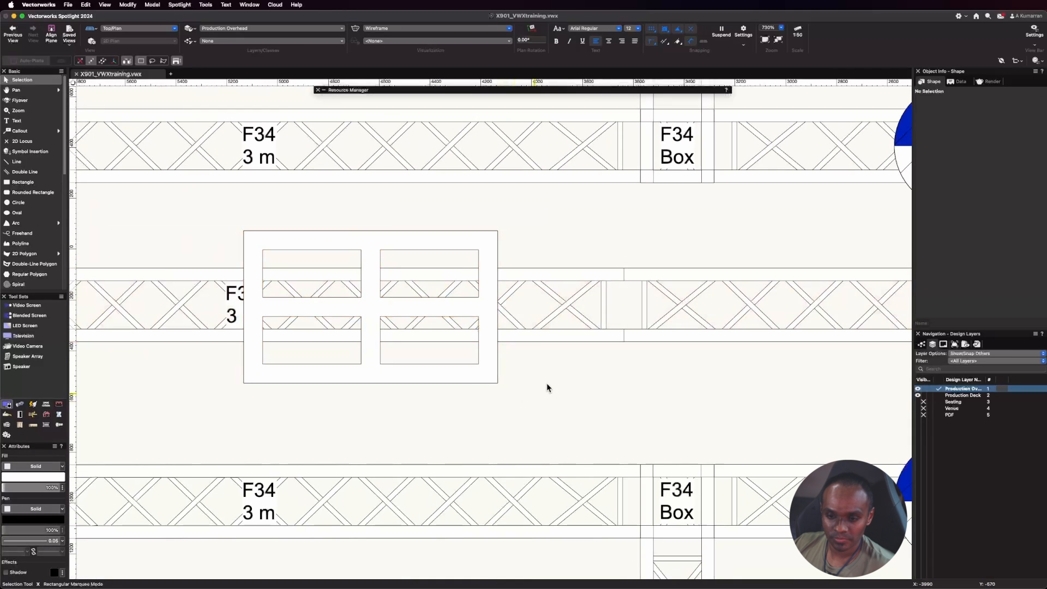
pyautogui.click(496, 381)
pyautogui.click(507, 421)
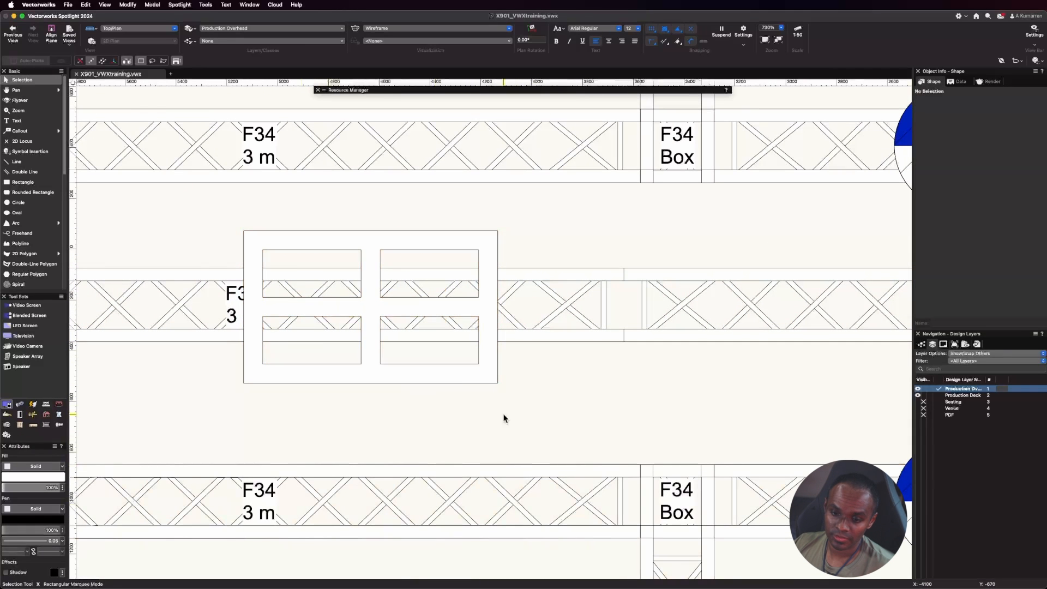
# Configure the speaker array on Overhead Truss B to use the L'Acoustics KIBU-SB symbol as its bumper.
pyautogui.click(430, 381)
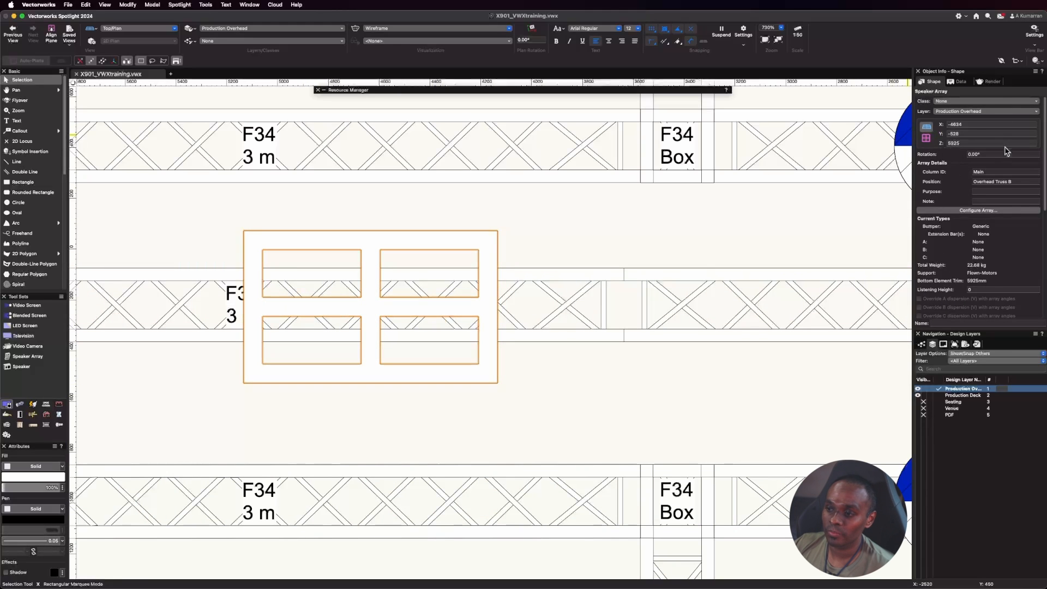
pyautogui.scroll(-1, 955, 180)
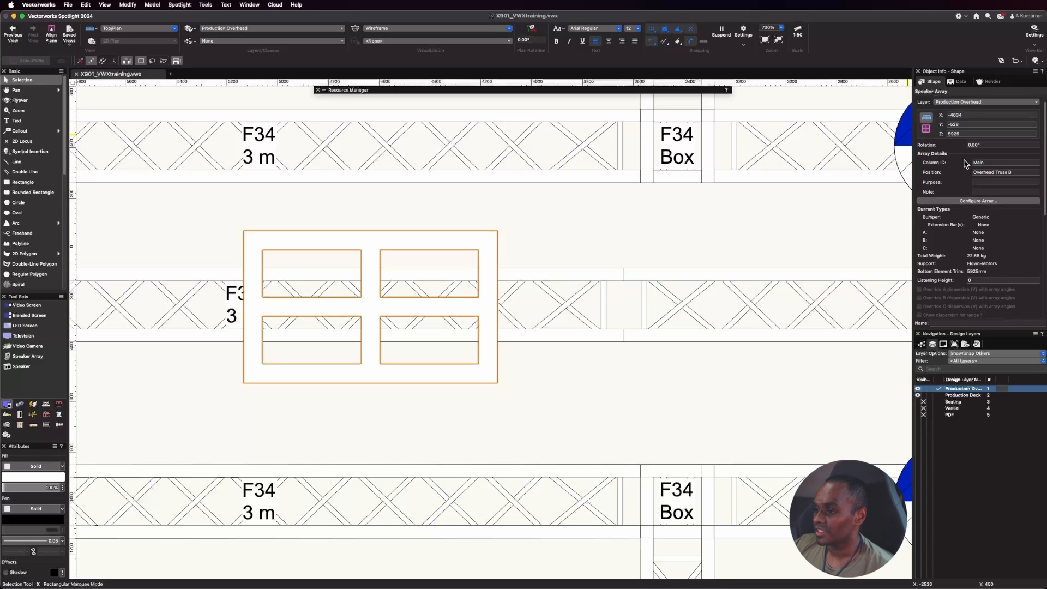
pyautogui.scroll(-1, 974, 197)
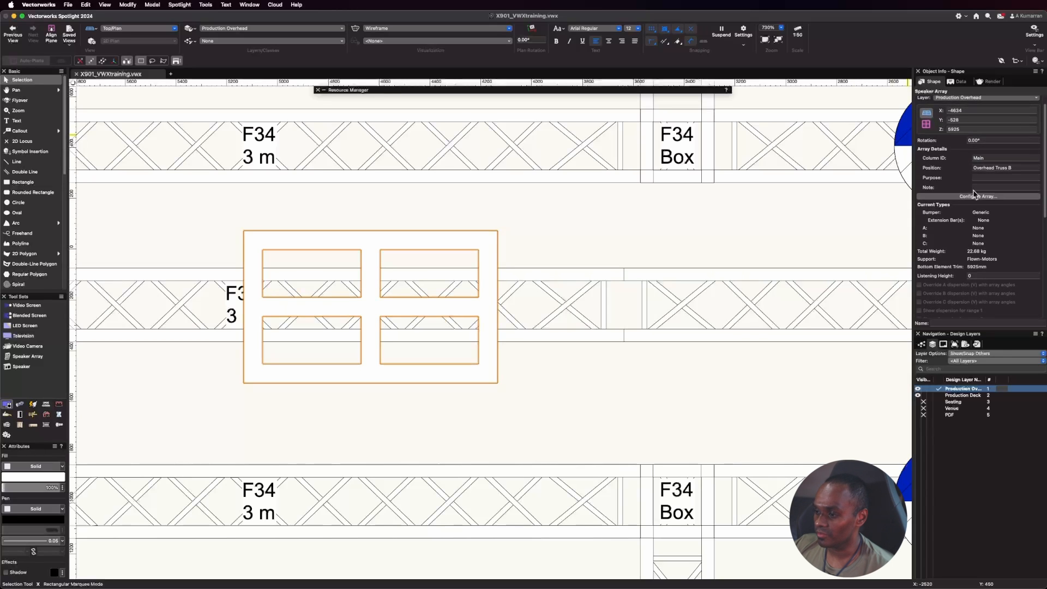
pyautogui.click(978, 198)
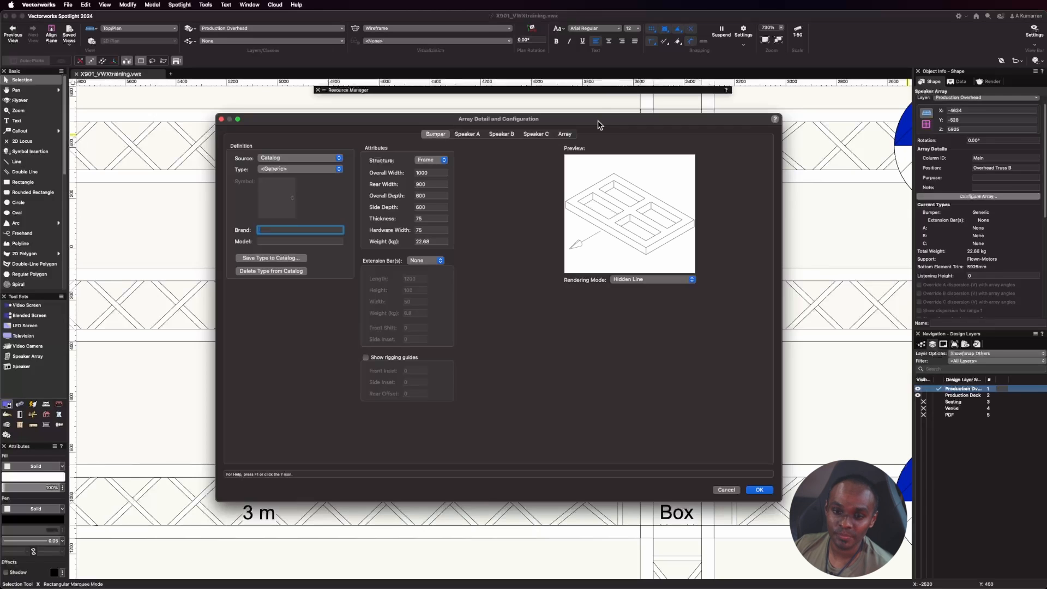
pyautogui.click(338, 158)
pyautogui.click(324, 170)
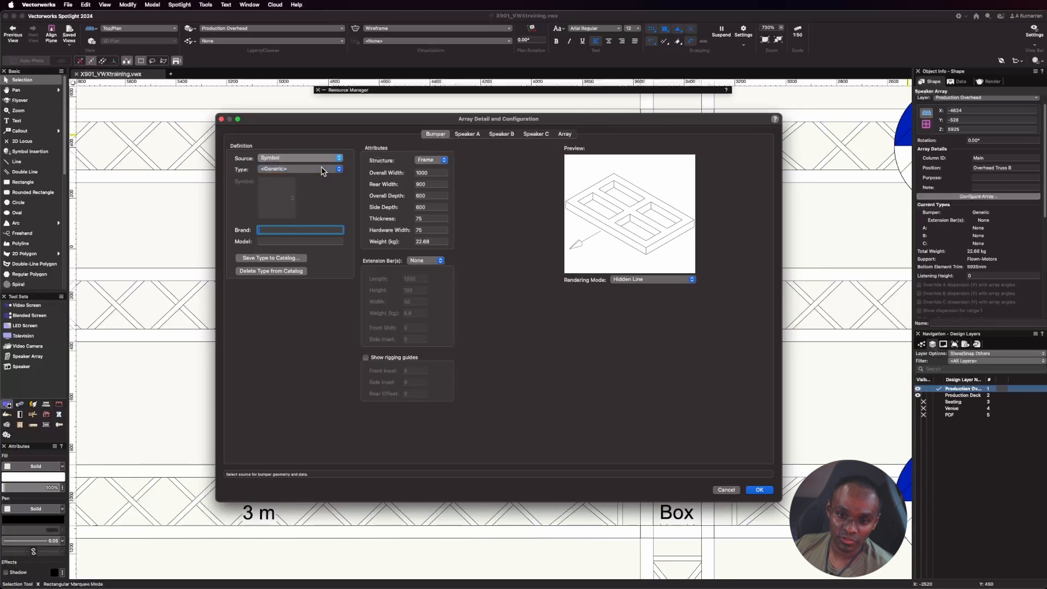
pyautogui.click(278, 204)
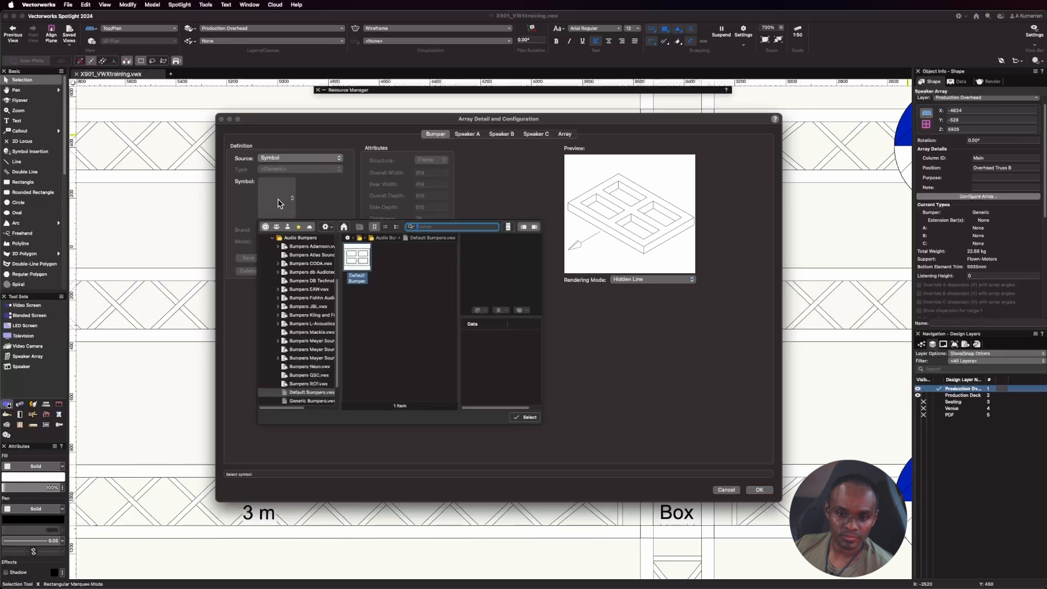
pyautogui.write('kibu')
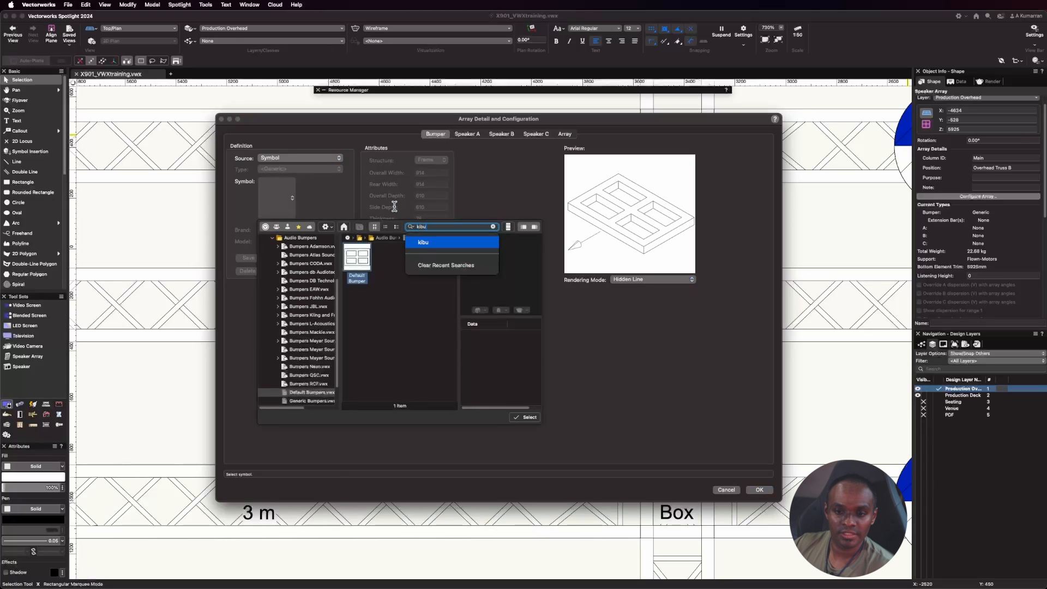
pyautogui.press('Return')
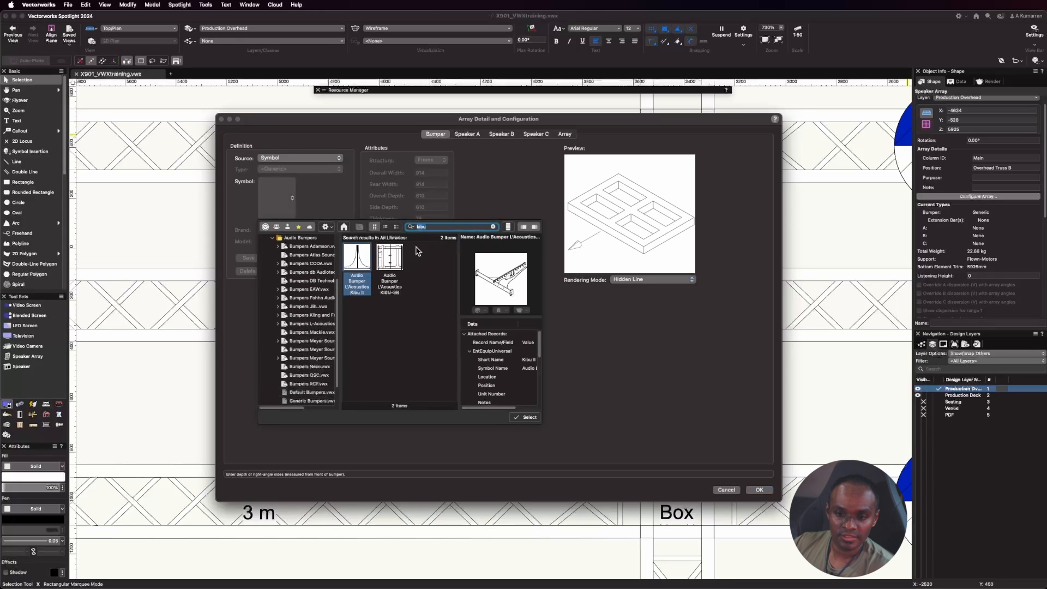
pyautogui.click(389, 257)
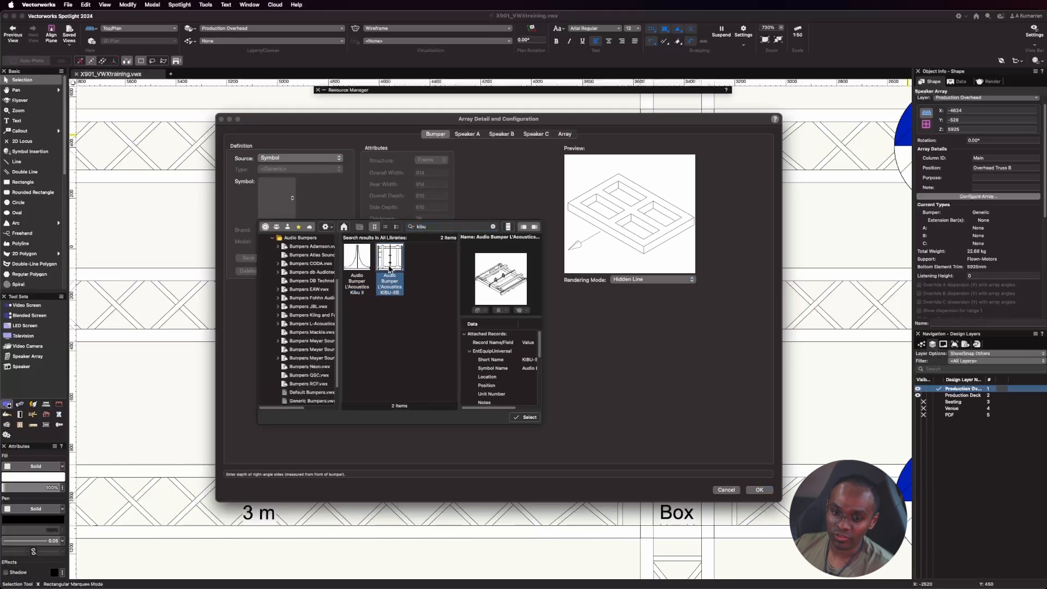
pyautogui.click(526, 418)
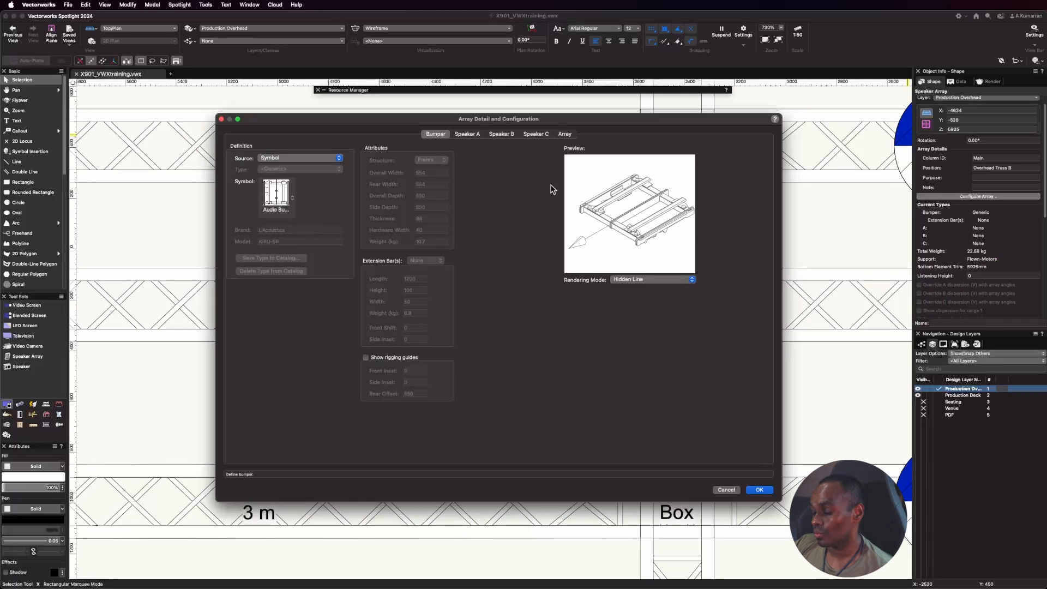
# Define Speaker A of the array from the L'Acoustics SB15m symbol.
pyautogui.click(468, 135)
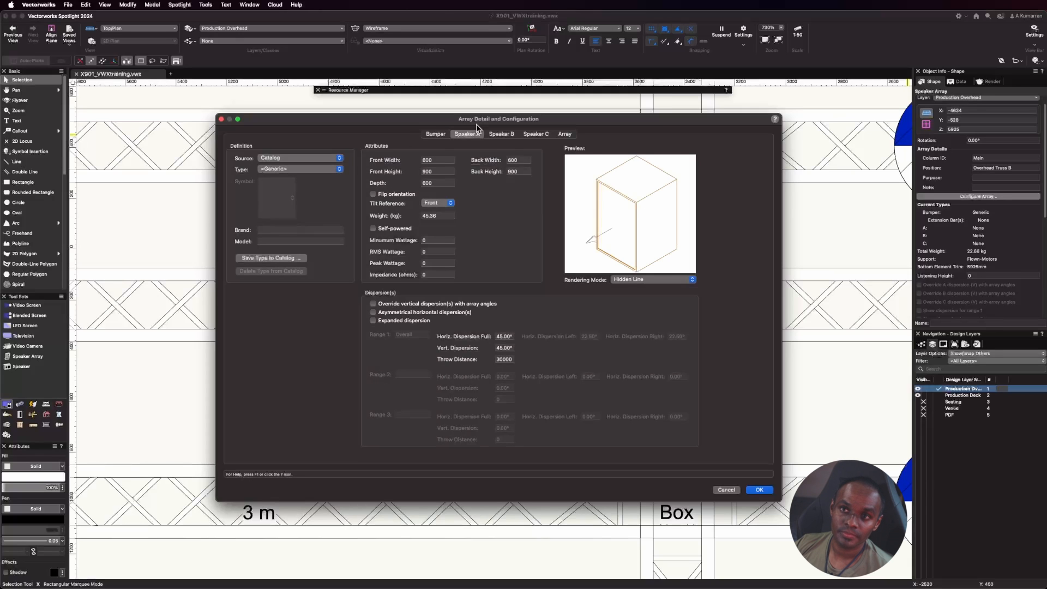
pyautogui.click(297, 158)
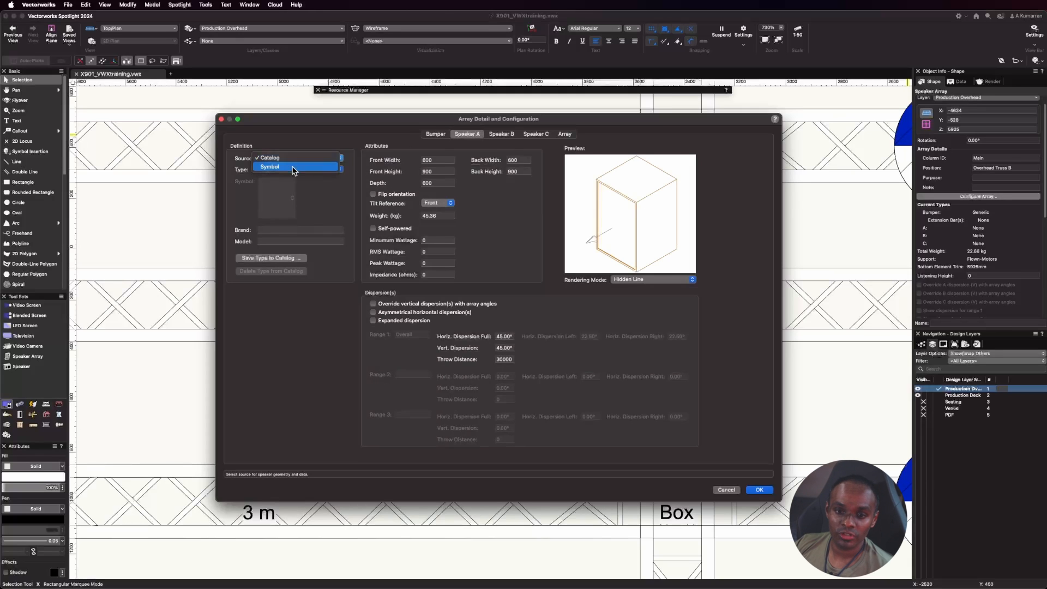
pyautogui.click(293, 170)
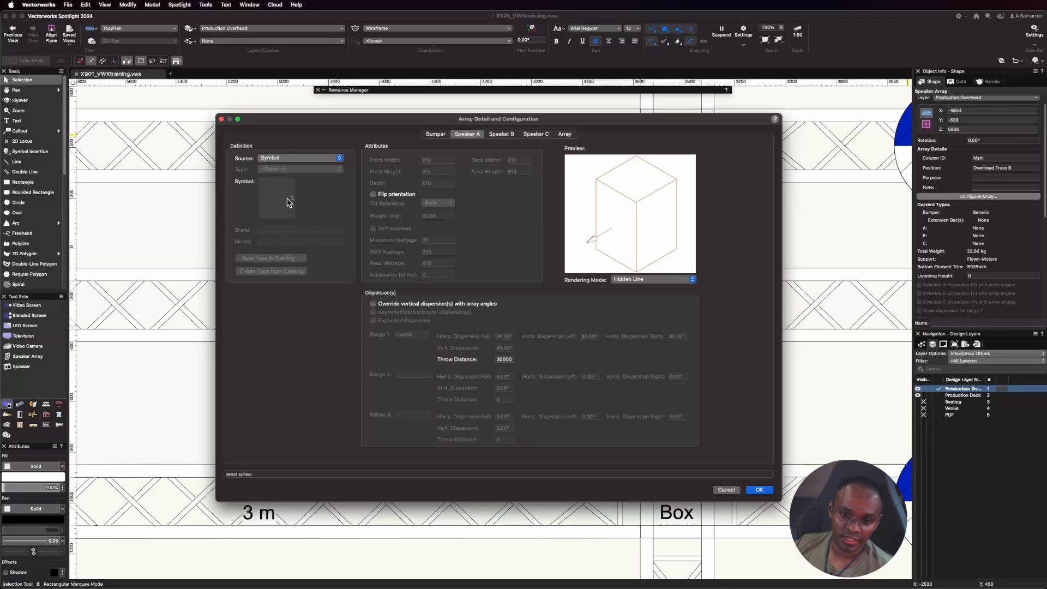
pyautogui.click(289, 200)
pyautogui.write('sb15m')
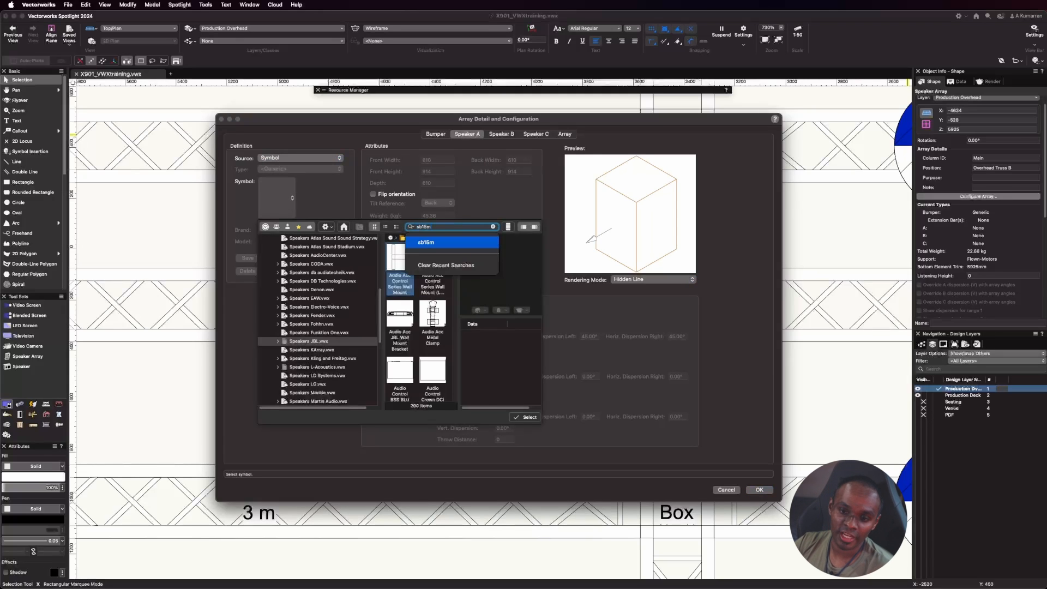
pyautogui.press('Return')
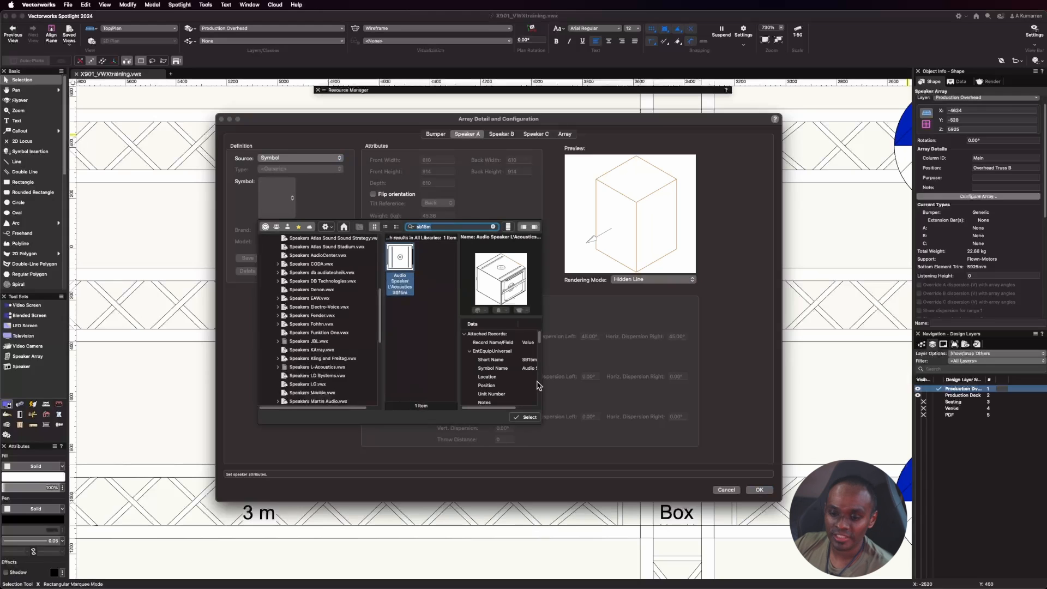
pyautogui.click(527, 417)
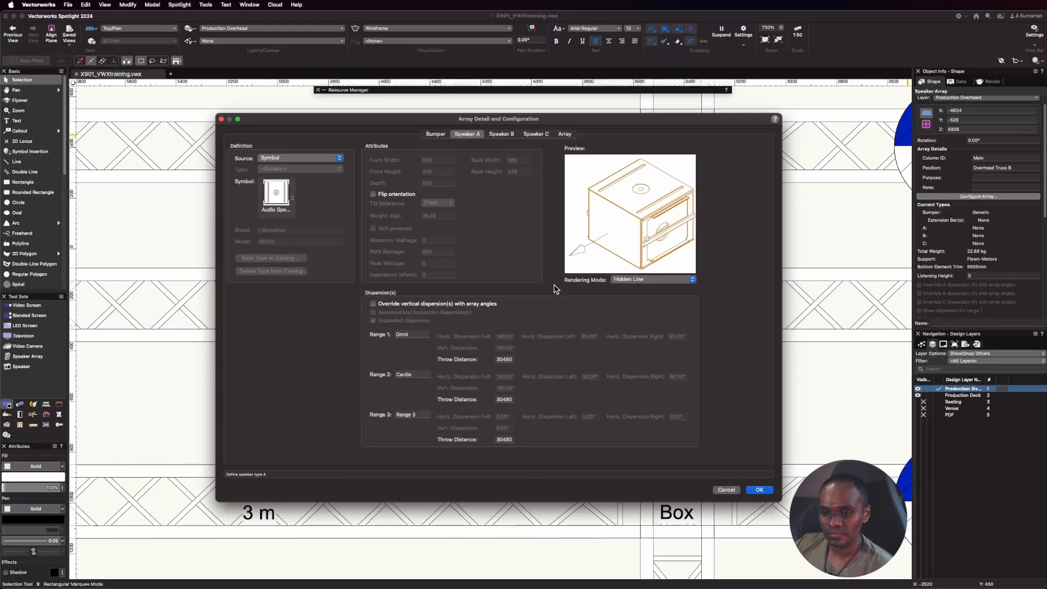
# Define Speaker B of the array from the L'Acoustics KIVA symbol.
pyautogui.click(501, 134)
pyautogui.click(328, 159)
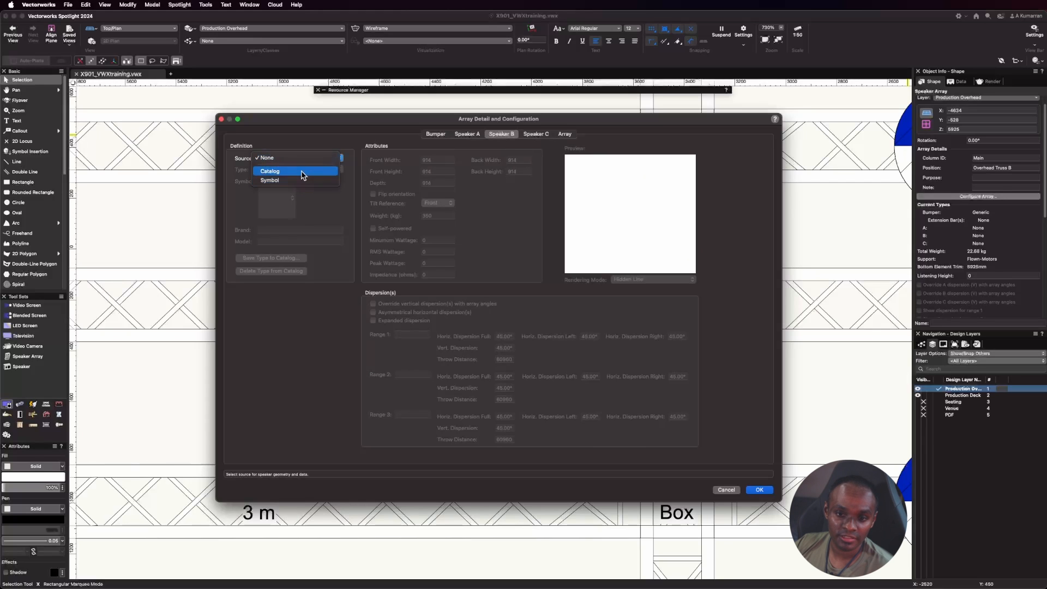
pyautogui.click(301, 180)
pyautogui.click(293, 200)
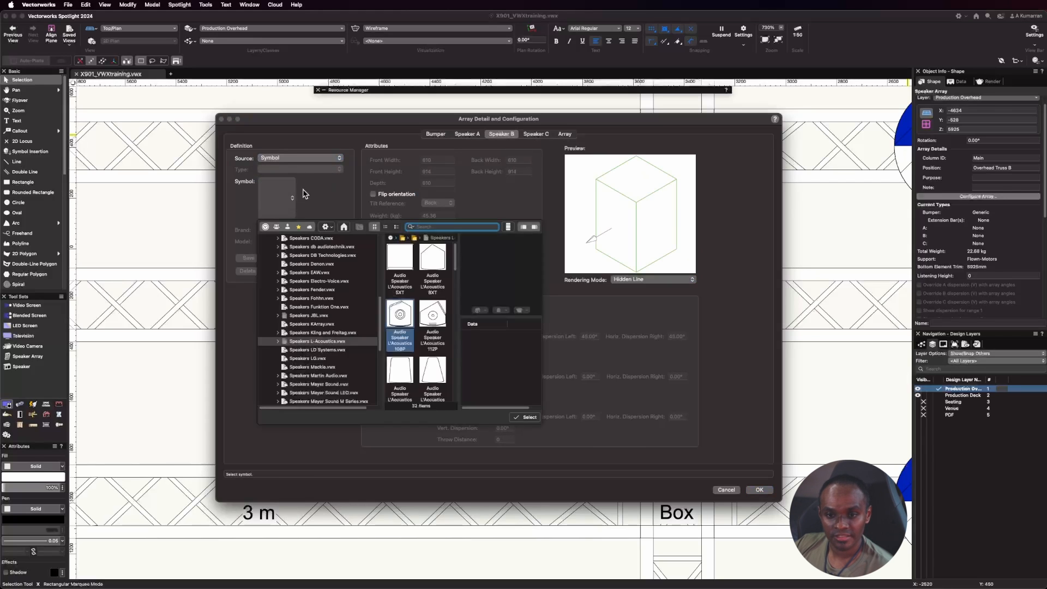
pyautogui.write('kiva')
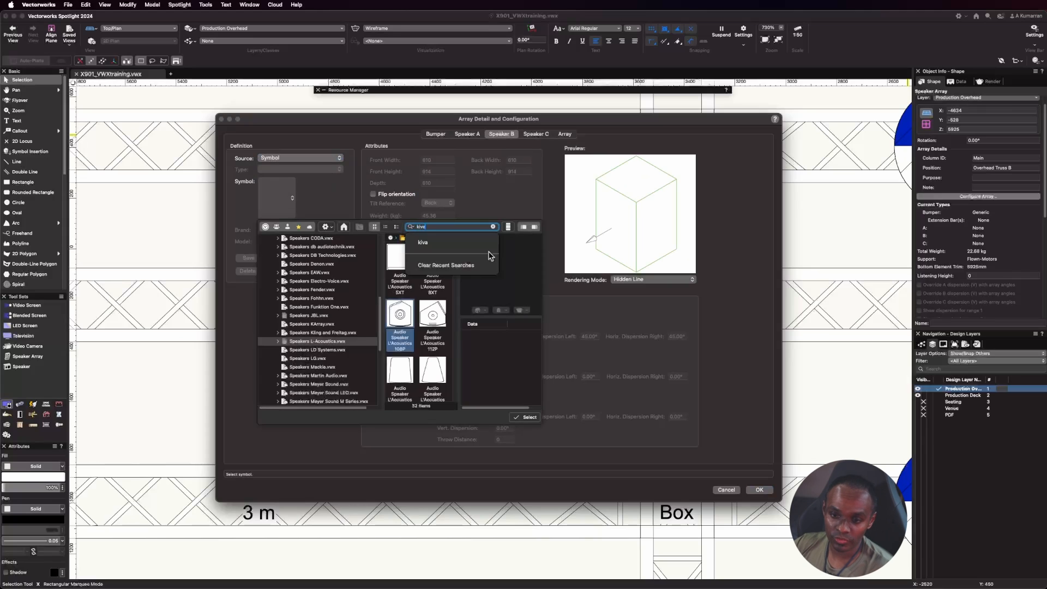
pyautogui.press('Return')
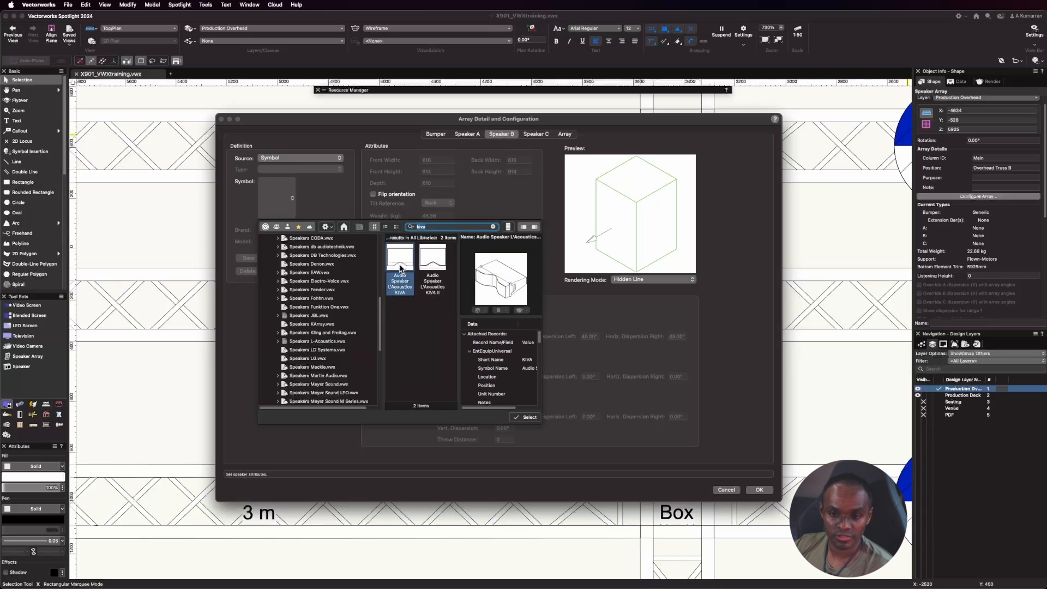
pyautogui.click(526, 417)
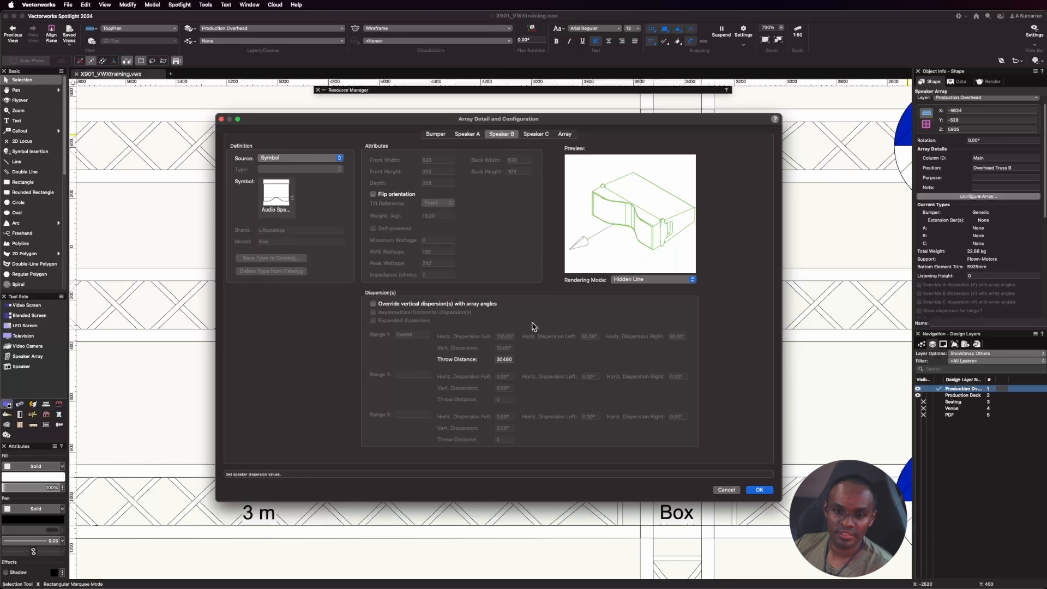
# Review the array's bumper, Speaker A and Speaker B definitions.
pyautogui.click(436, 134)
pyautogui.click(468, 133)
pyautogui.click(504, 135)
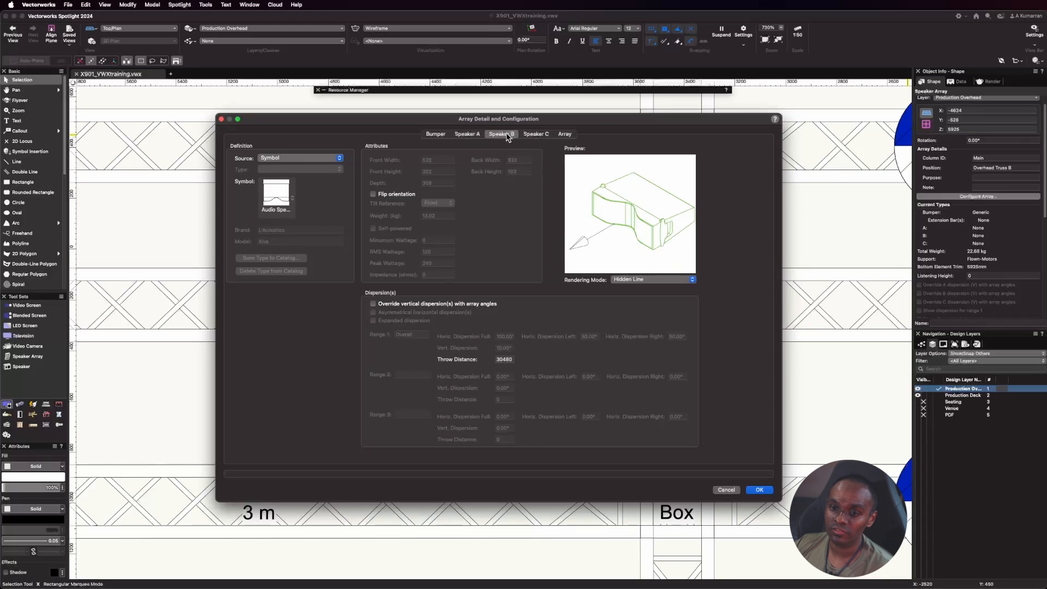
pyautogui.click(467, 134)
pyautogui.click(435, 133)
pyautogui.click(468, 134)
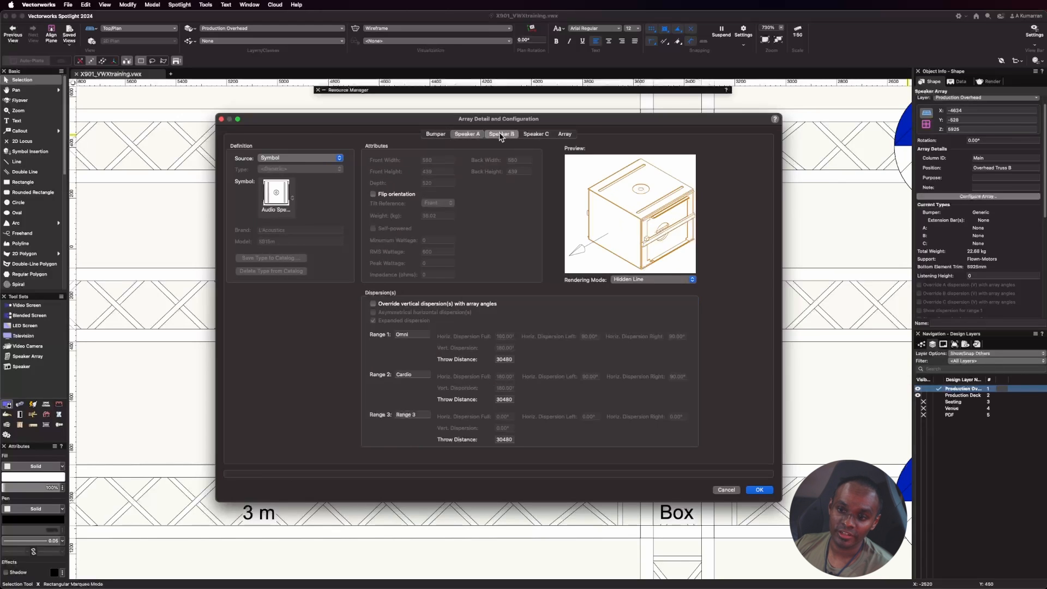
pyautogui.click(500, 135)
# Keep the array support as Flown-Motors and add two L'Acoustics SB15m speakers beneath the bumper.
pyautogui.click(565, 135)
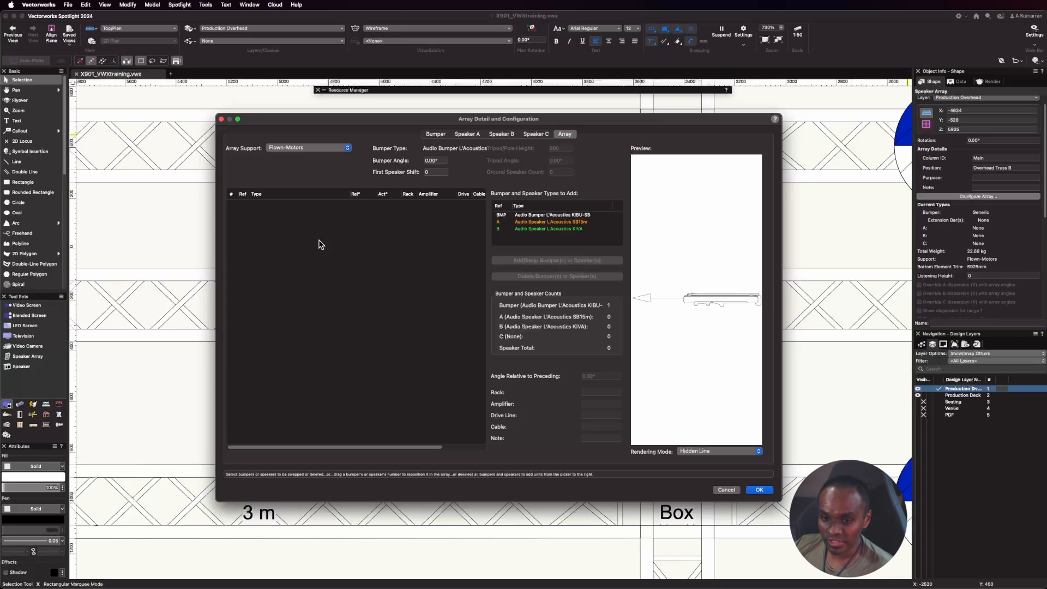
pyautogui.click(327, 287)
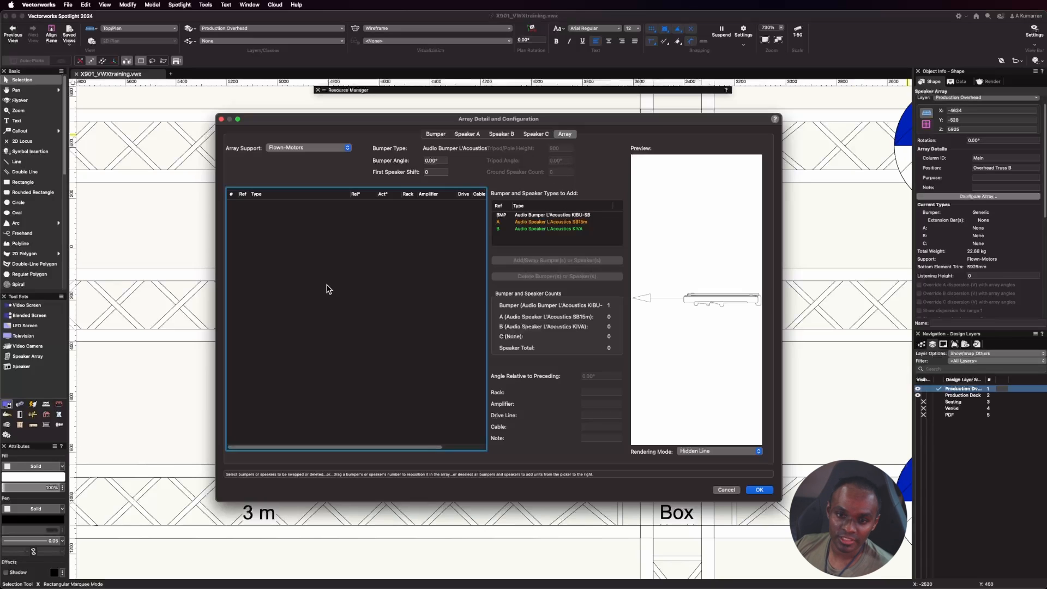
pyautogui.click(340, 149)
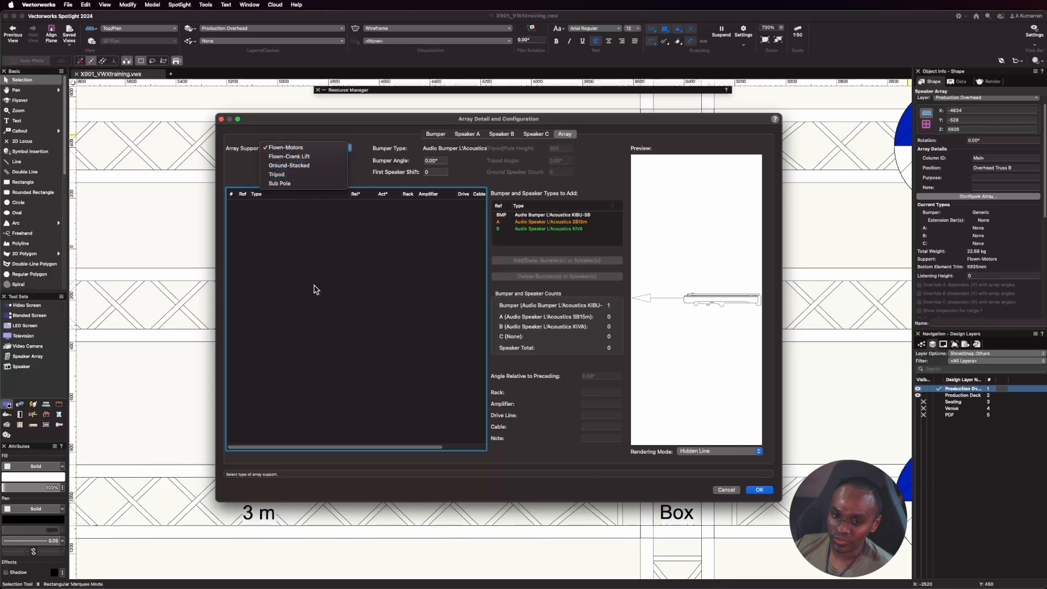
pyautogui.click(313, 289)
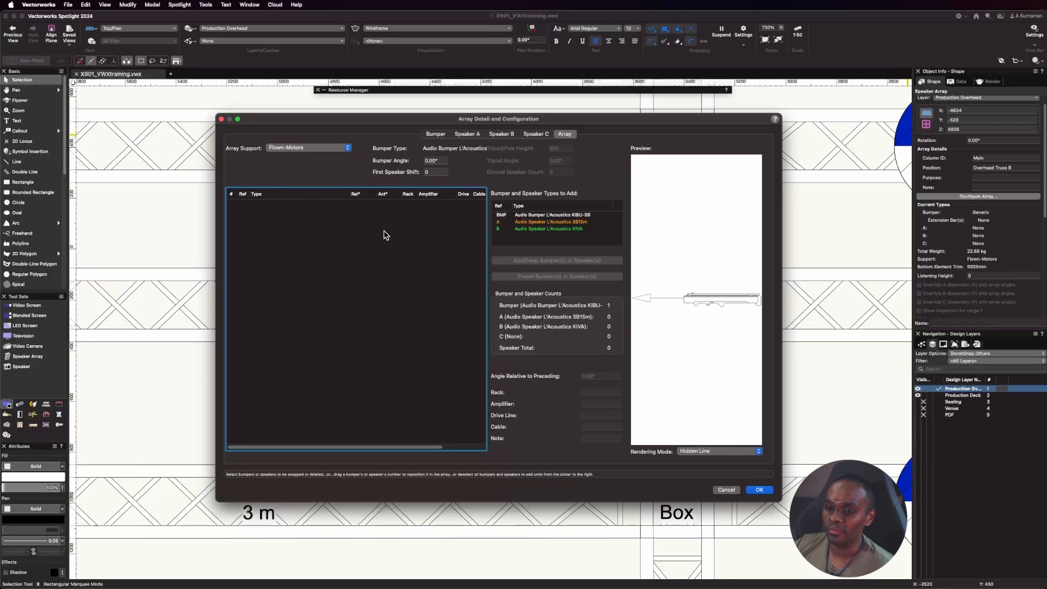
pyautogui.click(551, 223)
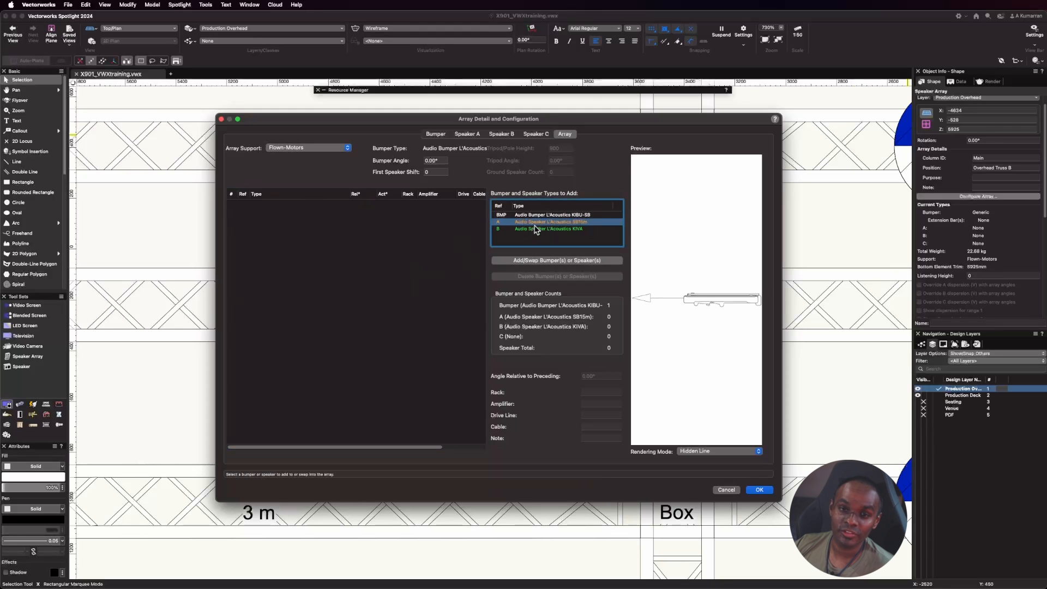
pyautogui.click(532, 261)
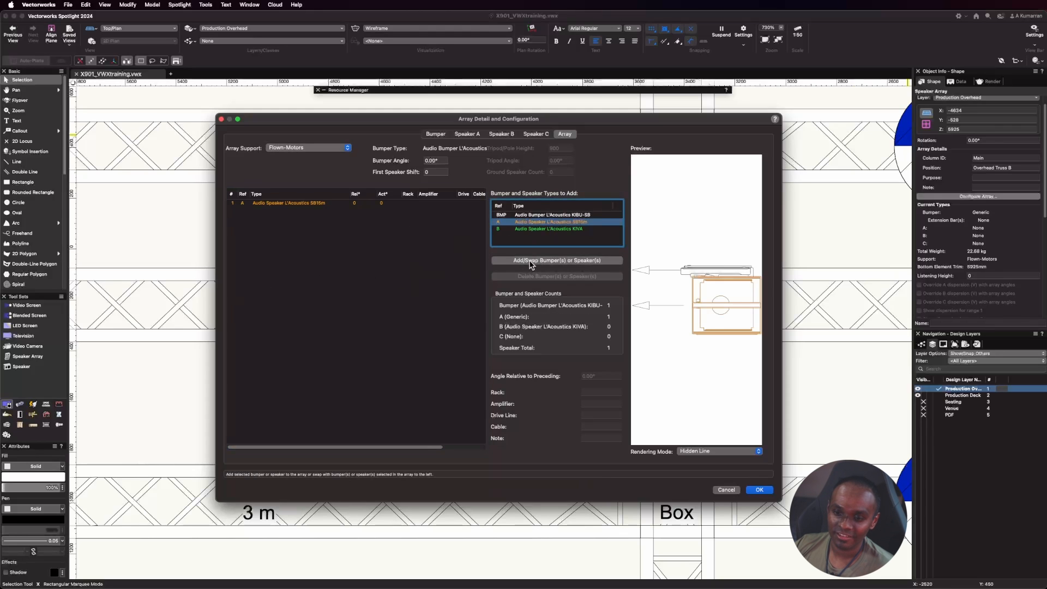
pyautogui.click(531, 261)
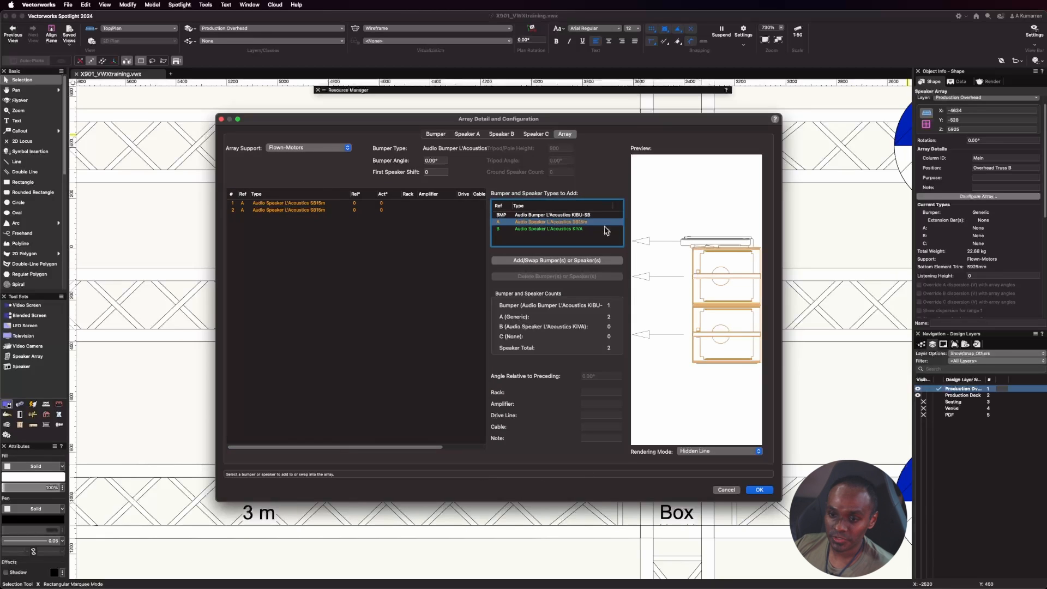
# Add a second KIBU-SB bumper below the SB15m speakers, followed by four L'Acoustics KIVA speakers.
pyautogui.click(554, 215)
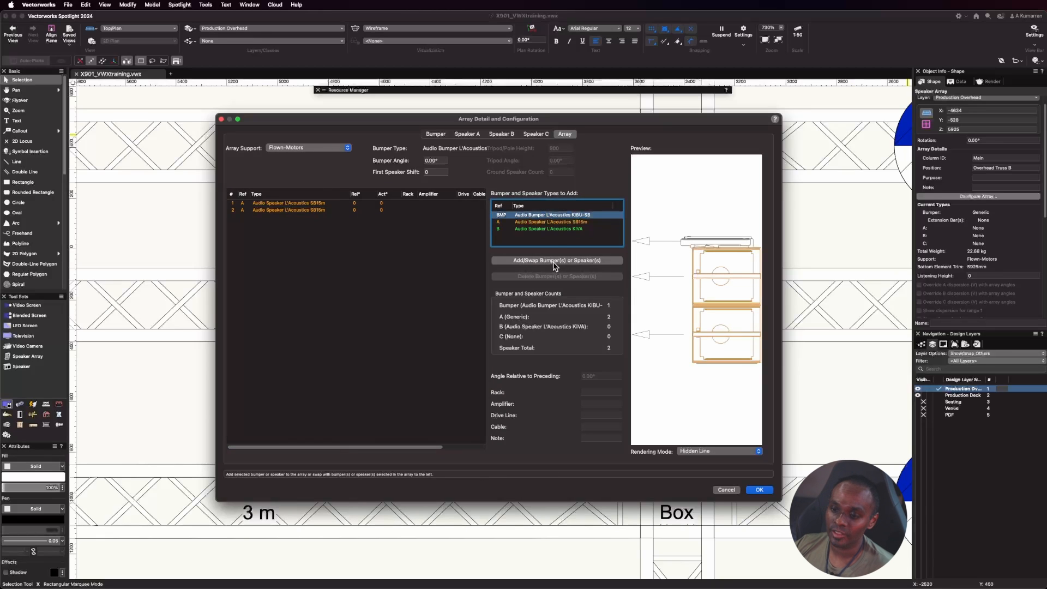
pyautogui.click(555, 261)
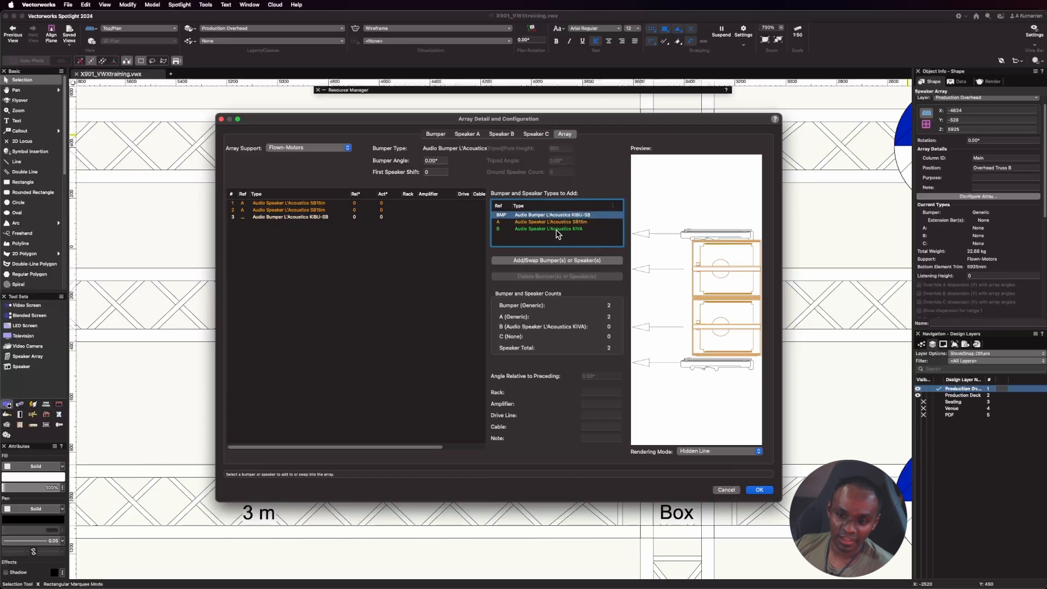
pyautogui.click(557, 229)
pyautogui.click(545, 261)
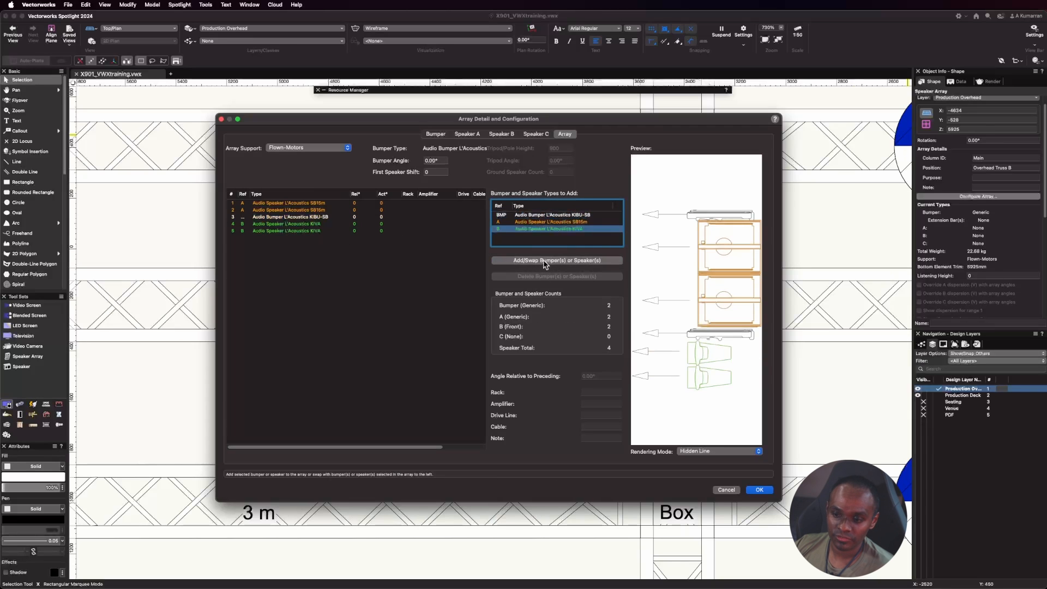
pyautogui.click(546, 261)
pyautogui.click(545, 261)
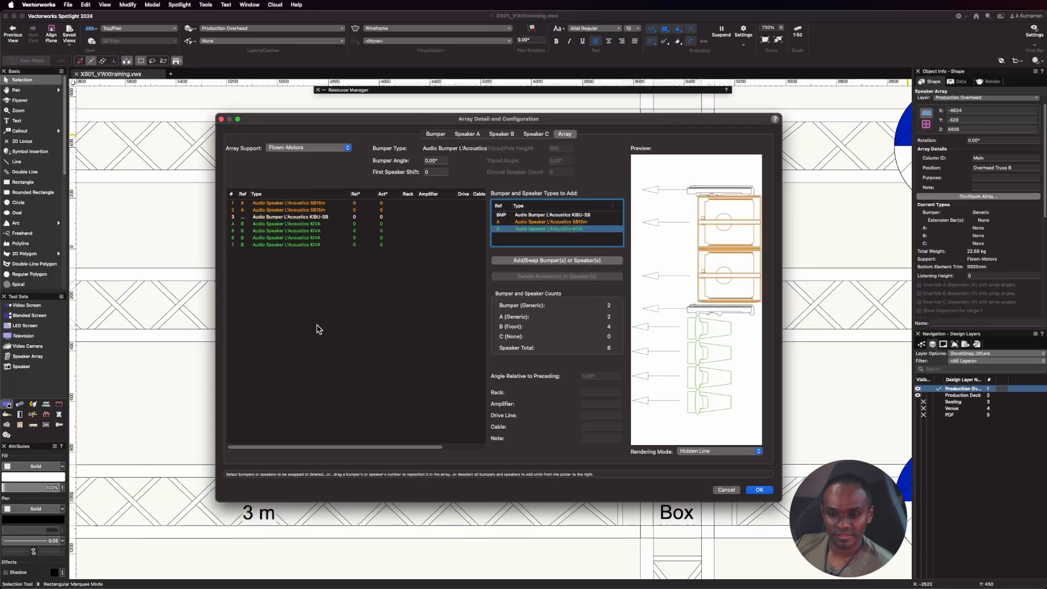
pyautogui.click(355, 327)
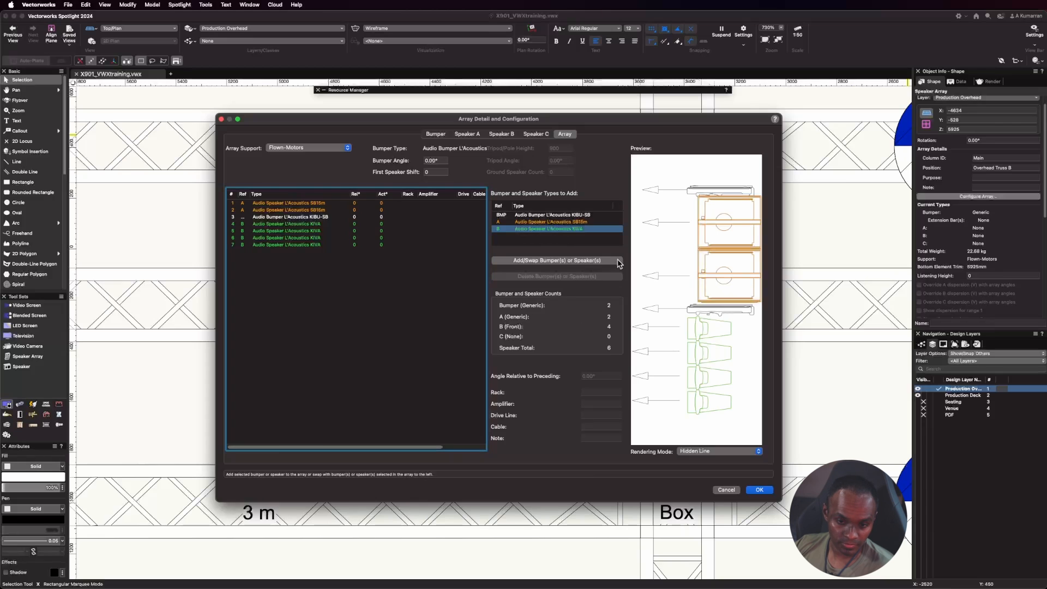
# Try a 10° angle relative to the preceding speaker on the second KIVA.
pyautogui.click(296, 225)
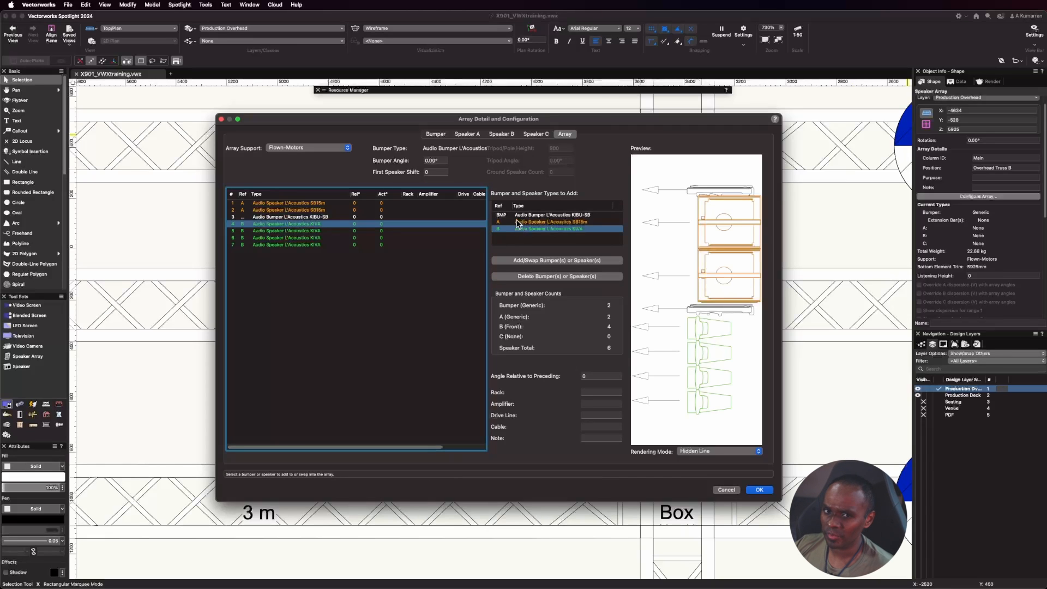
pyautogui.click(306, 234)
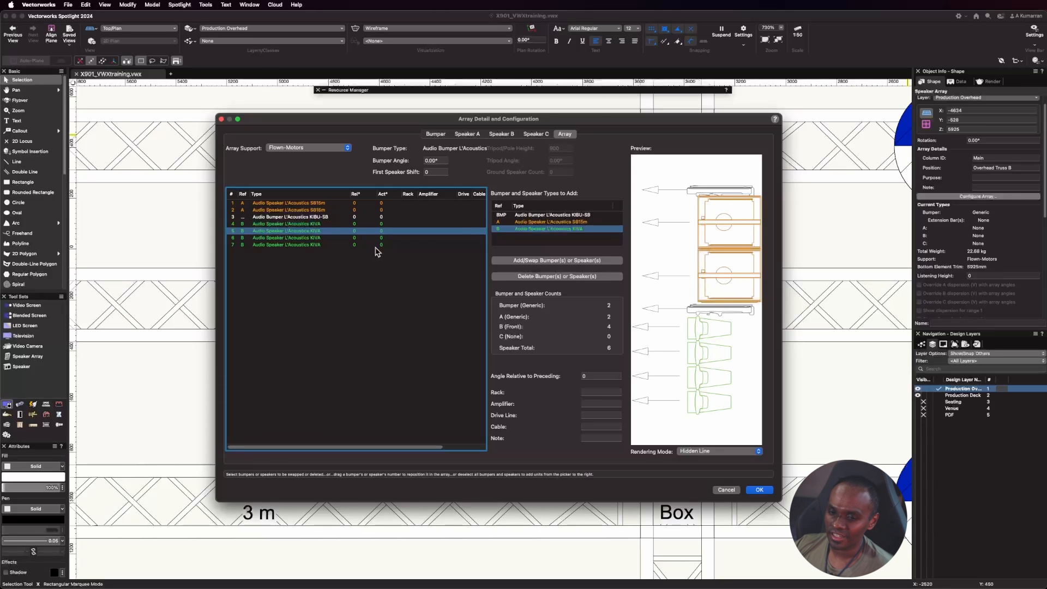
pyautogui.click(594, 375)
pyautogui.write('10')
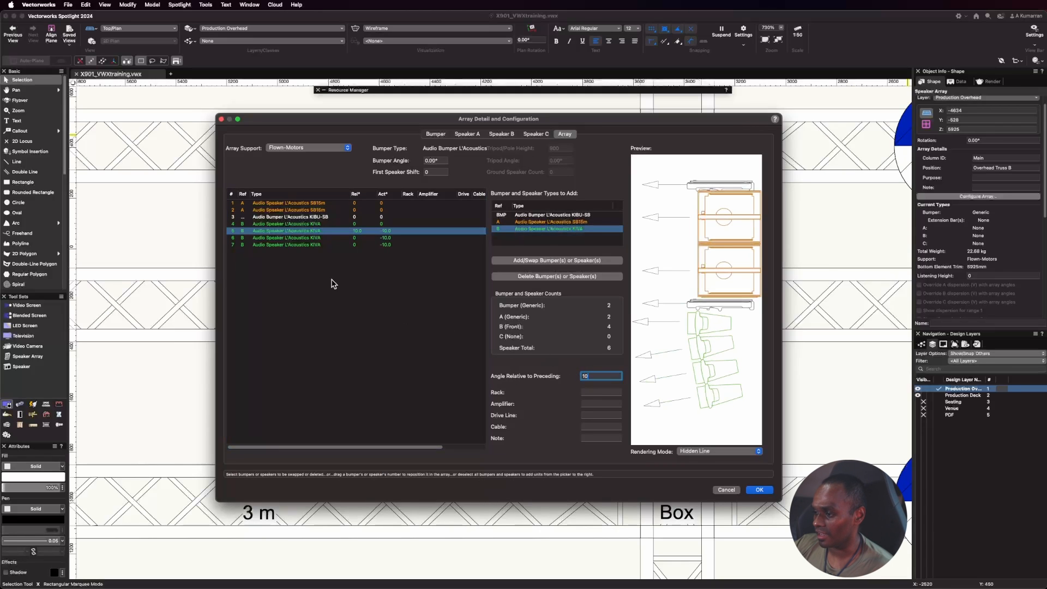
# Set the second KIVA speaker's angle relative to the preceding speaker to 5°.
pyautogui.click(300, 238)
pyautogui.click(300, 232)
pyautogui.moveTo(594, 376); pyautogui.dragTo(541, 368)
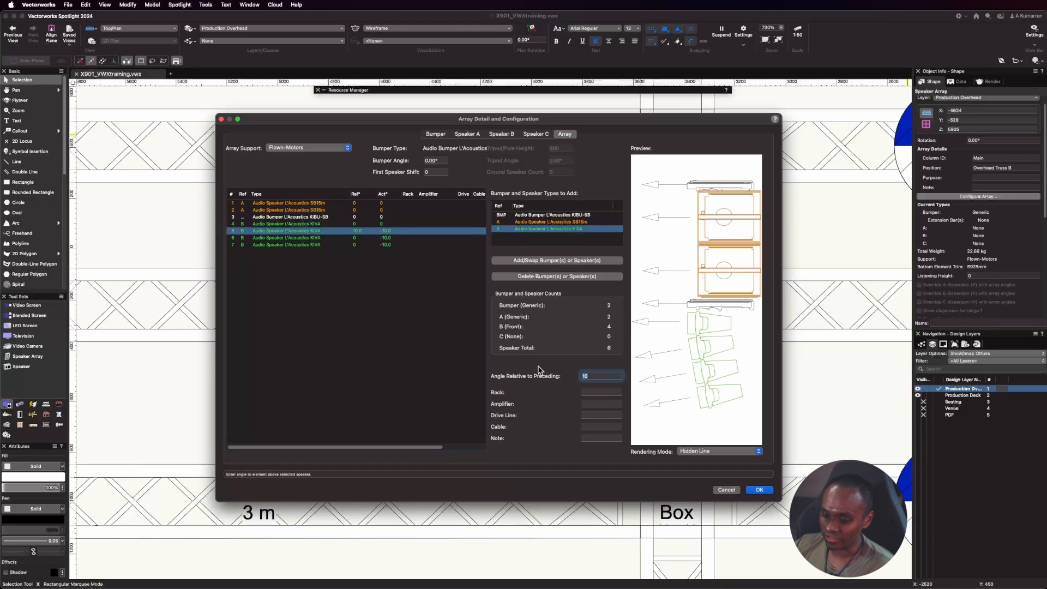
pyautogui.write('5')
# Angle the third and fourth KIVA speakers 5° relative to the preceding speaker and accept the array configuration.
pyautogui.click(276, 238)
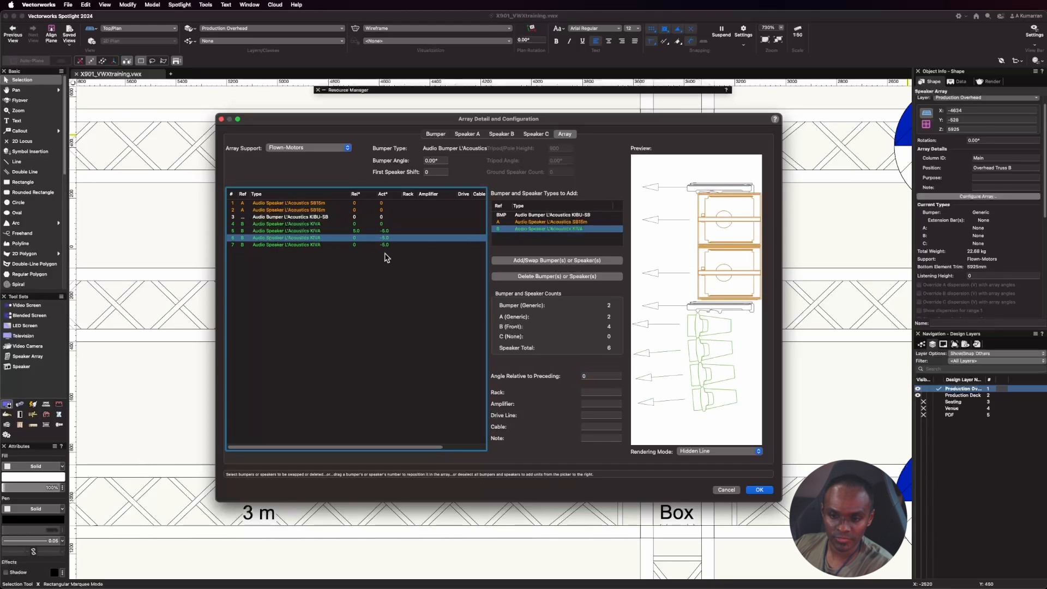
pyautogui.moveTo(600, 375); pyautogui.dragTo(525, 373)
pyautogui.write('5')
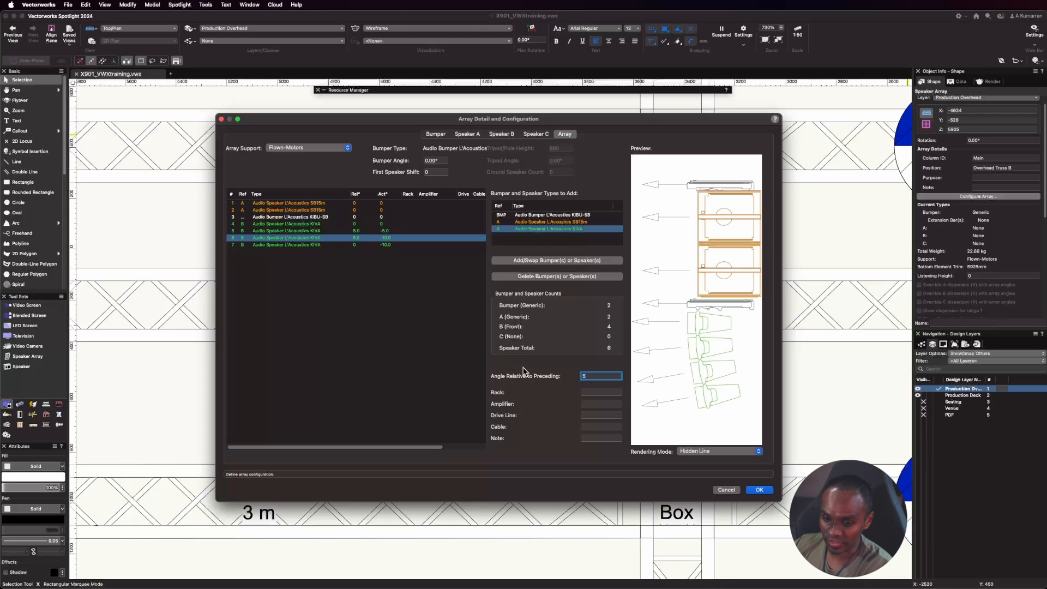
pyautogui.click(274, 245)
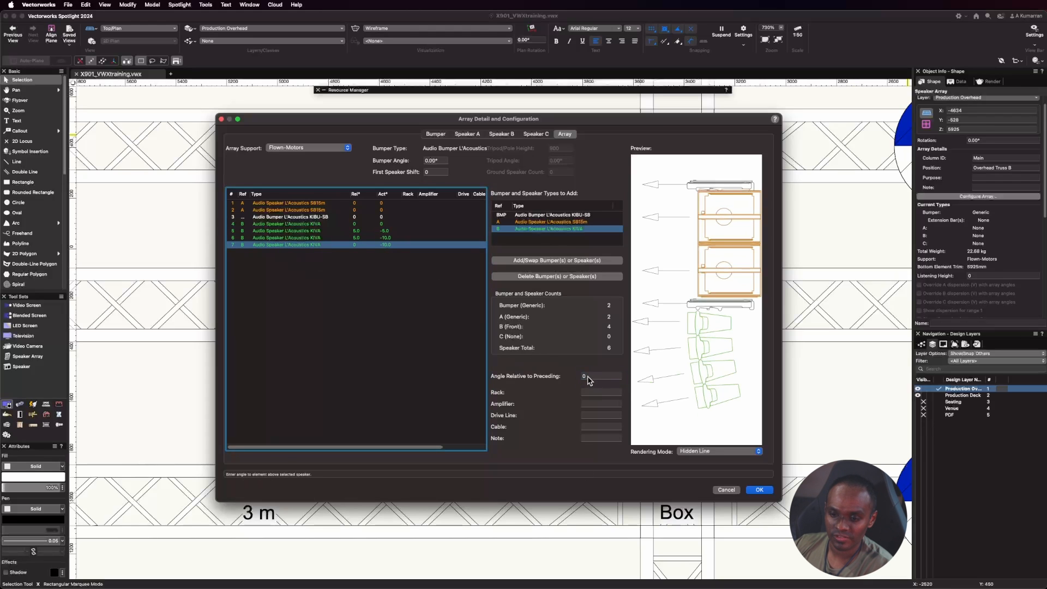
pyautogui.moveTo(588, 376); pyautogui.dragTo(572, 375)
pyautogui.write('5')
pyautogui.click(395, 338)
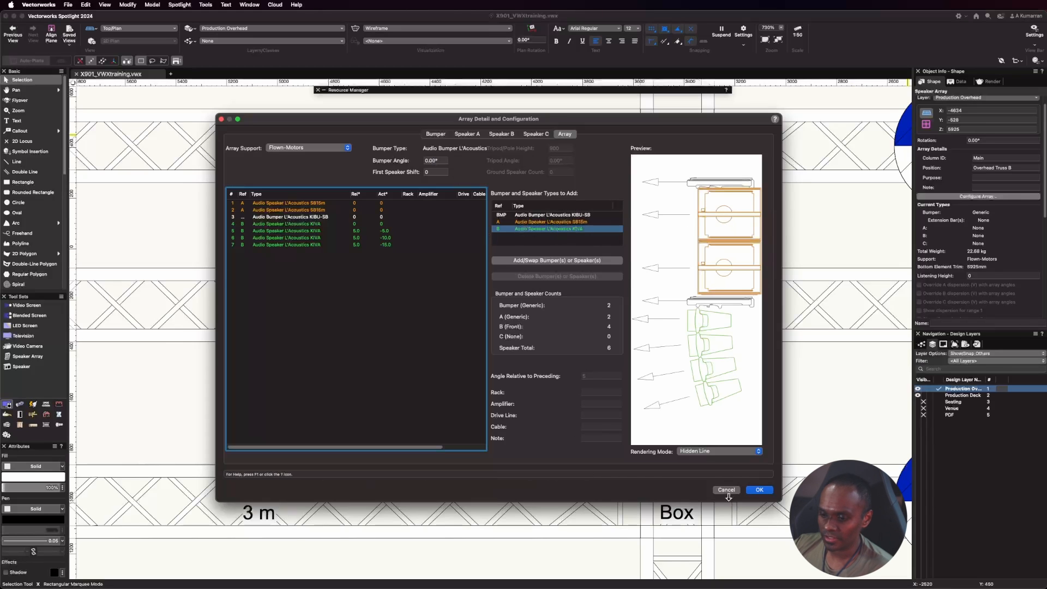
pyautogui.click(758, 491)
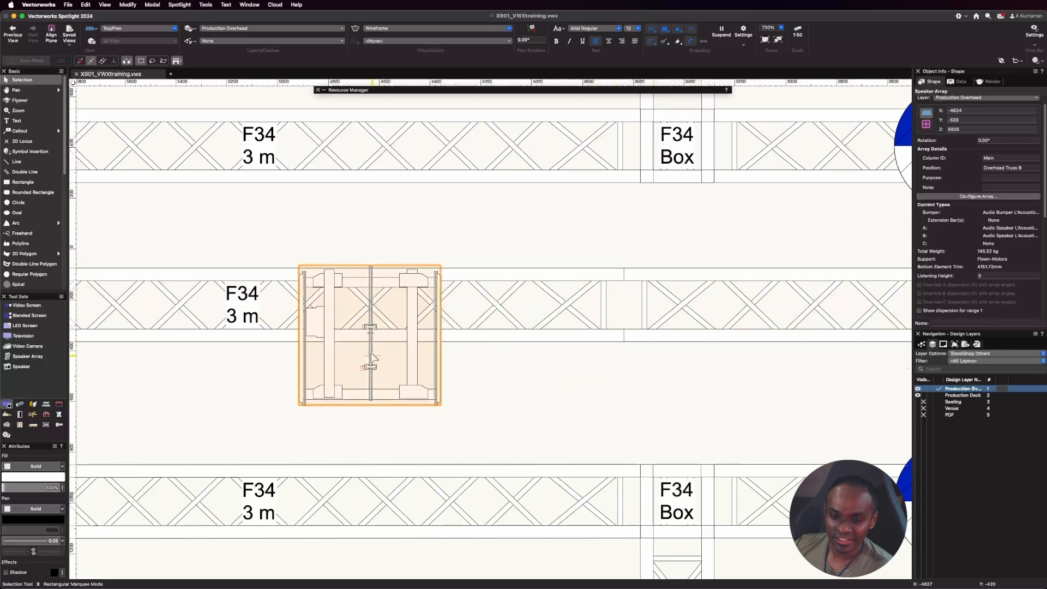
# Move the speaker array straight up in plan to about Y -359, so its bumper's centre fittings sit over Overhead Truss B.
pyautogui.moveTo(367, 367); pyautogui.dragTo(371, 334)
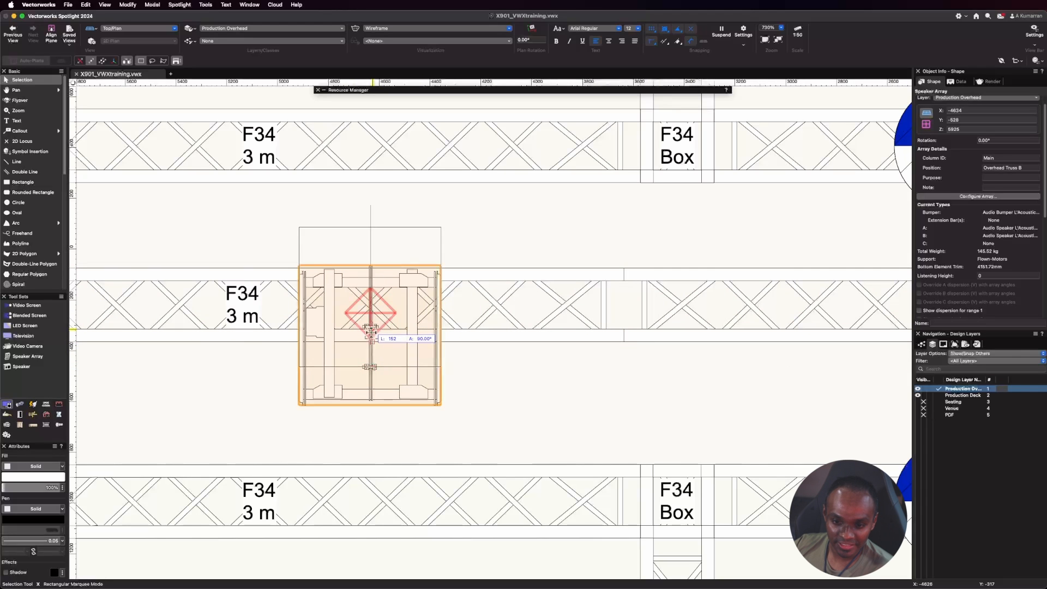
pyautogui.moveTo(371, 331); pyautogui.dragTo(379, 295)
pyautogui.scroll(2, 358, 265)
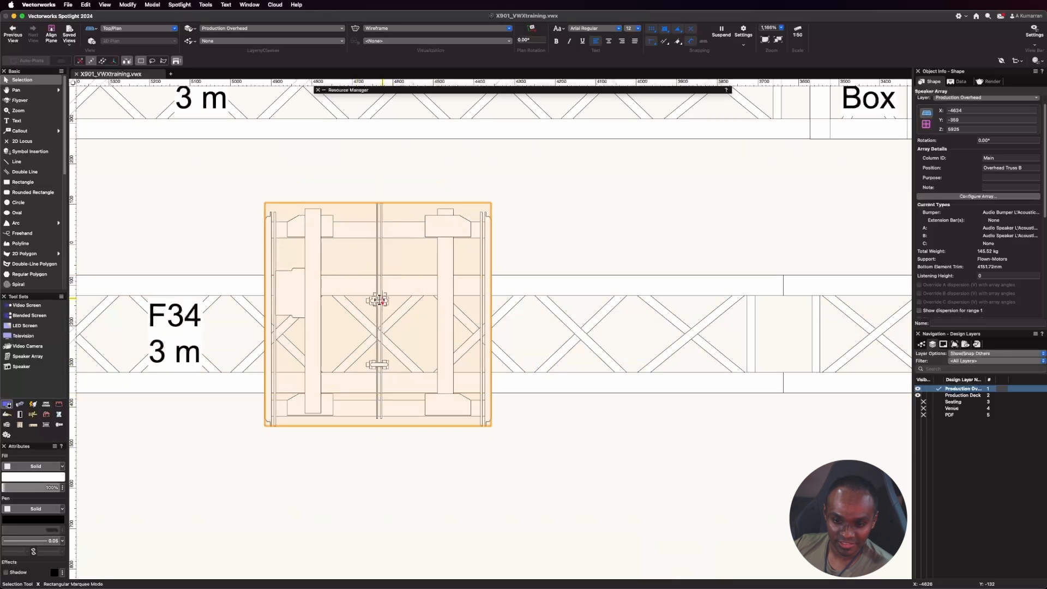
pyautogui.click(552, 478)
pyautogui.scroll(-4, 418, 250)
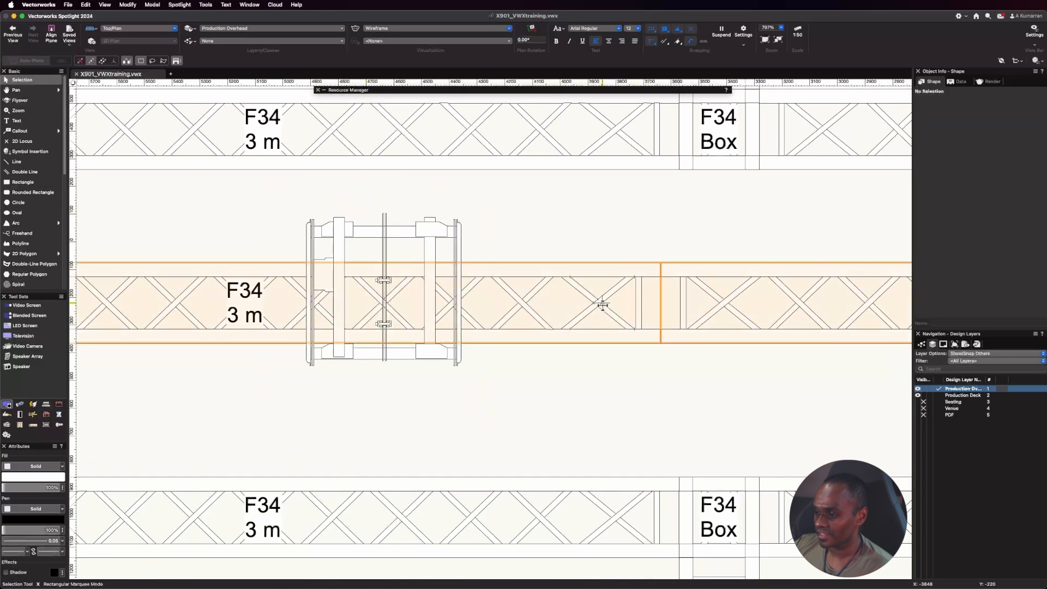
# Populate the speaker array on Overhead Truss B with its speakers, keeping the hanging support as One Hoist.
pyautogui.scroll(-1, 600, 304)
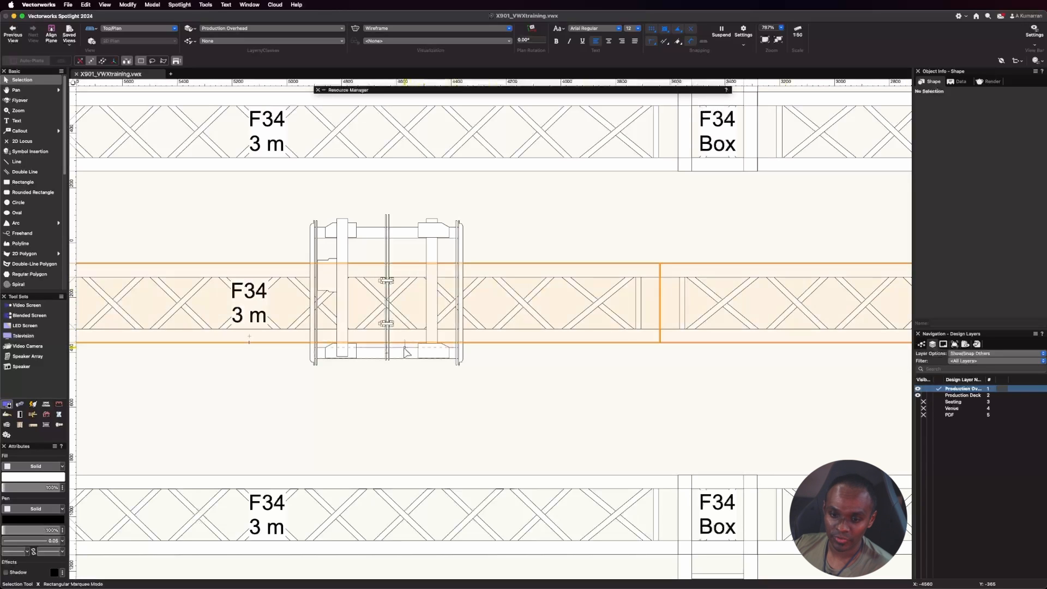
pyautogui.click(427, 355)
pyautogui.scroll(1, 998, 167)
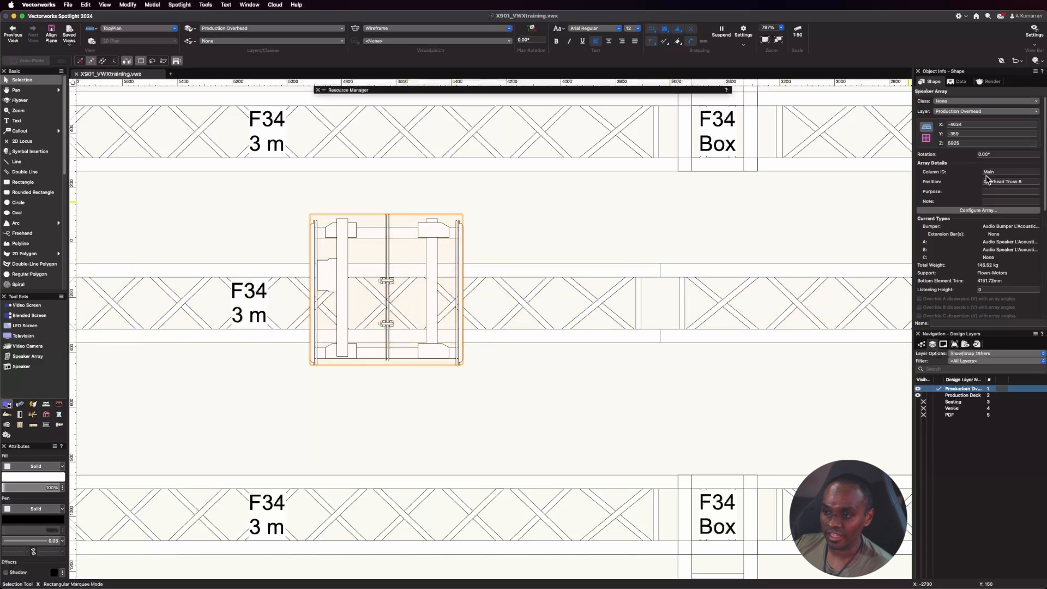
pyautogui.scroll(-10, 970, 176)
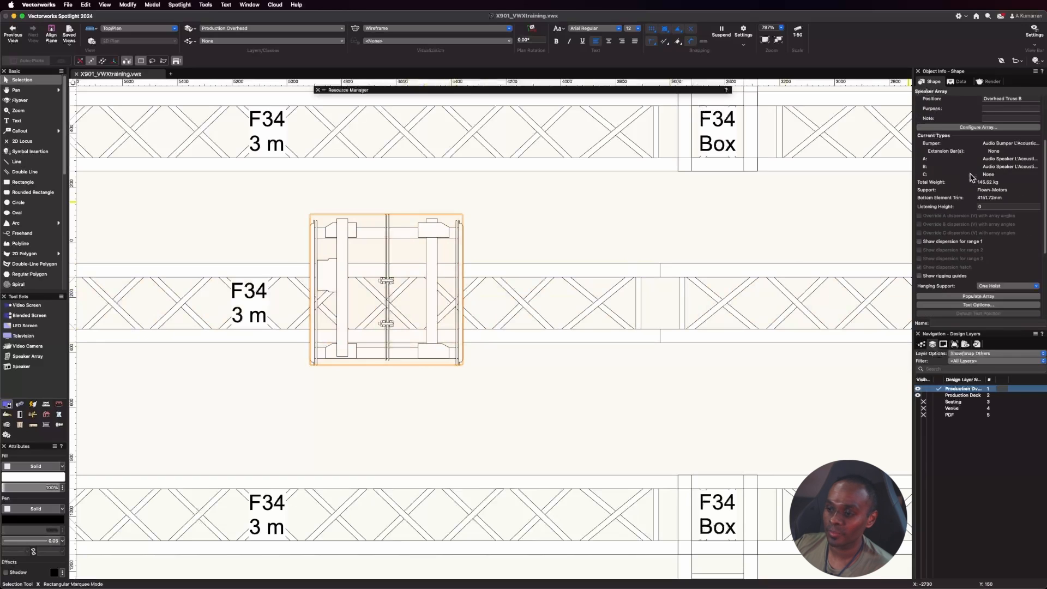
pyautogui.scroll(-1, 971, 178)
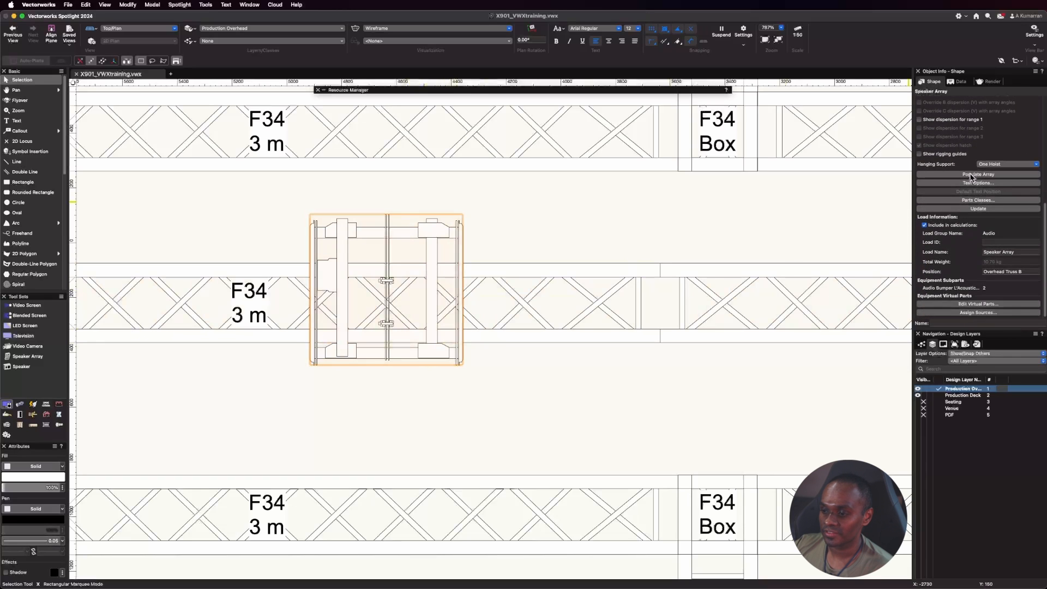
pyautogui.scroll(4, 970, 175)
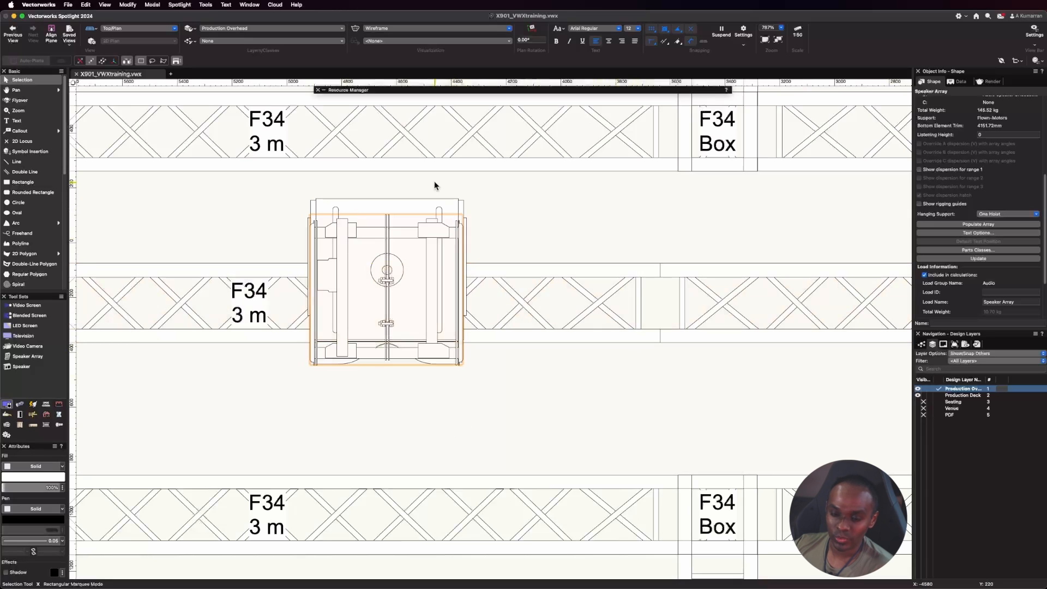
# Examine the populated array under the truss in the Left Isometric view.
pyautogui.click(135, 27)
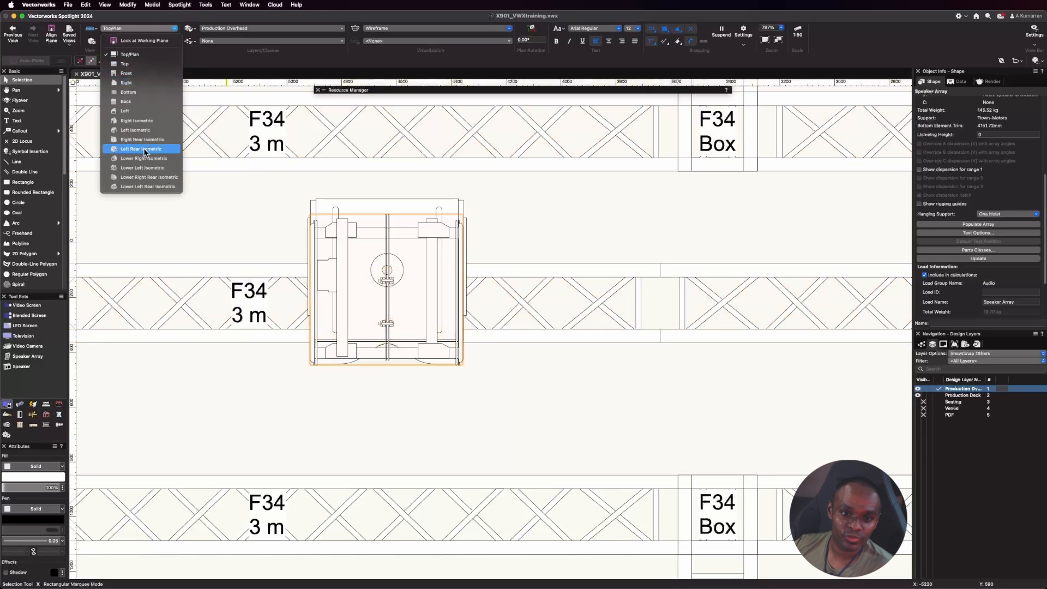
pyautogui.click(150, 130)
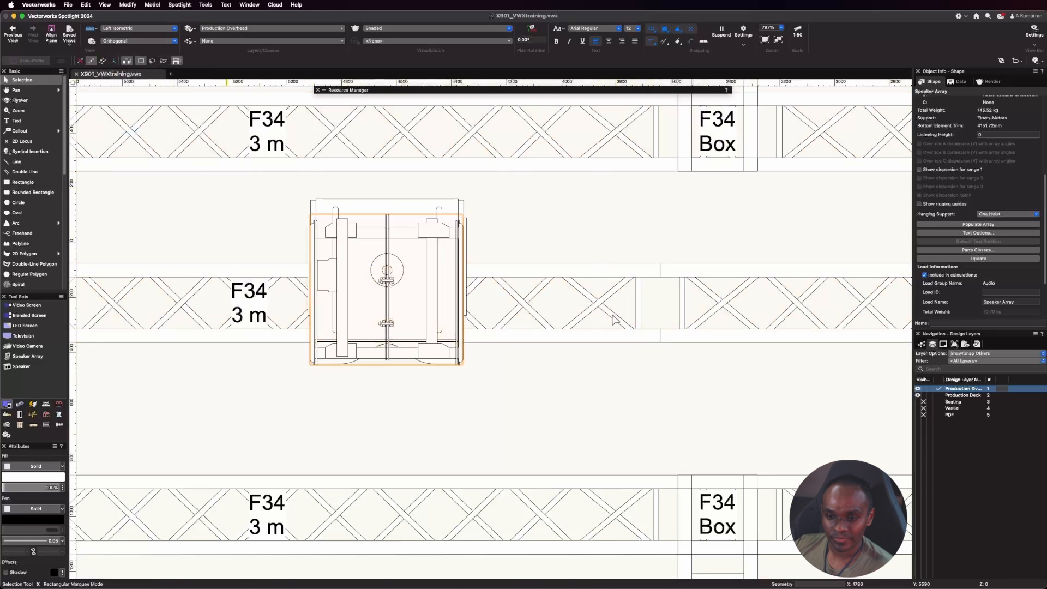
pyautogui.scroll(-5, 597, 300)
pyautogui.scroll(3, 521, 439)
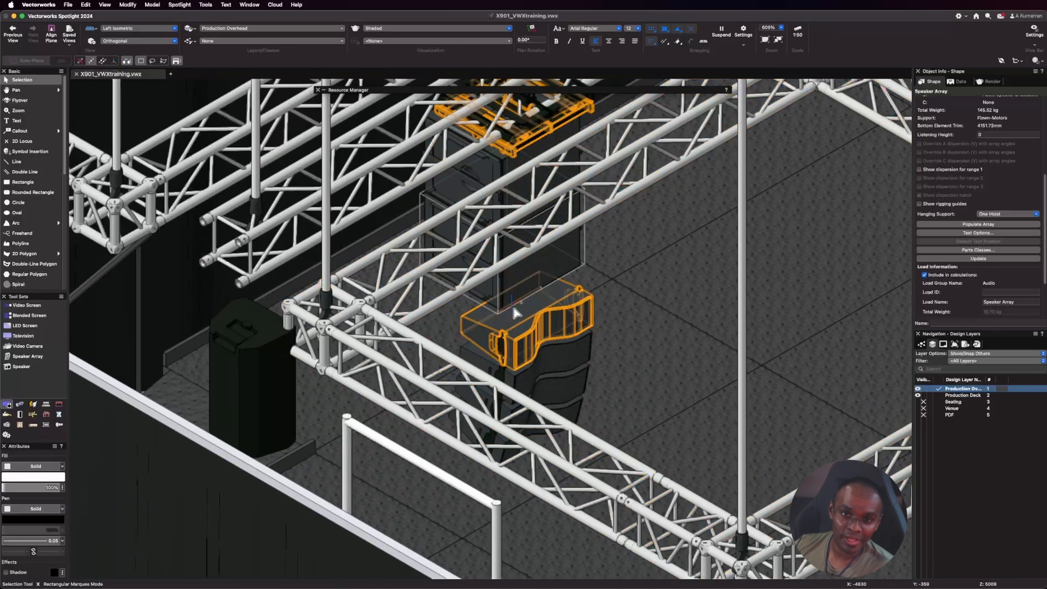
pyautogui.scroll(-1, 476, 317)
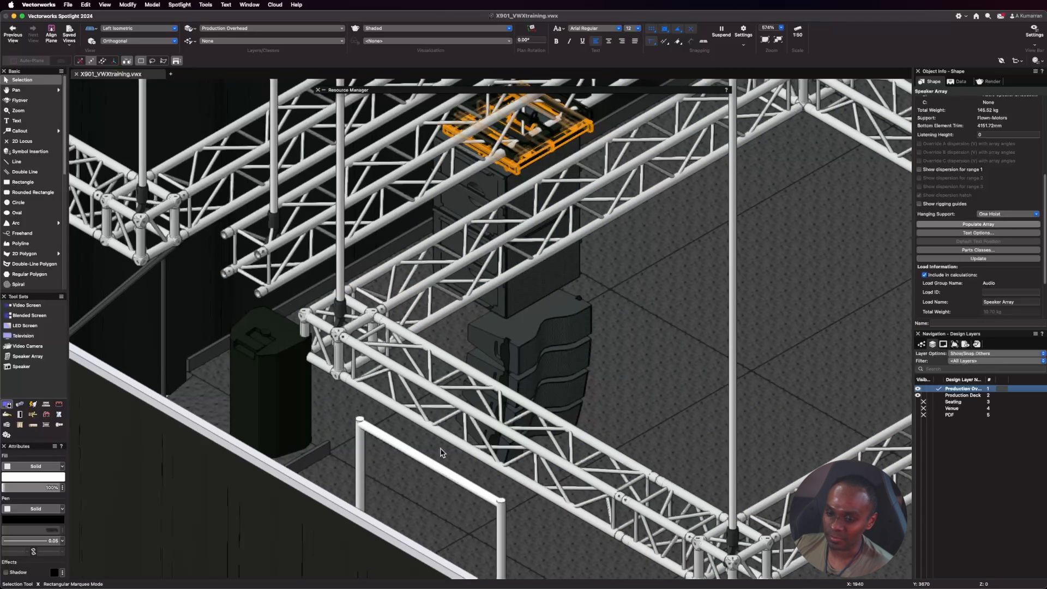
pyautogui.scroll(-1, 493, 376)
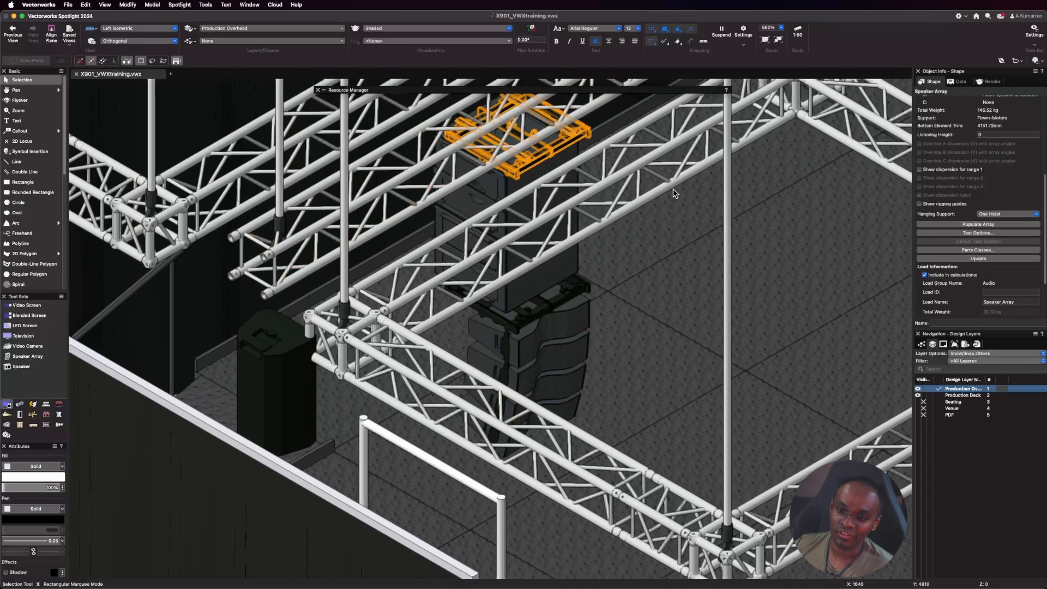
pyautogui.scroll(-1, 486, 275)
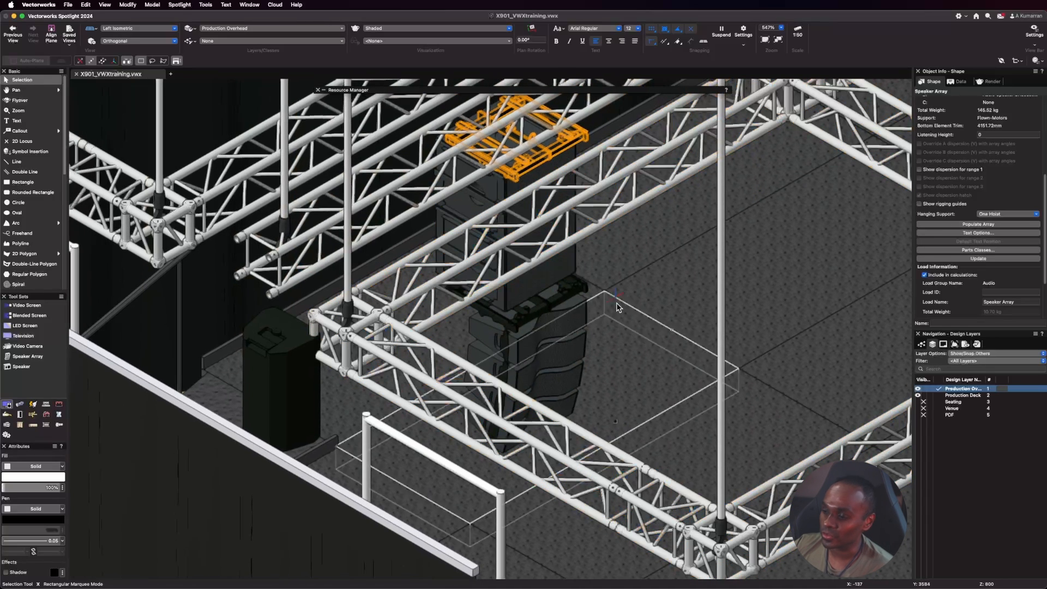
pyautogui.scroll(-1, 750, 240)
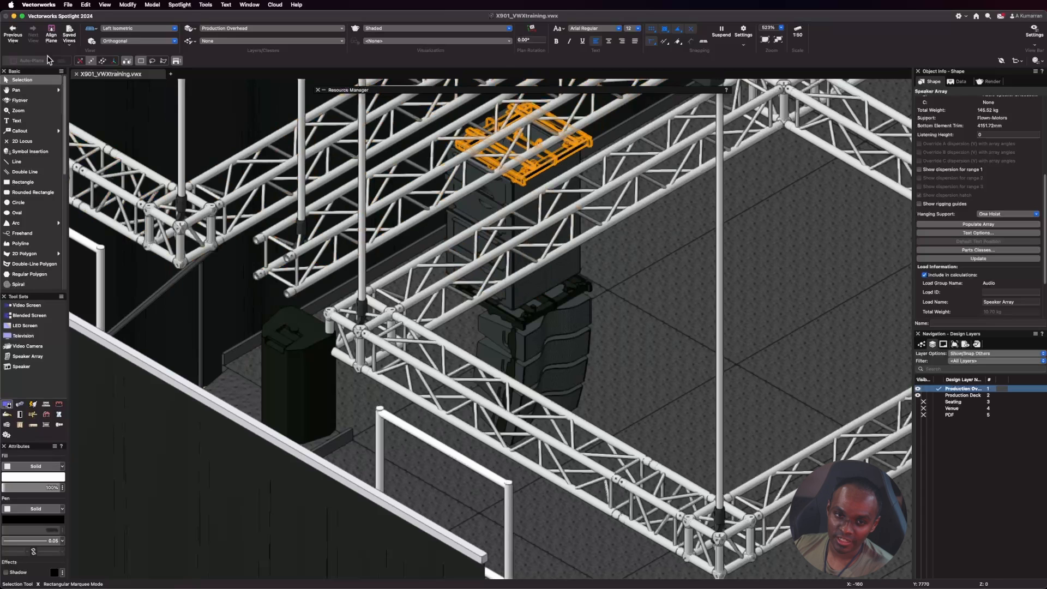
# In Top/Plan view, copy the array twice horizontally along Overhead Truss B, spacing the copies 1000 mm apart.
pyautogui.click(154, 31)
pyautogui.click(131, 40)
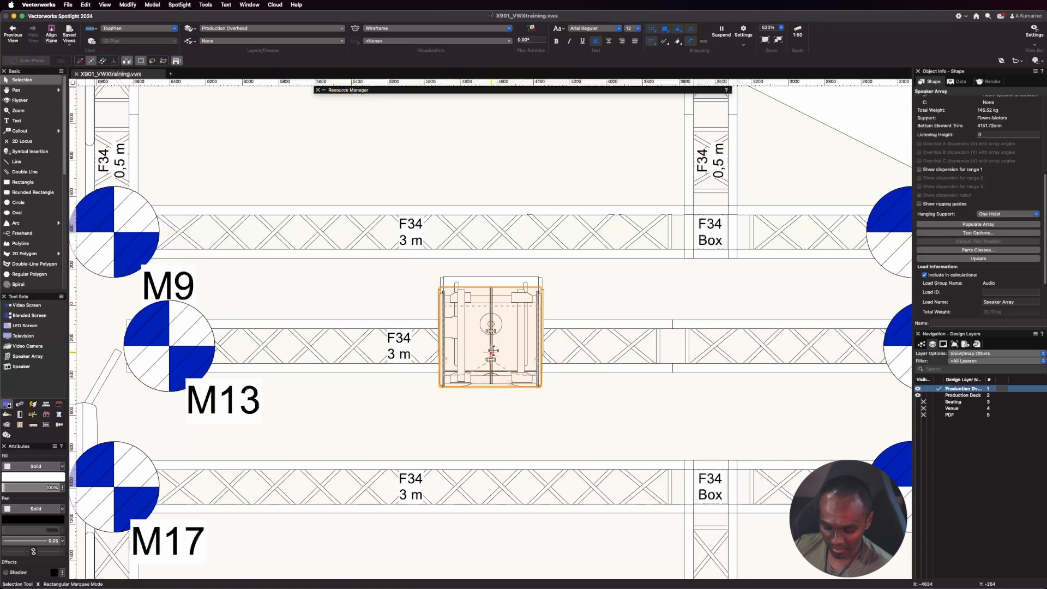
pyautogui.moveTo(491, 354); pyautogui.dragTo(637, 355)
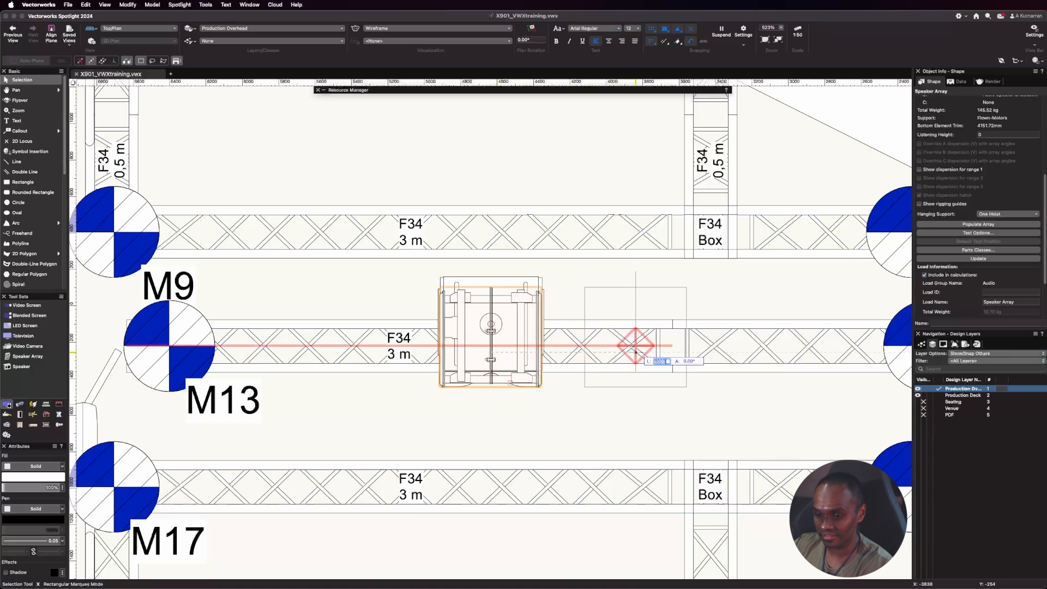
pyautogui.moveTo(636, 353); pyautogui.dragTo(800, 379)
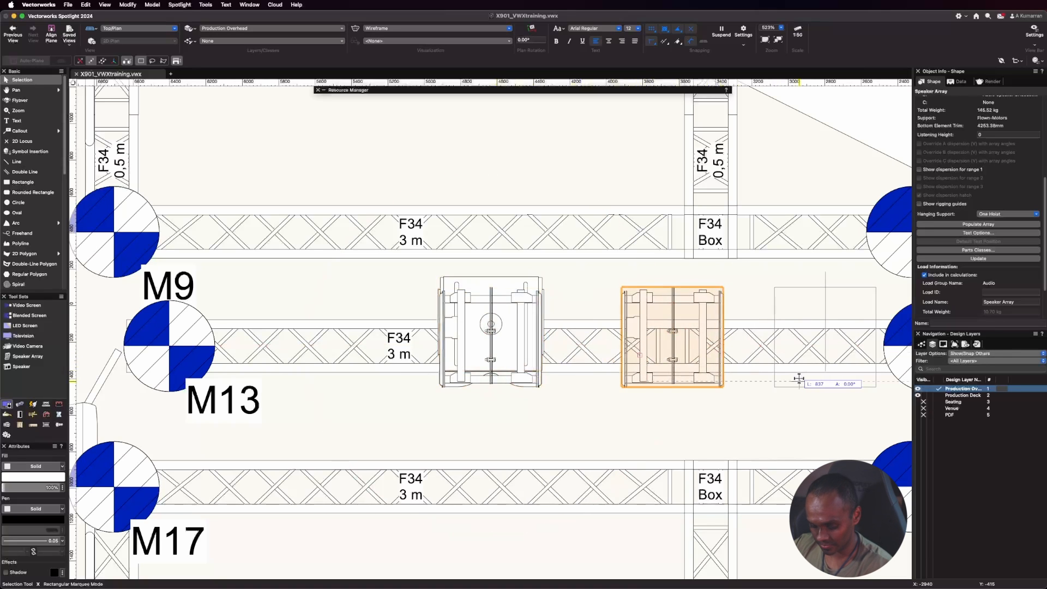
pyautogui.write('1')
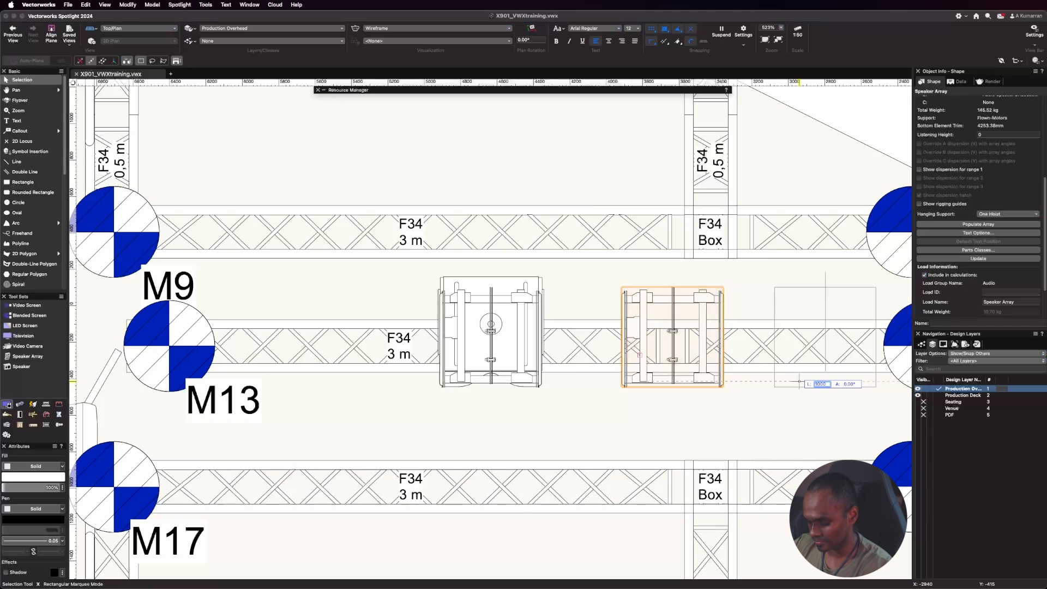
pyautogui.write('000')
pyautogui.press('Return')
pyautogui.click(716, 416)
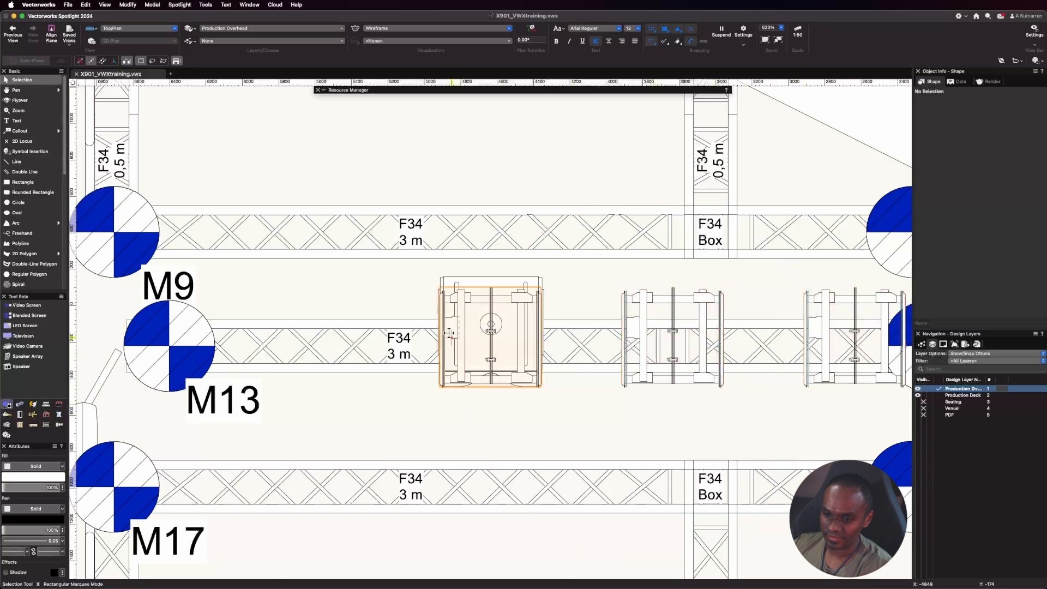
# Inspect the copied arrays in the Left Isometric view and select the copy nearest the populated array.
pyautogui.scroll(-4, 449, 334)
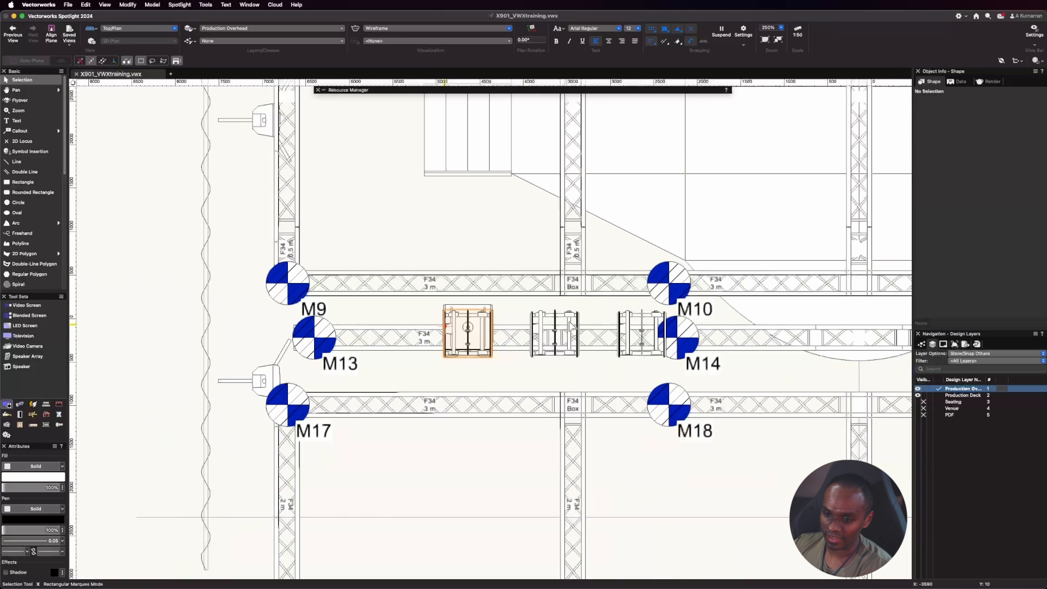
pyautogui.click(141, 27)
pyautogui.click(169, 129)
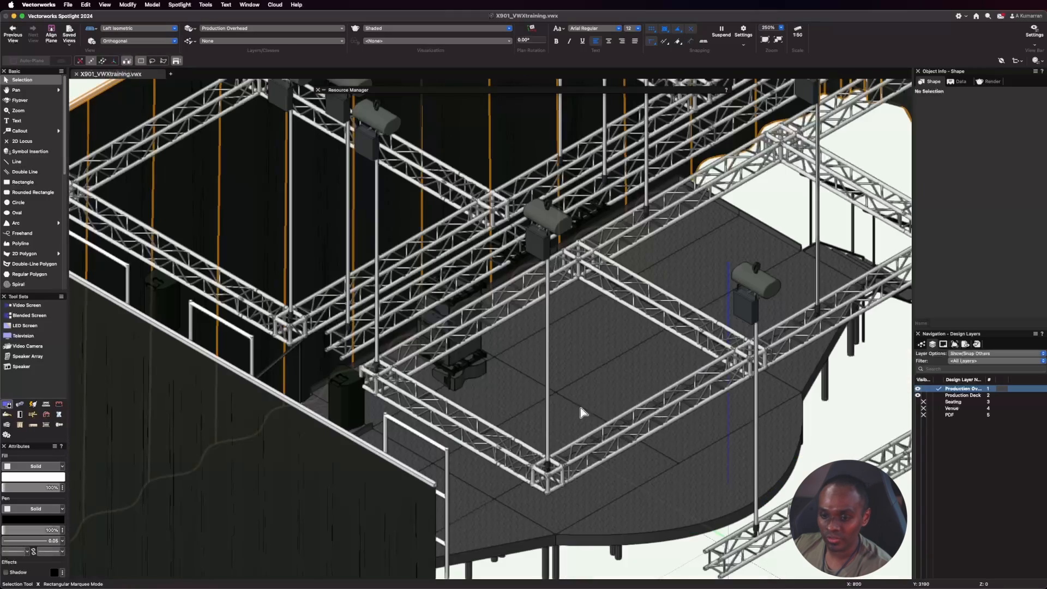
pyautogui.scroll(4, 450, 364)
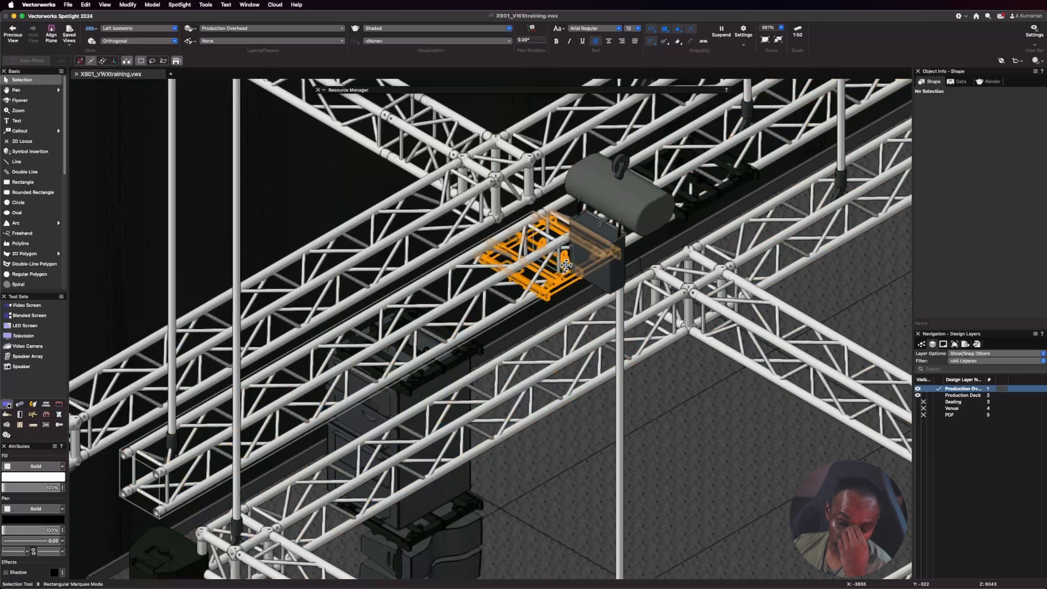
pyautogui.click(560, 284)
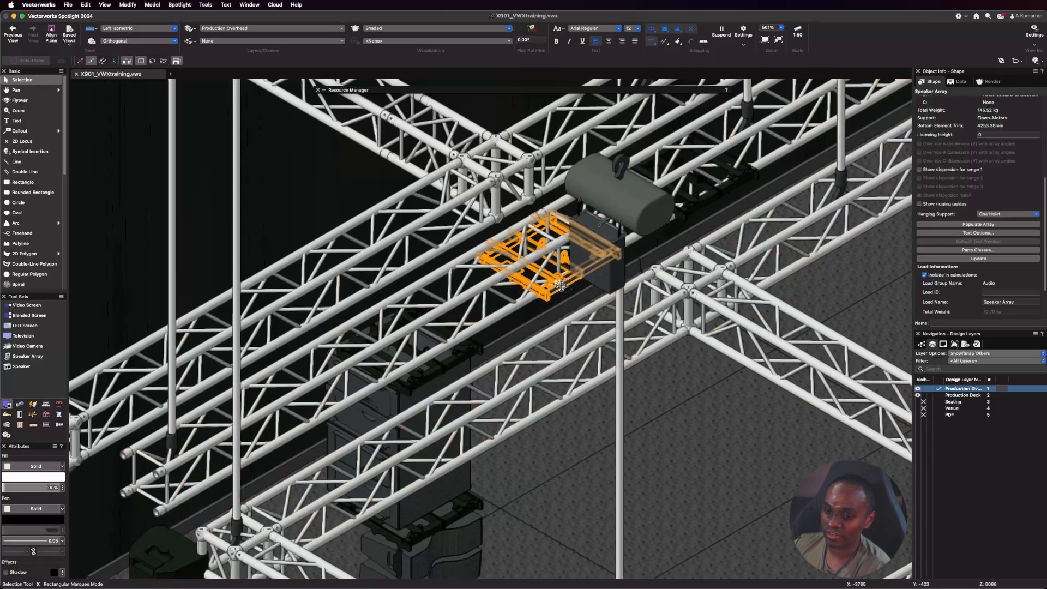
pyautogui.scroll(-3, 349, 182)
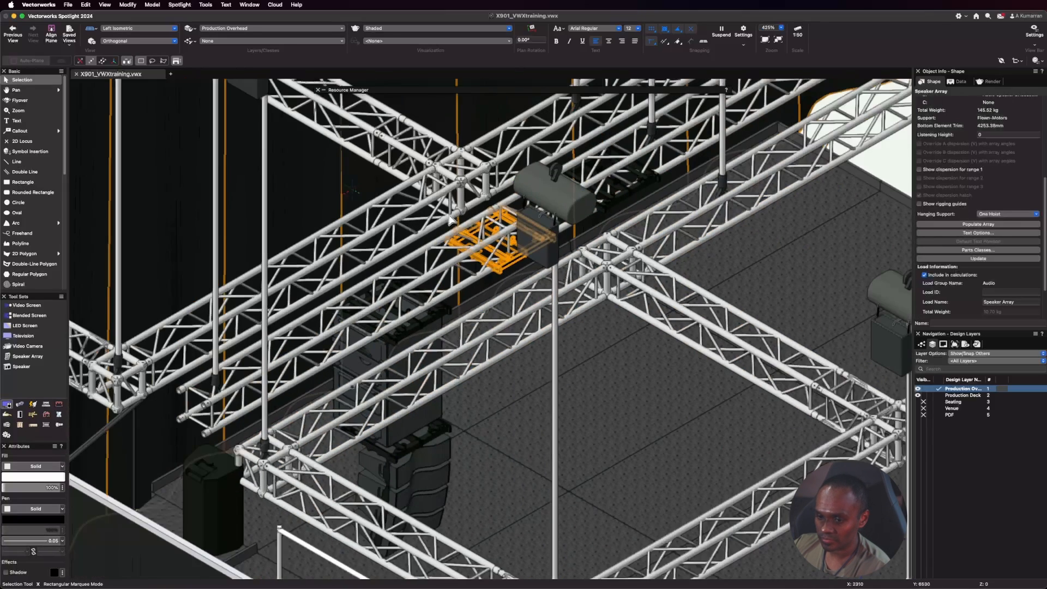
pyautogui.scroll(1, 402, 232)
pyautogui.scroll(-3, 402, 232)
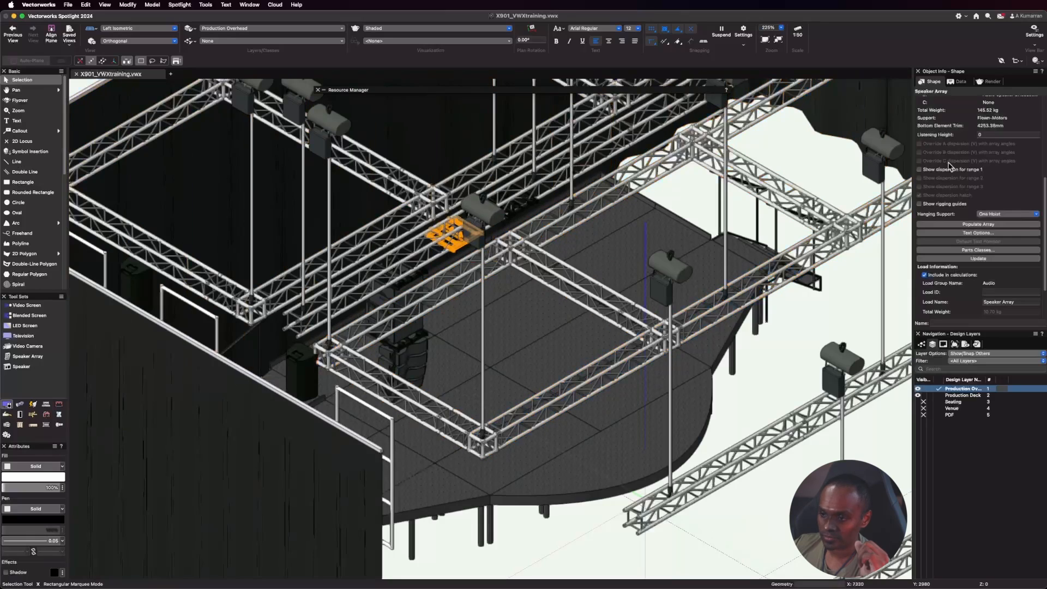
# Change the array support of the selected speaker array copy on Overhead Truss B to Ground-Stacked.
pyautogui.scroll(5, 999, 235)
pyautogui.click(988, 210)
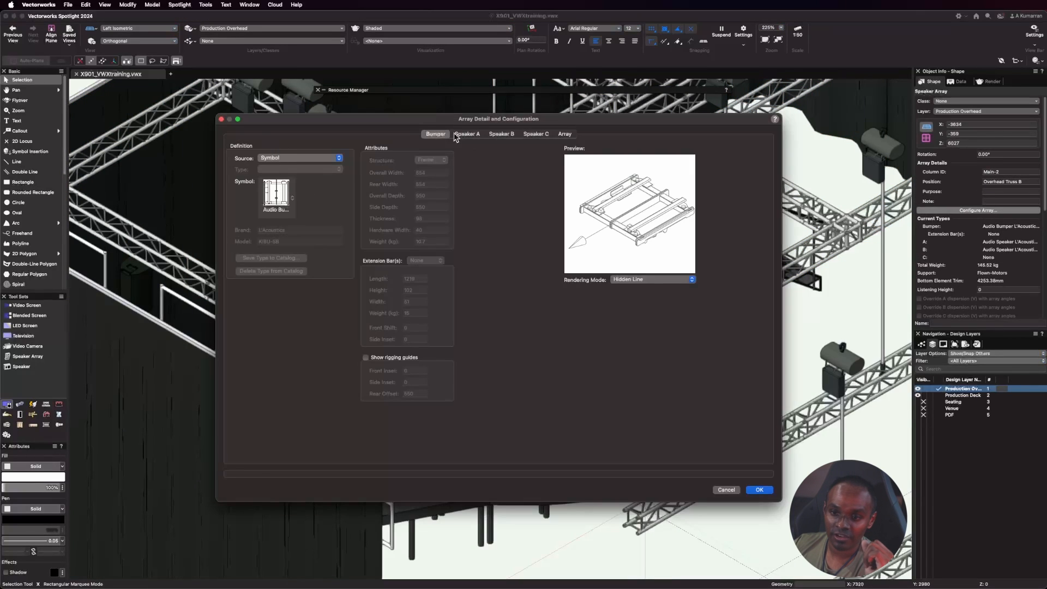
pyautogui.click(565, 134)
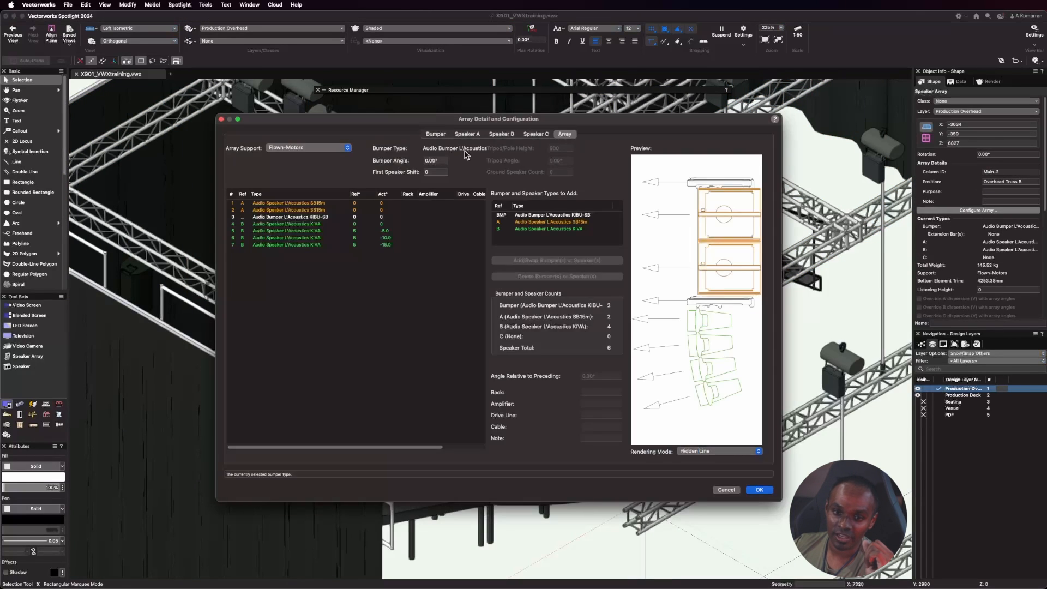
pyautogui.click(305, 149)
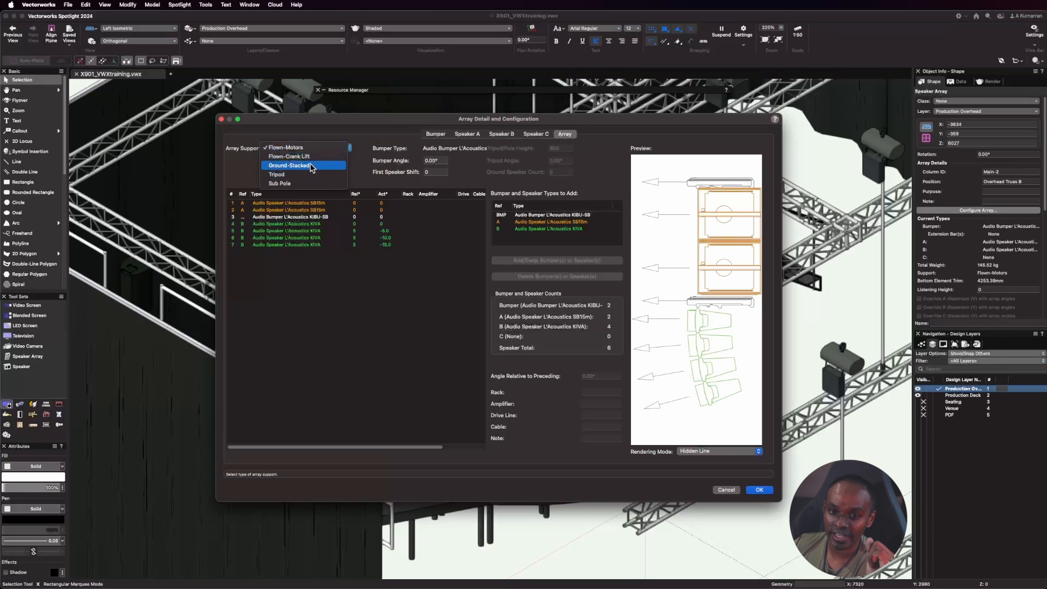
pyautogui.click(312, 165)
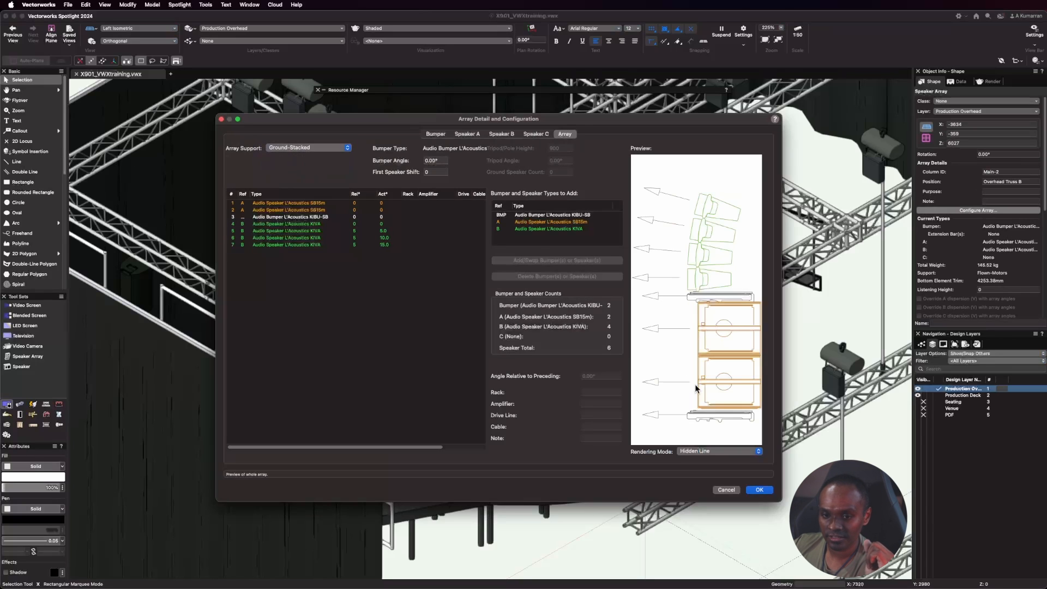
pyautogui.click(760, 490)
# Lower the ground-stacked array to floor level by setting its Z position to 0, and inspect it beside the stage.
pyautogui.scroll(-2, 398, 248)
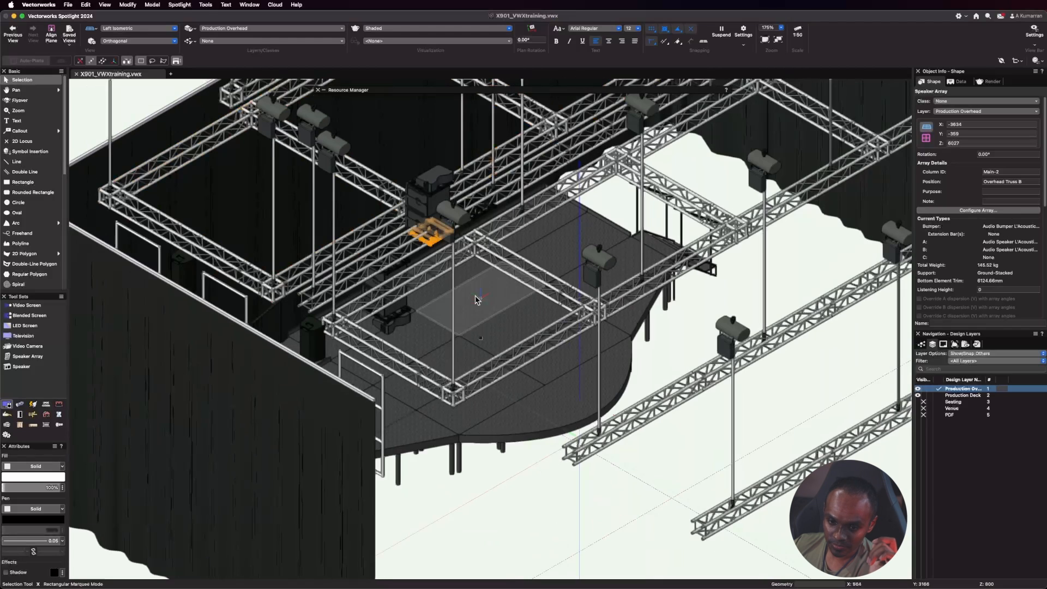
pyautogui.scroll(5, 431, 240)
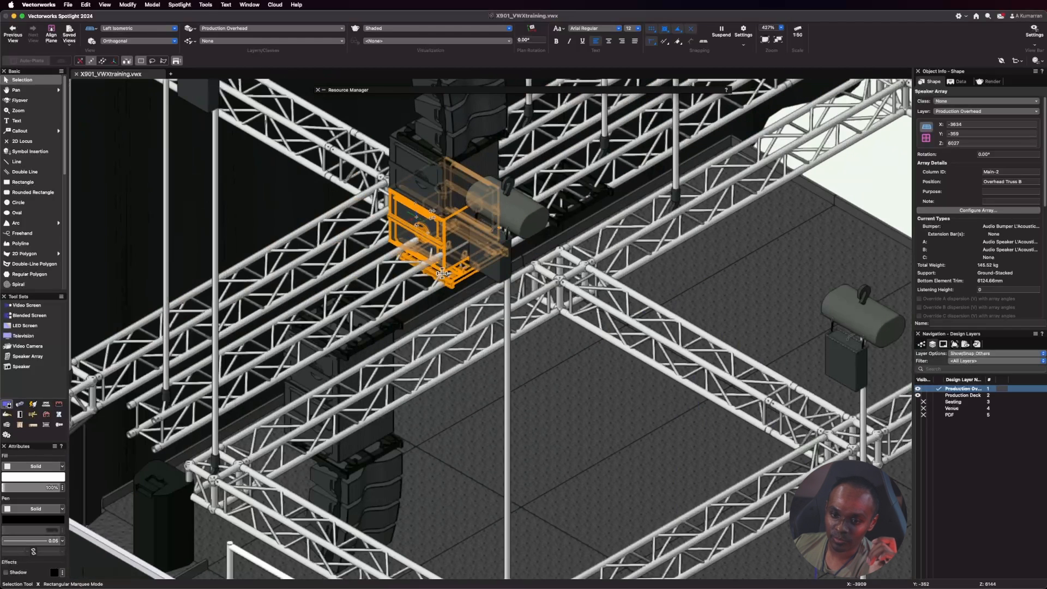
pyautogui.click(965, 144)
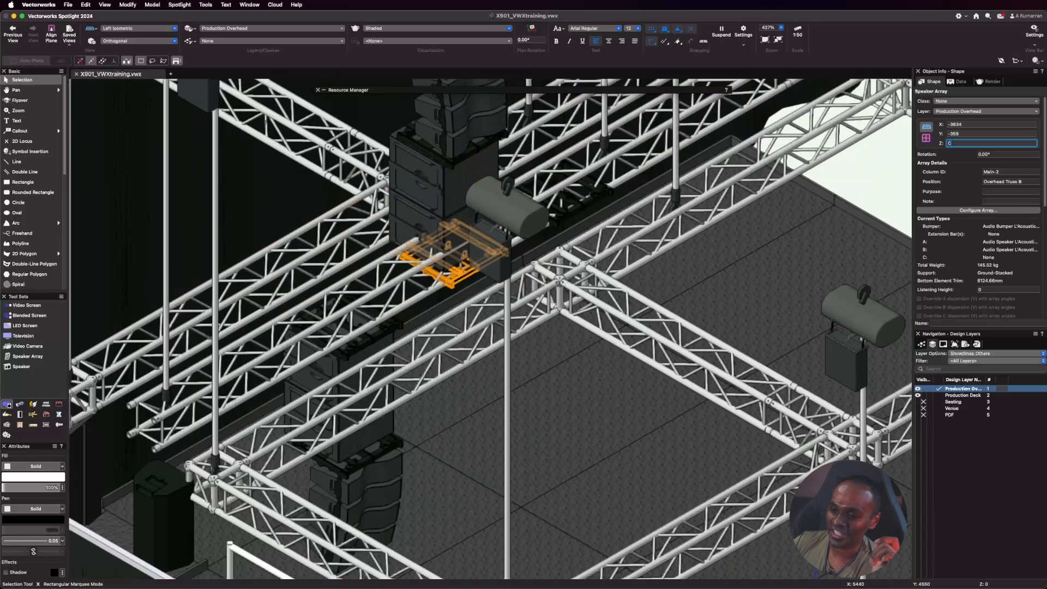
pyautogui.write('0')
pyautogui.press('Return')
pyautogui.scroll(-6, 355, 457)
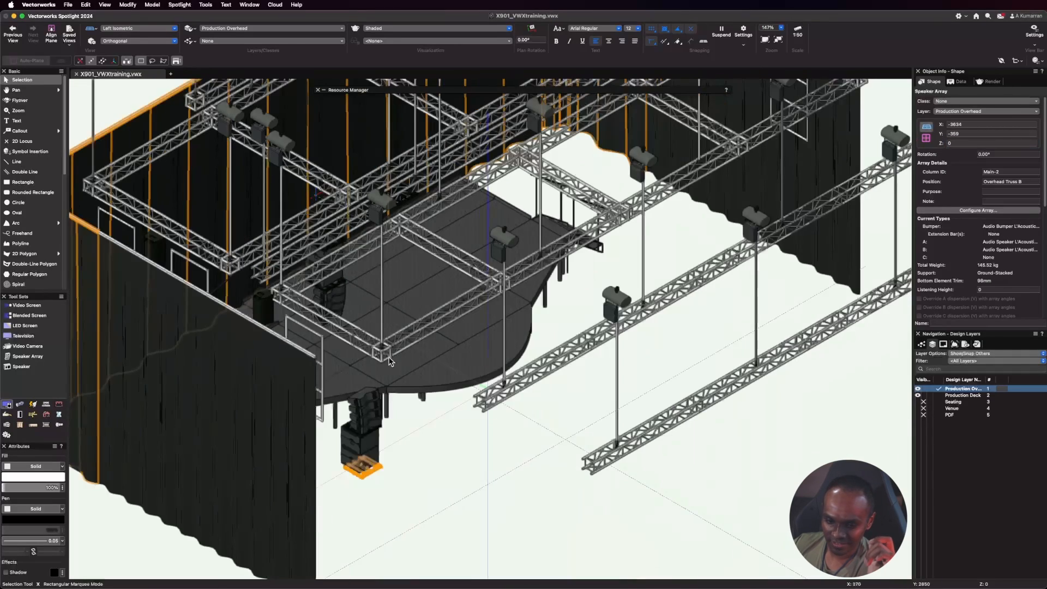
pyautogui.scroll(6, 354, 456)
pyautogui.click(422, 521)
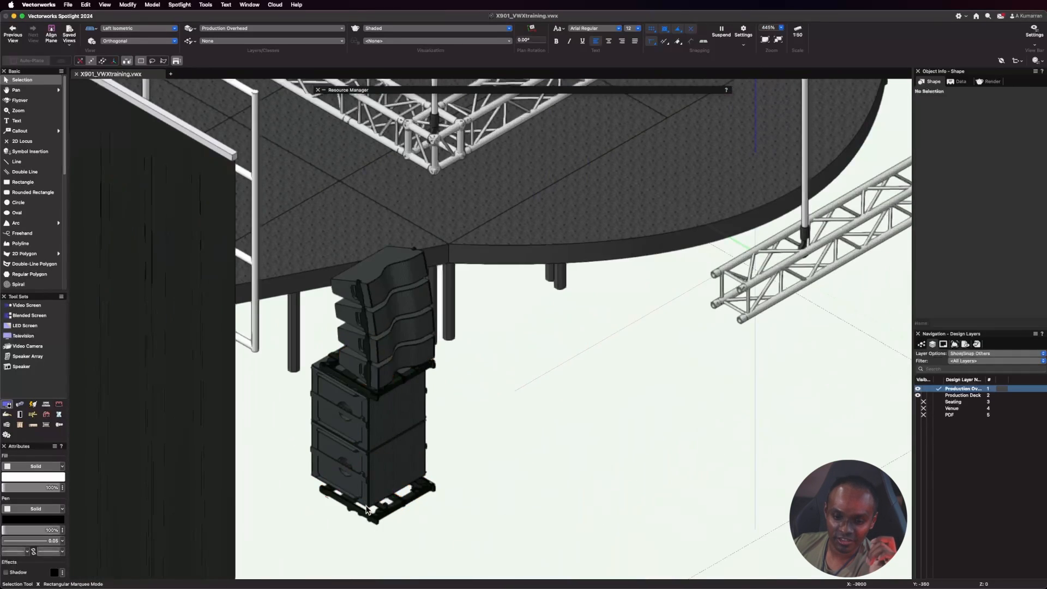
pyautogui.scroll(-6, 397, 413)
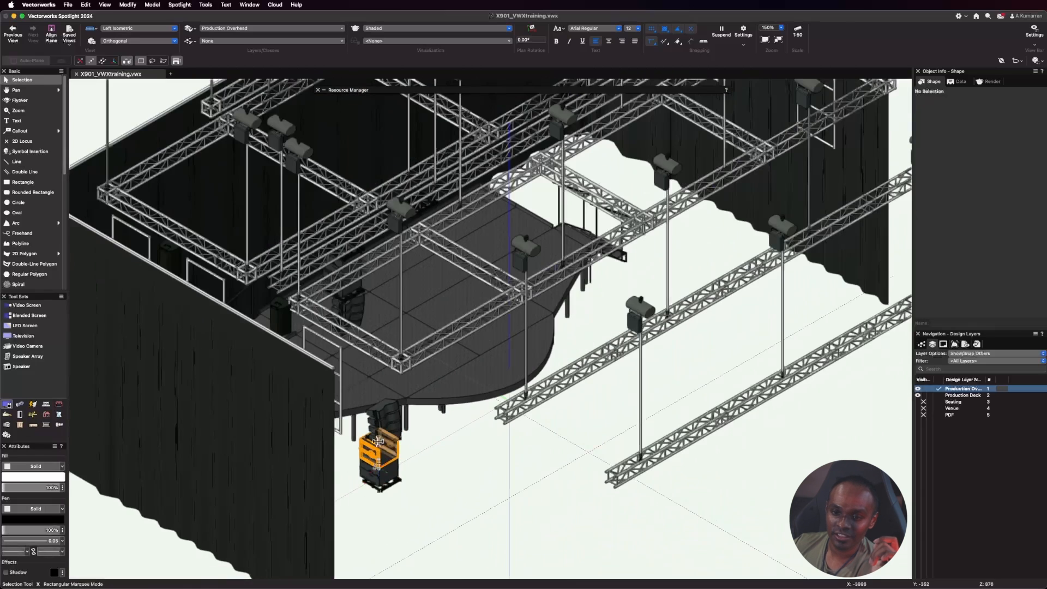
# Select the remaining array copy on Overhead Truss B and change its array support to Sub Pole.
pyautogui.scroll(3, 379, 182)
pyautogui.click(416, 202)
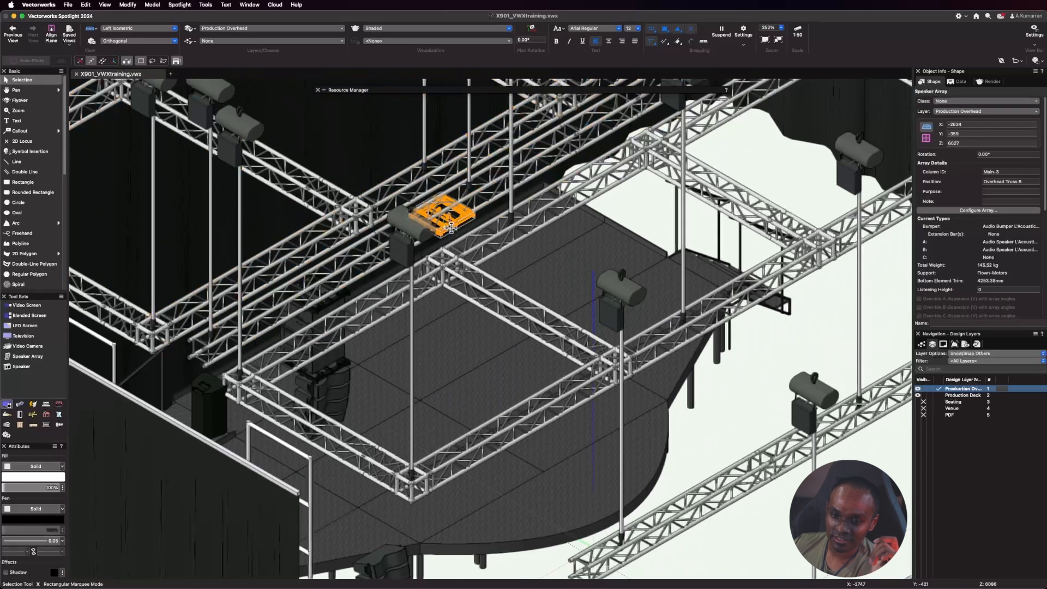
pyautogui.click(973, 211)
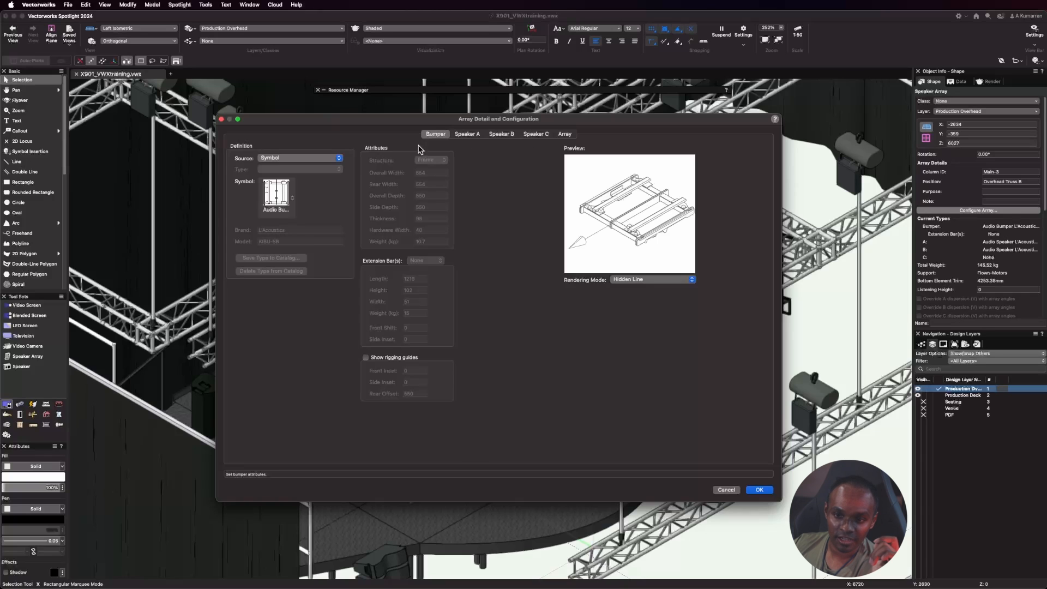
pyautogui.click(565, 134)
pyautogui.click(326, 147)
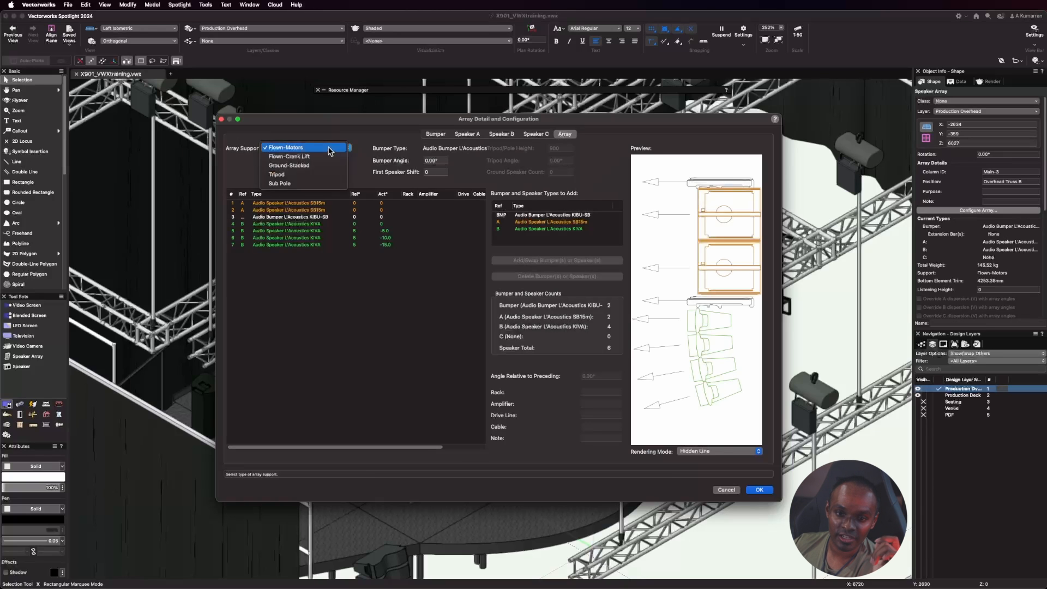
pyautogui.click(299, 185)
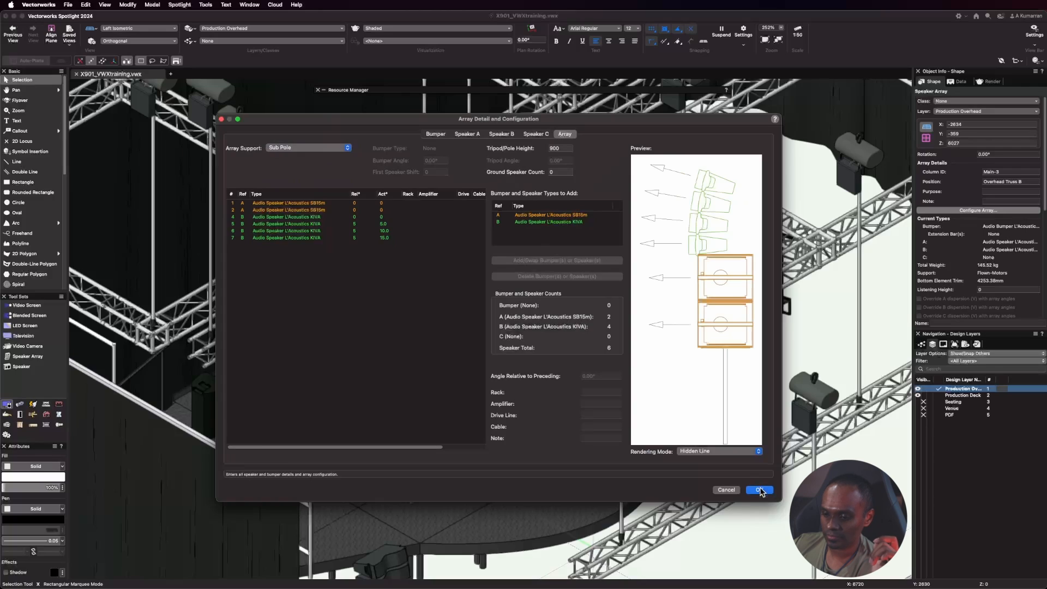
pyautogui.press('Return')
# Lower the sub pole array to the floor by setting its Z position to 0, and examine its pole and speakers.
pyautogui.scroll(5, 327, 194)
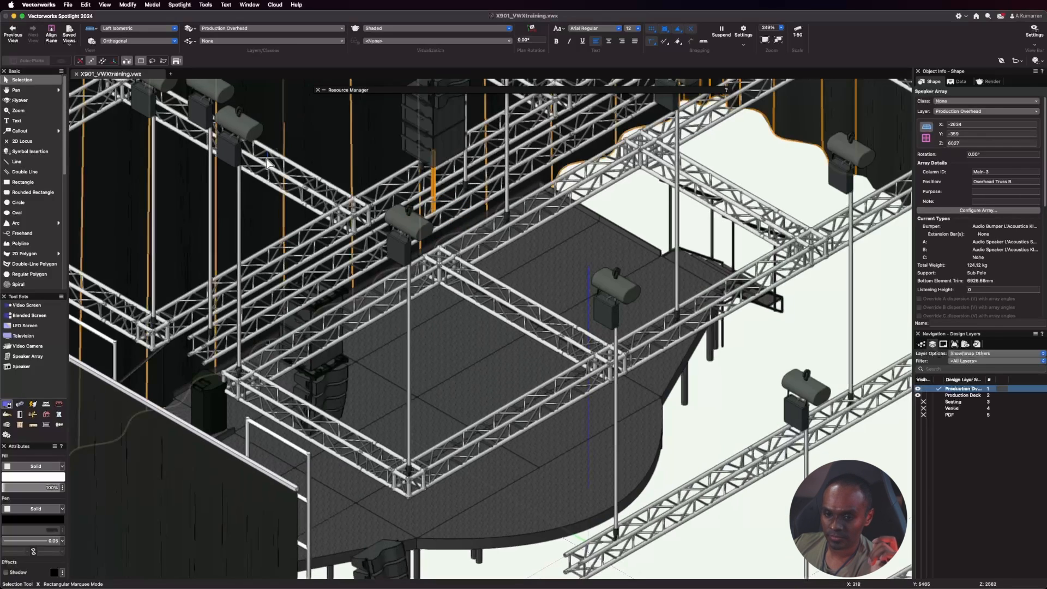
pyautogui.scroll(-2, 368, 382)
pyautogui.scroll(-5, 395, 305)
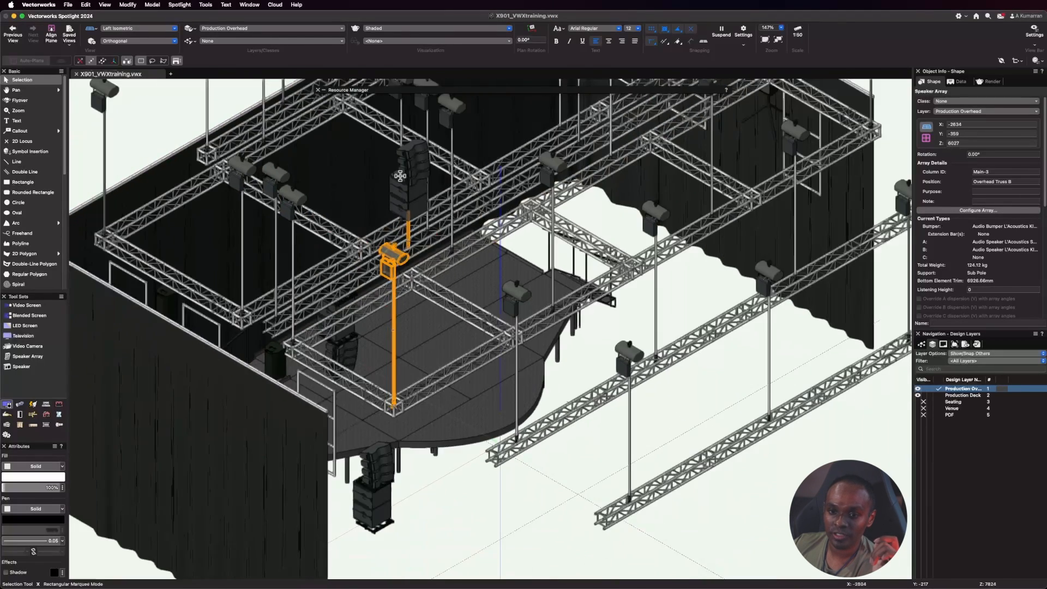
pyautogui.scroll(5, 403, 172)
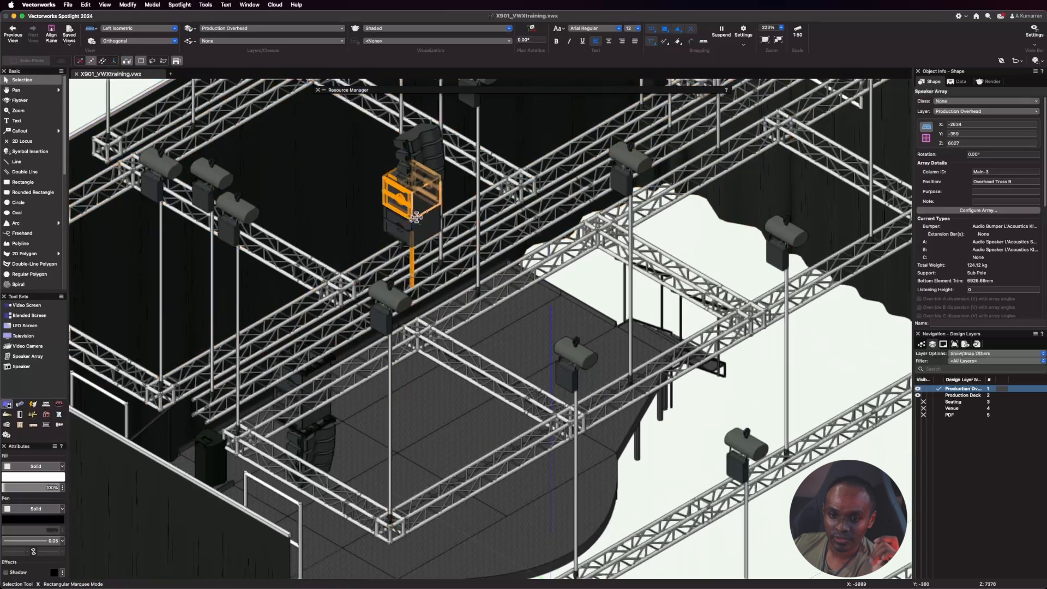
pyautogui.scroll(5, 408, 186)
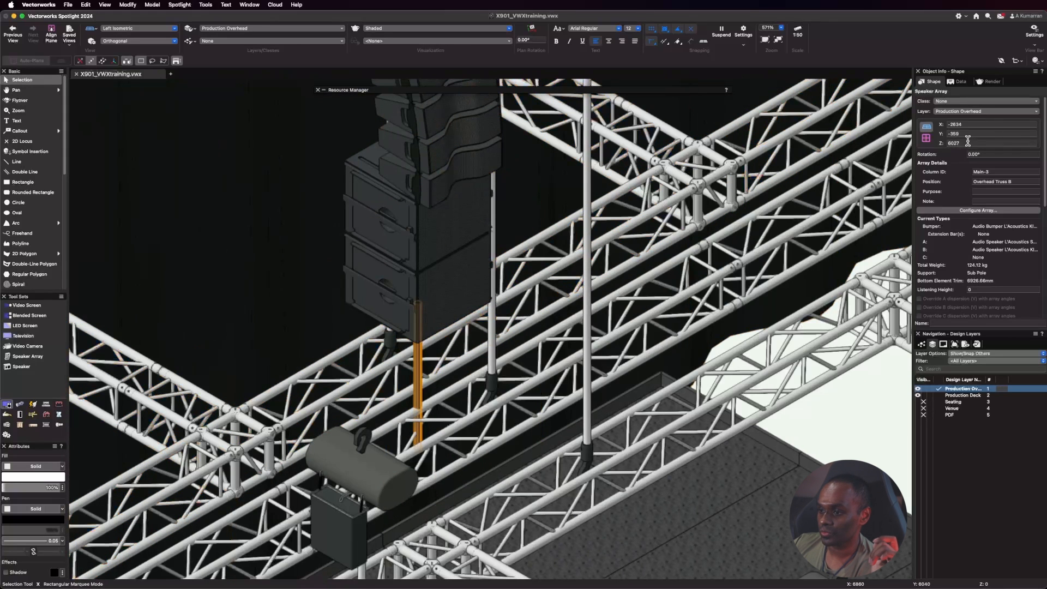
pyautogui.doubleClick(968, 141)
pyautogui.write('0')
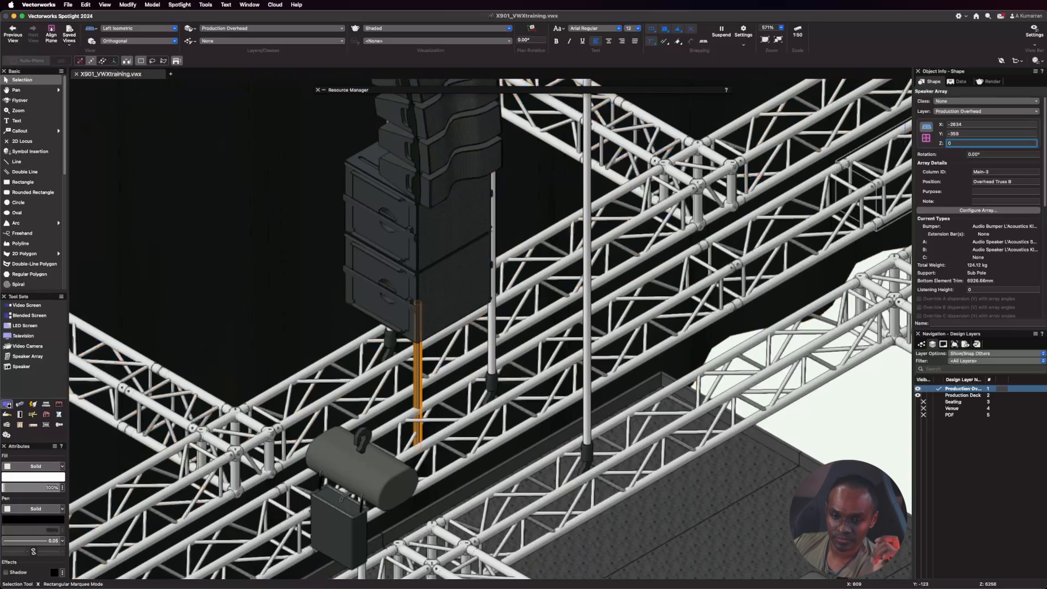
pyautogui.press('Return')
pyautogui.scroll(-6, 287, 146)
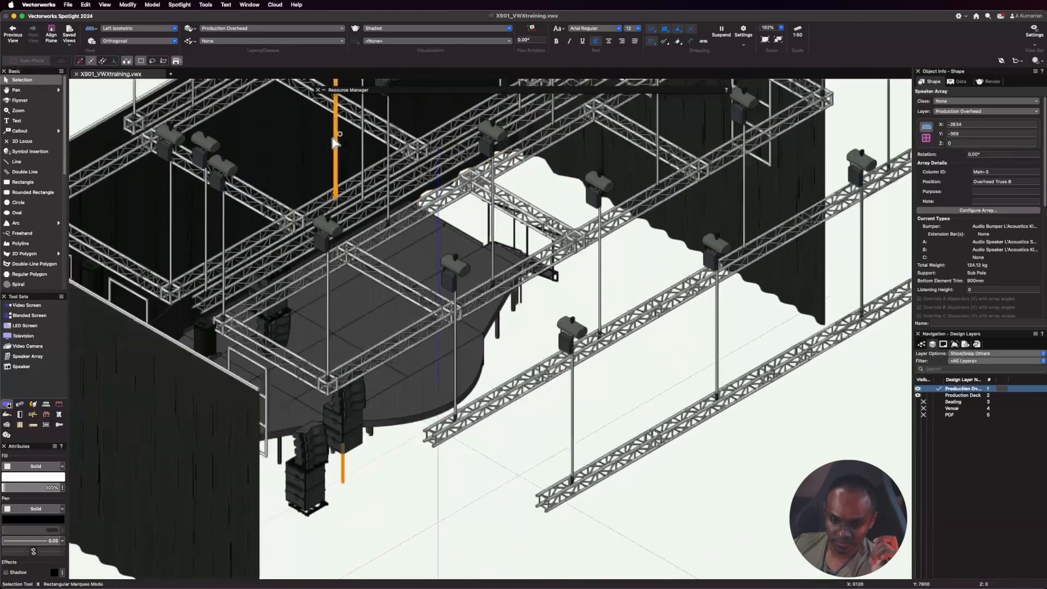
pyautogui.scroll(4, 299, 436)
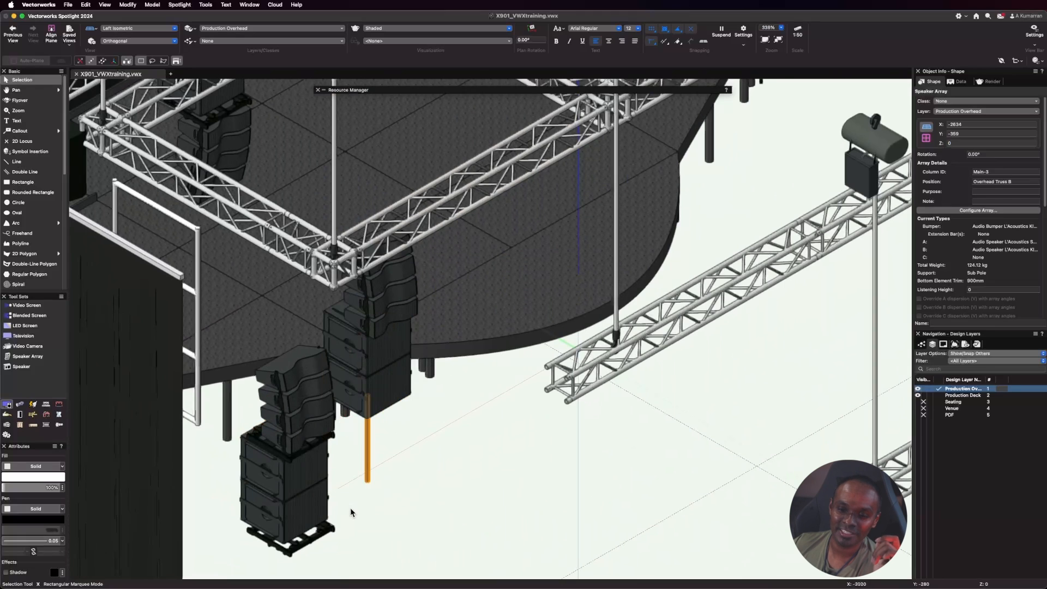
pyautogui.scroll(-1, 350, 508)
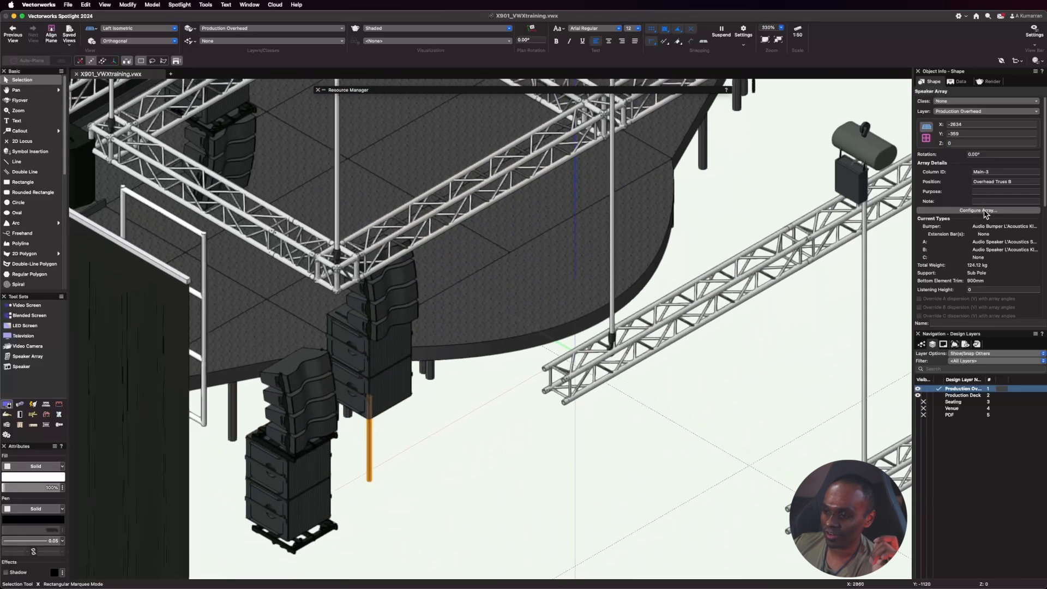
# Configure the sub pole array with a ground speaker count of 2 and a tripod/pole height of 1200.
pyautogui.click(978, 210)
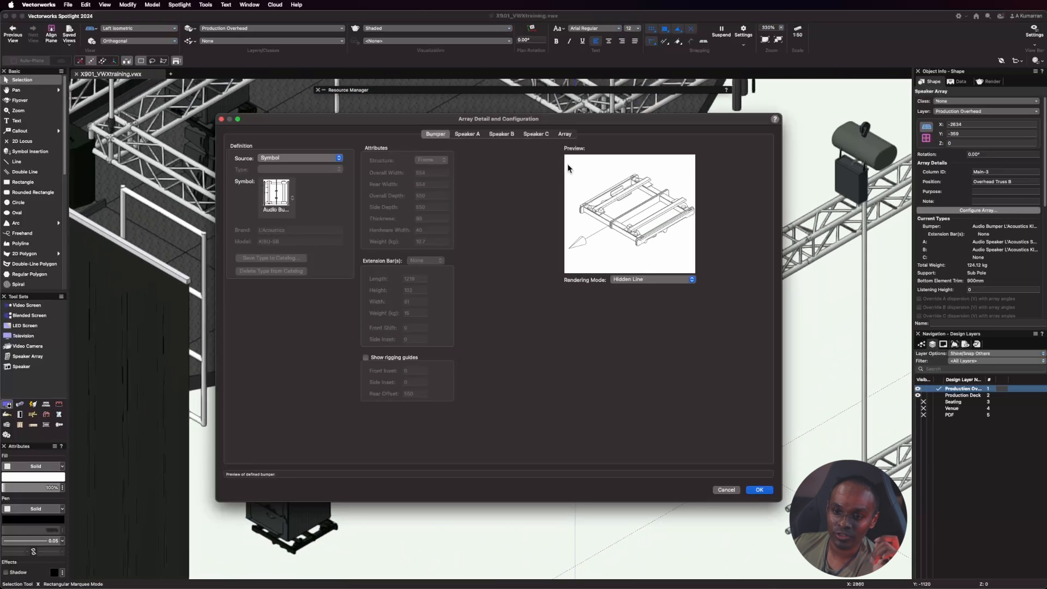
pyautogui.click(565, 134)
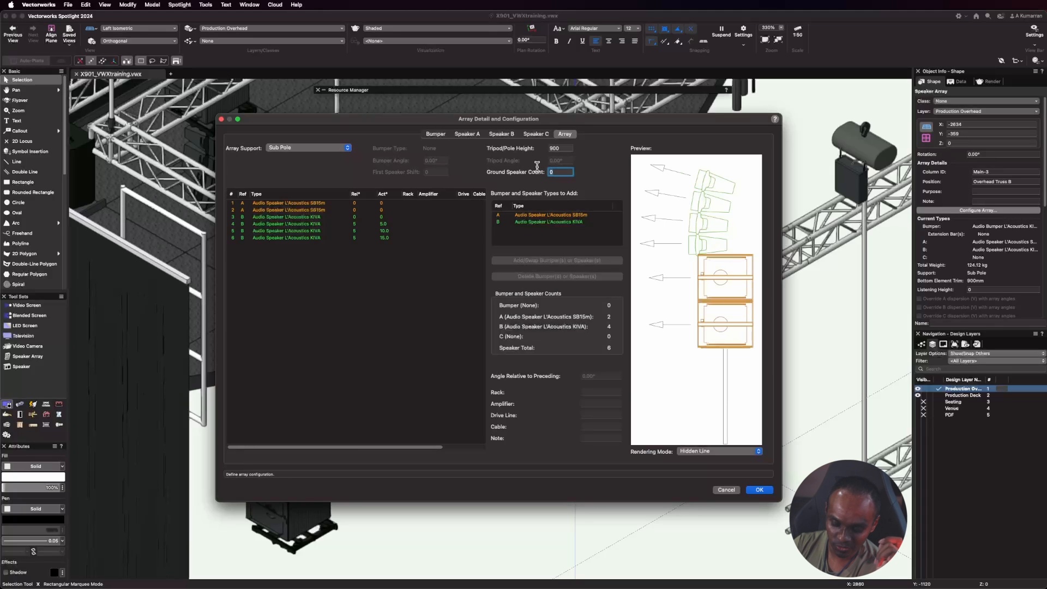
pyautogui.write('2')
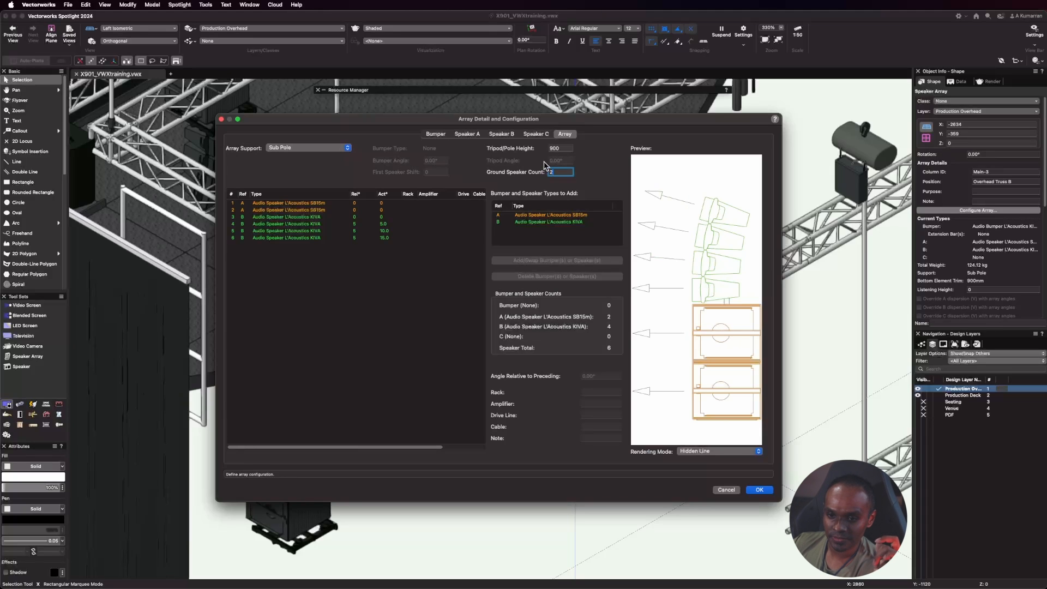
pyautogui.click(570, 149)
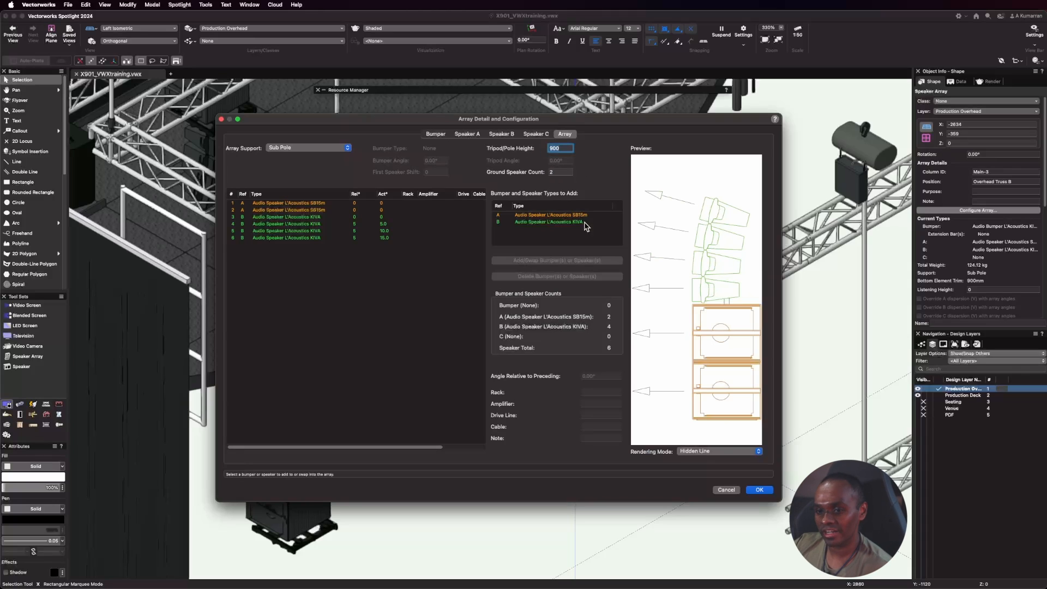
pyautogui.write('12')
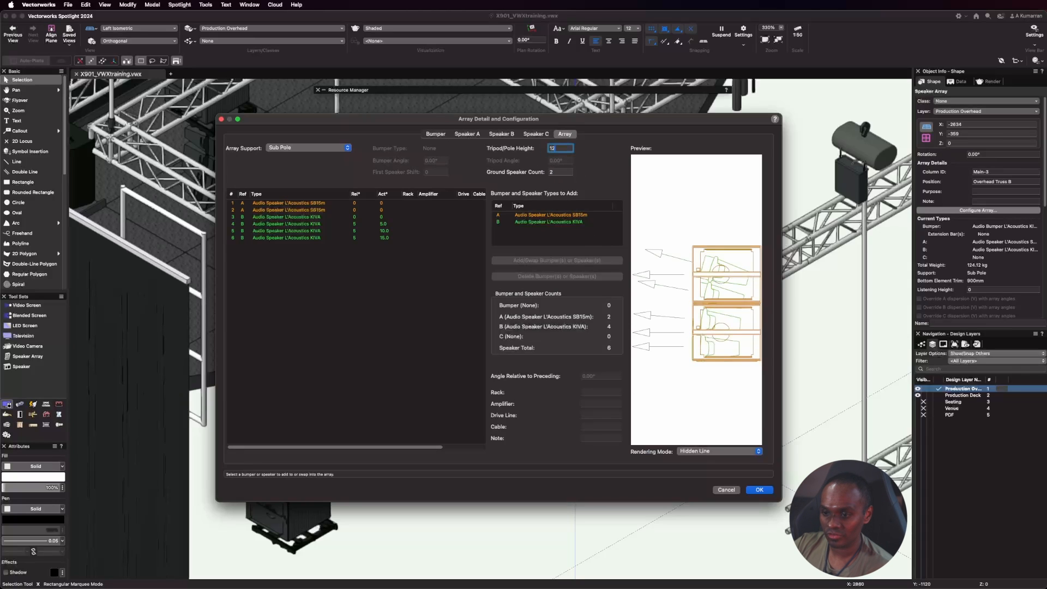
pyautogui.write('00')
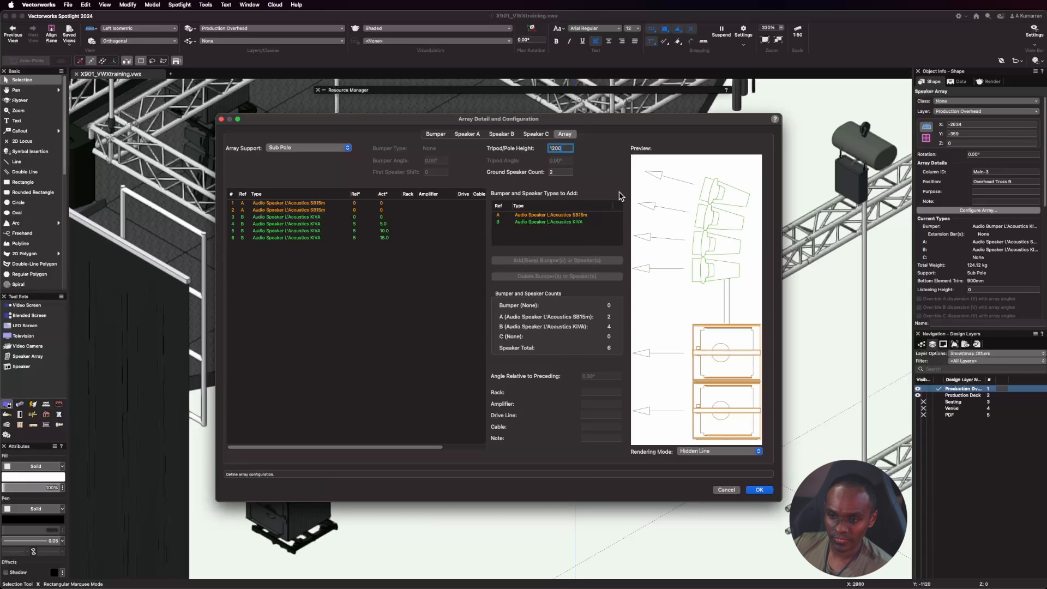
# Delete the last two KIVA speakers from the sub pole array, apply the configuration, and select the array in the view.
pyautogui.click(280, 237)
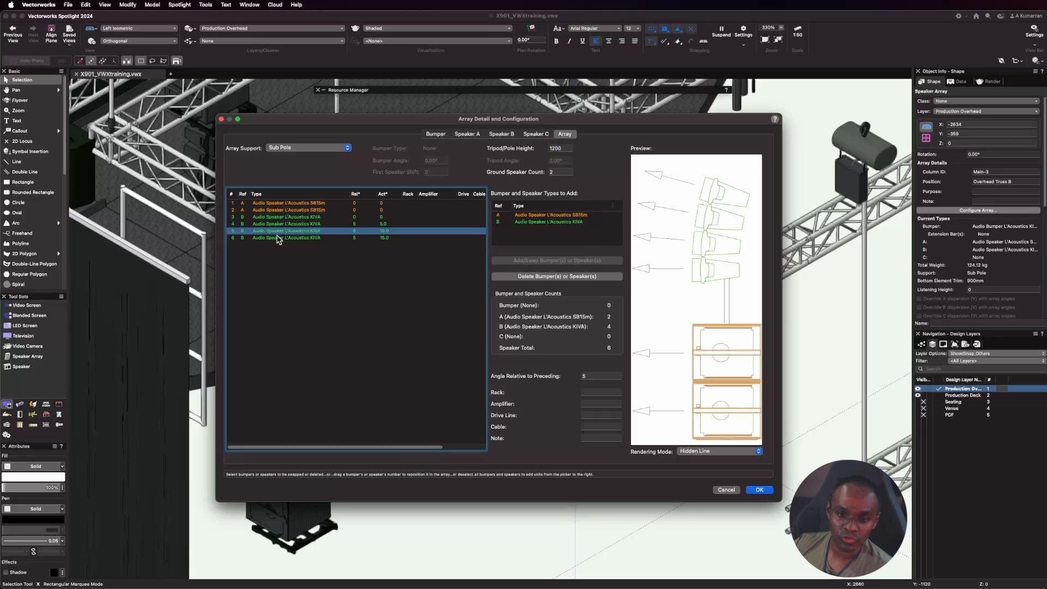
pyautogui.keyDown('shift'); pyautogui.click(293, 231); pyautogui.keyUp('shift')
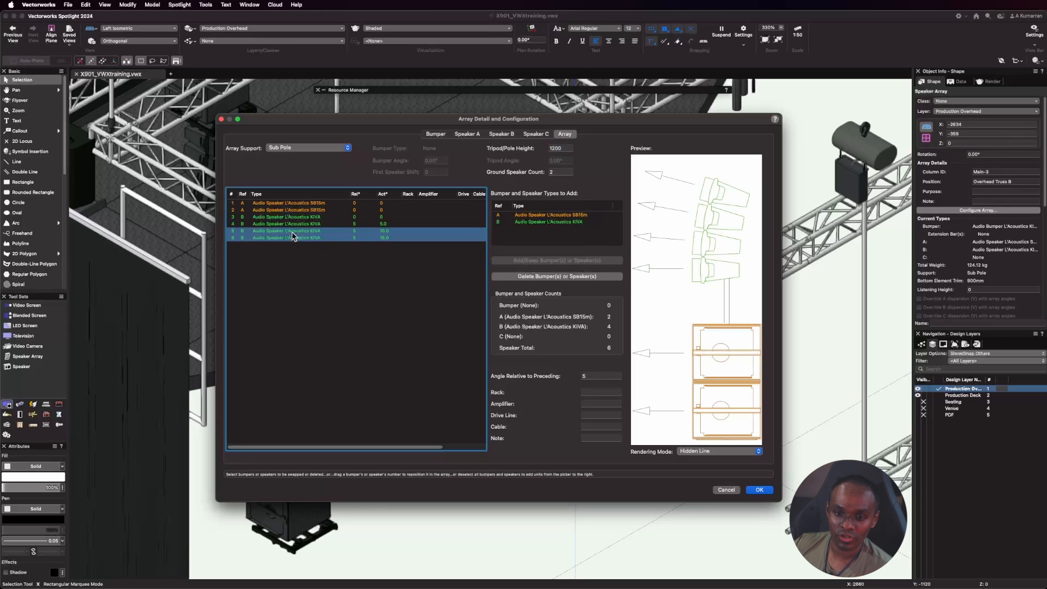
pyautogui.click(540, 276)
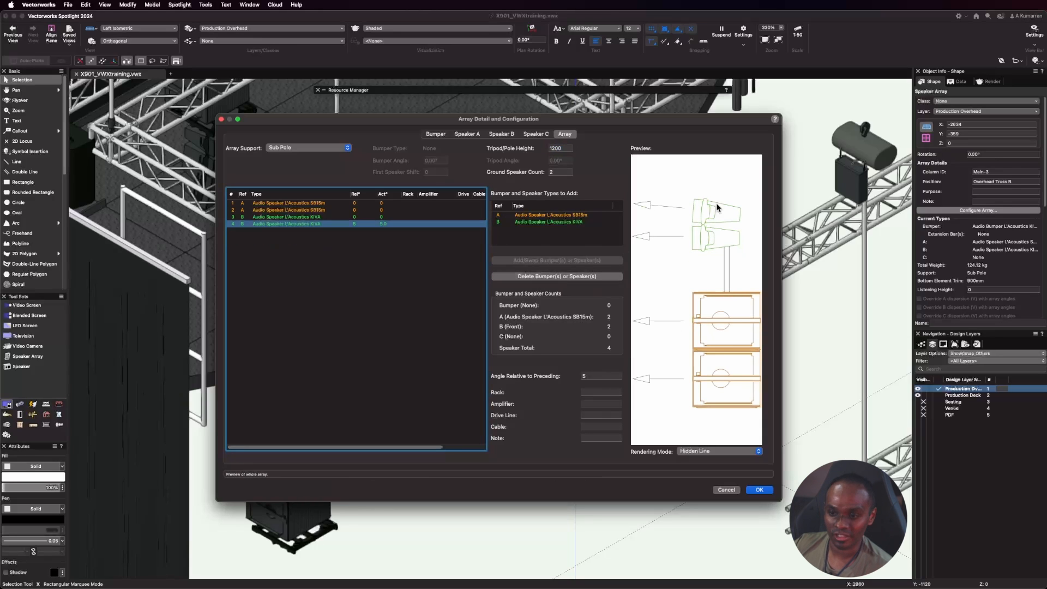
pyautogui.click(759, 490)
pyautogui.click(479, 530)
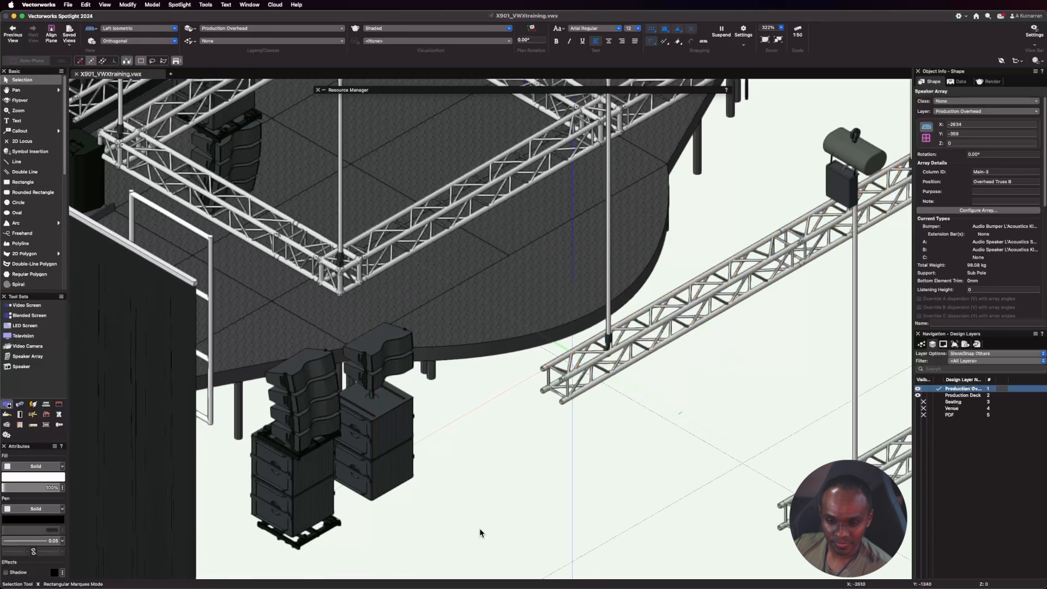
pyautogui.scroll(-1, 493, 388)
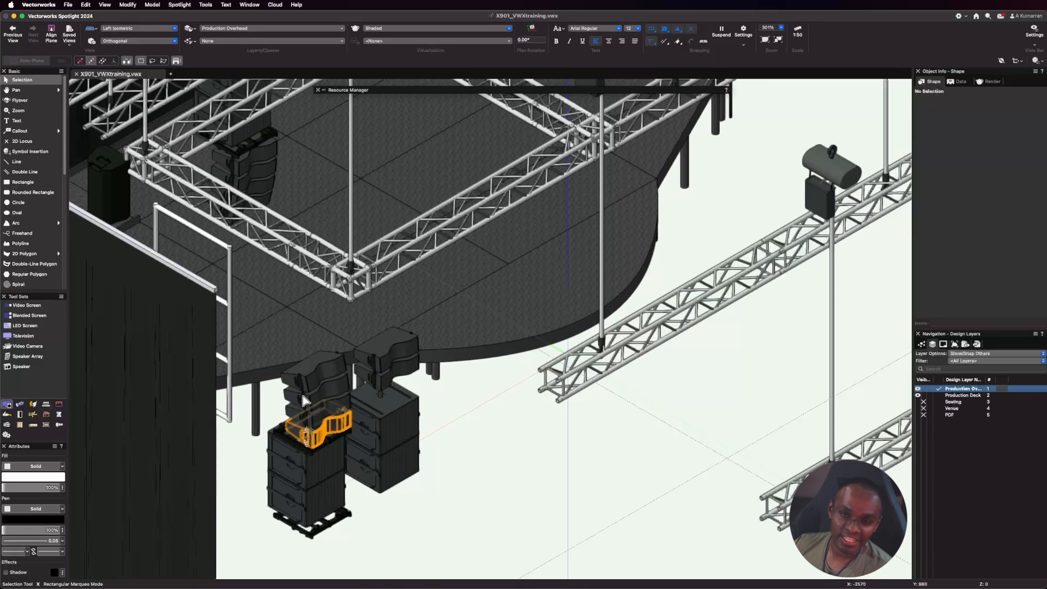
pyautogui.click(380, 397)
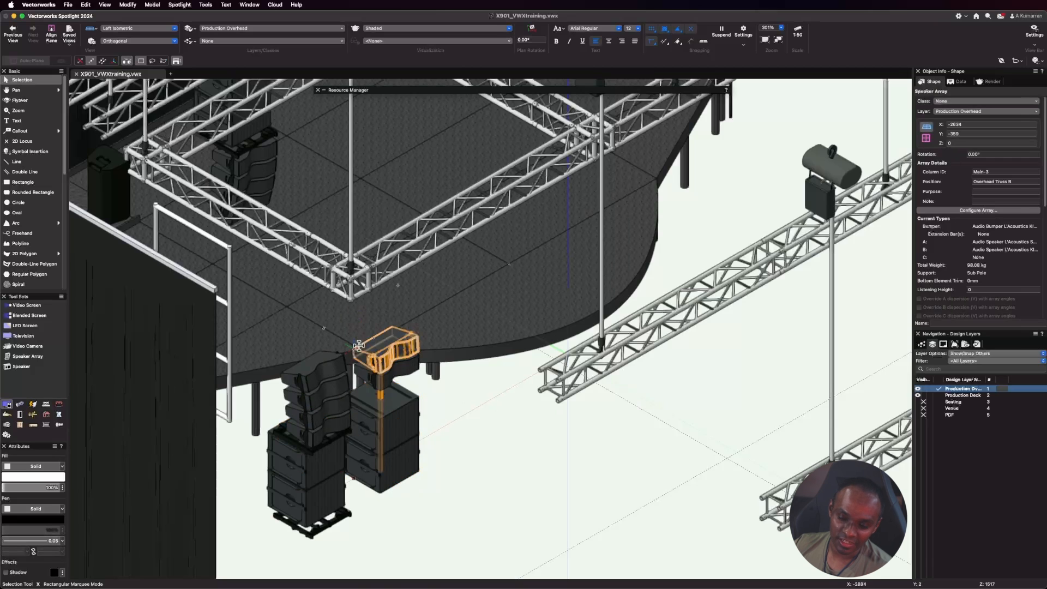
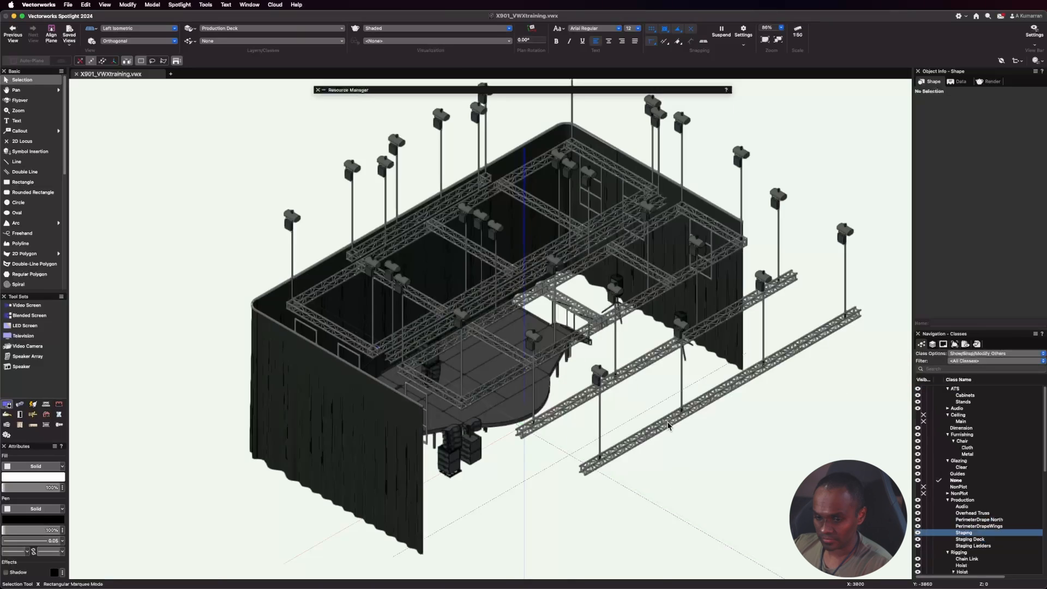
# Hide the PerimeterDrape North, PerimeterDrapeWings, Staging, Staging Deck and Staging Ladders classes to expose the speakers.
pyautogui.scroll(5, 554, 350)
pyautogui.scroll(-3, 553, 349)
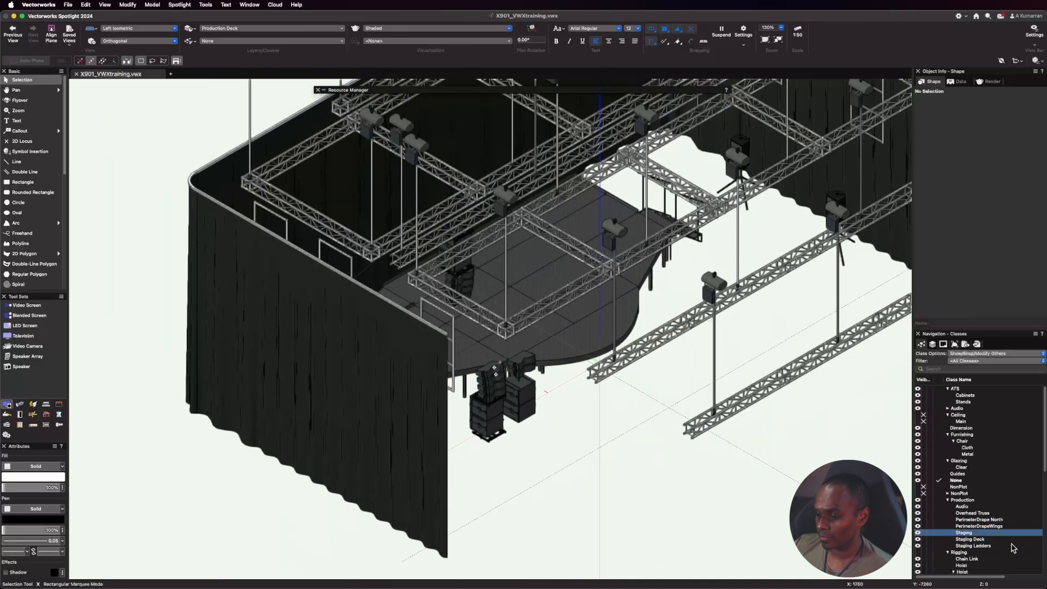
pyautogui.click(924, 526)
pyautogui.click(924, 519)
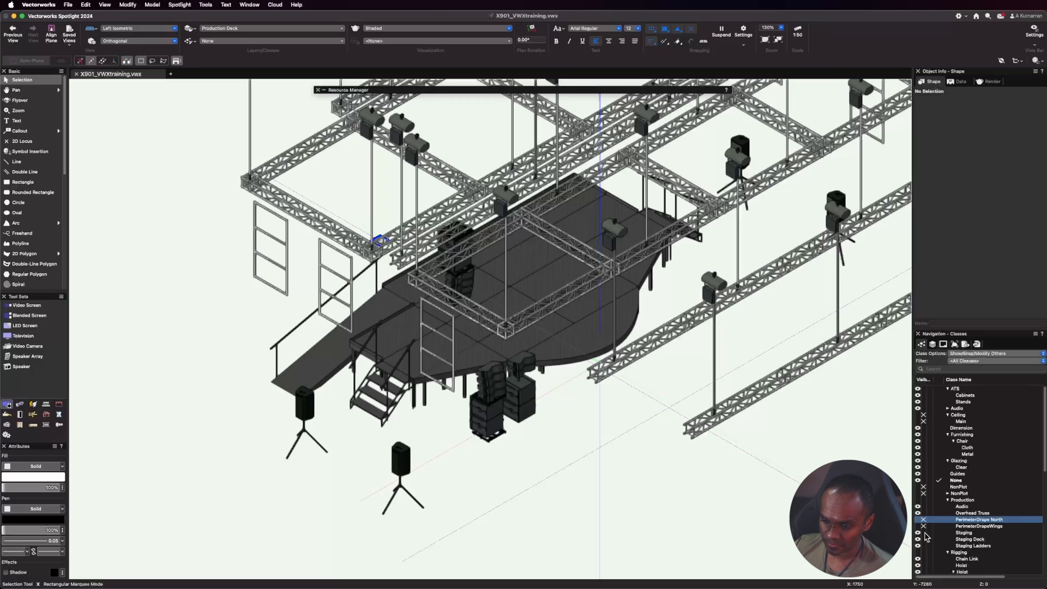
pyautogui.click(923, 532)
pyautogui.click(923, 538)
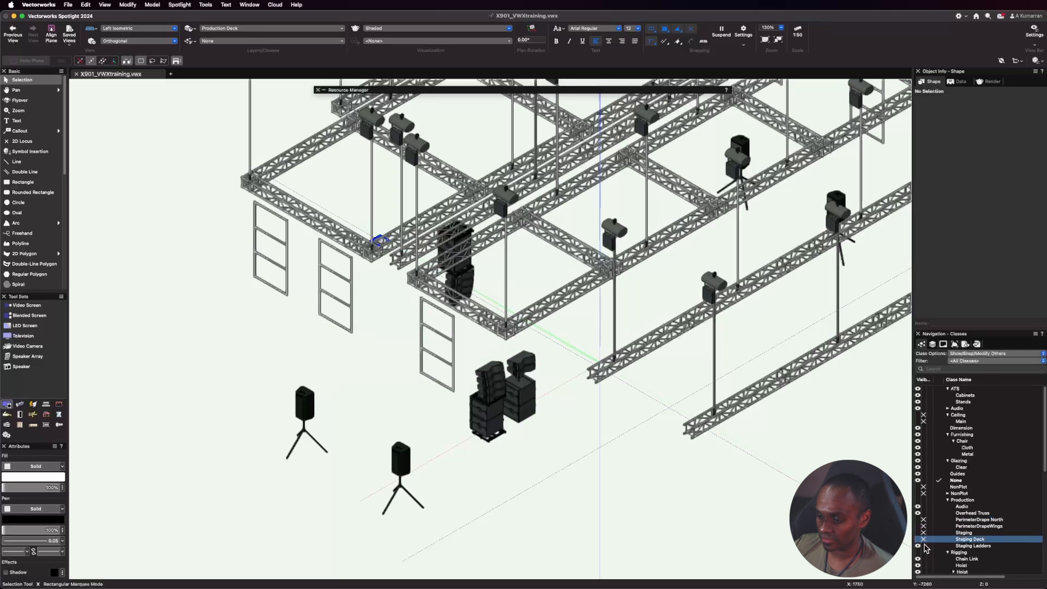
pyautogui.click(923, 545)
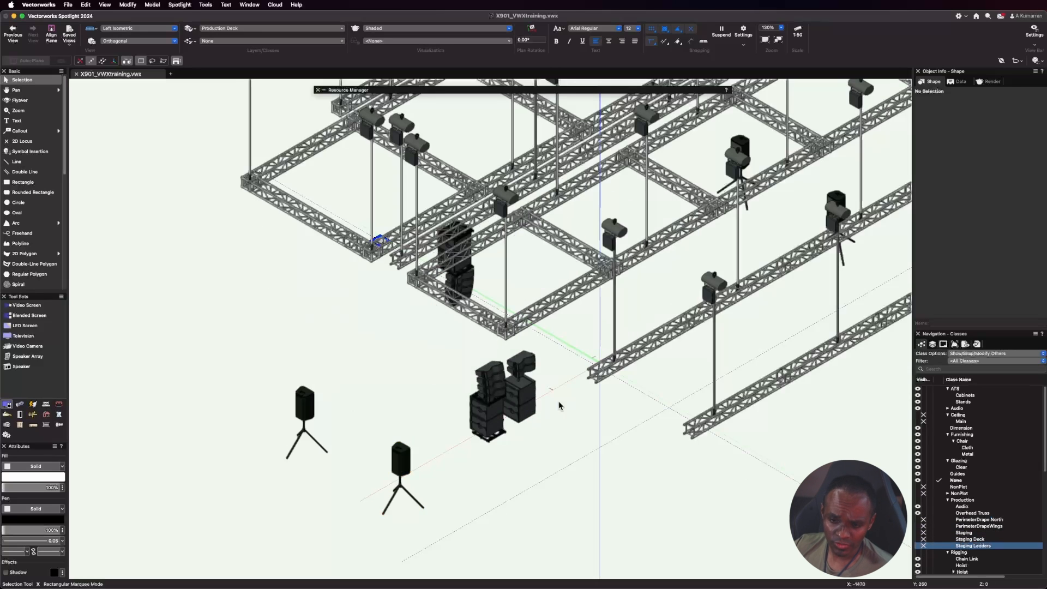
# Switch to the Left view of the speaker arrays and make Production Overhead the active design layer.
pyautogui.scroll(-1, 306, 341)
pyautogui.scroll(-1, 307, 341)
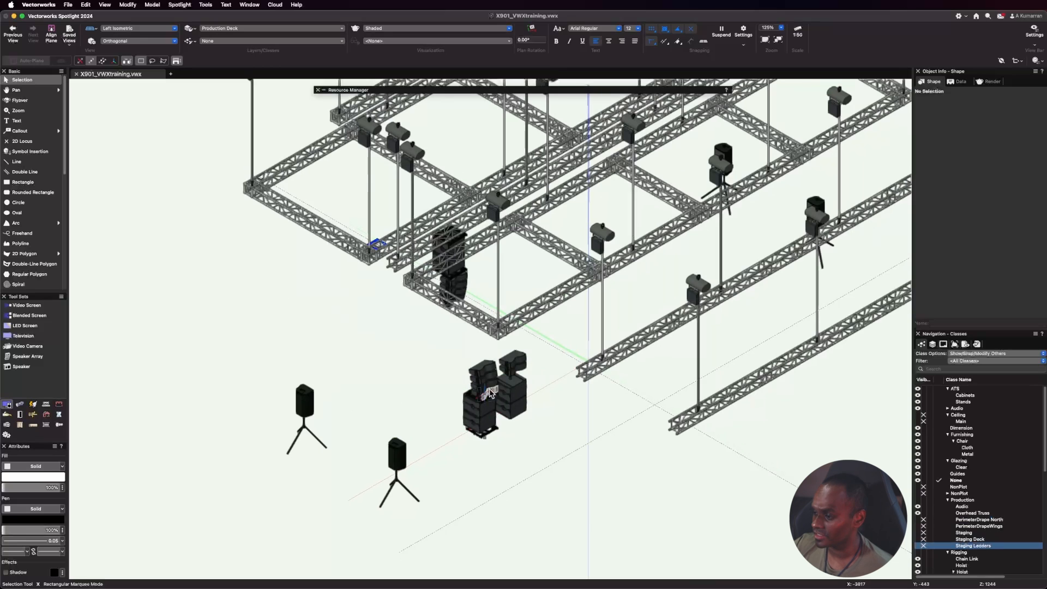
pyautogui.scroll(4, 518, 384)
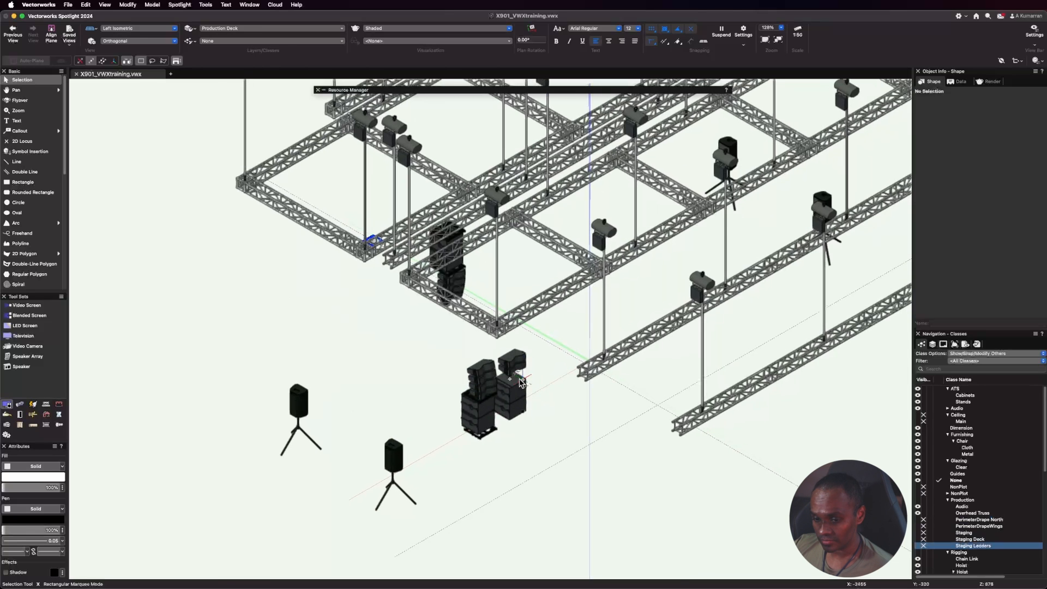
pyautogui.scroll(-2, 547, 430)
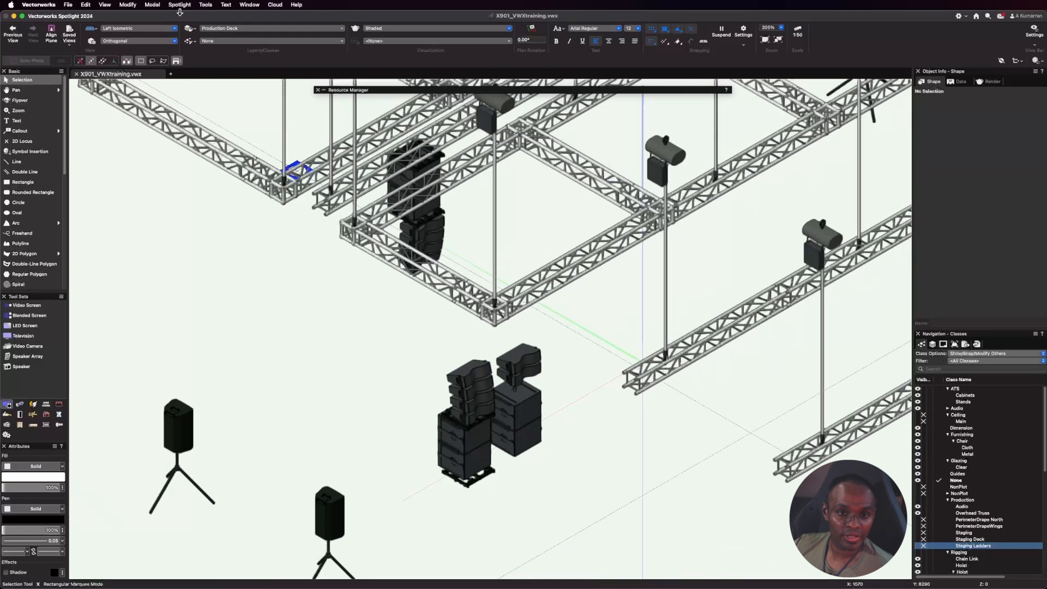
pyautogui.click(136, 34)
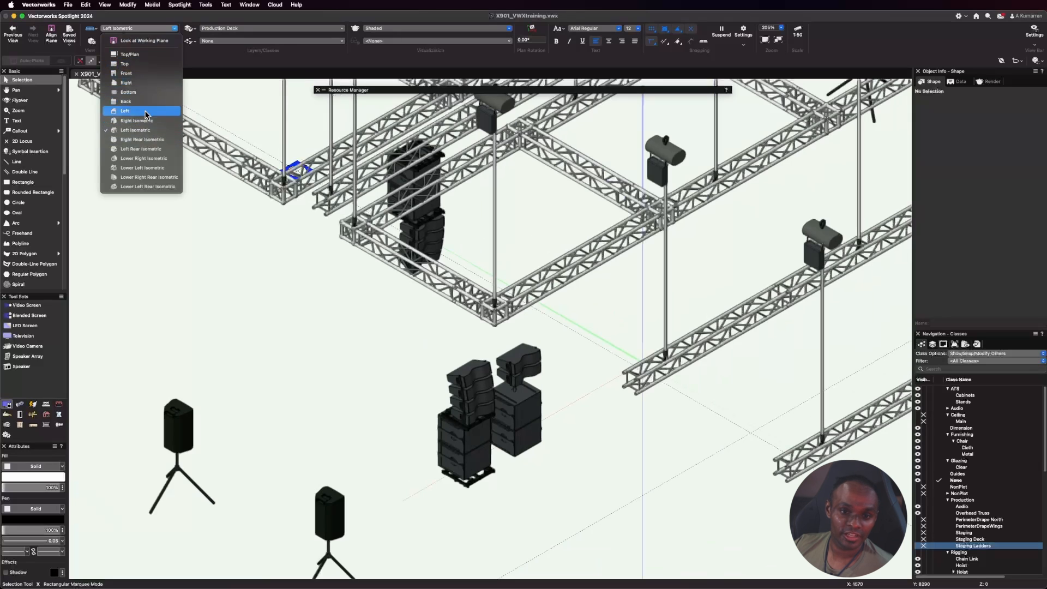
pyautogui.click(140, 109)
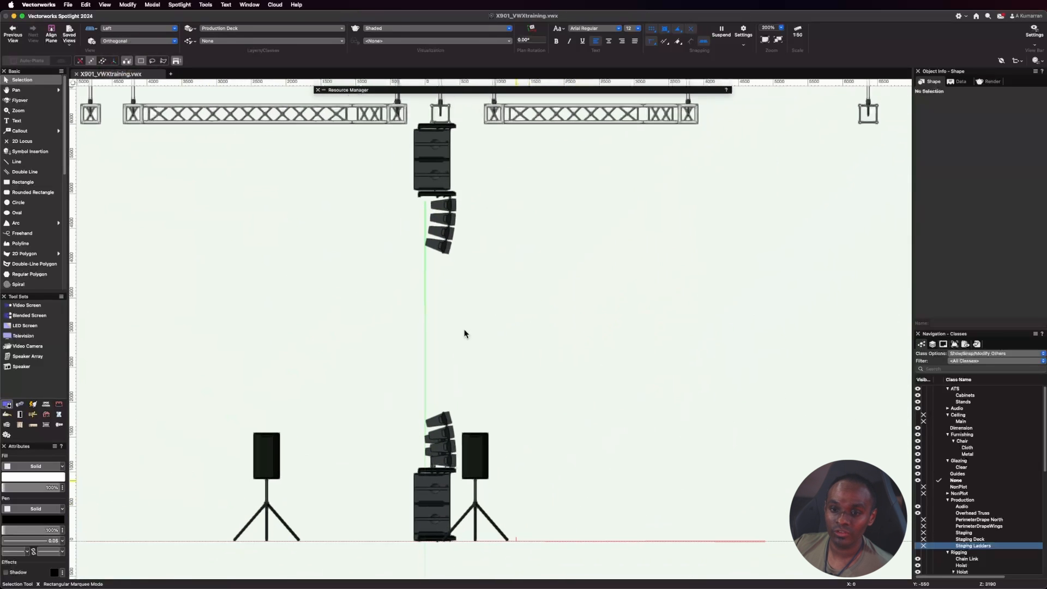
pyautogui.scroll(5, 435, 142)
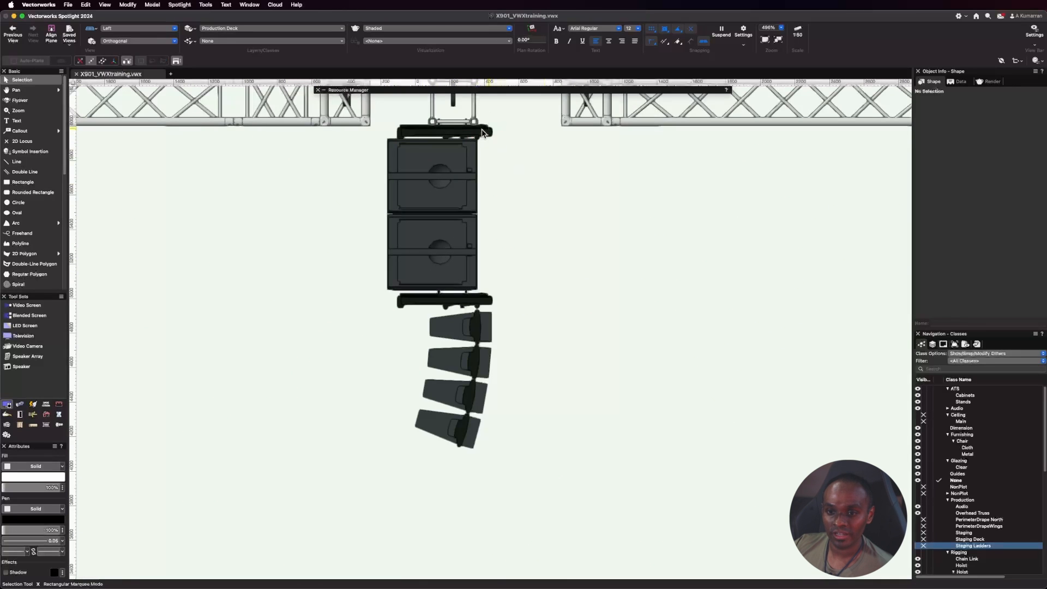
pyautogui.click(937, 348)
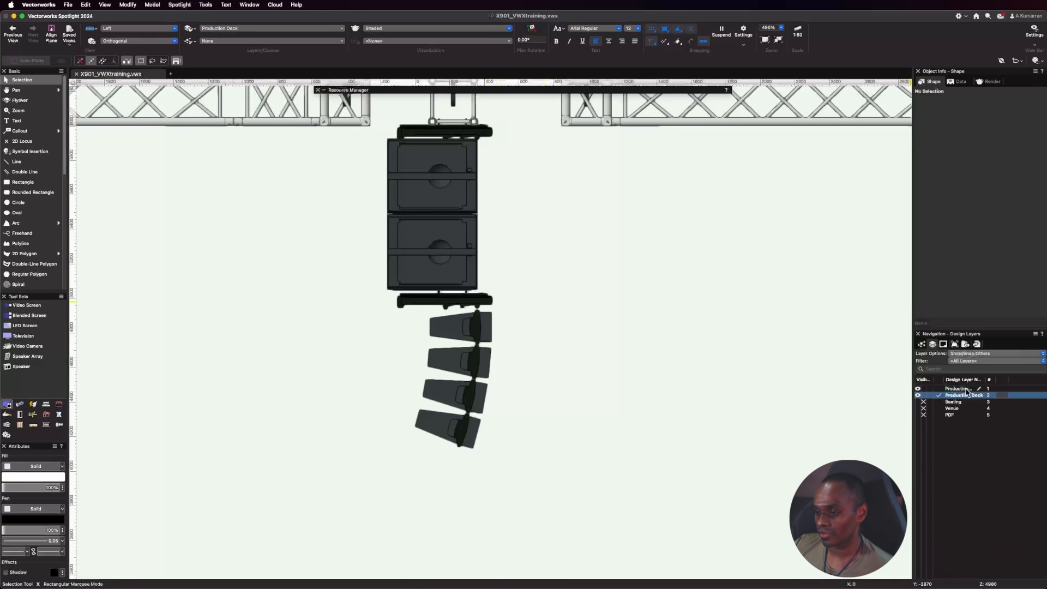
pyautogui.doubleClick(965, 389)
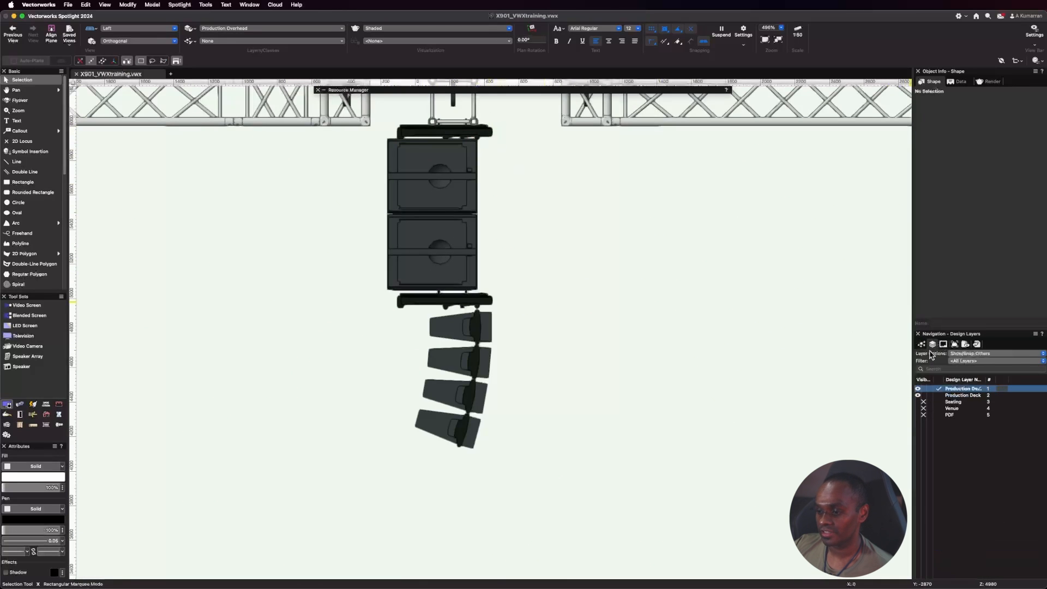
# Examine the flown array's object information by selecting its upper bumper, subwoofers and lower bumper in turn.
pyautogui.click(455, 133)
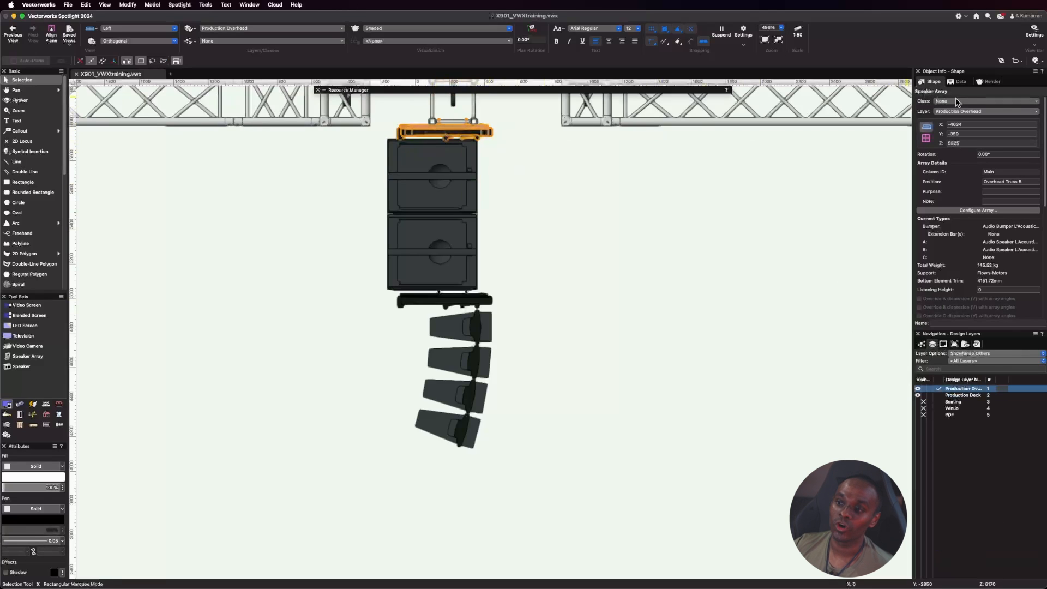
pyautogui.click(432, 192)
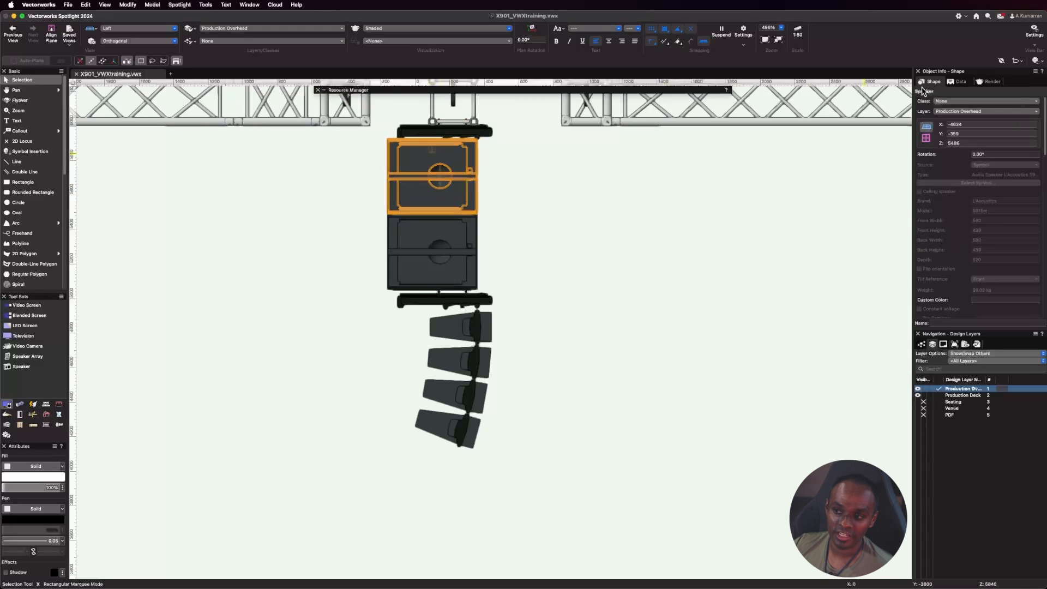
pyautogui.click(432, 248)
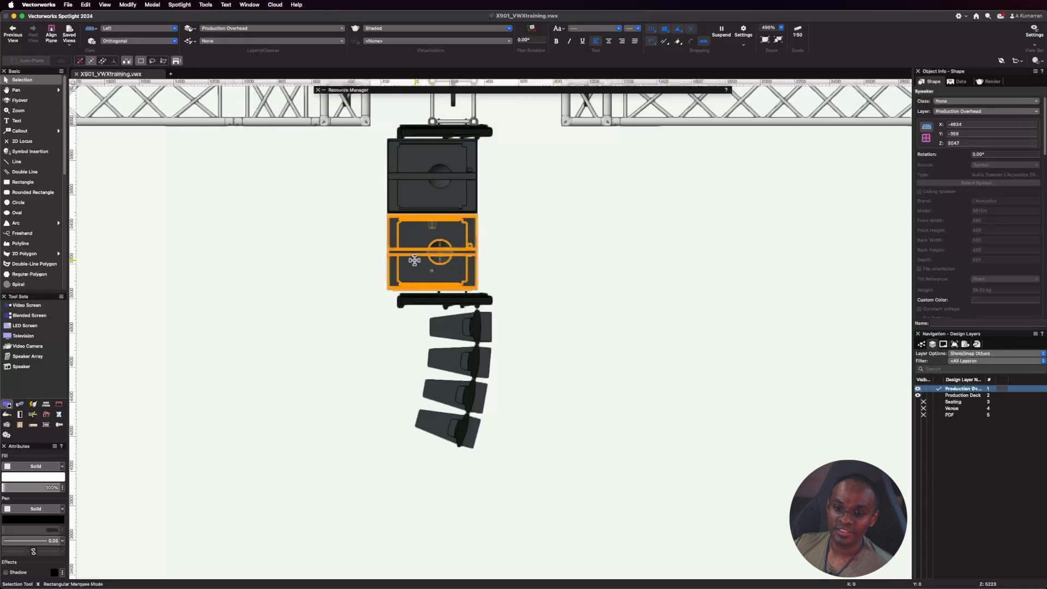
pyautogui.click(426, 301)
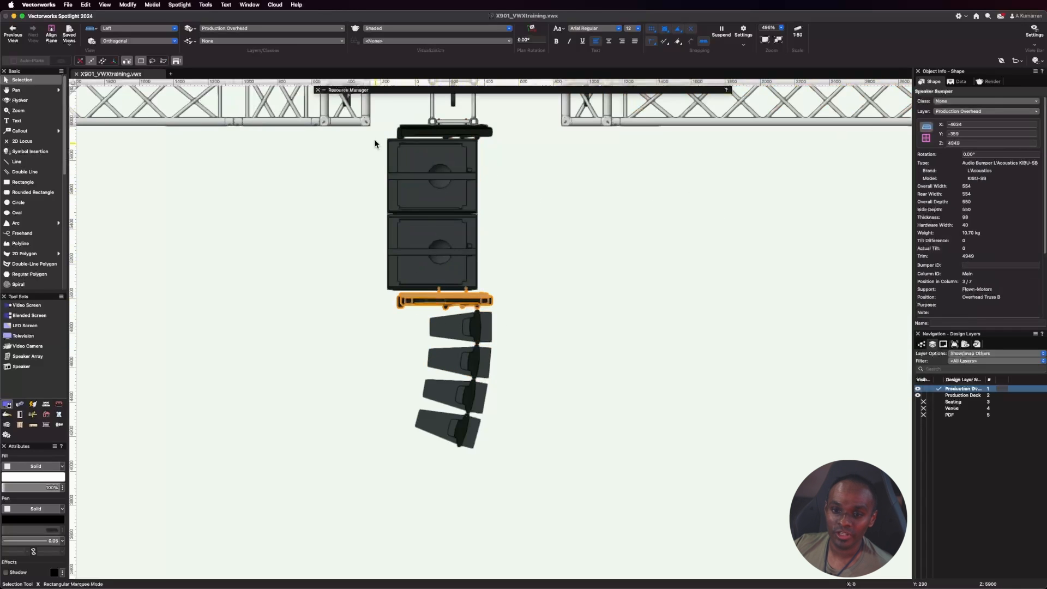
pyautogui.click(485, 134)
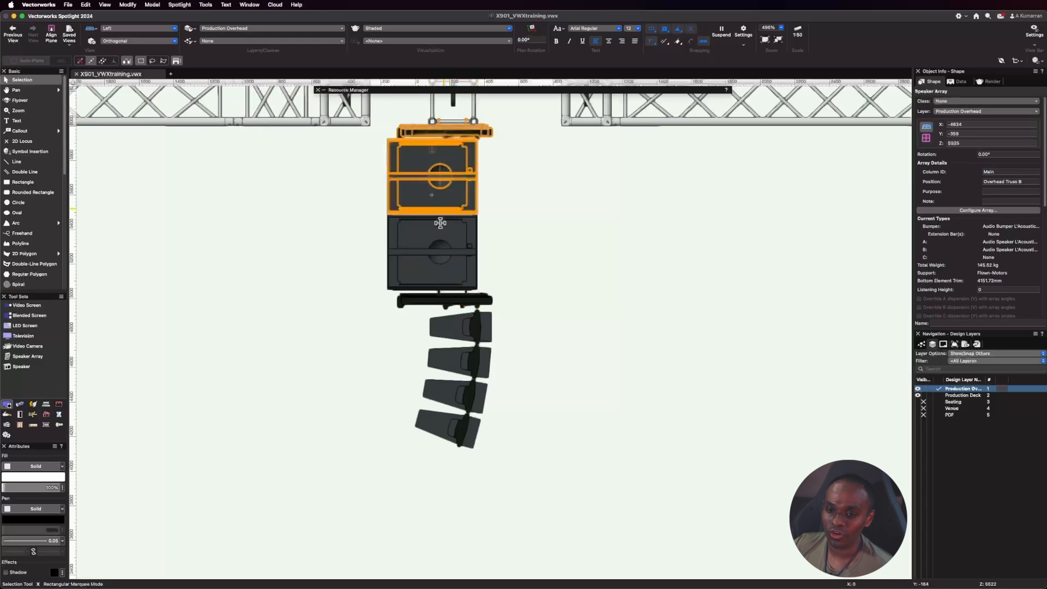
pyautogui.click(587, 343)
# Examine the ground-stacked array by selecting its bumpers and upper subwoofer.
pyautogui.scroll(-4, 398, 231)
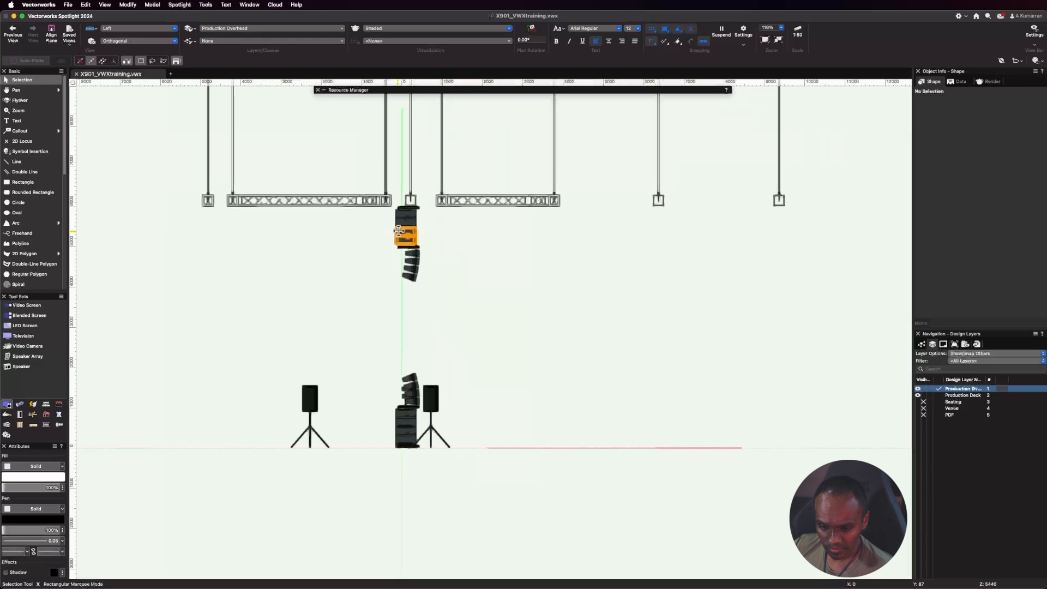
pyautogui.scroll(5, 410, 424)
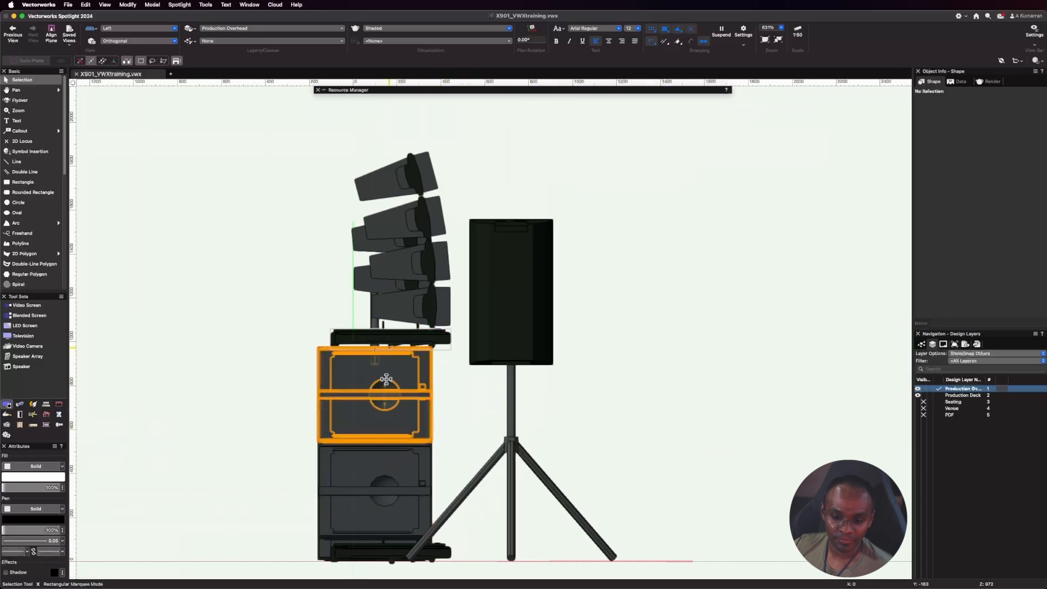
pyautogui.click(373, 555)
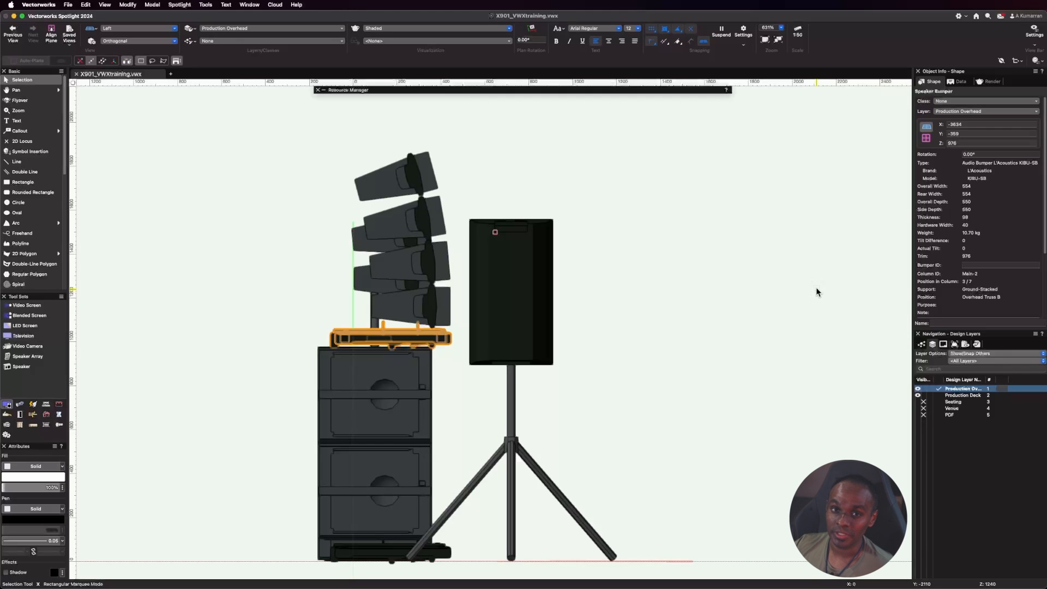
pyautogui.click(413, 400)
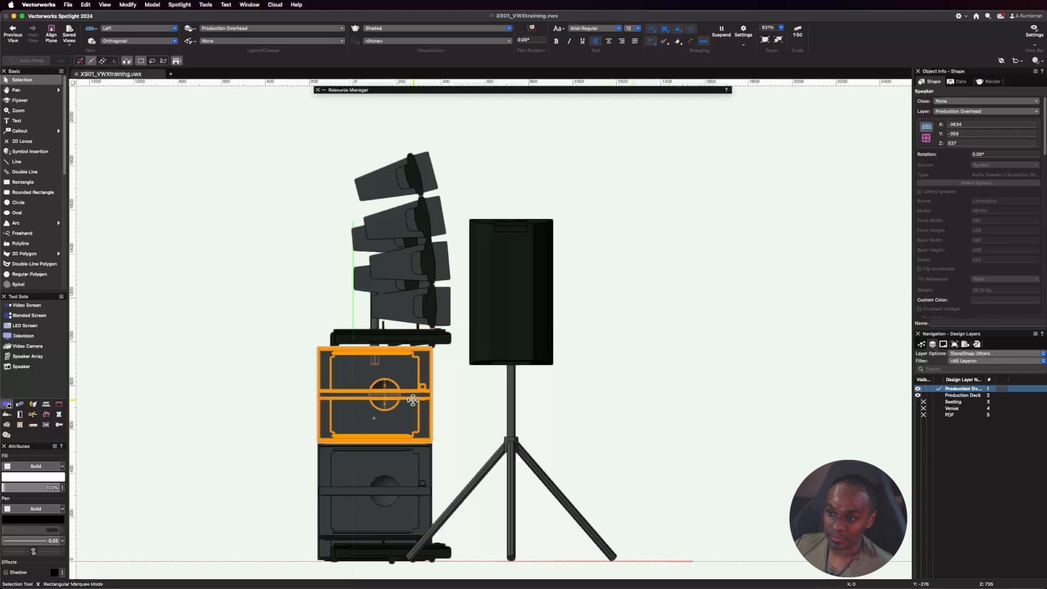
# Return to the Left Isometric view and show the Seating layer together with the whole rig.
pyautogui.click(139, 28)
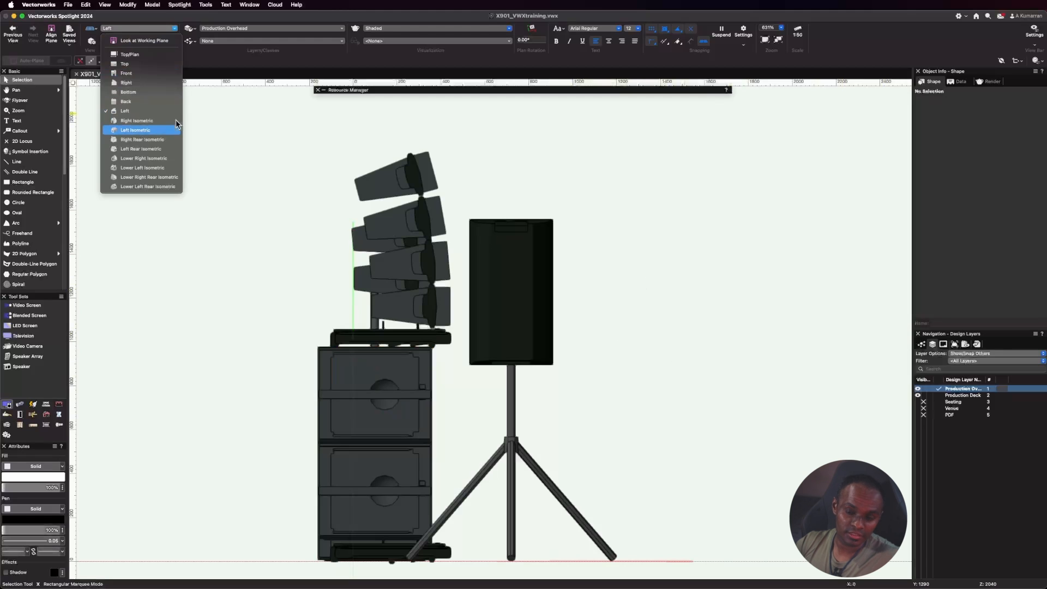
pyautogui.click(176, 120)
pyautogui.scroll(-3, 424, 318)
pyautogui.scroll(-2, 456, 388)
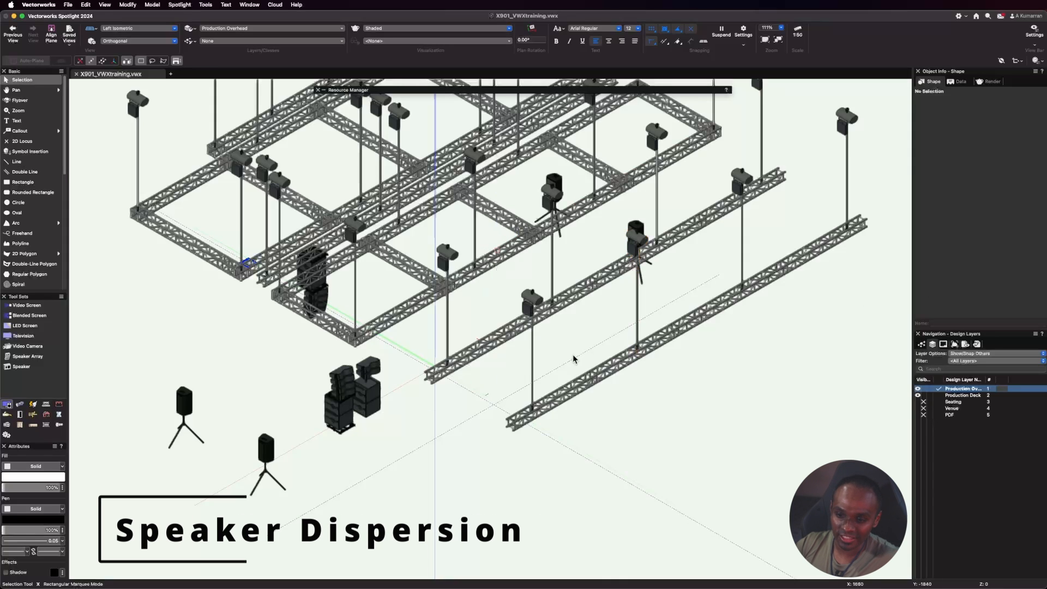
pyautogui.click(920, 402)
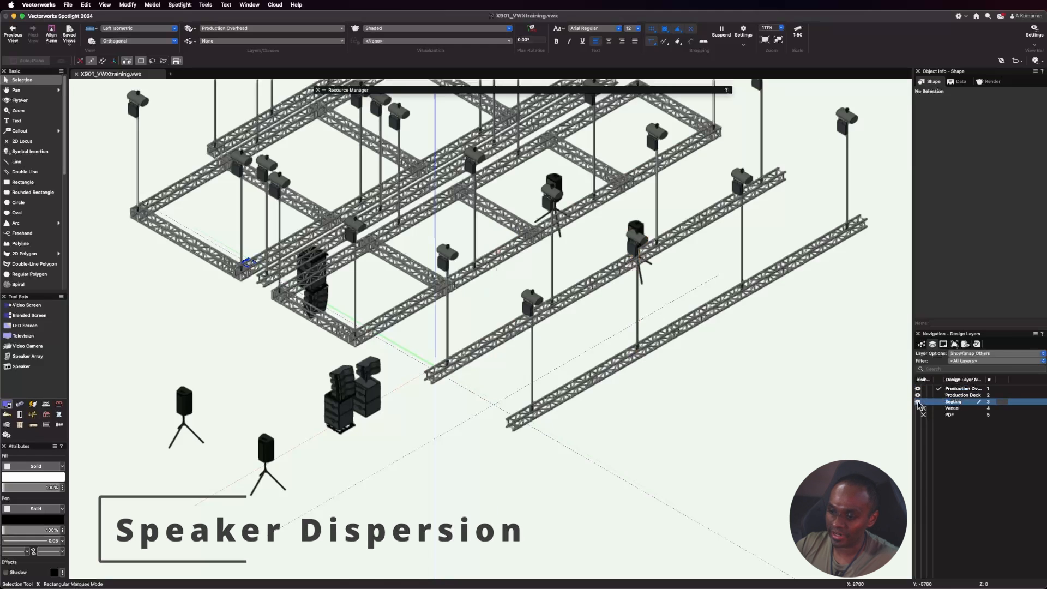
pyautogui.press('super+6')
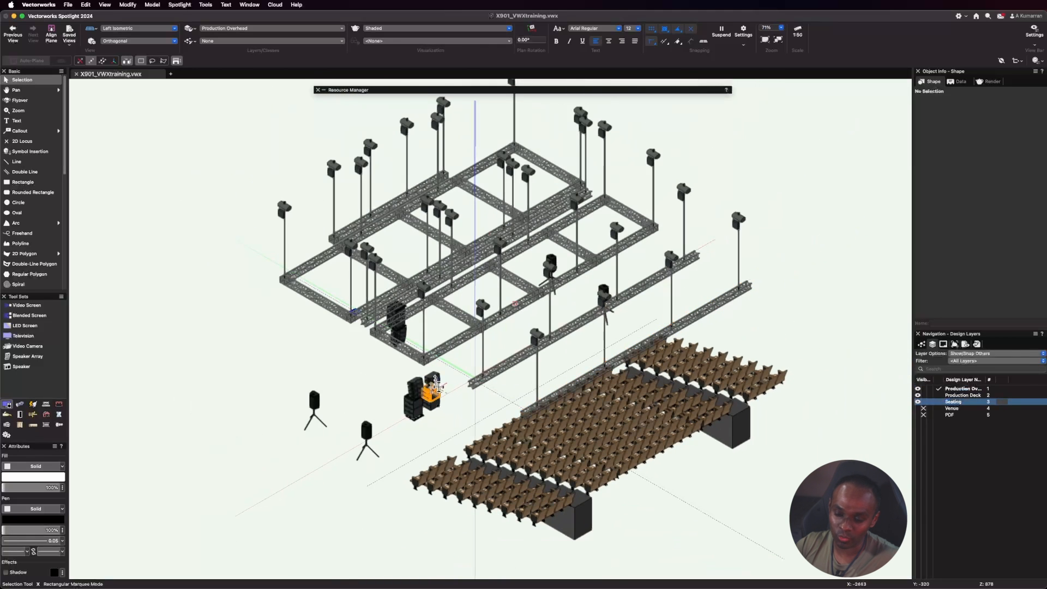
# Delete the ground-stacked and sub pole arrays standing on the floor, keeping the flown array.
pyautogui.scroll(4, 439, 387)
pyautogui.moveTo(344, 356); pyautogui.dragTo(484, 486)
pyautogui.moveTo(449, 452); pyautogui.dragTo(464, 465)
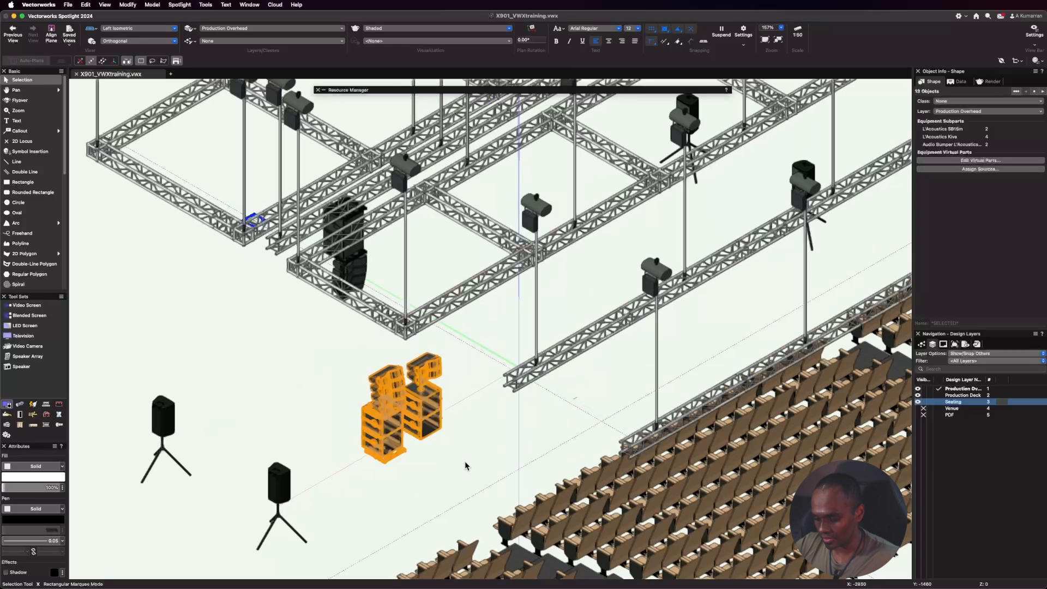
pyautogui.press('Delete')
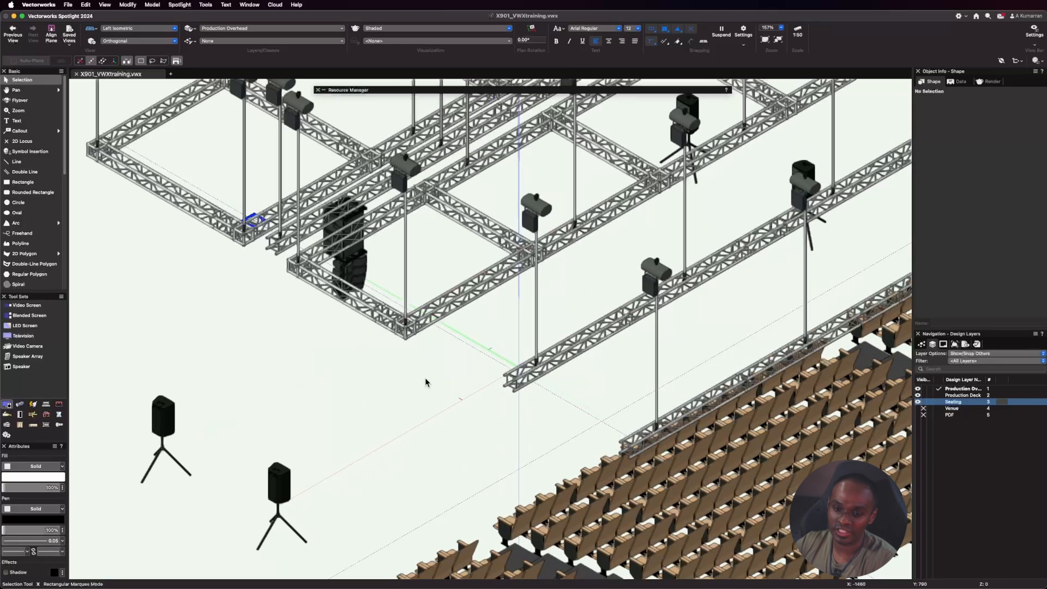
# Switch to the Top/Plan view and examine the flown array's position on Overhead Truss B relative to the seating.
pyautogui.click(129, 28)
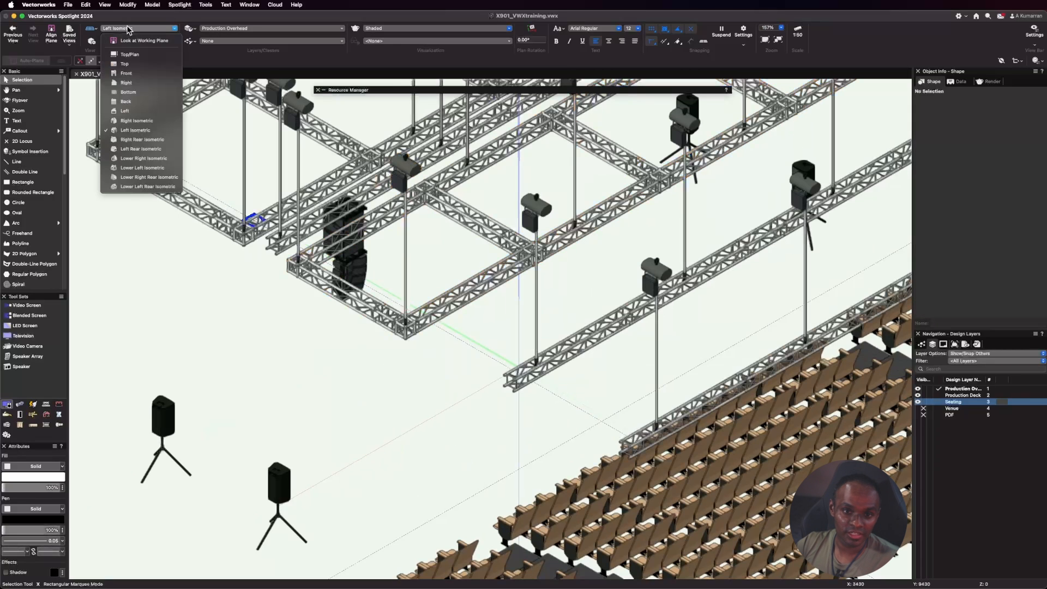
pyautogui.click(150, 57)
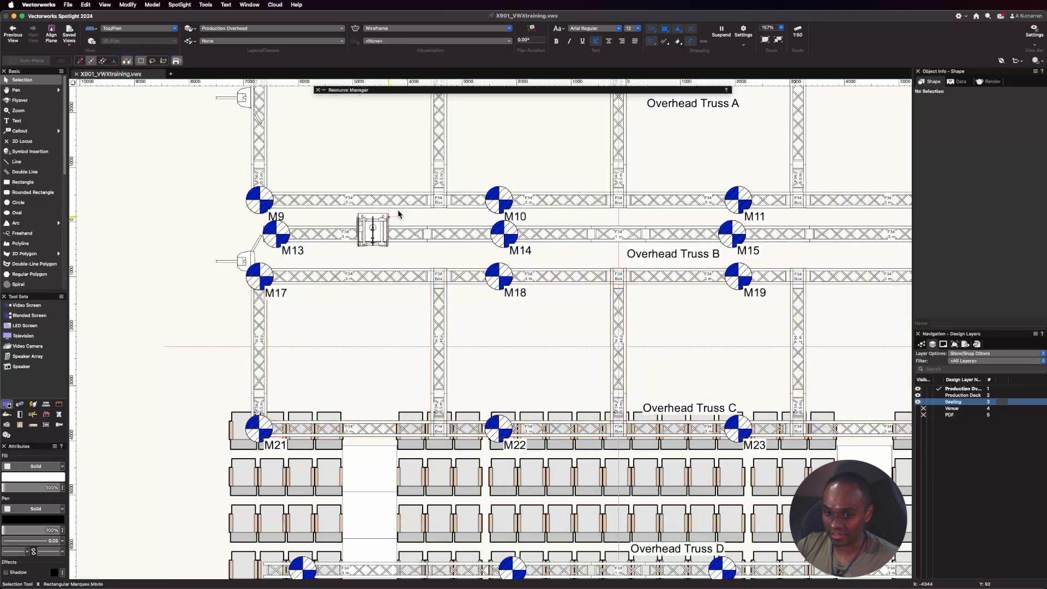
pyautogui.scroll(2, 284, 258)
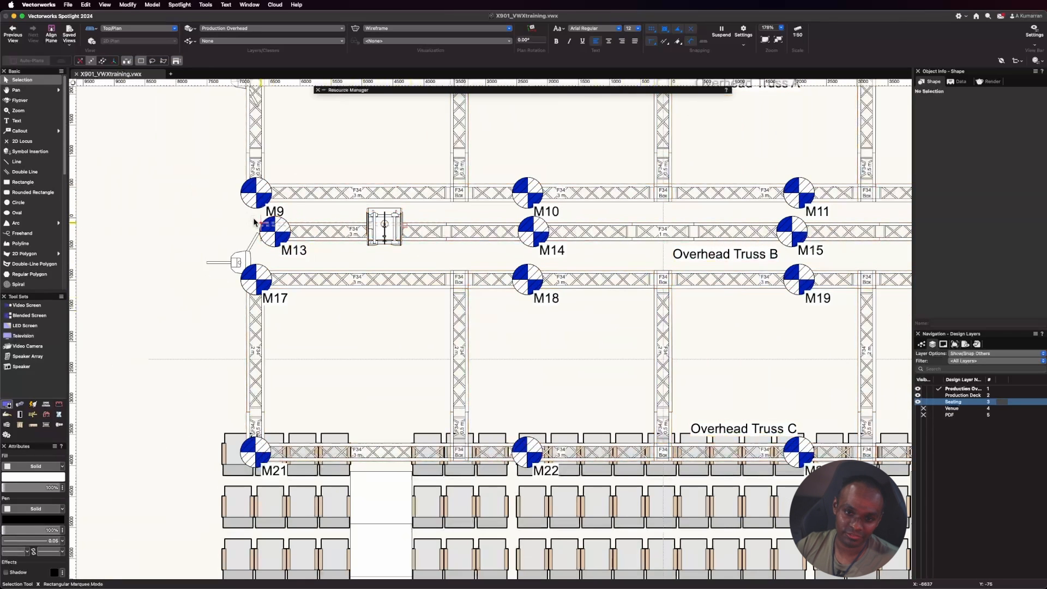
pyautogui.scroll(-1, 239, 316)
pyautogui.scroll(-1, 239, 316)
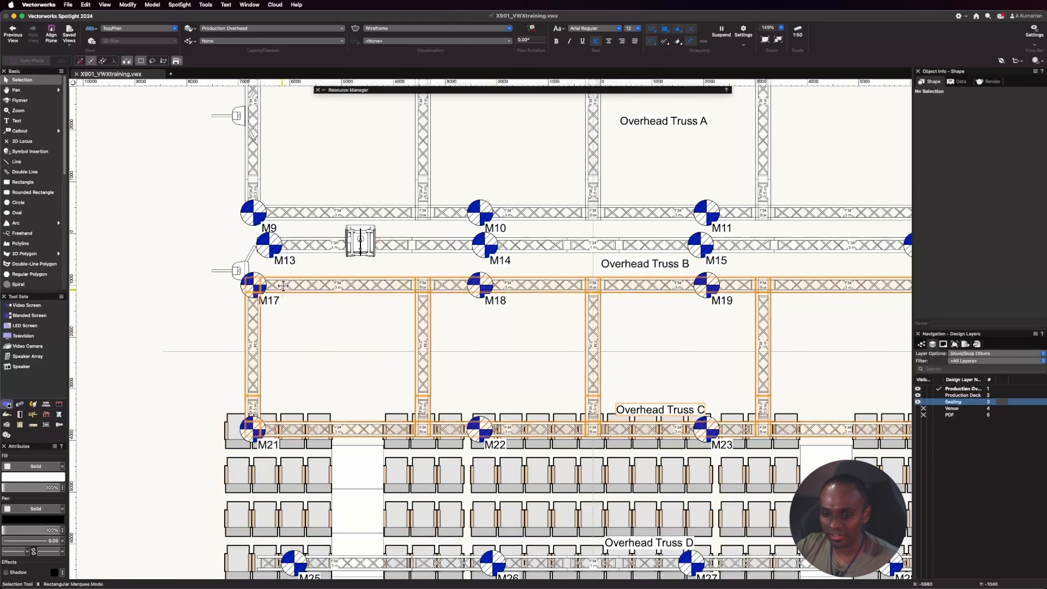
pyautogui.scroll(-1, 239, 244)
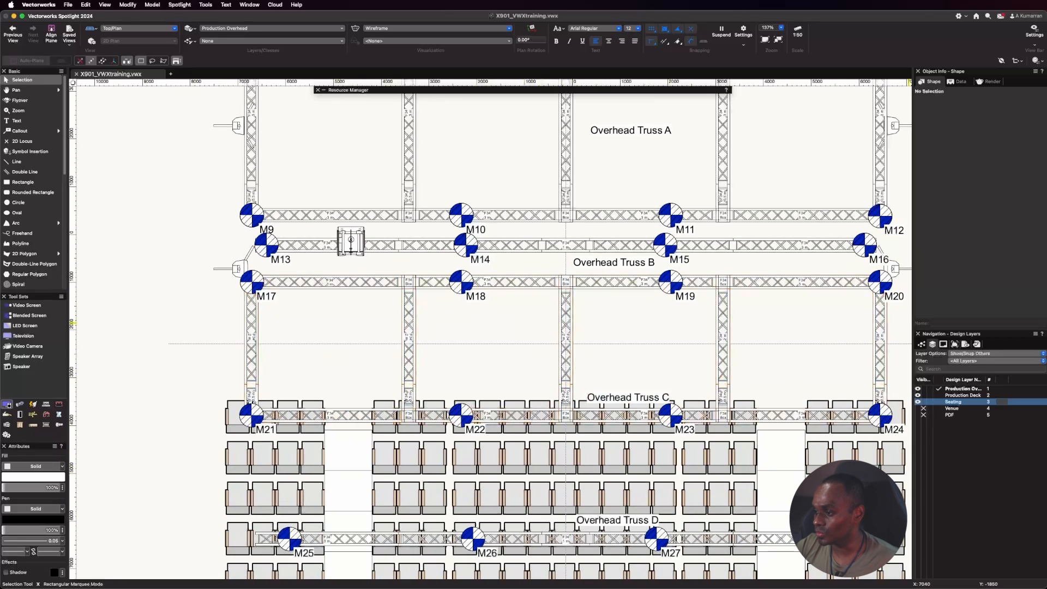
# Switch to the Left view and show dispersion range 1 for the uppermost KIVA speaker in the flown array.
pyautogui.click(131, 31)
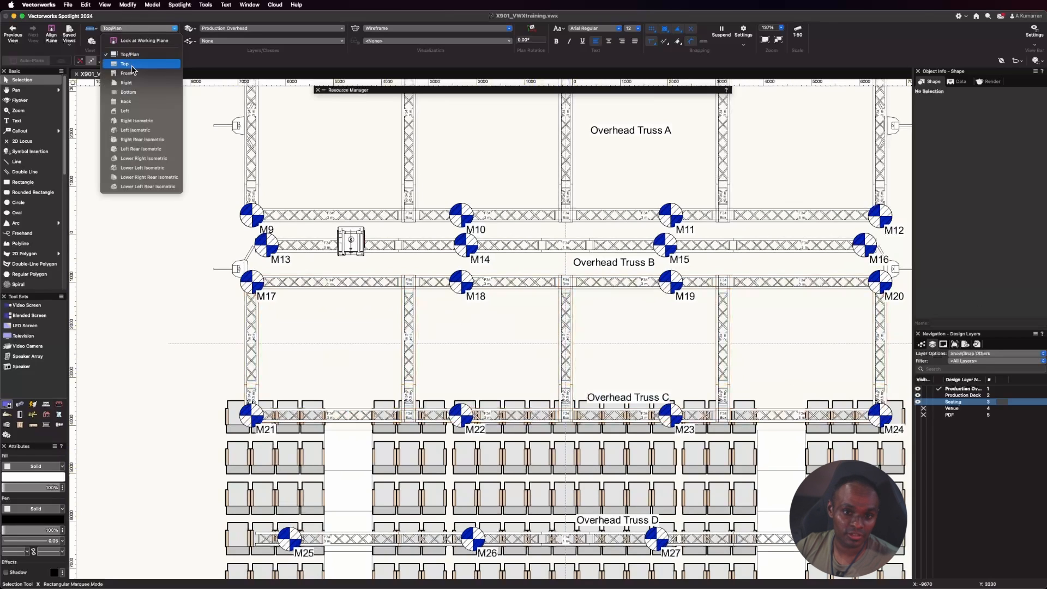
pyautogui.click(192, 100)
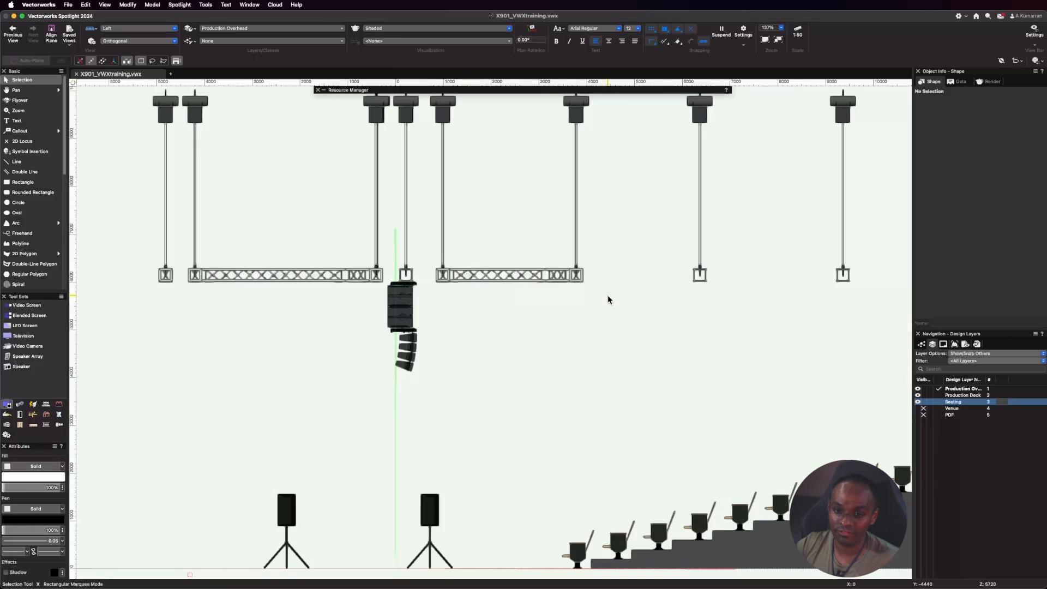
pyautogui.scroll(5, 404, 385)
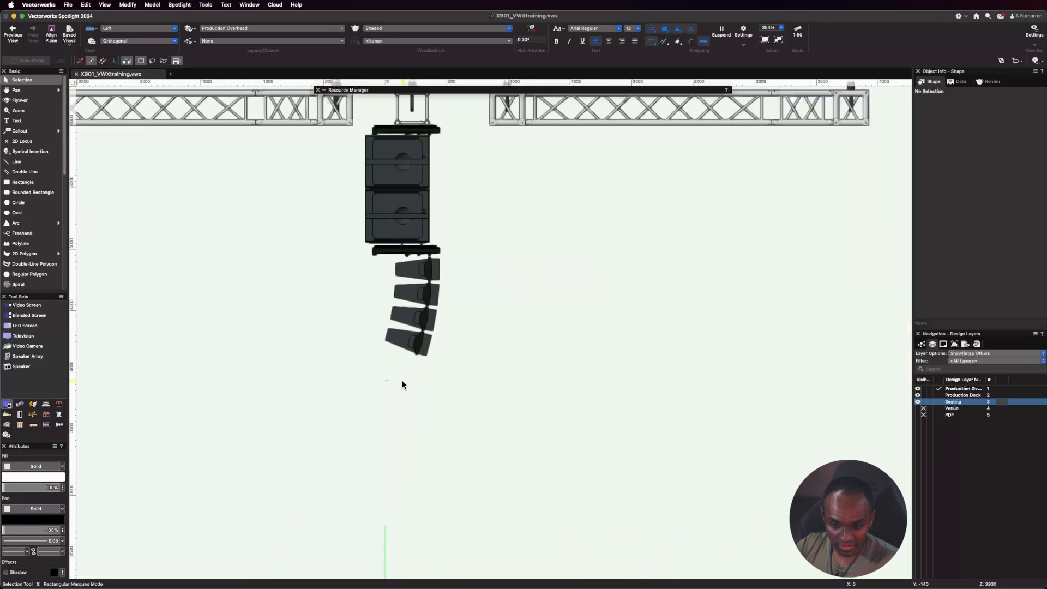
pyautogui.click(428, 269)
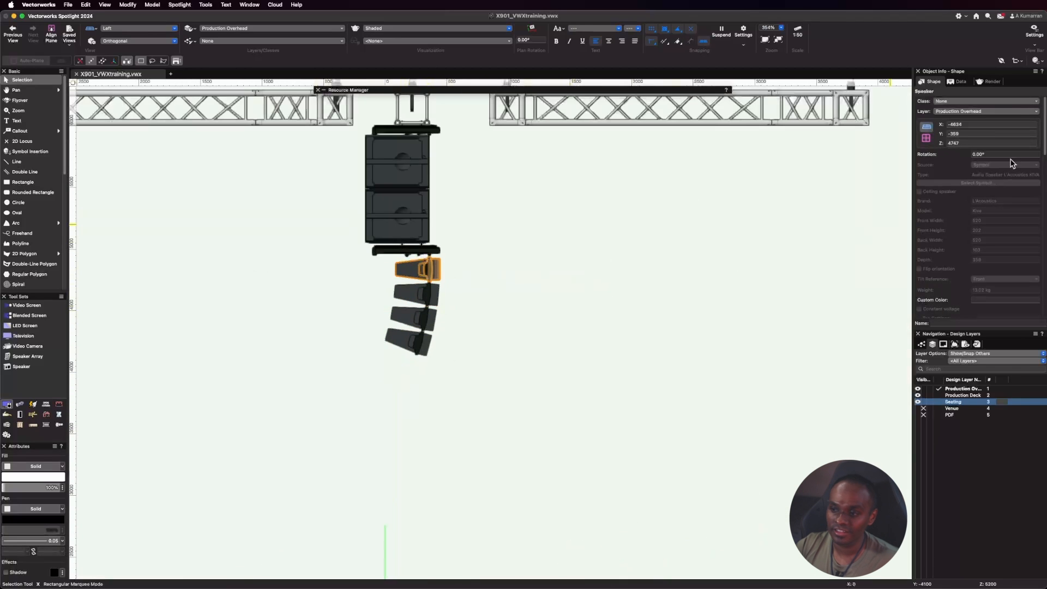
pyautogui.scroll(-10, 975, 197)
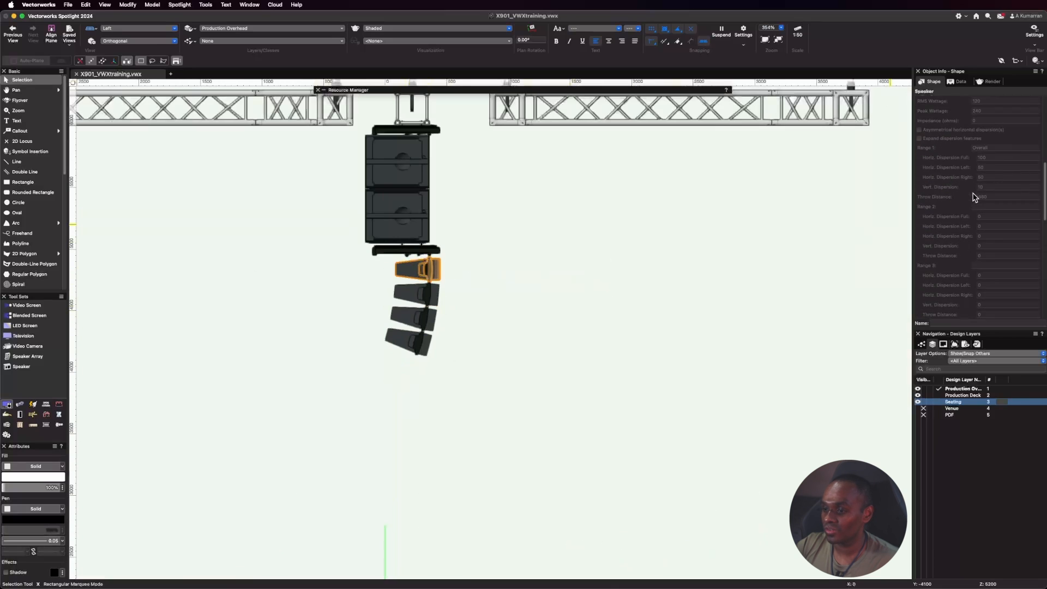
pyautogui.scroll(-2, 960, 235)
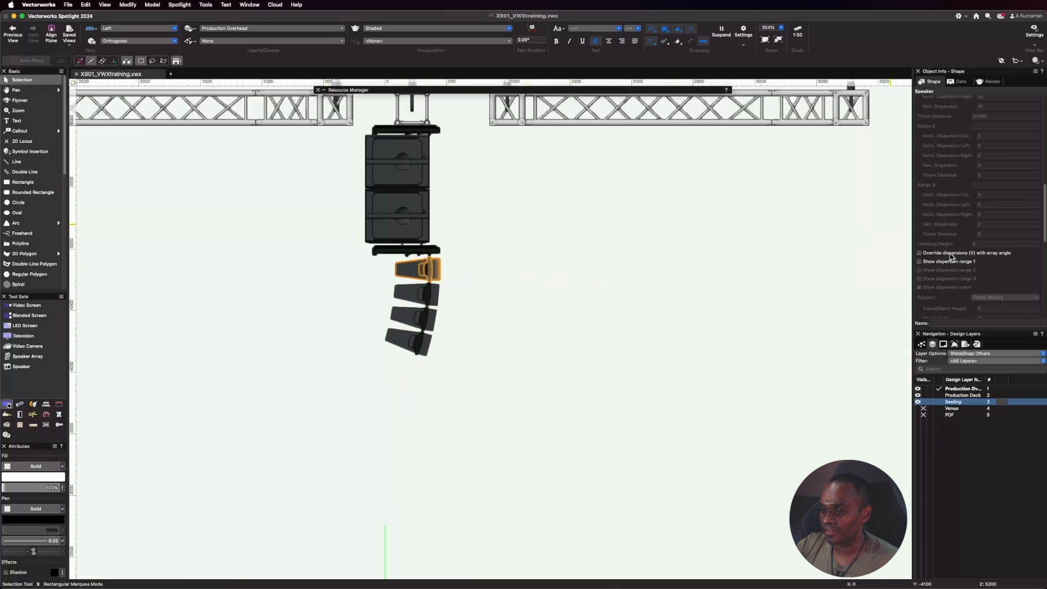
pyautogui.click(920, 262)
pyautogui.scroll(-5, 209, 290)
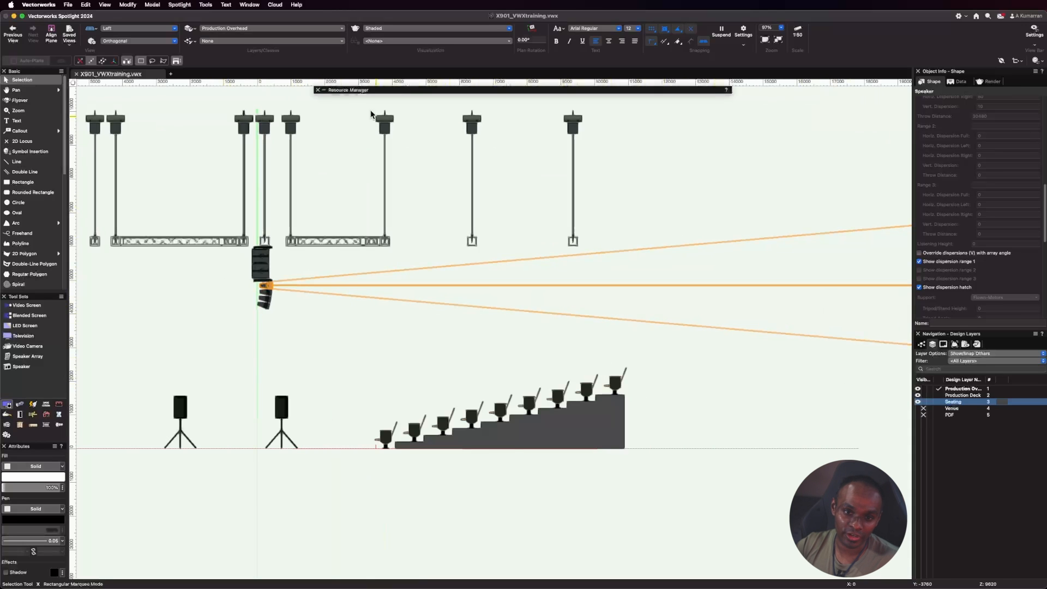
# Switch to the Top/Plan view and examine the speaker's horizontal dispersion over the seating.
pyautogui.click(126, 30)
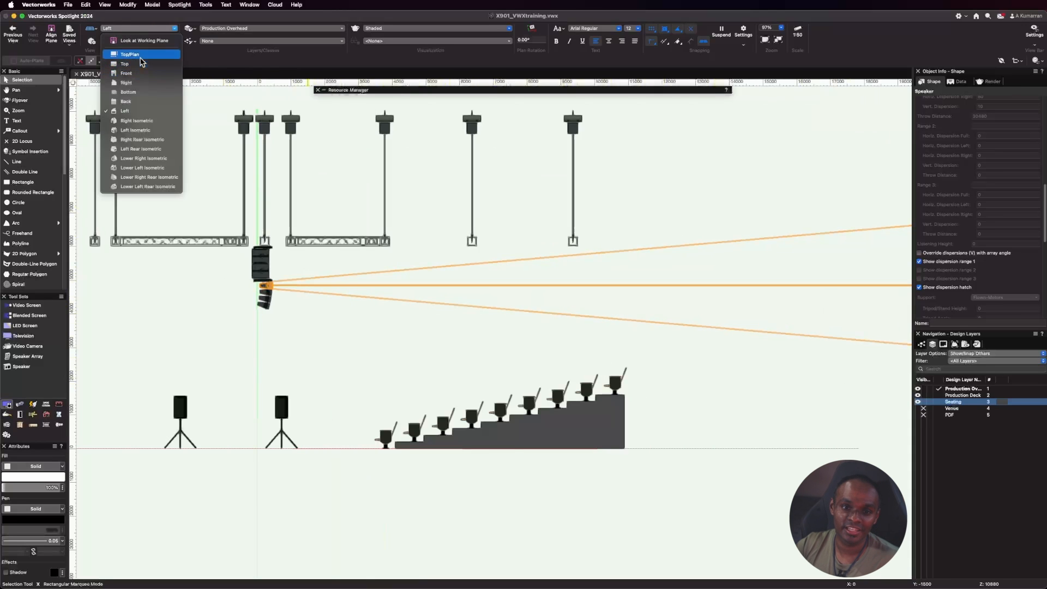
pyautogui.click(142, 54)
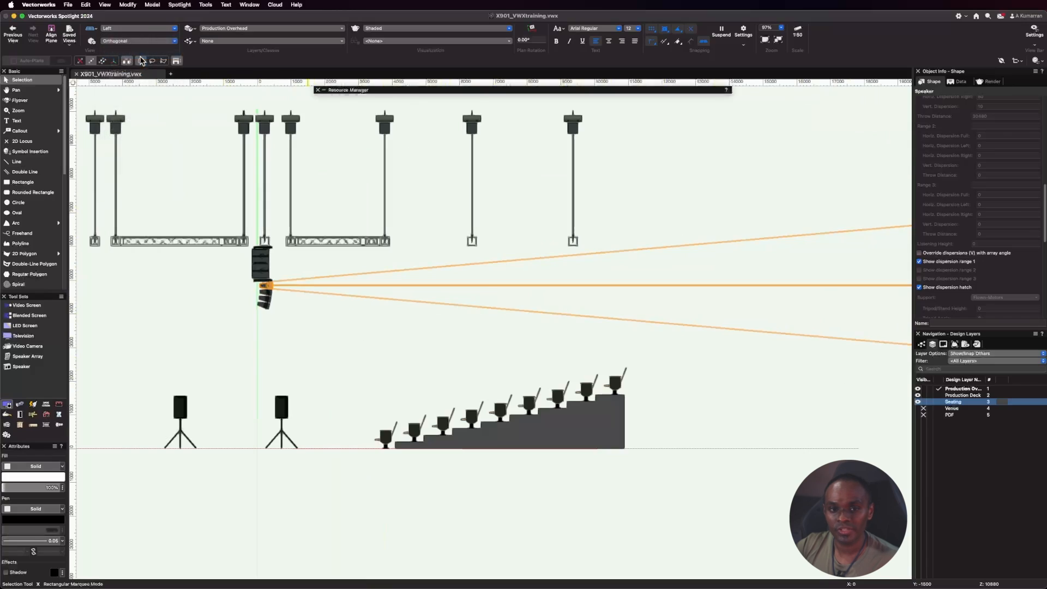
pyautogui.scroll(-5, 333, 259)
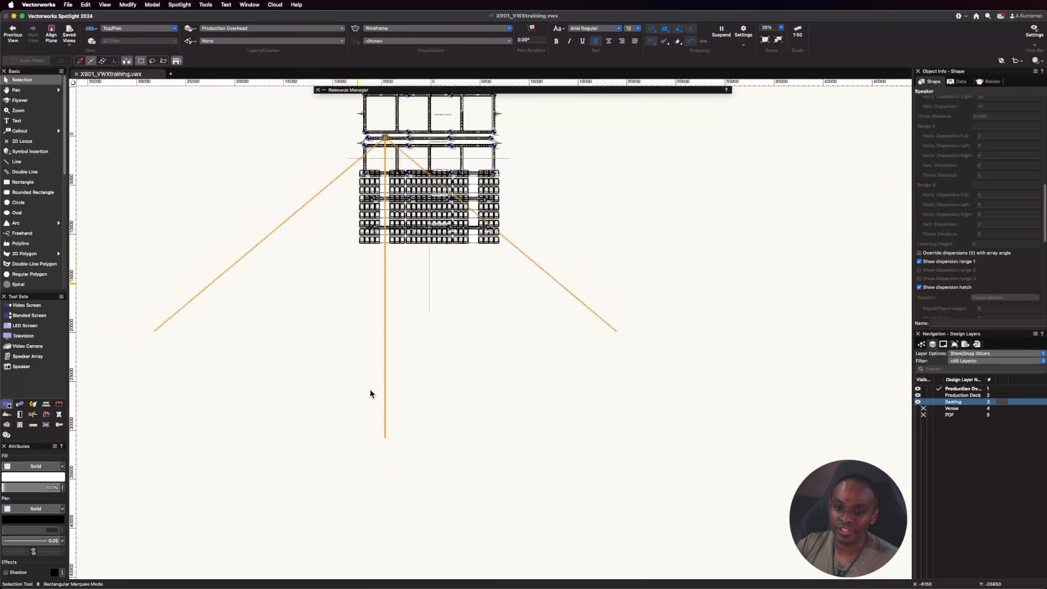
pyautogui.scroll(5, 393, 144)
pyautogui.scroll(4, 392, 143)
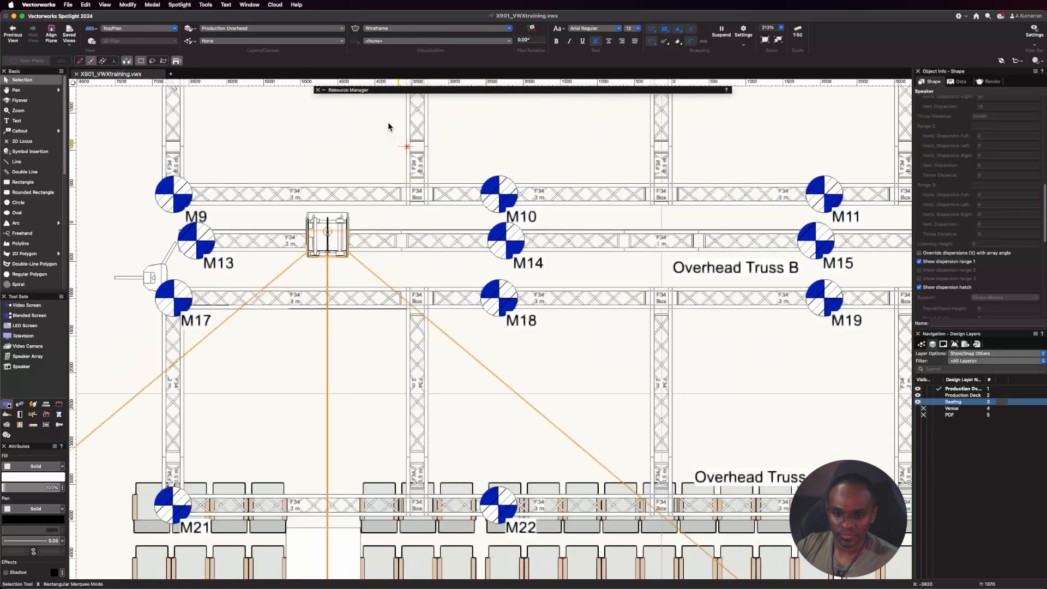
pyautogui.scroll(-1, 269, 180)
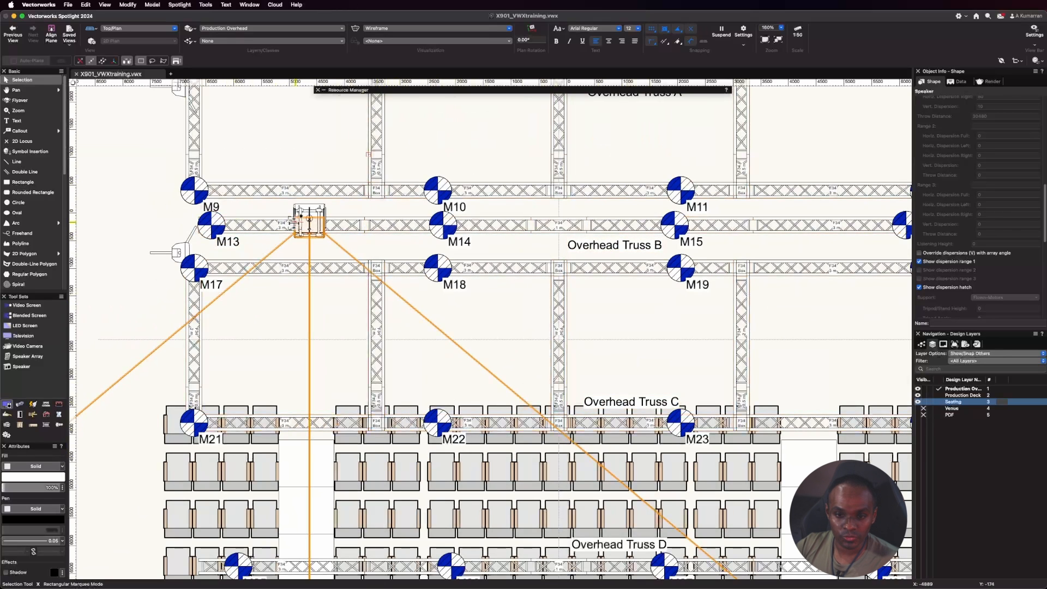
pyautogui.scroll(-2, 264, 206)
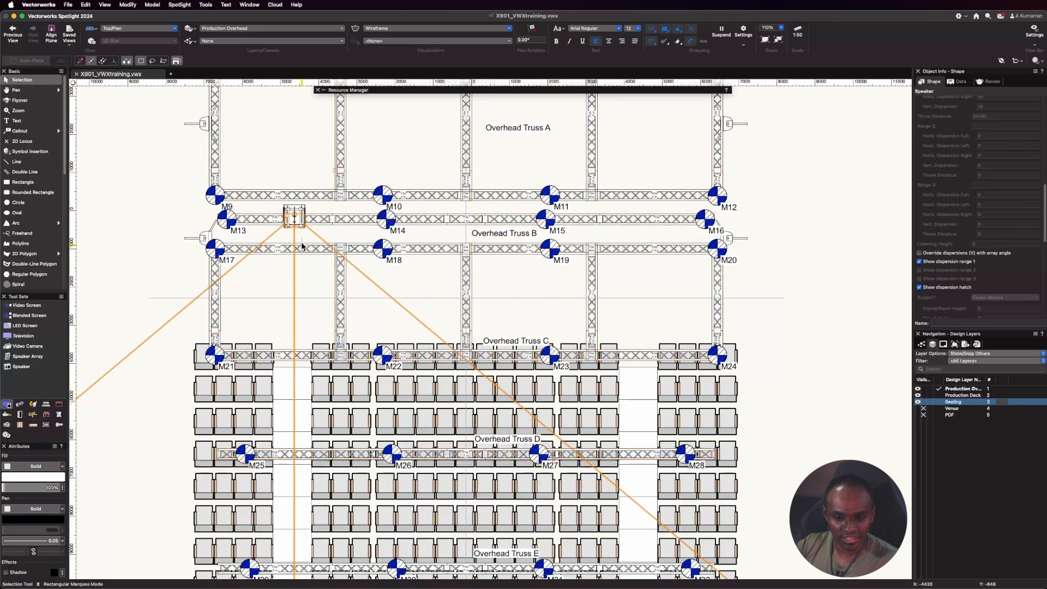
pyautogui.scroll(-4, 455, 400)
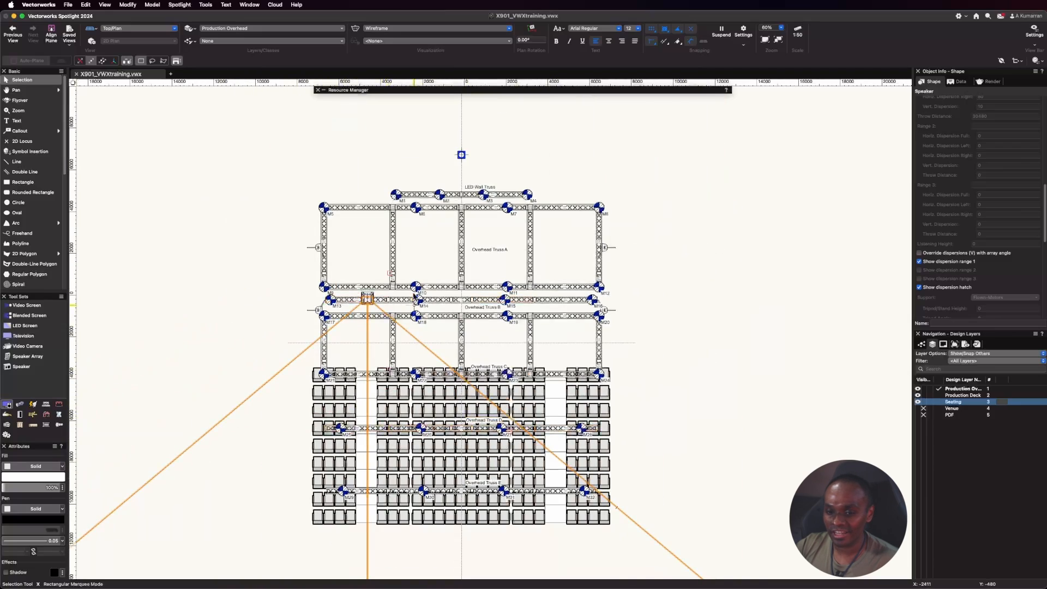
# Move the flown array along Overhead Truss B to about X -3138, Y -352, just short of motor M14.
pyautogui.scroll(4, 416, 281)
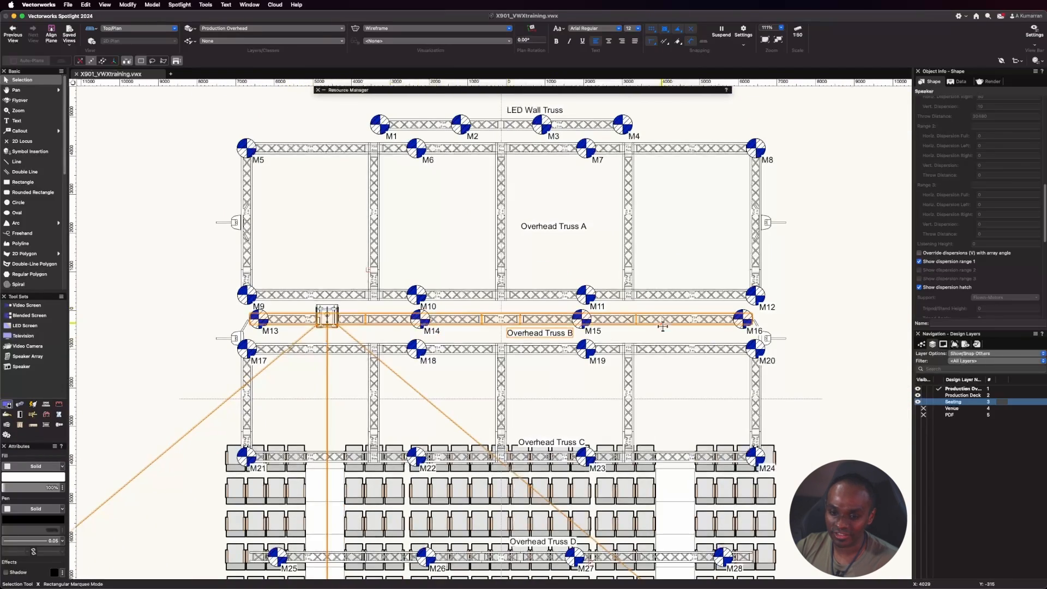
pyautogui.scroll(4, 384, 296)
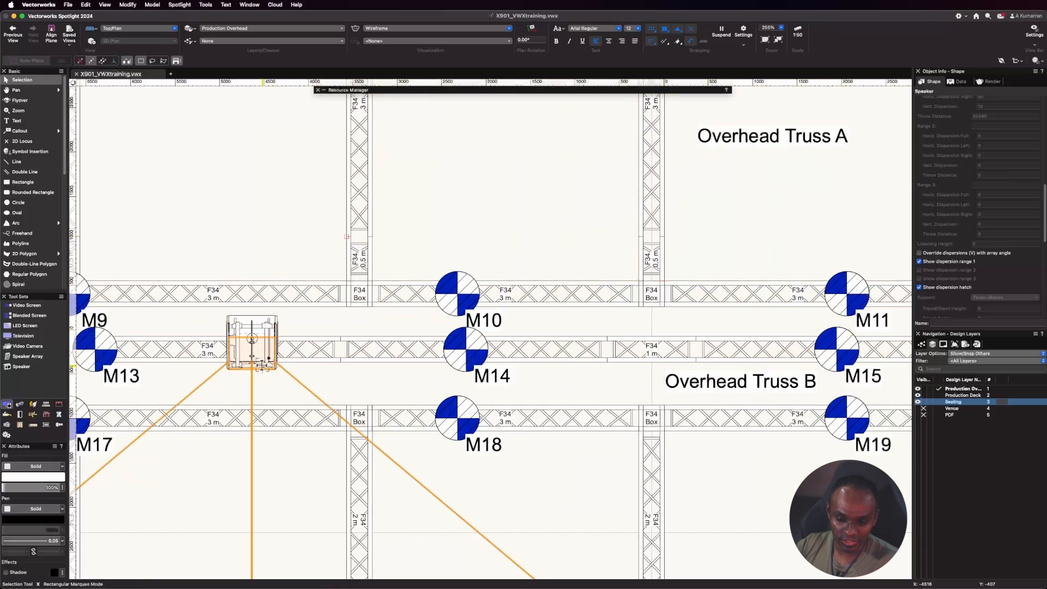
pyautogui.click(263, 365)
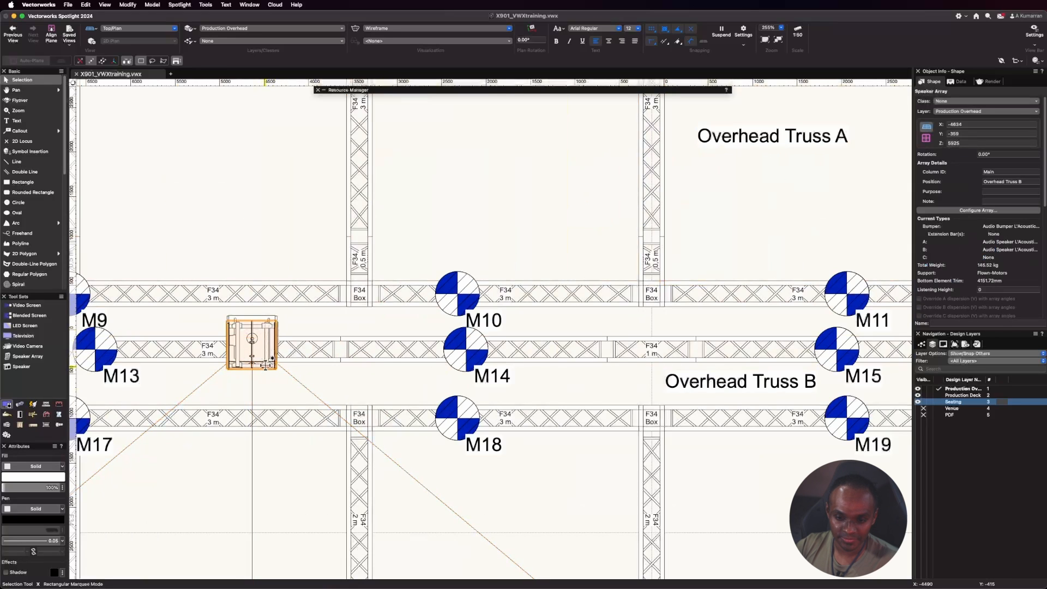
pyautogui.moveTo(266, 365); pyautogui.dragTo(359, 364)
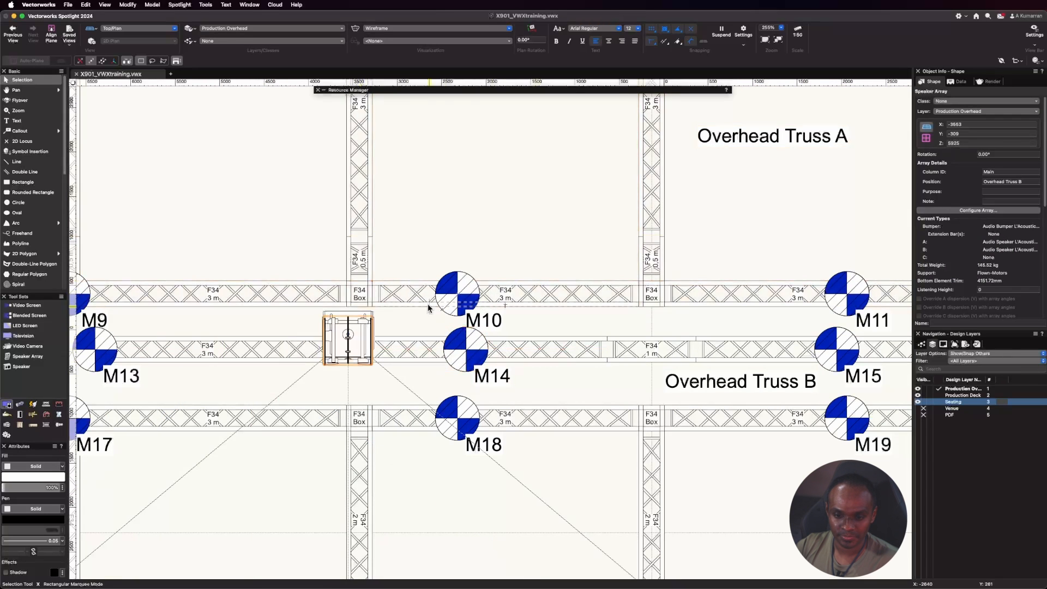
pyautogui.scroll(-1, 307, 267)
pyautogui.scroll(1, 382, 356)
pyautogui.scroll(4, 382, 356)
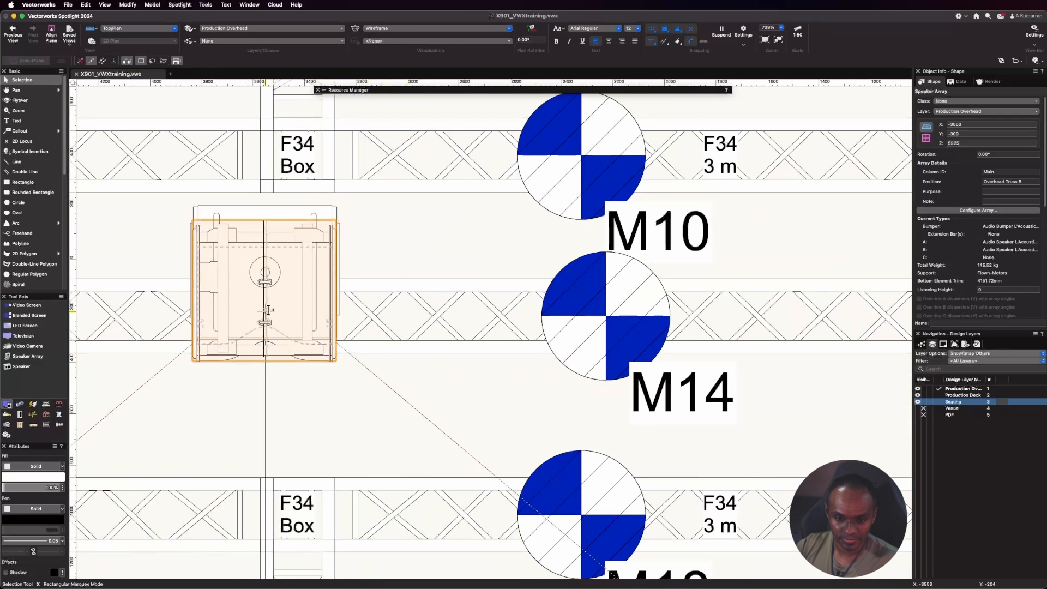
pyautogui.moveTo(265, 283); pyautogui.dragTo(374, 295)
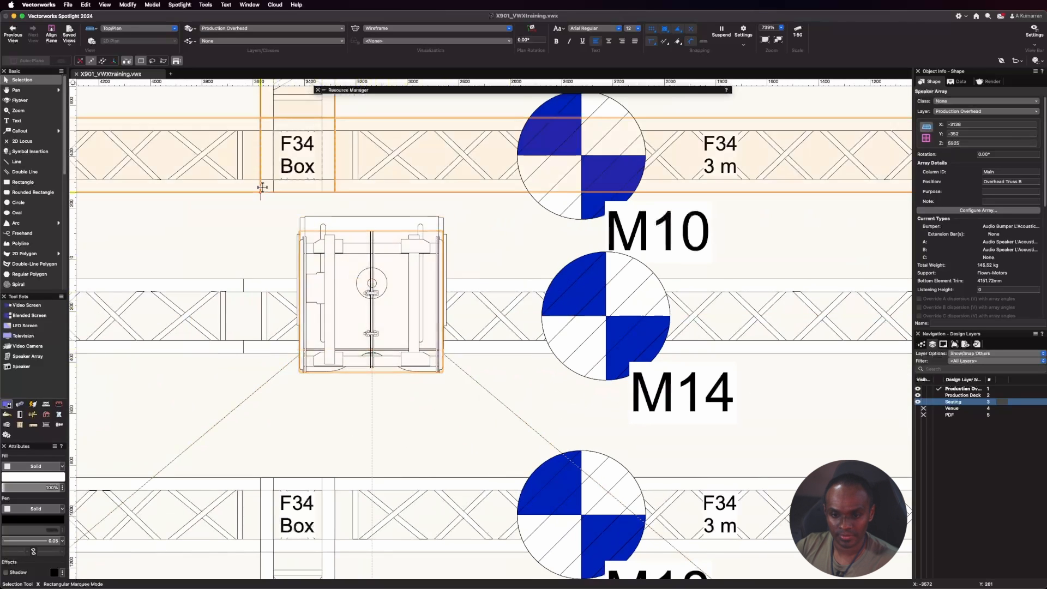
pyautogui.scroll(-8, 263, 187)
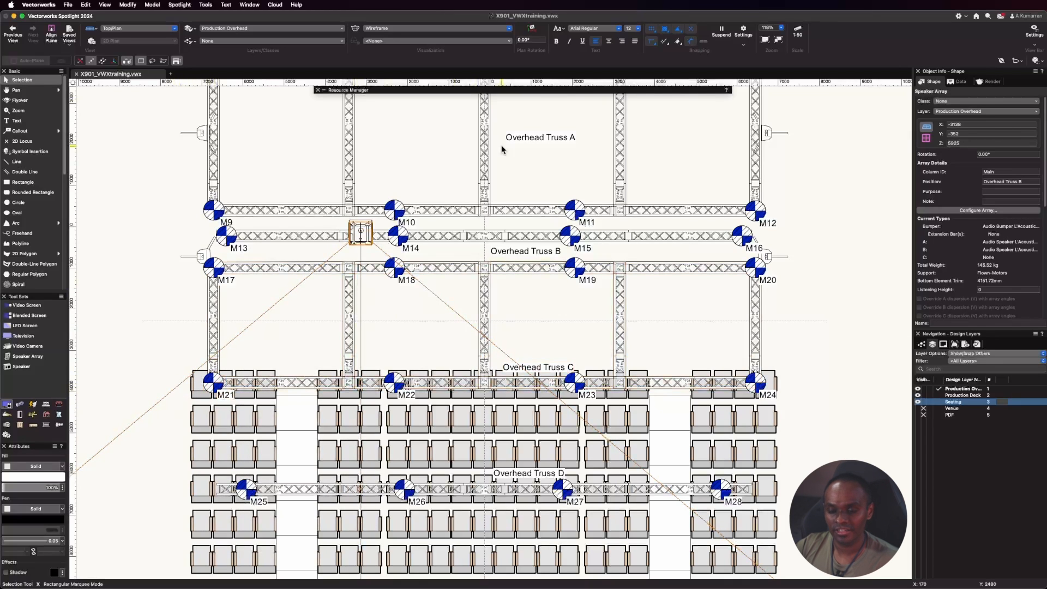
# Return to the Left view and examine the array's vertical dispersion against the raked seating.
pyautogui.click(146, 32)
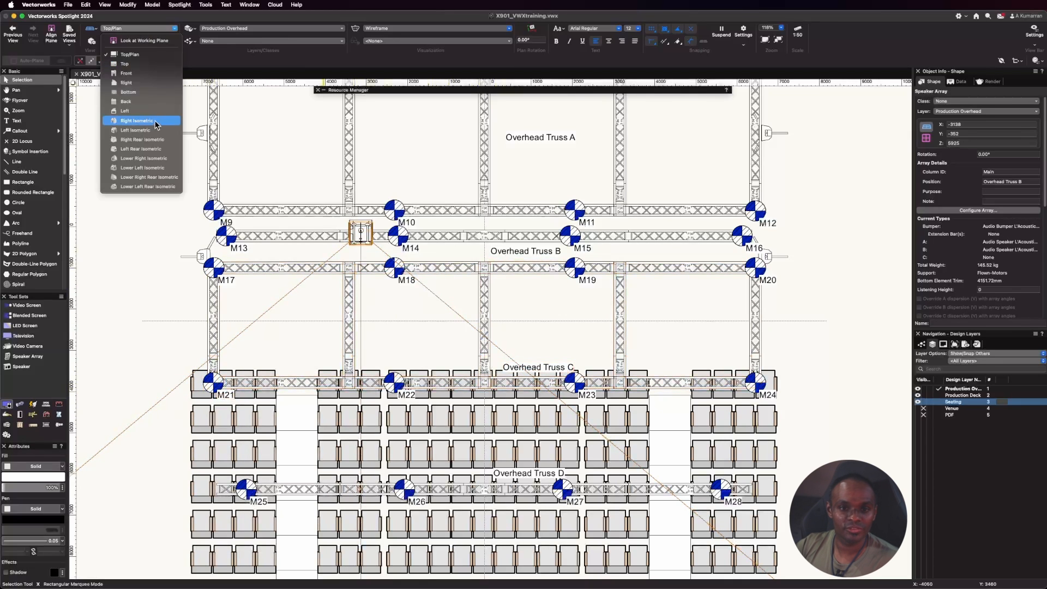
pyautogui.click(155, 104)
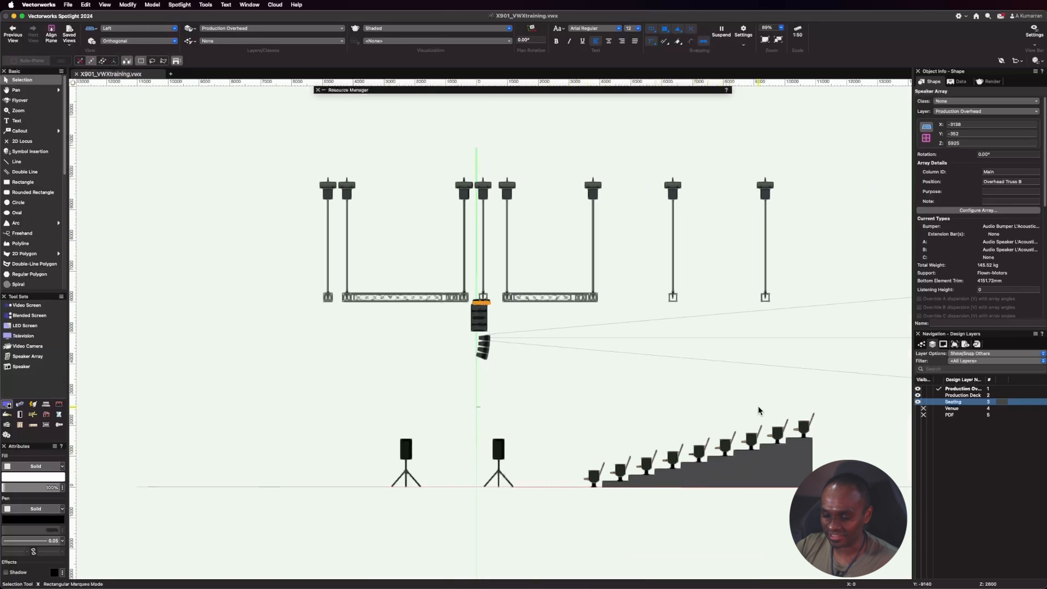
pyautogui.scroll(2, 759, 406)
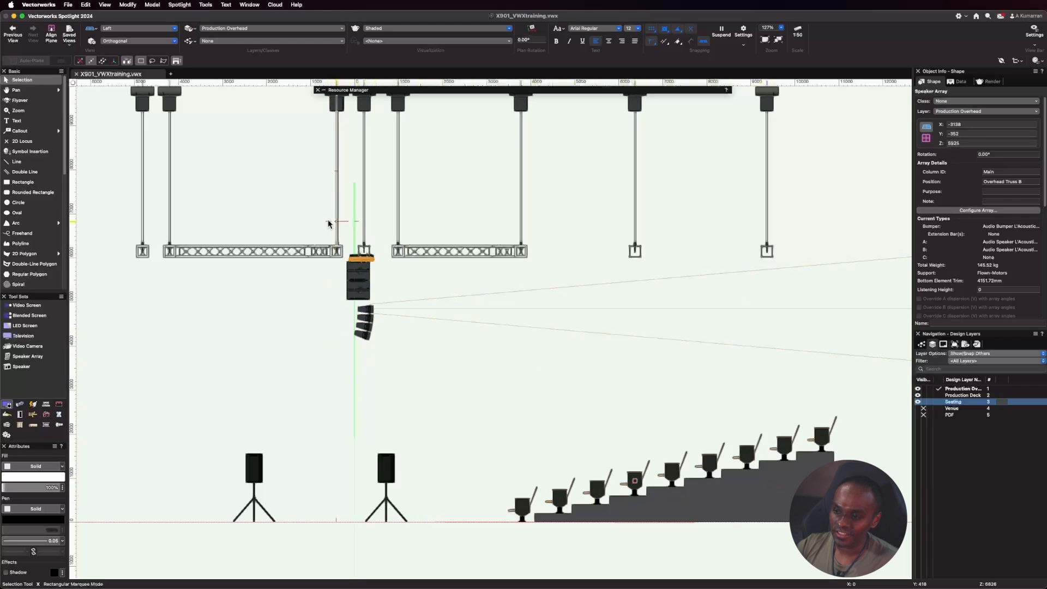
# Open the flown array's configuration and delete both SB15m subwoofers and the intermediate KIBU-SB bumper.
pyautogui.click(946, 210)
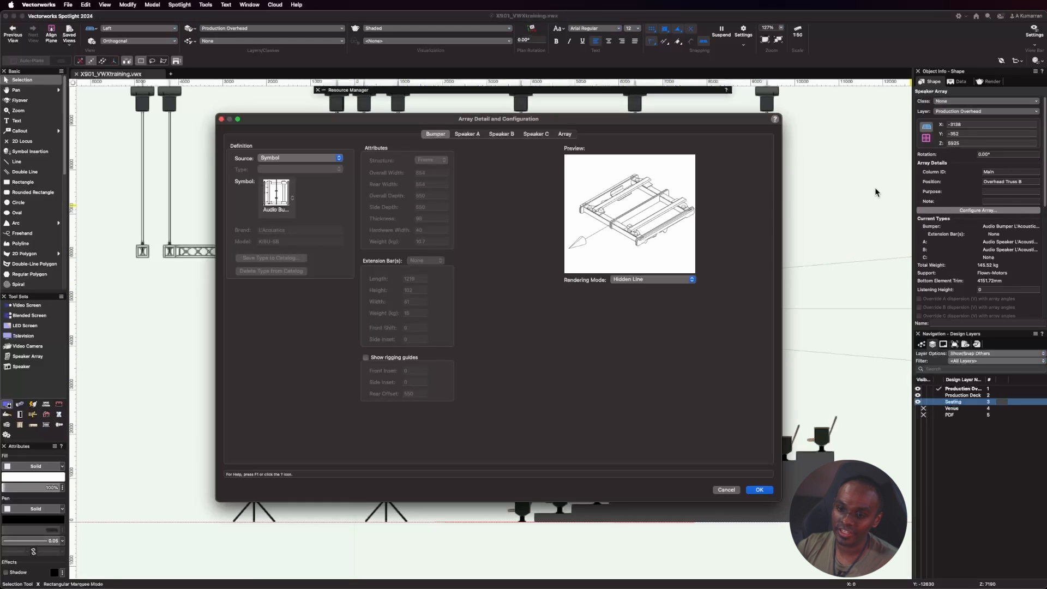
pyautogui.click(565, 134)
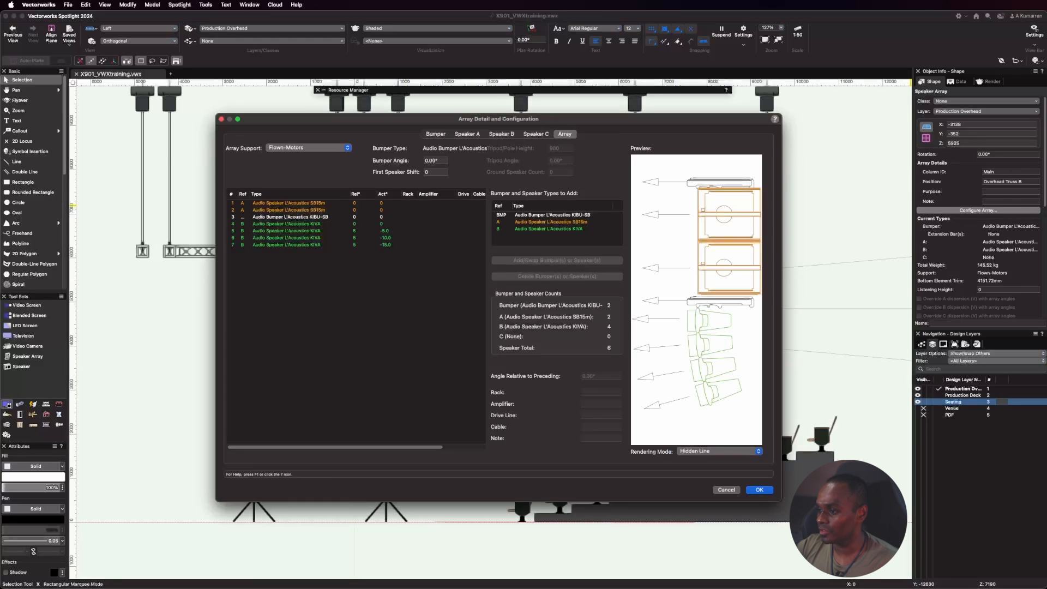
pyautogui.click(299, 204)
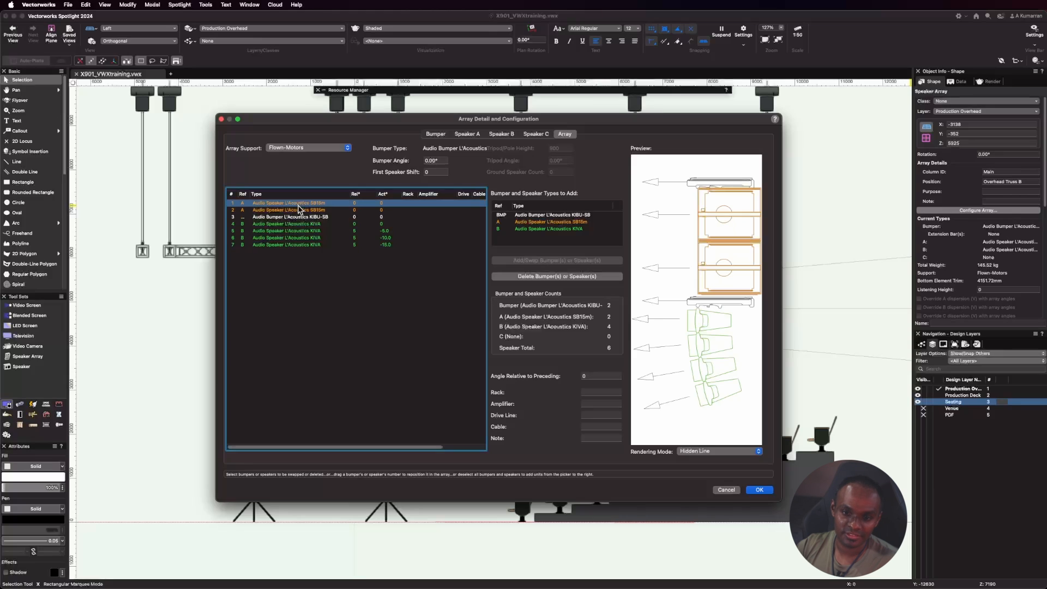
pyautogui.click(540, 276)
pyautogui.click(540, 276)
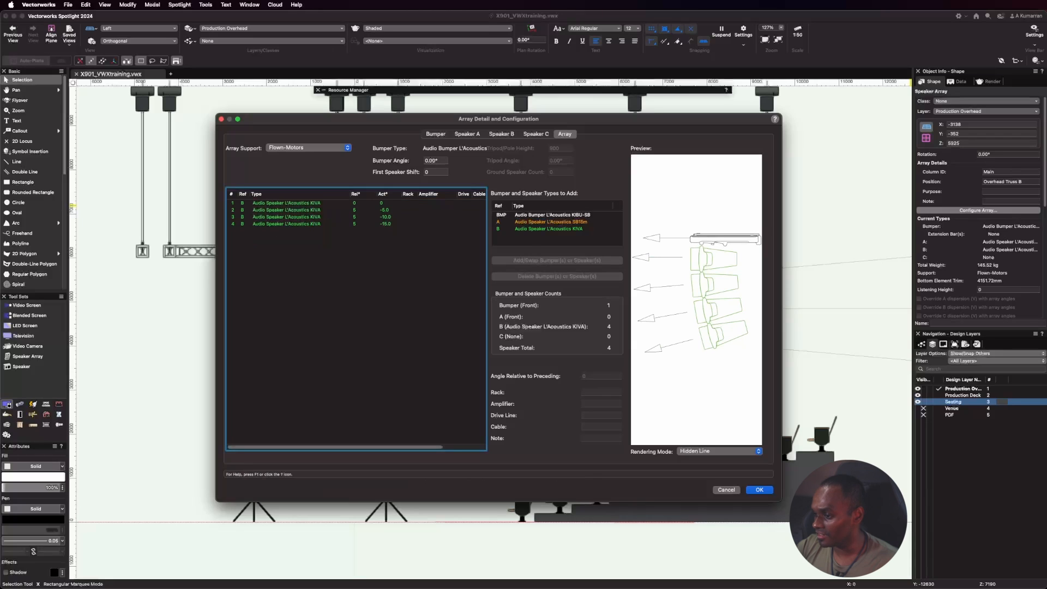
# Add a fifth L'Acoustics KIVA speaker to the end of the array.
pyautogui.click(549, 229)
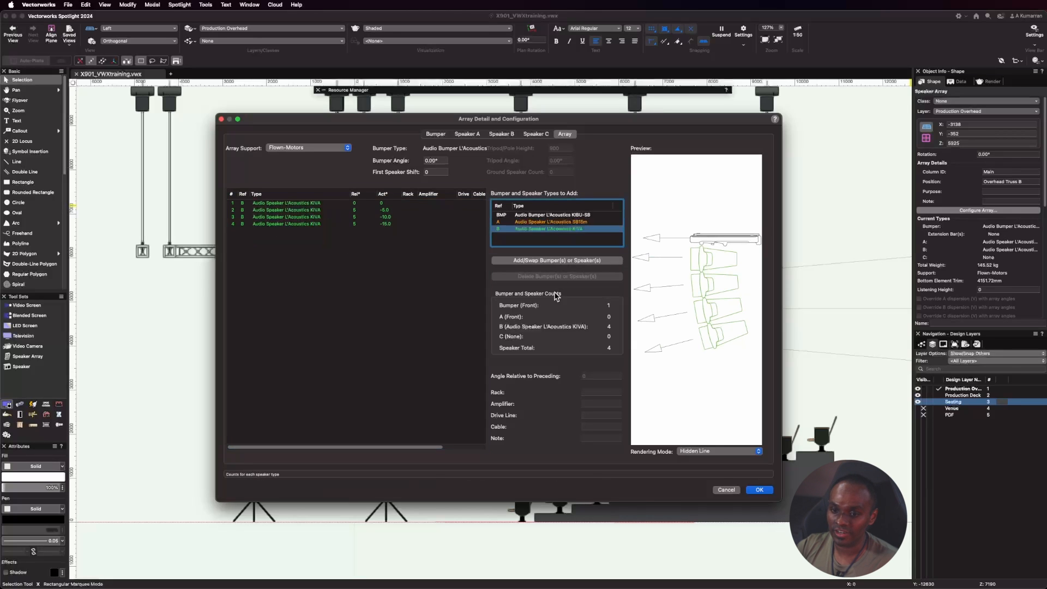
pyautogui.click(565, 261)
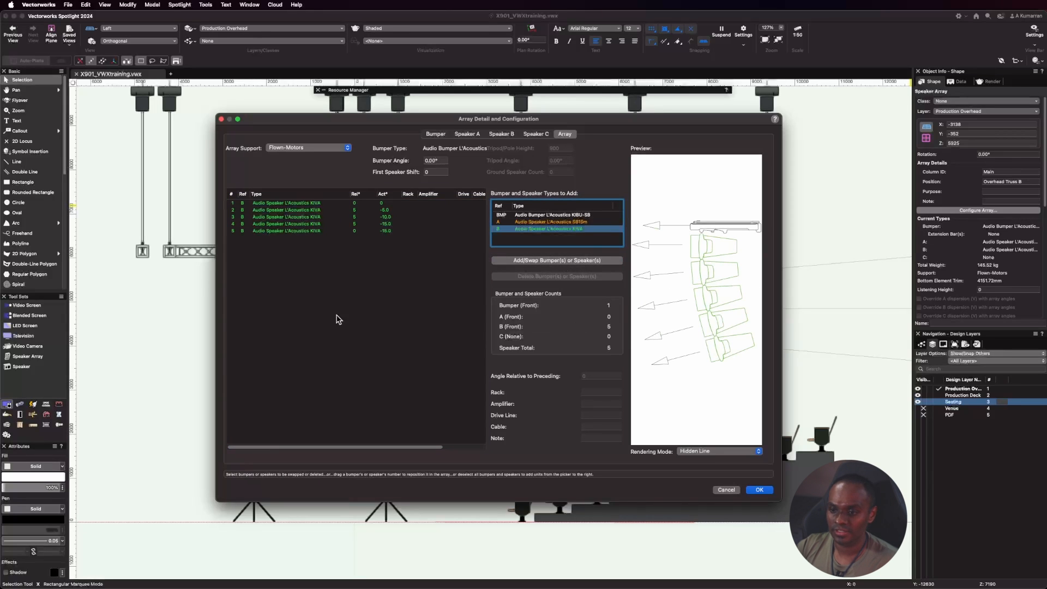
pyautogui.press('super+Tab')
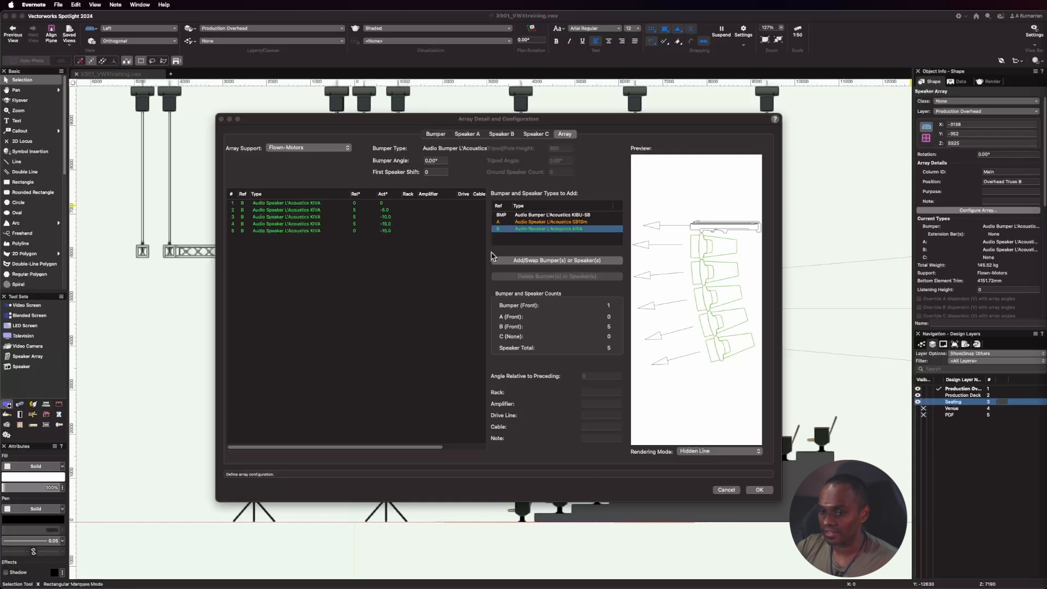
# Set the angle relative to the preceding unit to 10 for the second and third KIVA speakers.
pyautogui.click(280, 217)
pyautogui.click(354, 216)
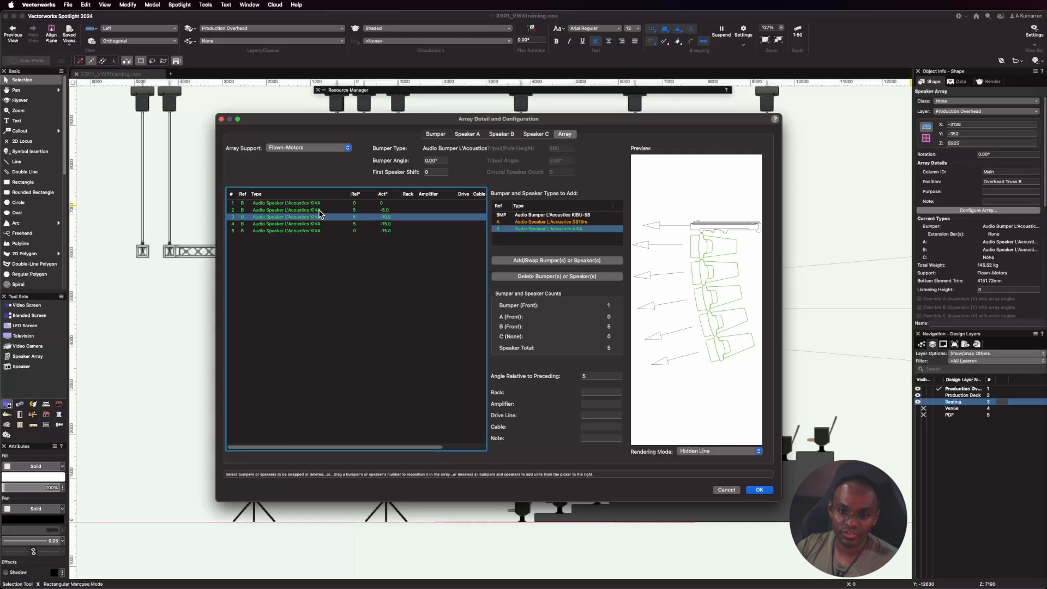
pyautogui.click(322, 212)
pyautogui.doubleClick(592, 378)
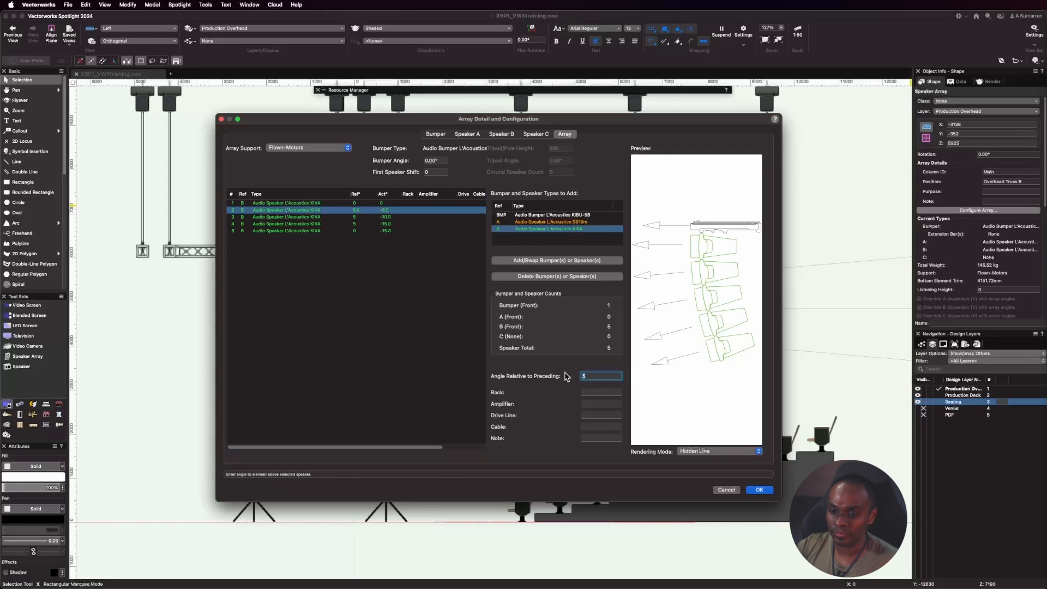
pyautogui.write('10')
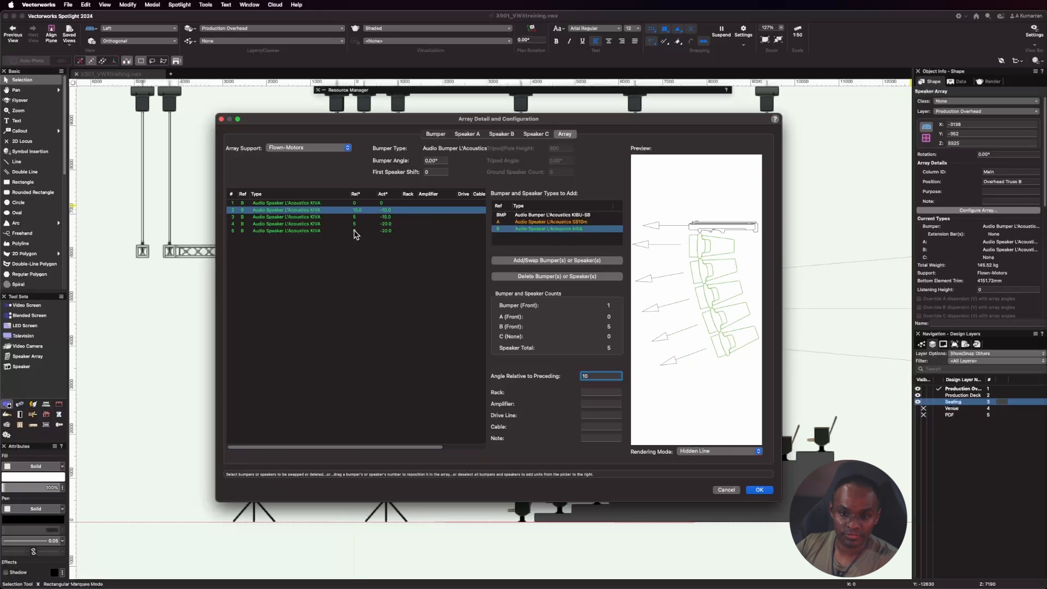
pyautogui.click(320, 217)
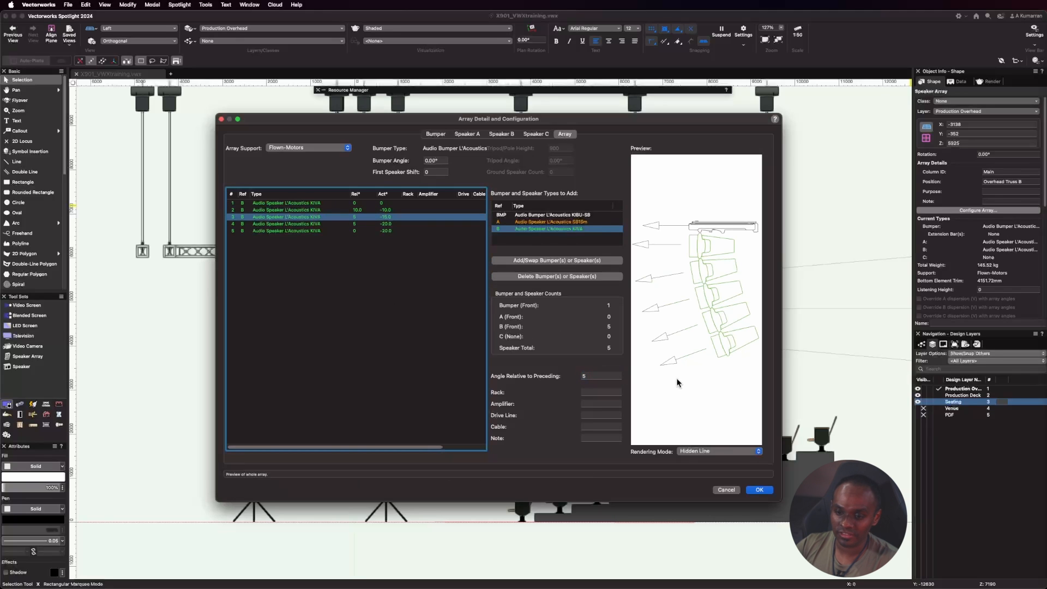
pyautogui.doubleClick(593, 376)
pyautogui.write('10')
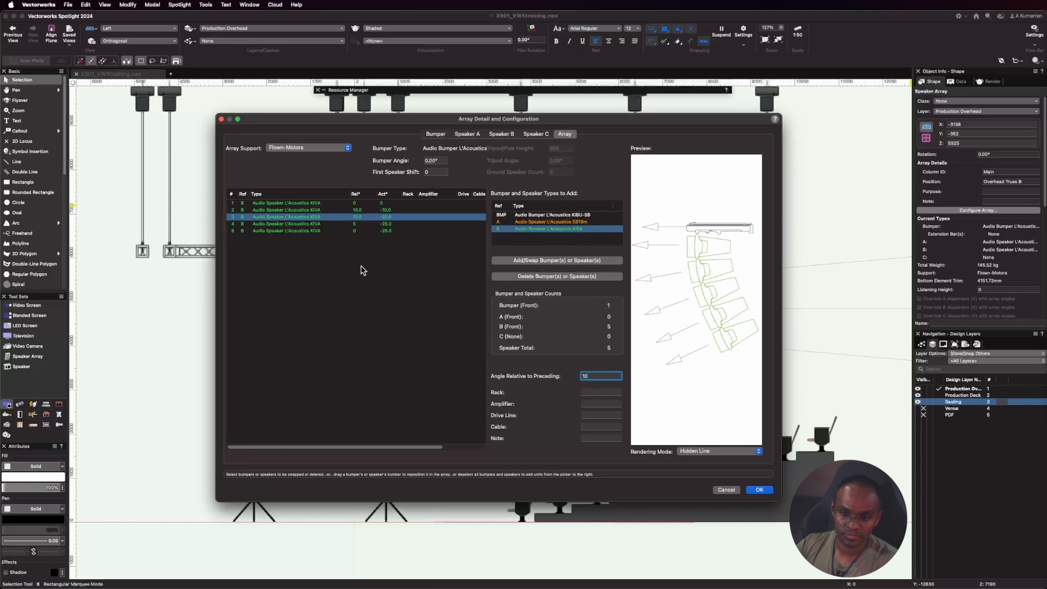
# Set the angle relative to the preceding unit to 10 for the fourth and fifth KIVA speakers.
pyautogui.click(339, 225)
pyautogui.doubleClick(599, 377)
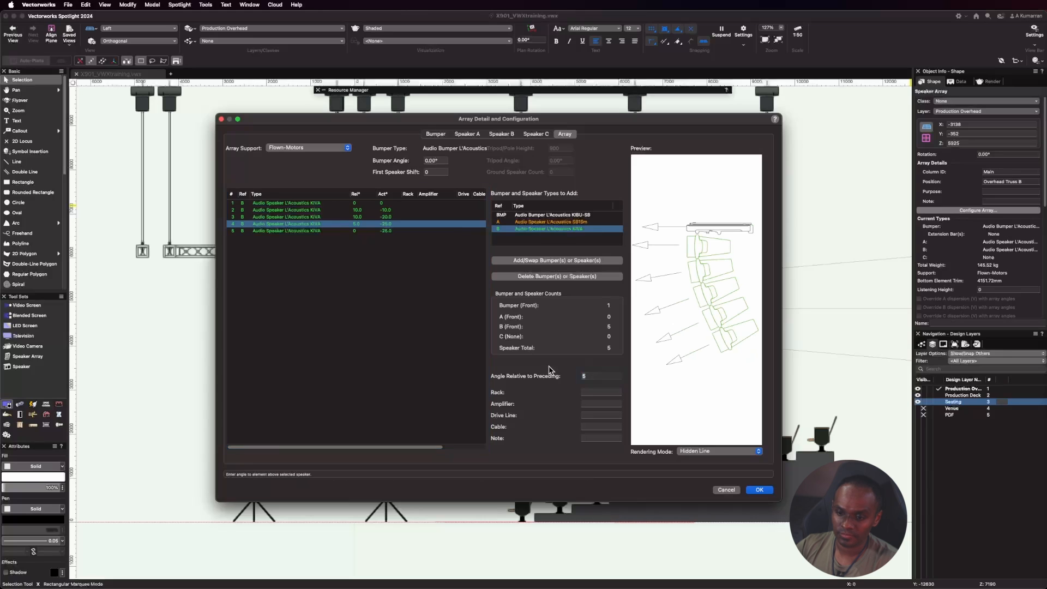
pyautogui.write('10')
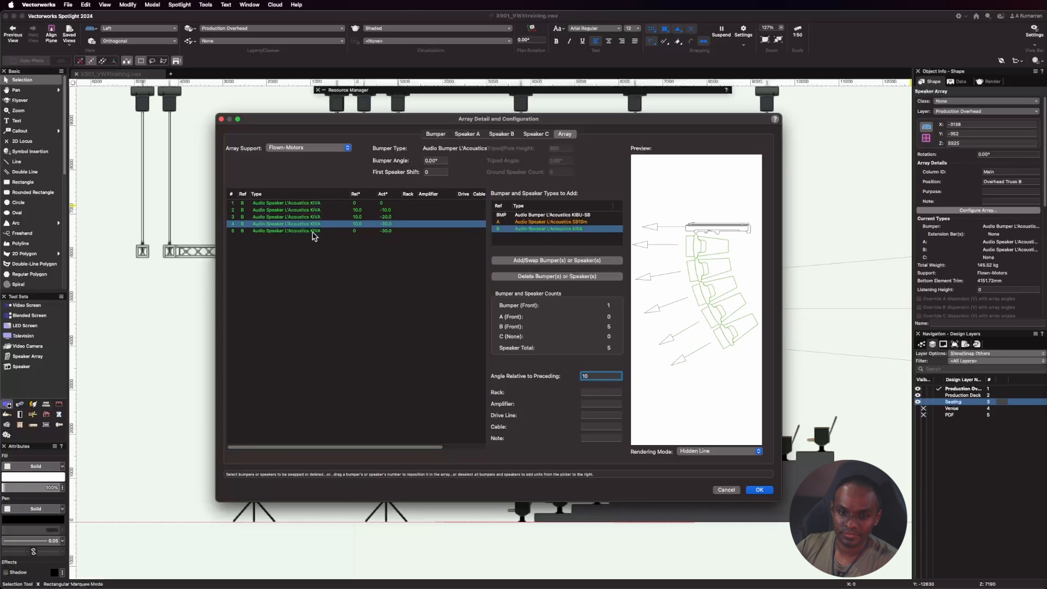
pyautogui.click(296, 232)
pyautogui.click(304, 231)
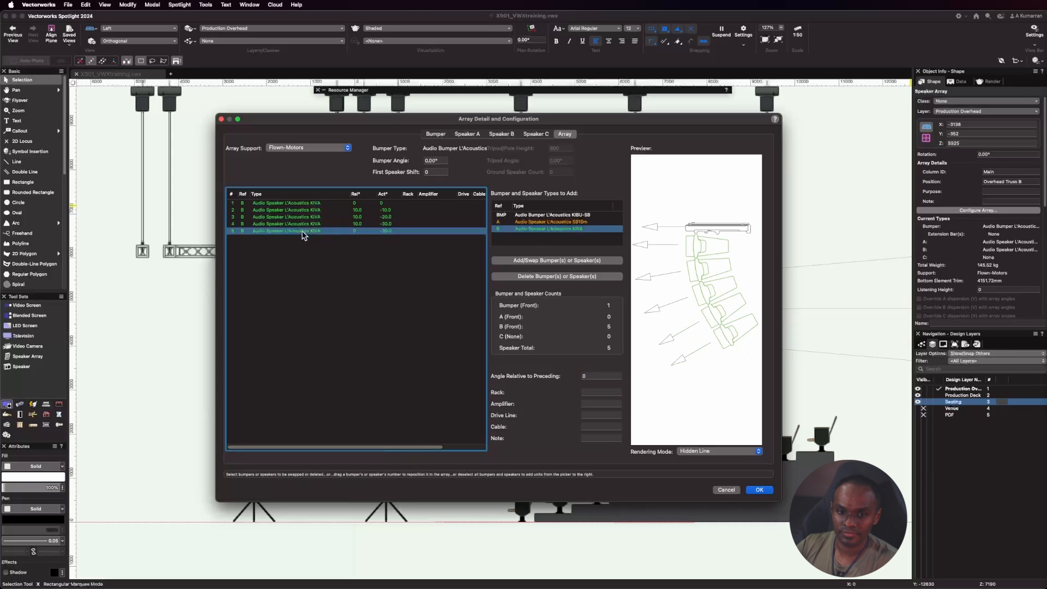
pyautogui.doubleClick(589, 376)
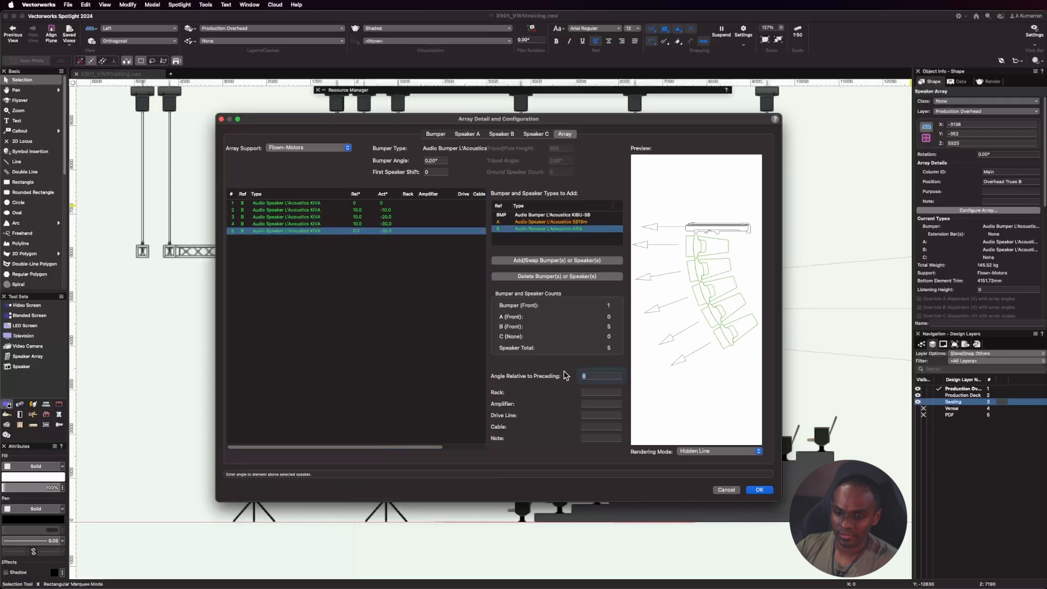
pyautogui.write('10')
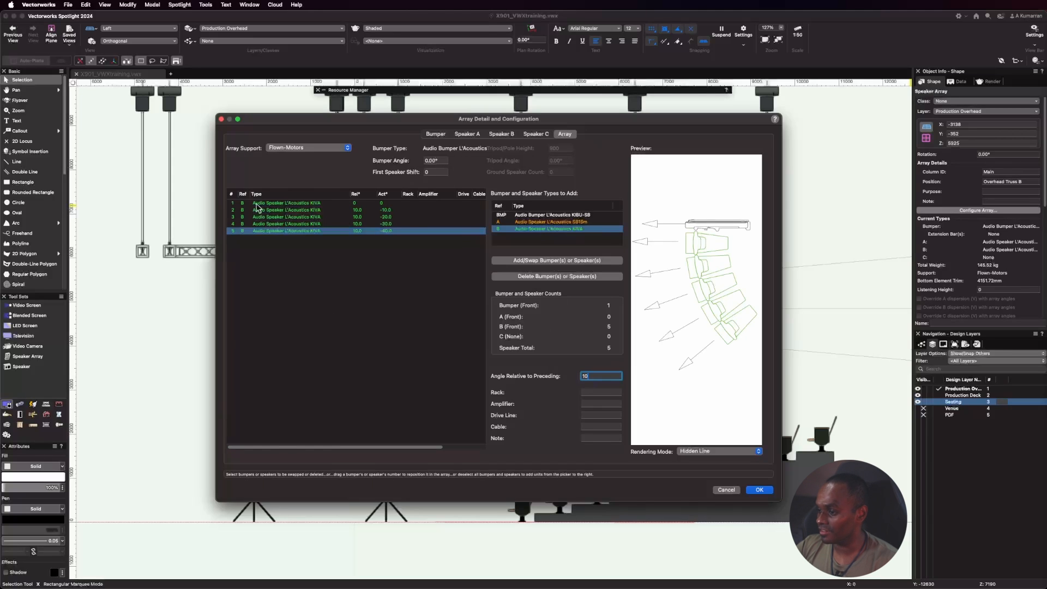
# Set the array's bumper angle to -5 and apply the configuration.
pyautogui.click(442, 160)
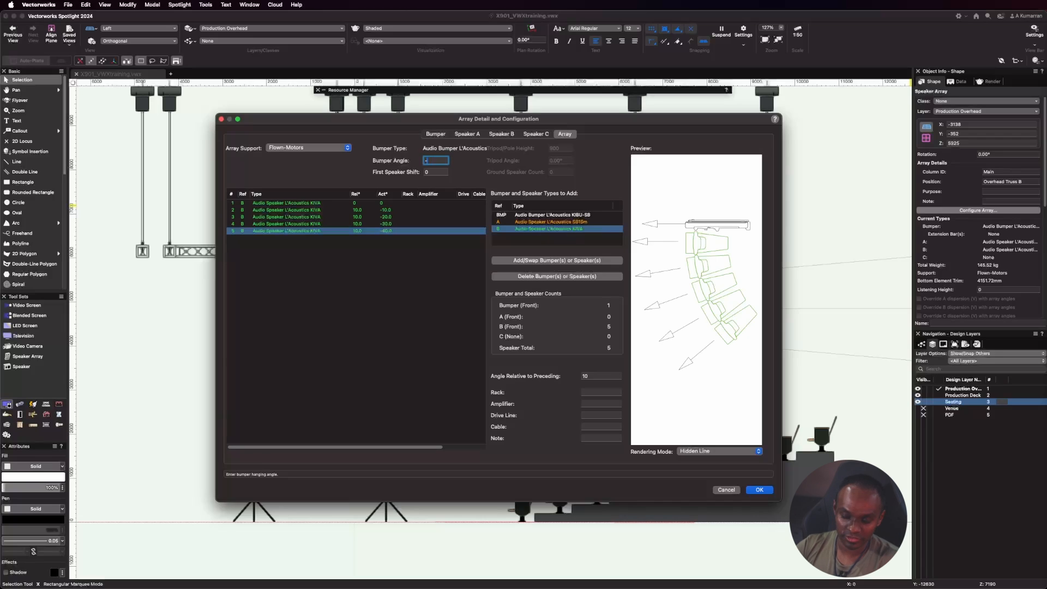
pyautogui.write('-5')
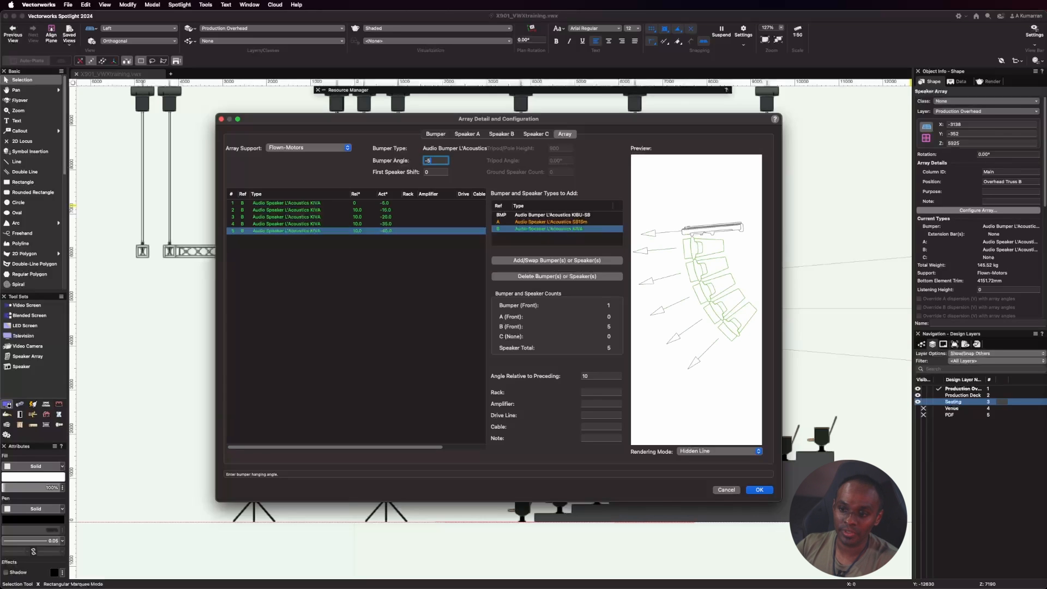
pyautogui.click(440, 173)
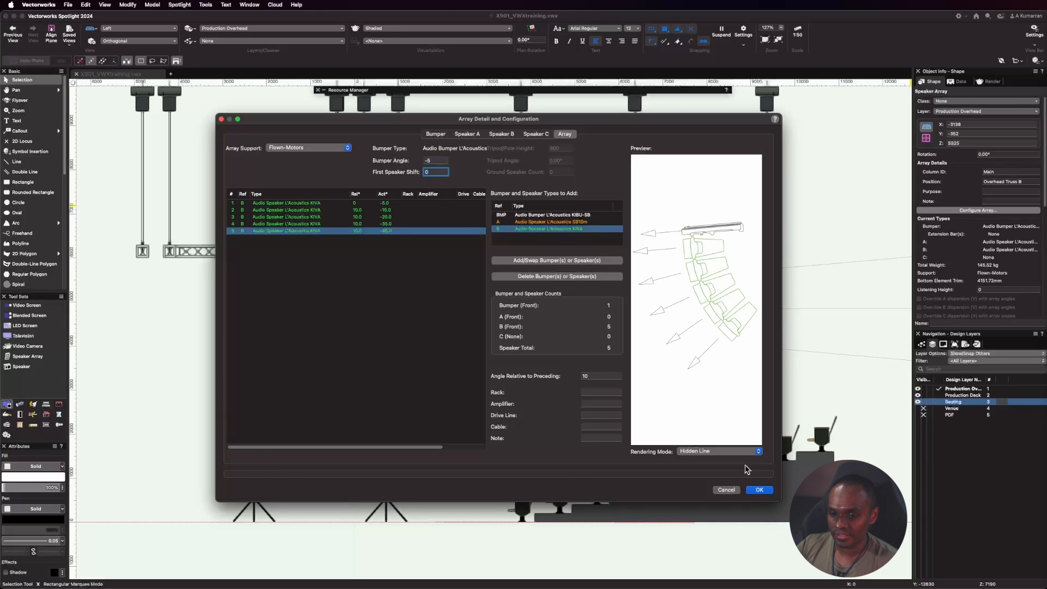
pyautogui.click(760, 491)
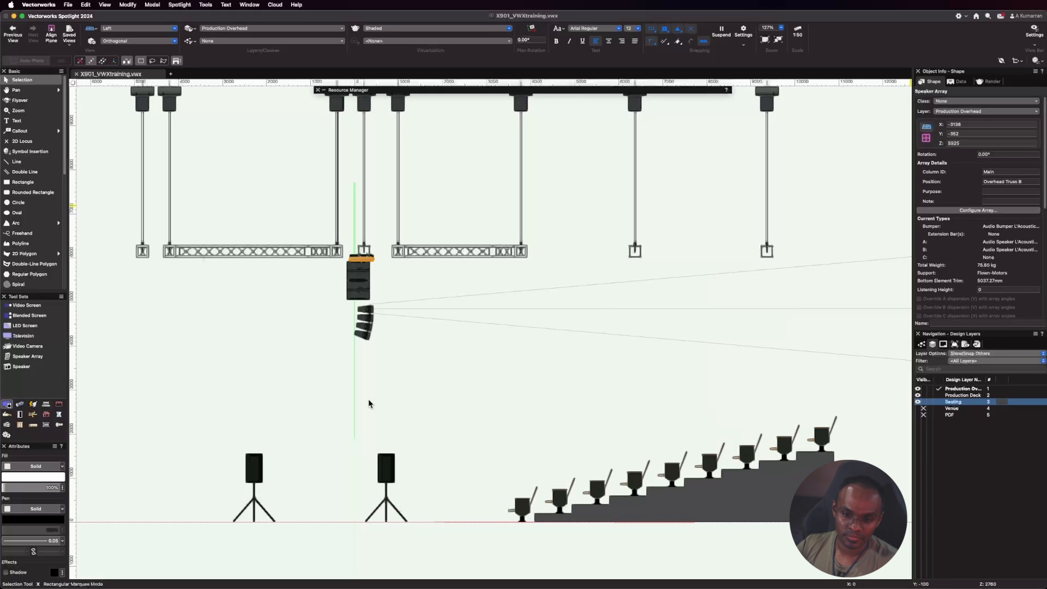
# Show dispersion range 1 for all five KIVA speakers of the flown array and check it against the raked seating.
pyautogui.scroll(4, 362, 290)
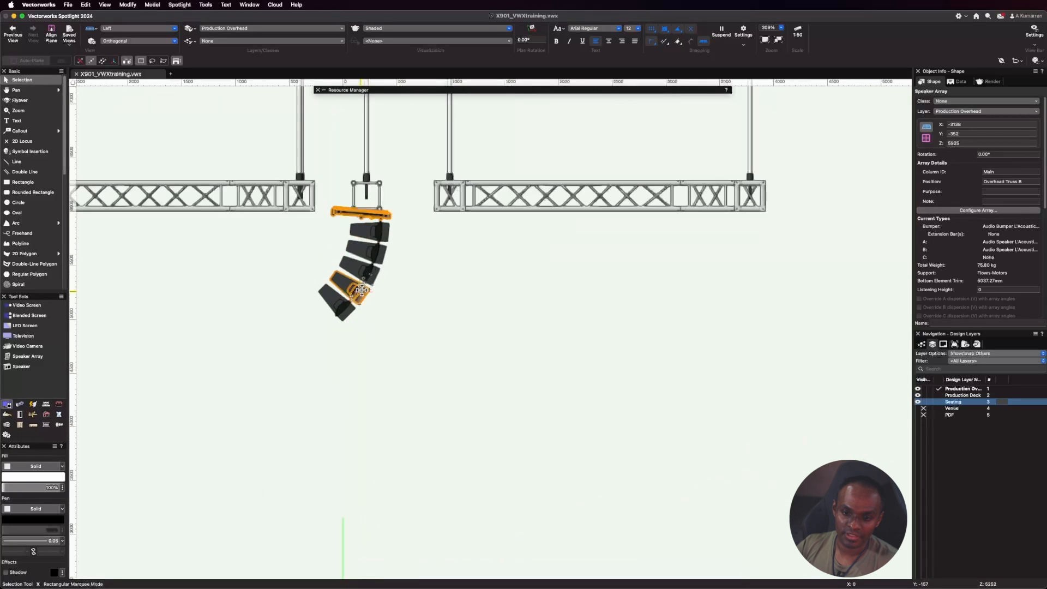
pyautogui.click(433, 303)
pyautogui.click(384, 234)
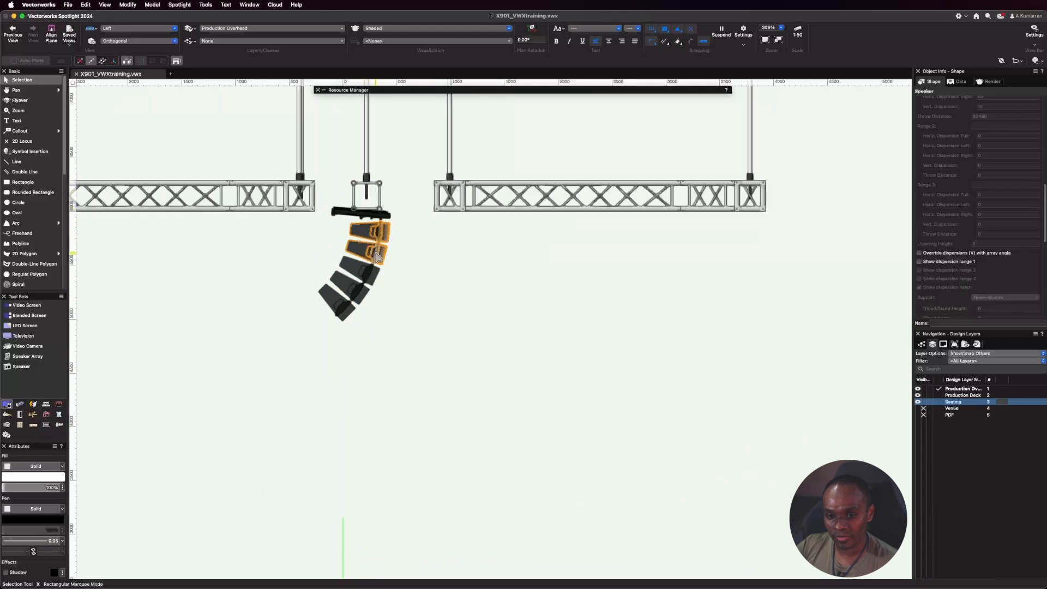
pyautogui.keyDown('shift'); pyautogui.click(378, 254); pyautogui.keyUp('shift')
pyautogui.keyDown('shift'); pyautogui.click(370, 273); pyautogui.keyUp('shift')
pyautogui.keyDown('shift'); pyautogui.click(358, 293); pyautogui.keyUp('shift')
pyautogui.keyDown('shift'); pyautogui.click(339, 311); pyautogui.keyUp('shift')
pyautogui.scroll(-1, 220, 260)
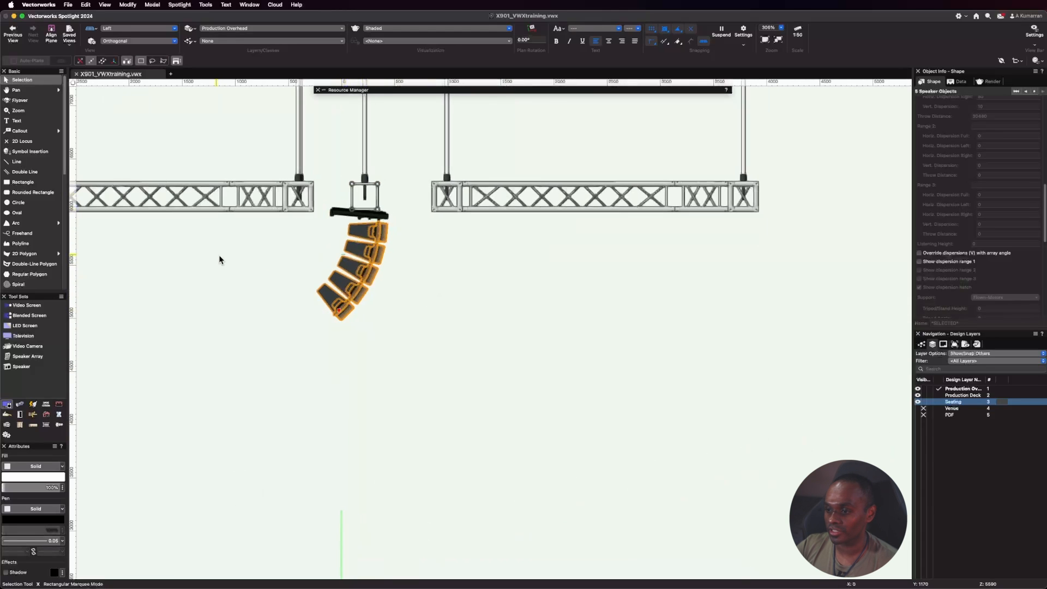
pyautogui.click(929, 263)
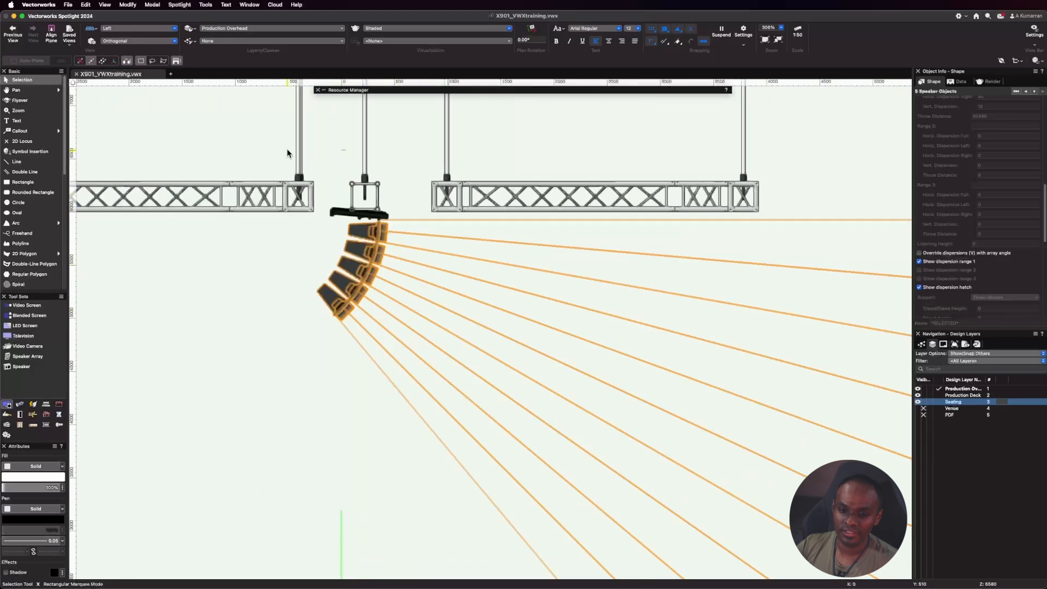
pyautogui.scroll(-5, 254, 128)
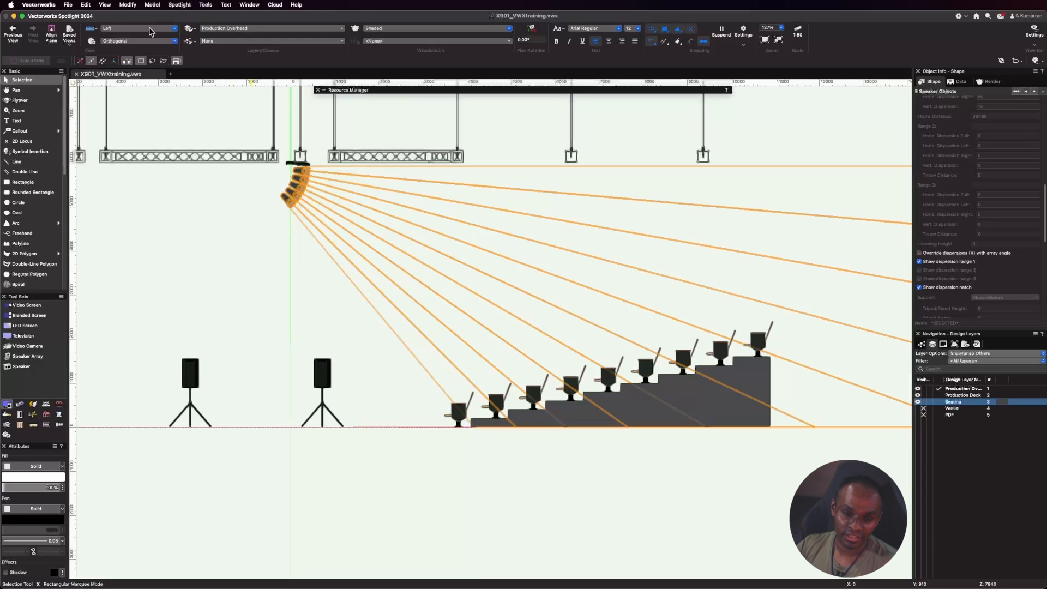
# In Top/Plan view, mirror a duplicate of the speaker array across the vertical centreline of Overhead Truss B, placing it near motor M15.
pyautogui.click(151, 32)
pyautogui.click(151, 58)
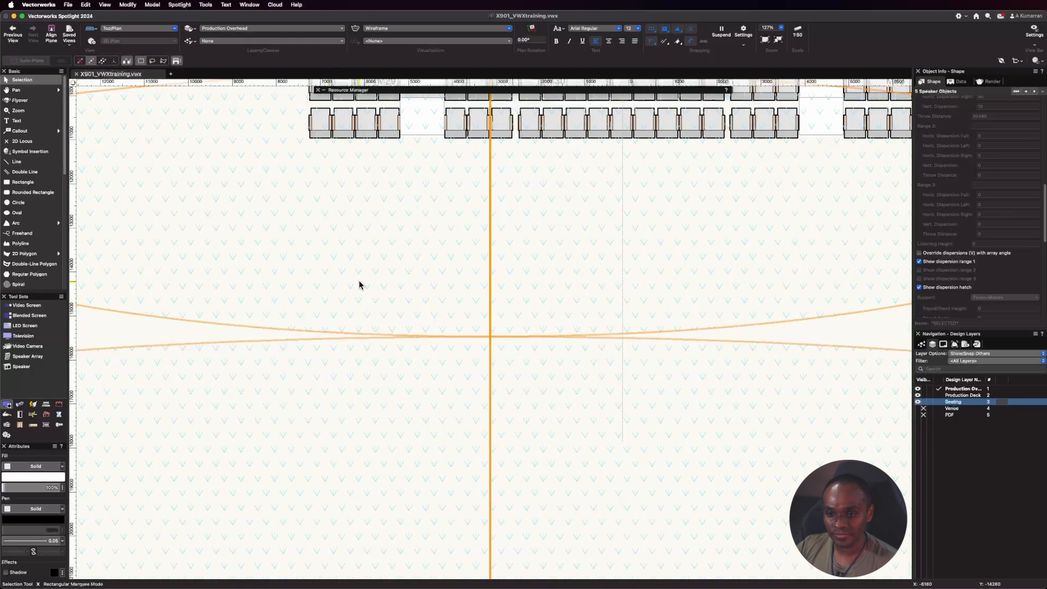
pyautogui.scroll(-5, 352, 281)
pyautogui.scroll(3, 430, 221)
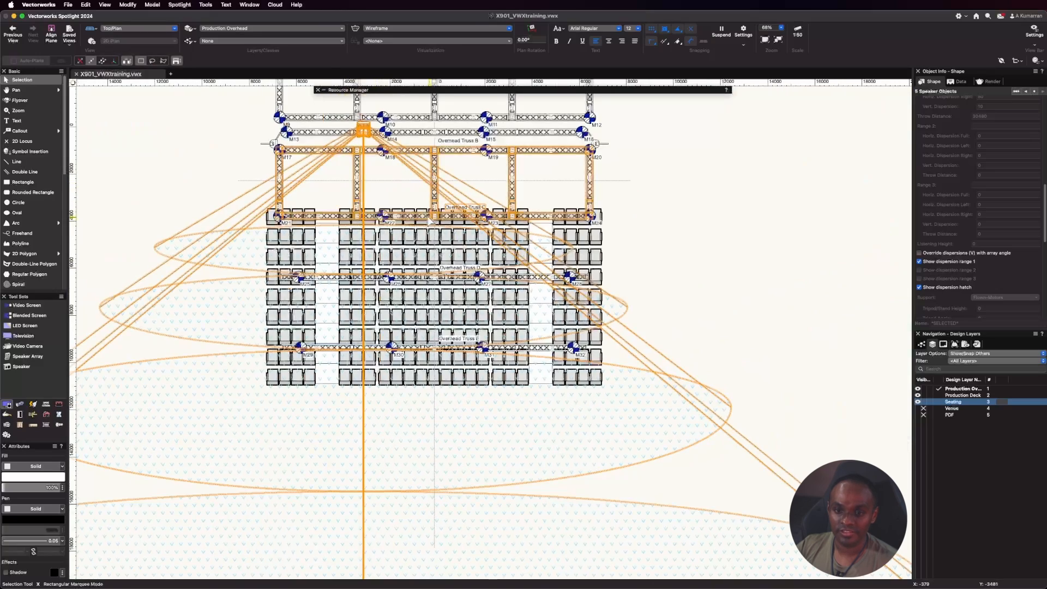
pyautogui.scroll(2, 409, 105)
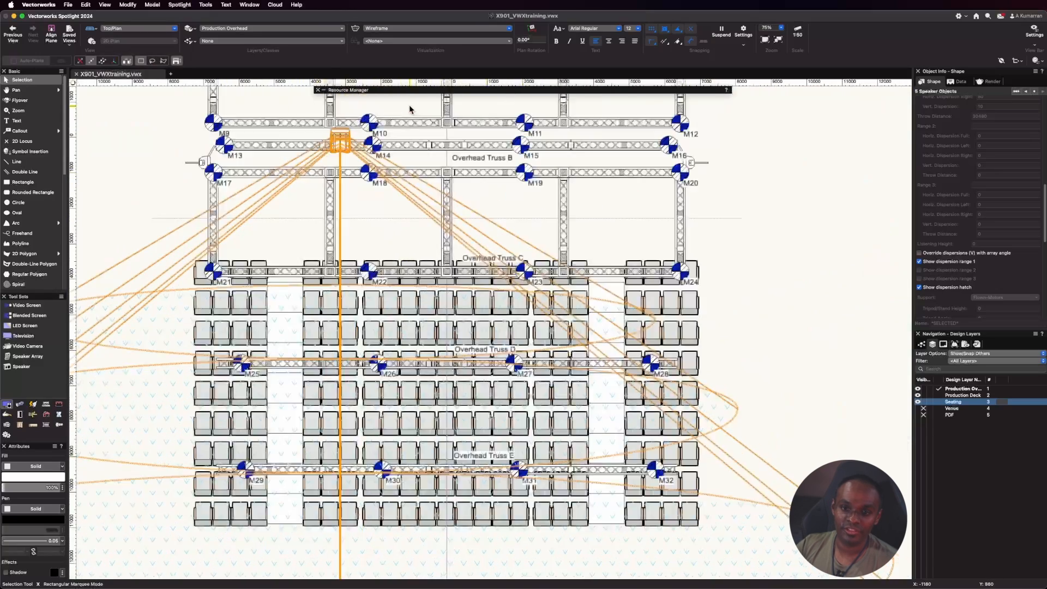
pyautogui.scroll(3, 409, 106)
pyautogui.click(317, 244)
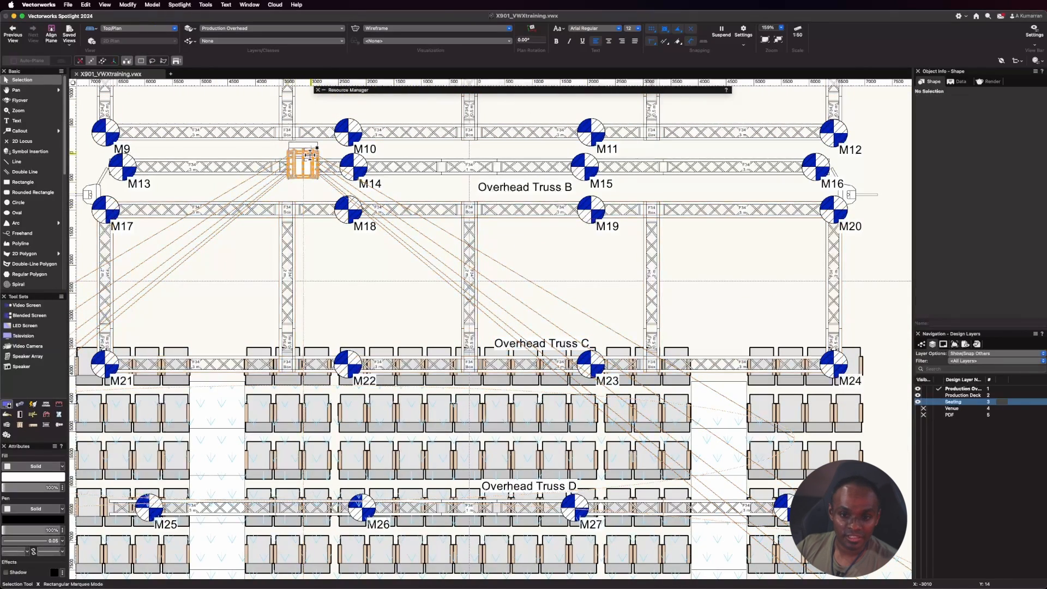
pyautogui.click(310, 156)
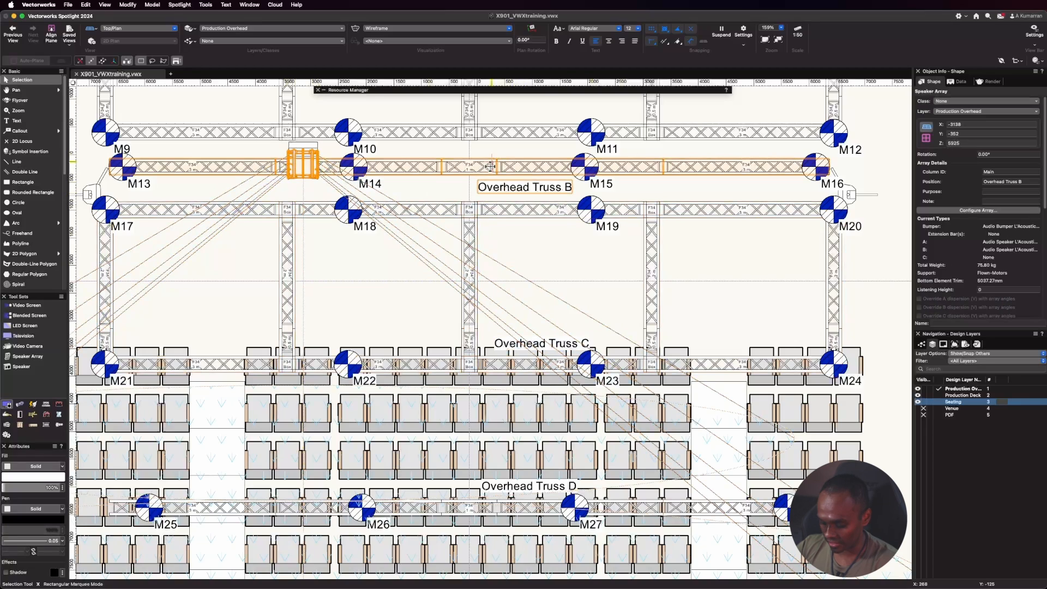
pyautogui.press('=')
pyautogui.click(469, 166)
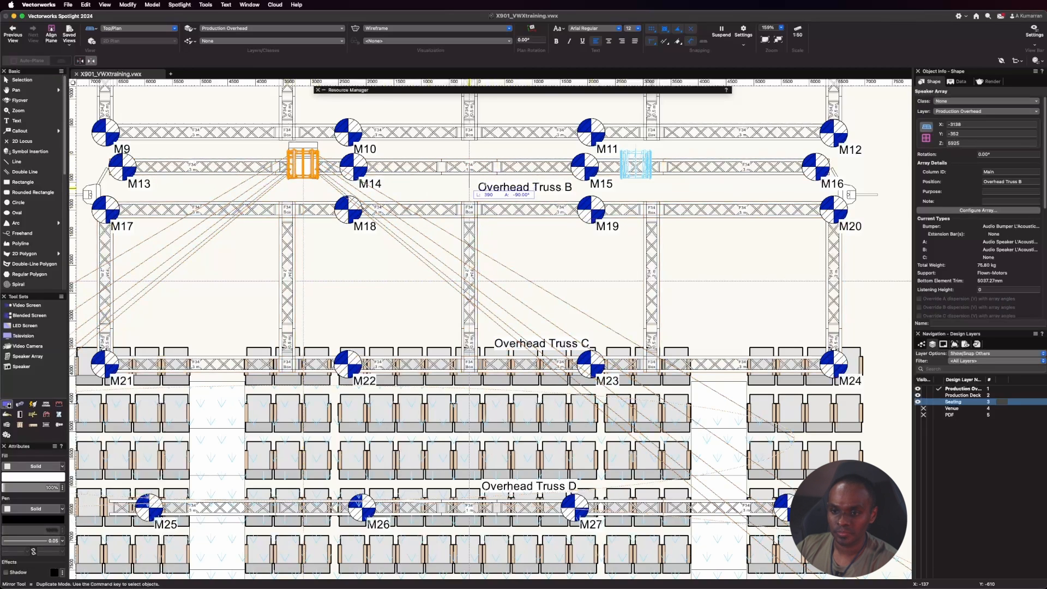
pyautogui.click(470, 188)
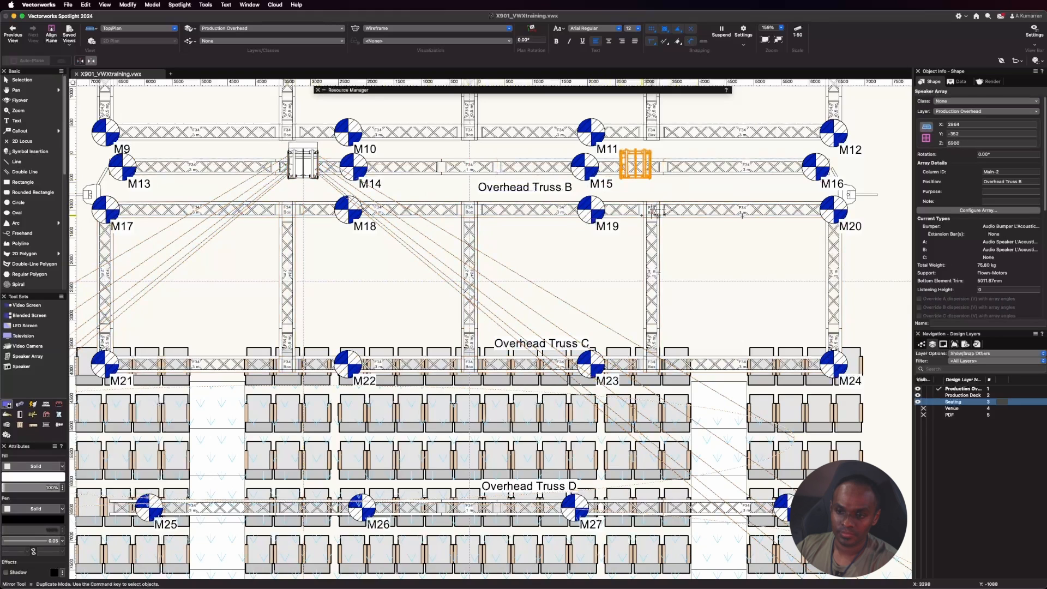
# Switch to the Right view and populate the mirrored array with its KIVA speakers.
pyautogui.click(139, 29)
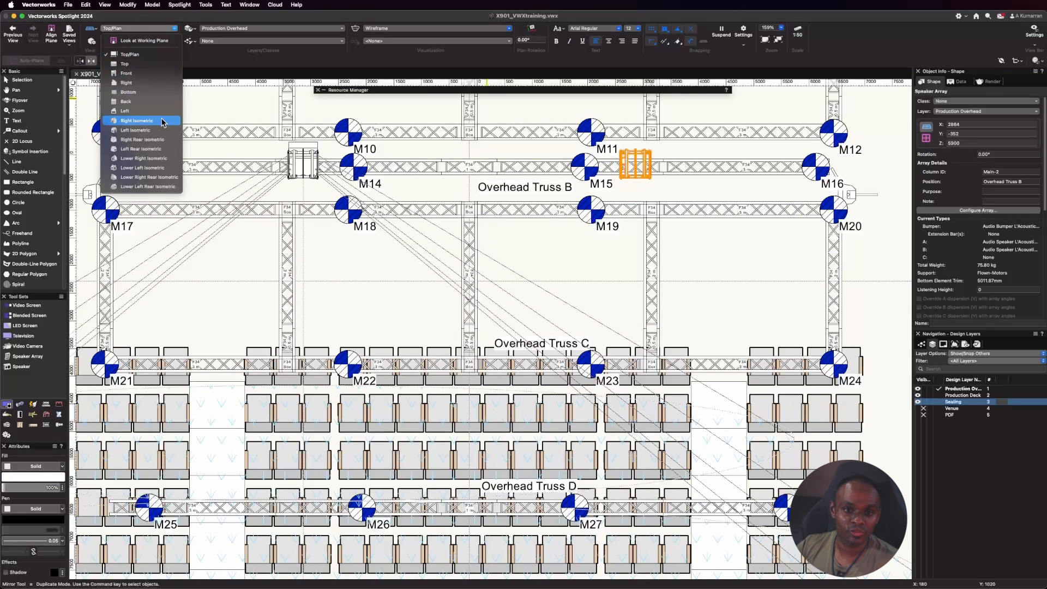
pyautogui.click(139, 83)
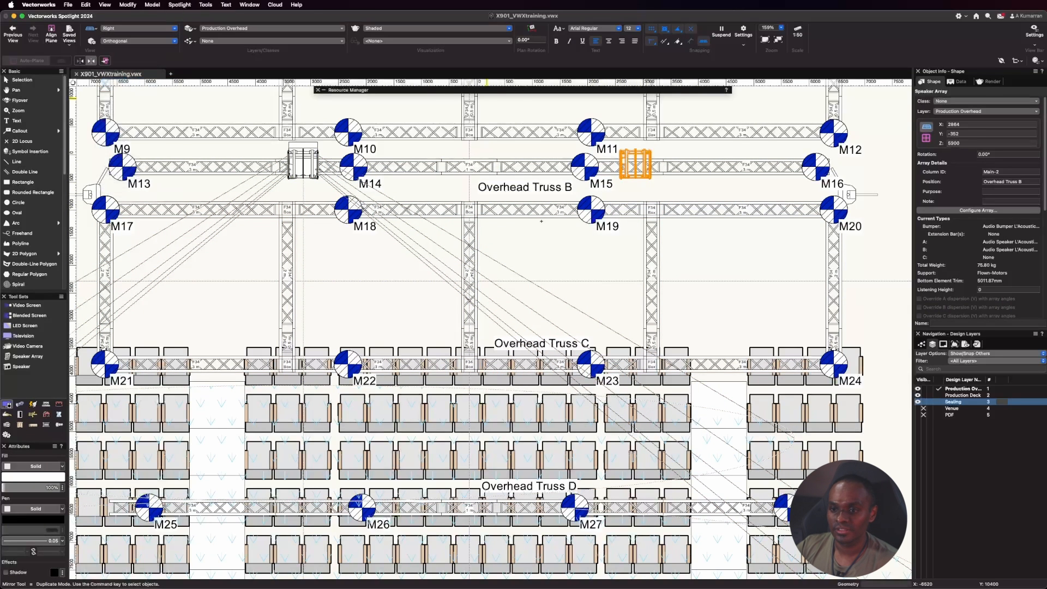
pyautogui.scroll(5, 504, 336)
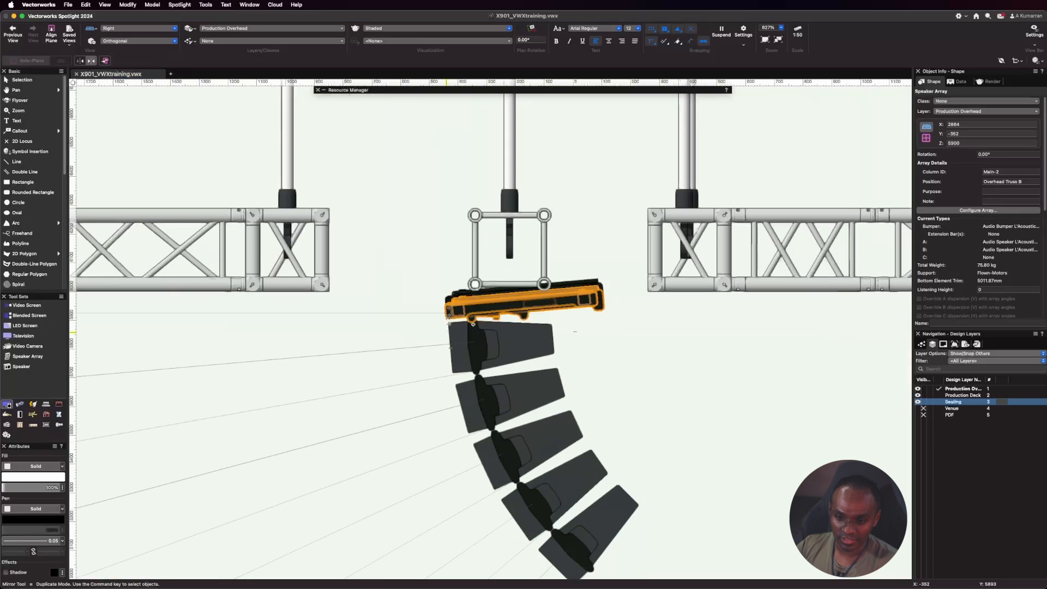
pyautogui.scroll(-3, 962, 243)
pyautogui.scroll(-2, 962, 244)
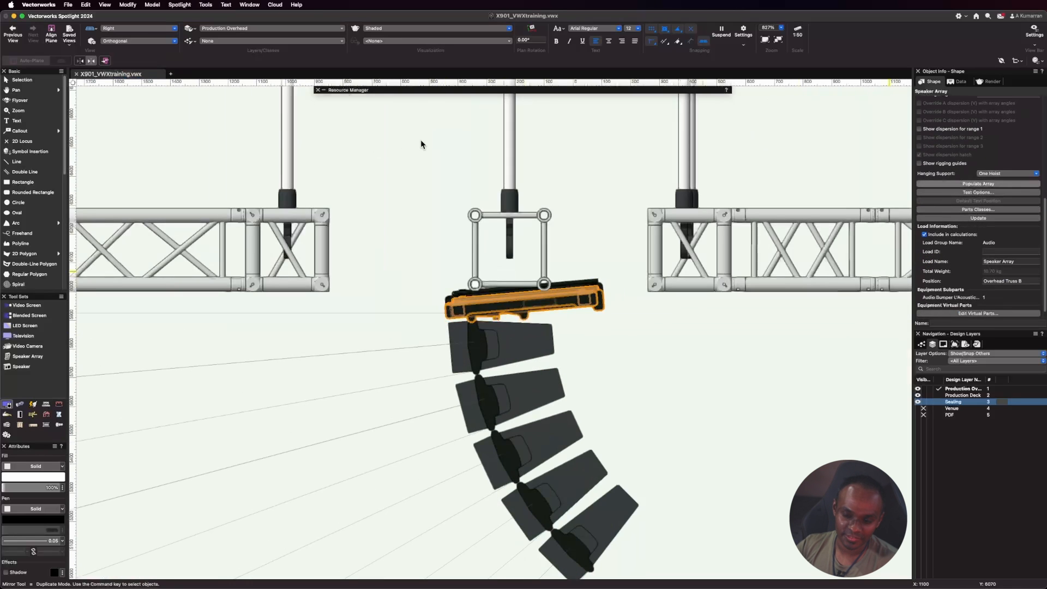
pyautogui.scroll(-1, 452, 177)
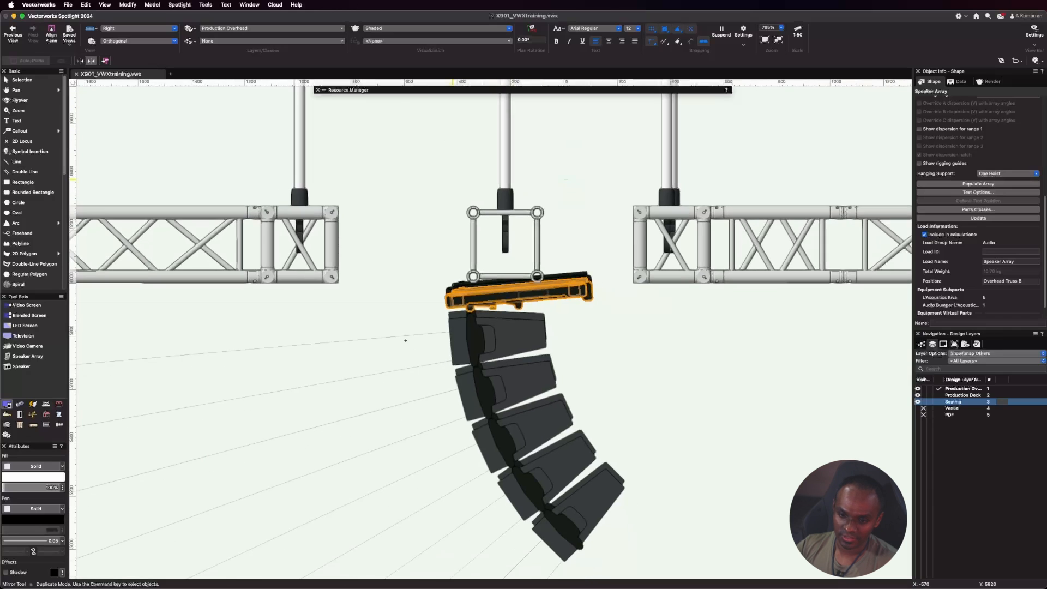
# Select all five KIVA speakers of the mirrored array and show their dispersion range 1.
pyautogui.press('x')
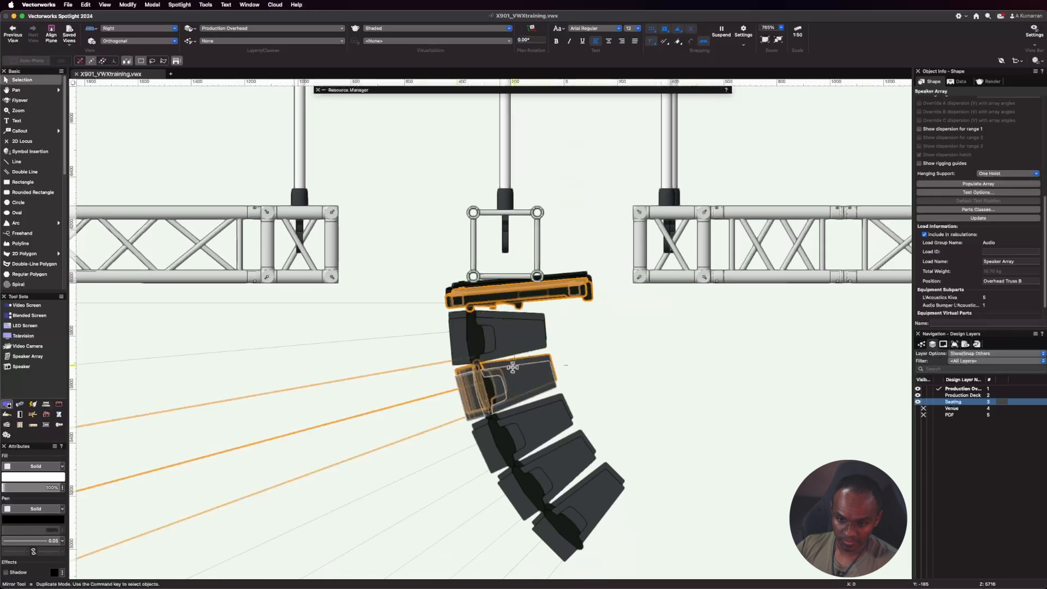
pyautogui.click(519, 343)
pyautogui.keyDown('shift'); pyautogui.click(527, 386); pyautogui.keyUp('shift')
pyautogui.keyDown('shift'); pyautogui.click(546, 422); pyautogui.keyUp('shift')
pyautogui.keyDown('shift'); pyautogui.click(563, 463); pyautogui.keyUp('shift')
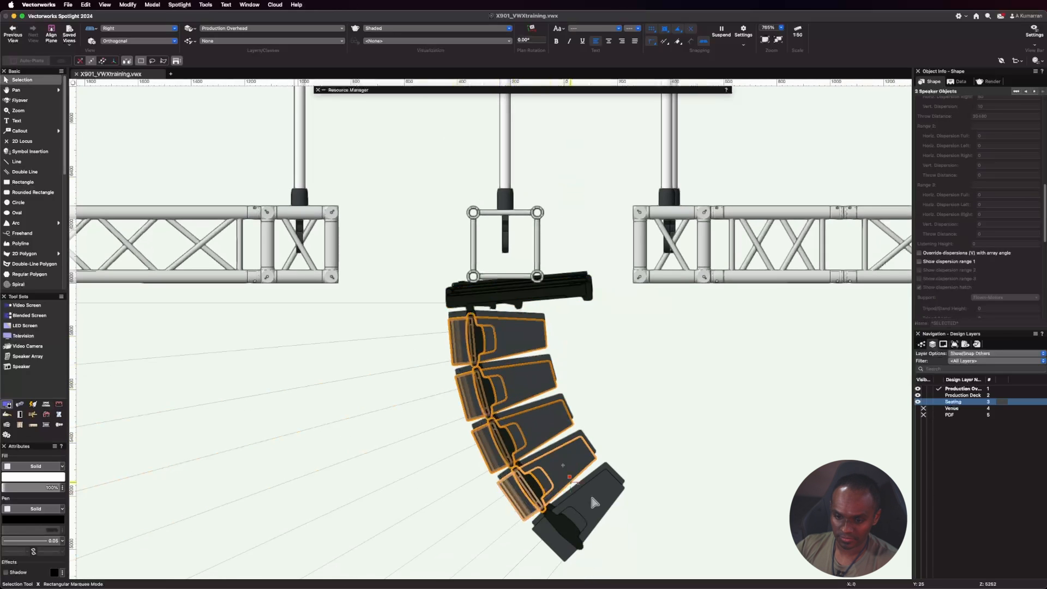
pyautogui.keyDown('shift'); pyautogui.click(594, 500); pyautogui.keyUp('shift')
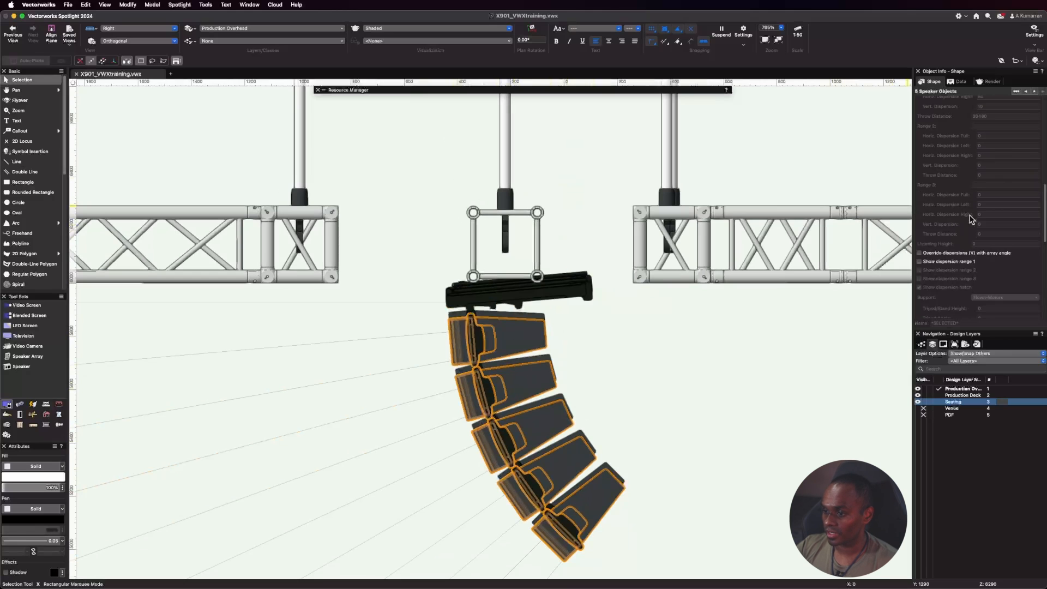
pyautogui.click(919, 262)
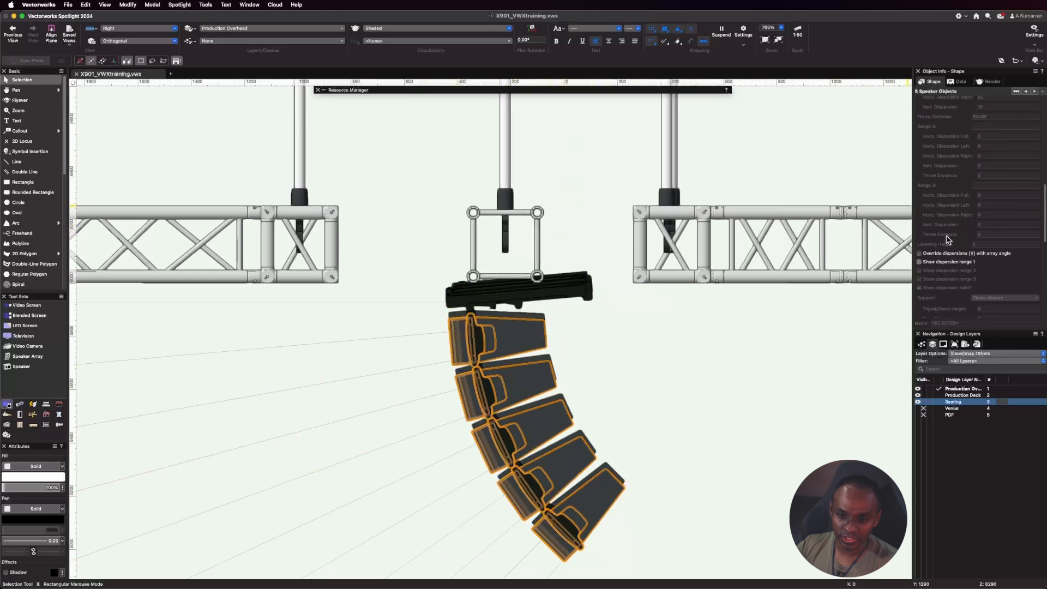
# Inspect the mirrored array under its truss from the side, and compare both arrays' dispersion over the seating in Top/Plan view.
pyautogui.scroll(-5, 601, 342)
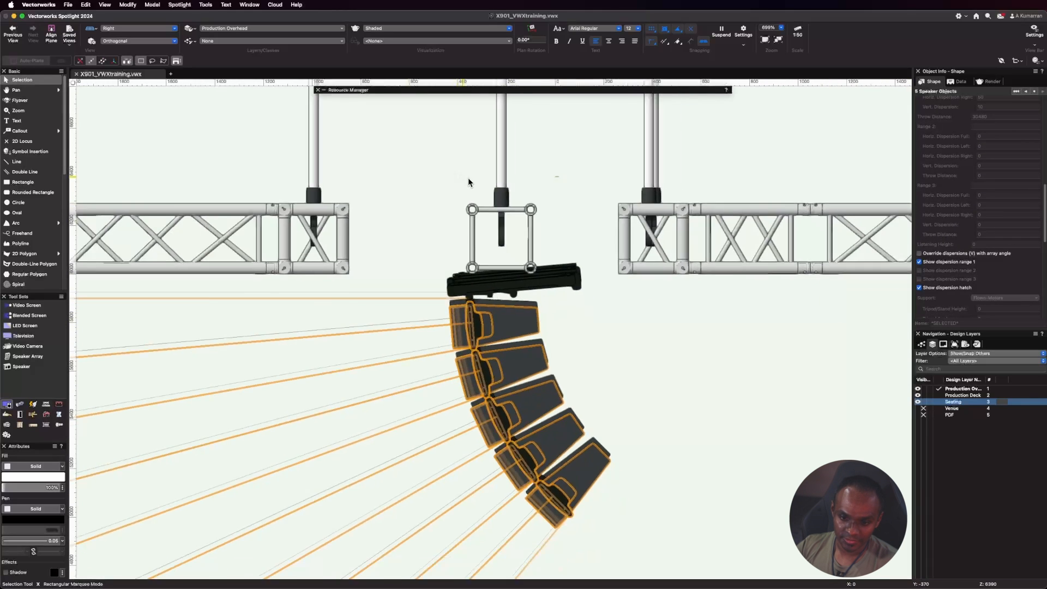
pyautogui.scroll(2, 536, 204)
pyautogui.scroll(6, 536, 204)
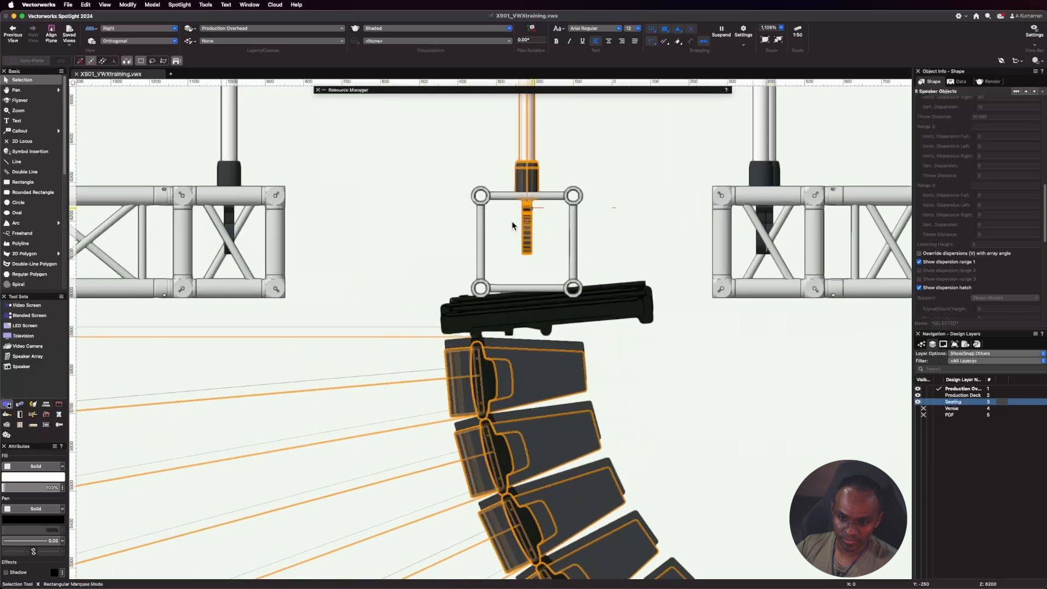
pyautogui.scroll(-4, 650, 285)
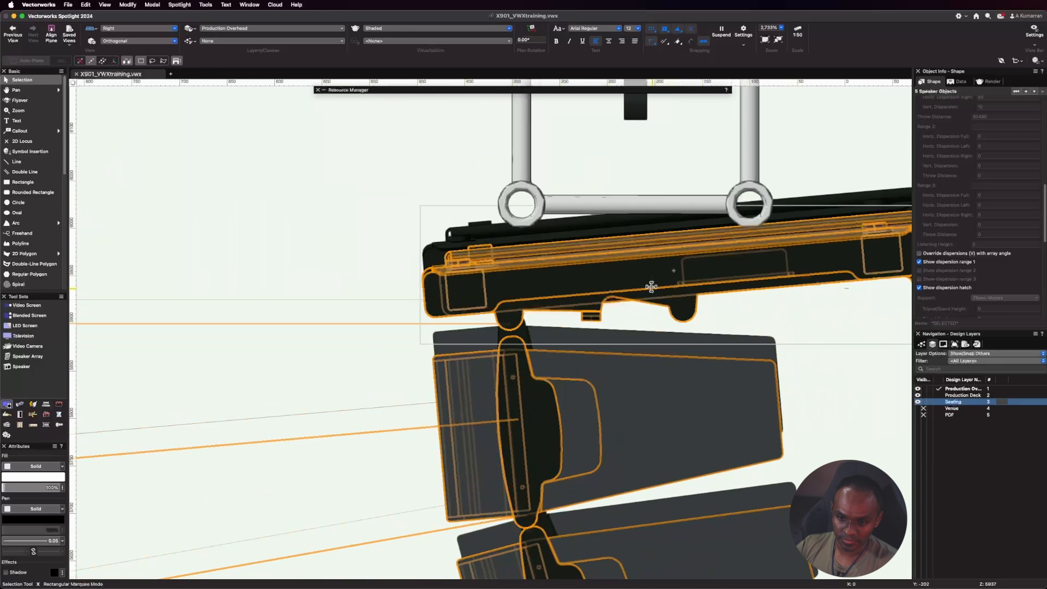
pyautogui.scroll(-1, 718, 179)
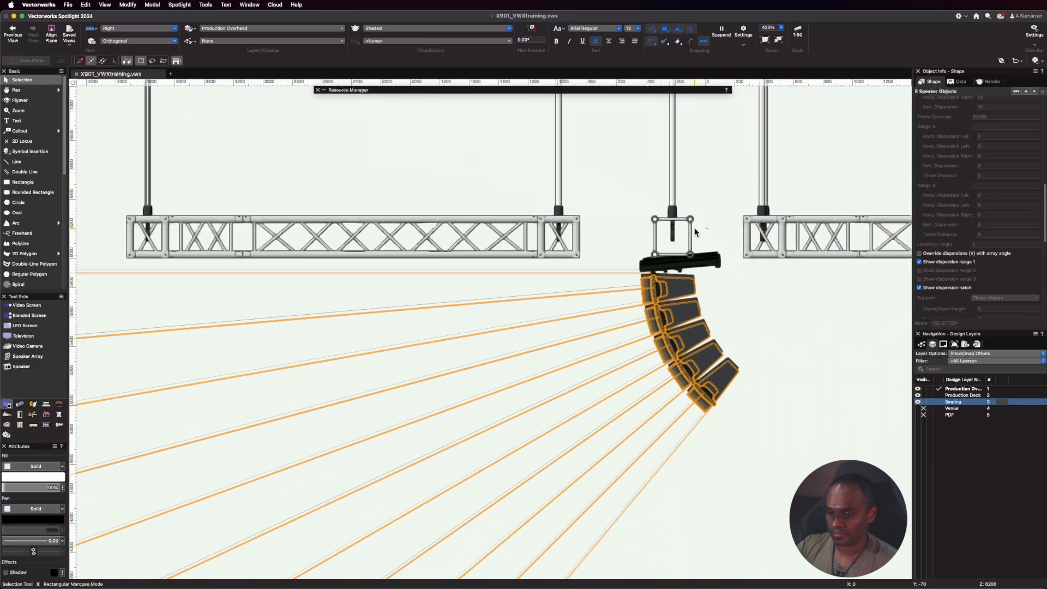
pyautogui.click(126, 28)
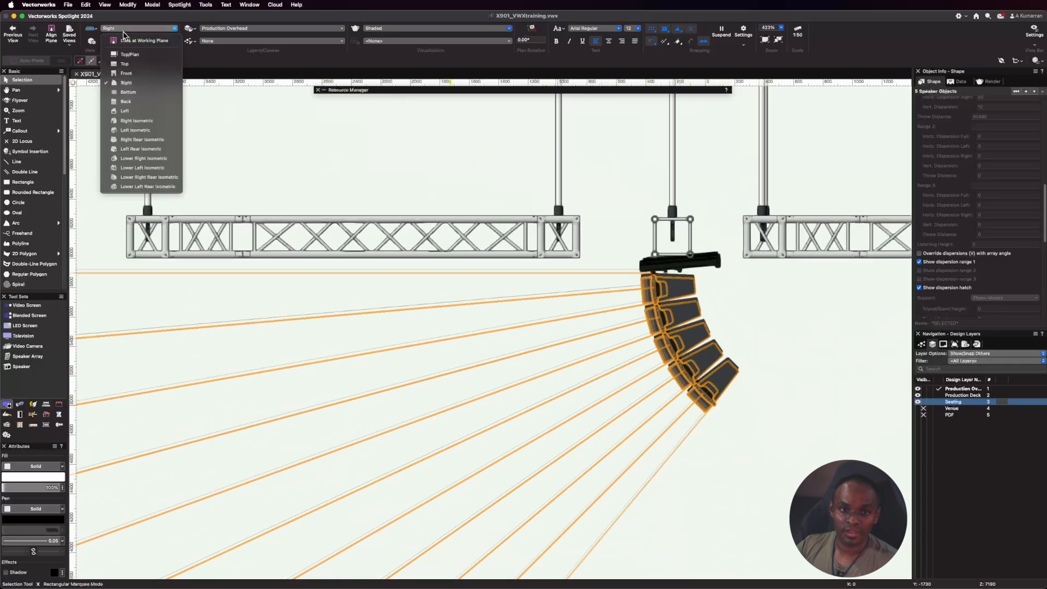
pyautogui.click(126, 63)
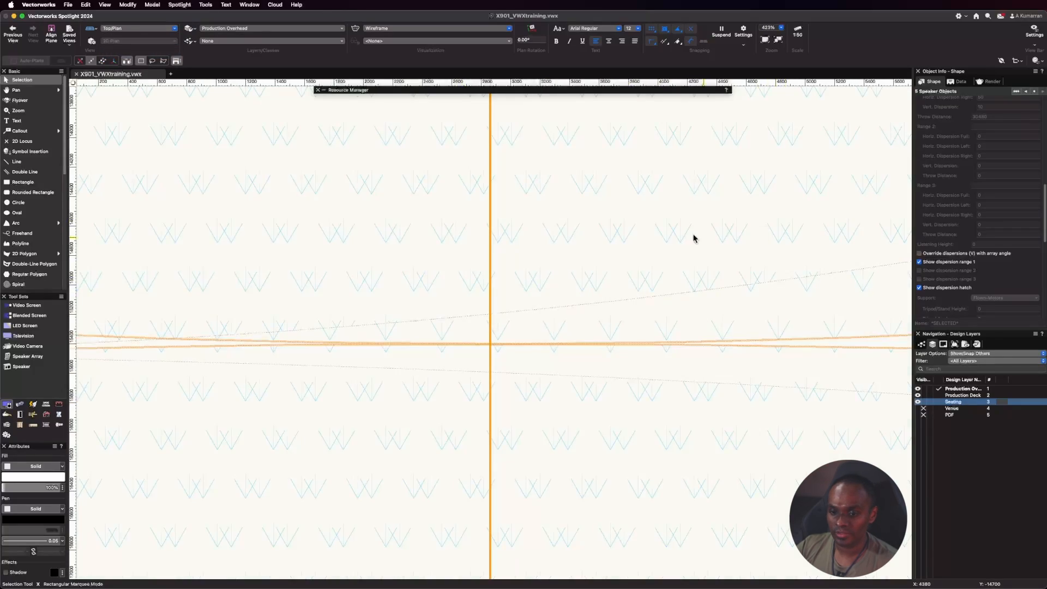
pyautogui.scroll(-7, 692, 233)
pyautogui.scroll(5, 430, 305)
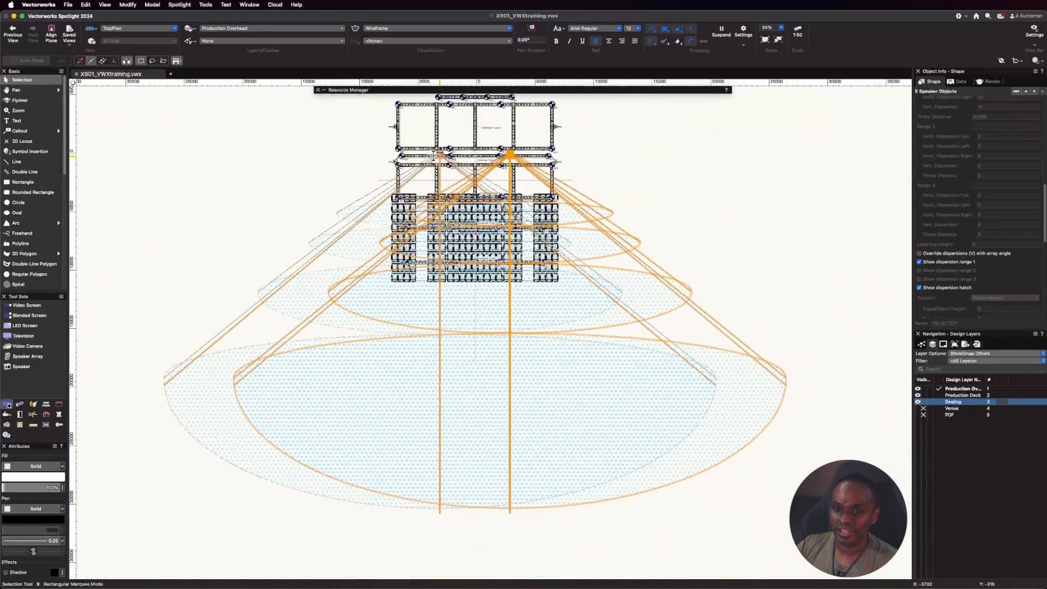
pyautogui.scroll(-2, 415, 252)
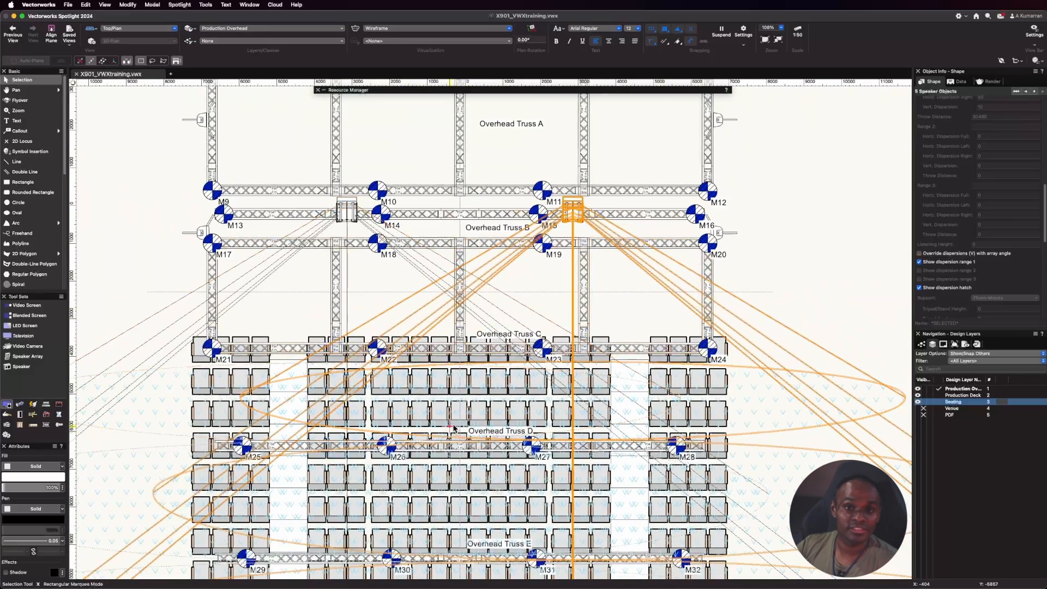
pyautogui.scroll(-2, 465, 418)
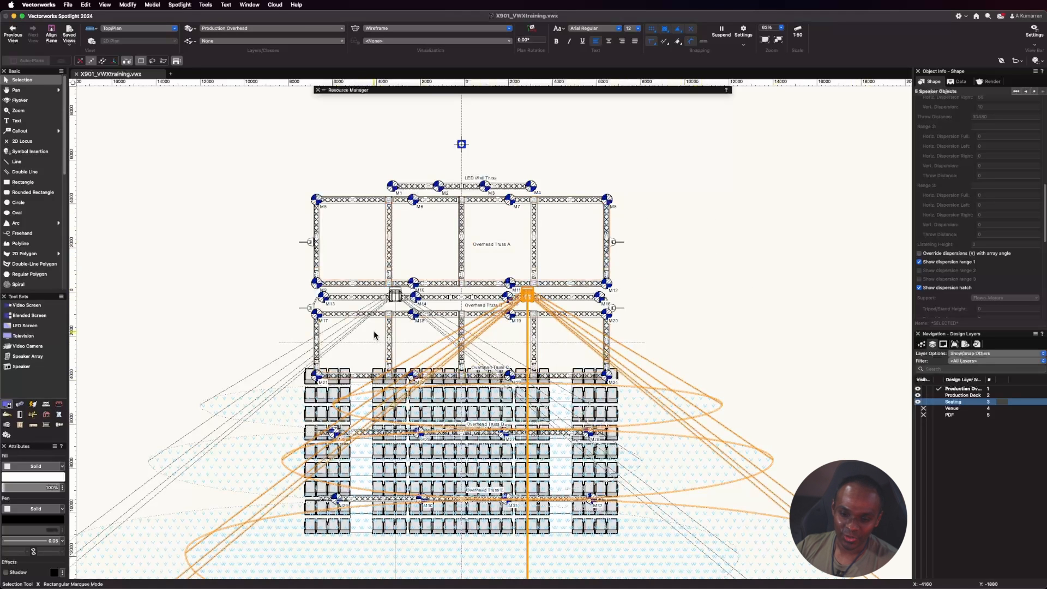
pyautogui.scroll(-1, 382, 349)
pyautogui.click(734, 307)
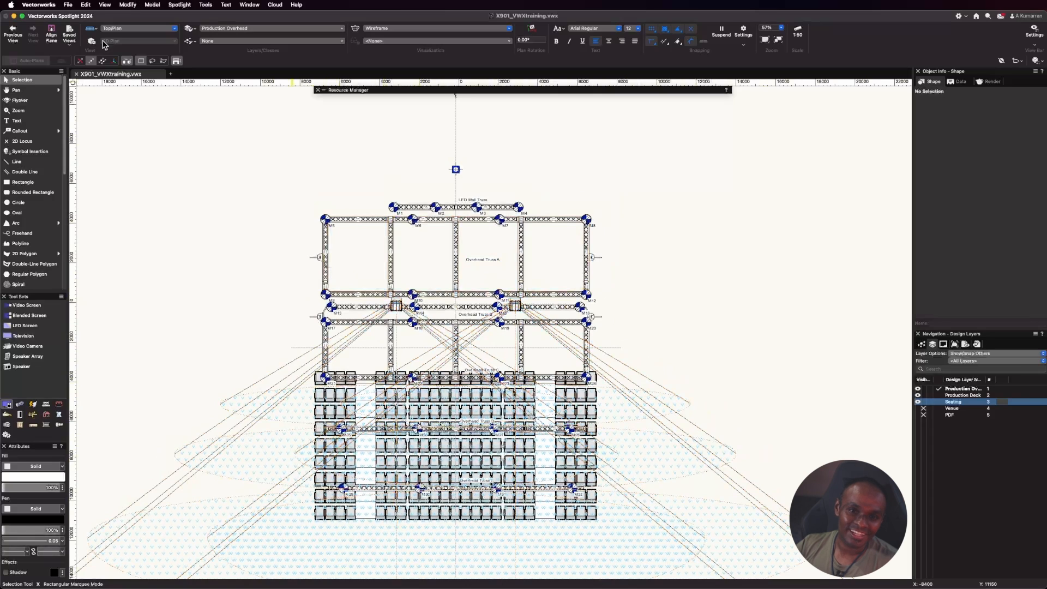
# Switch to the Left view and examine the flown arrays' dispersion against the raked seating.
pyautogui.click(120, 28)
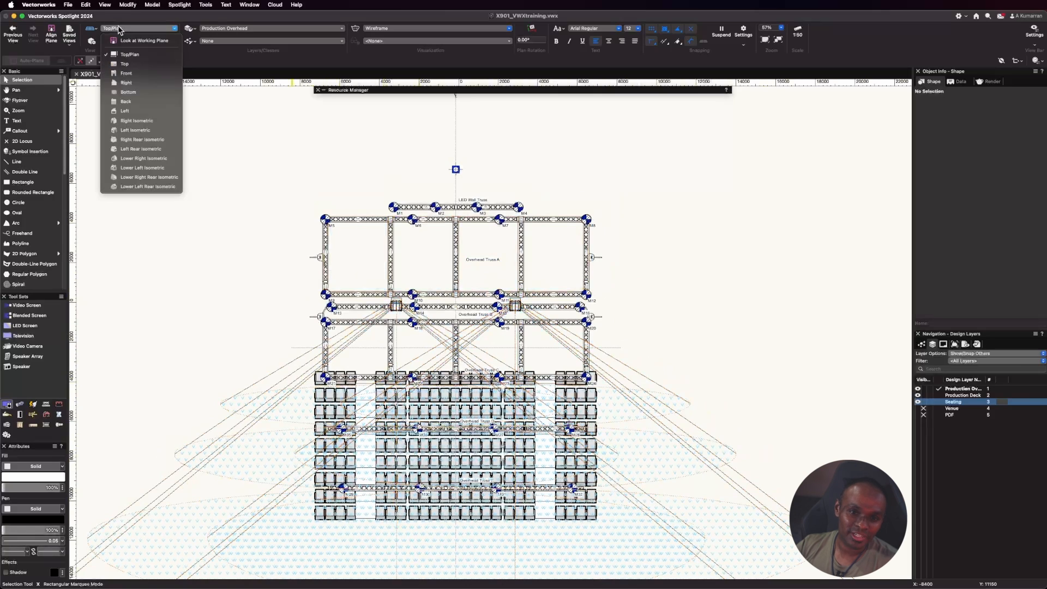
pyautogui.click(128, 110)
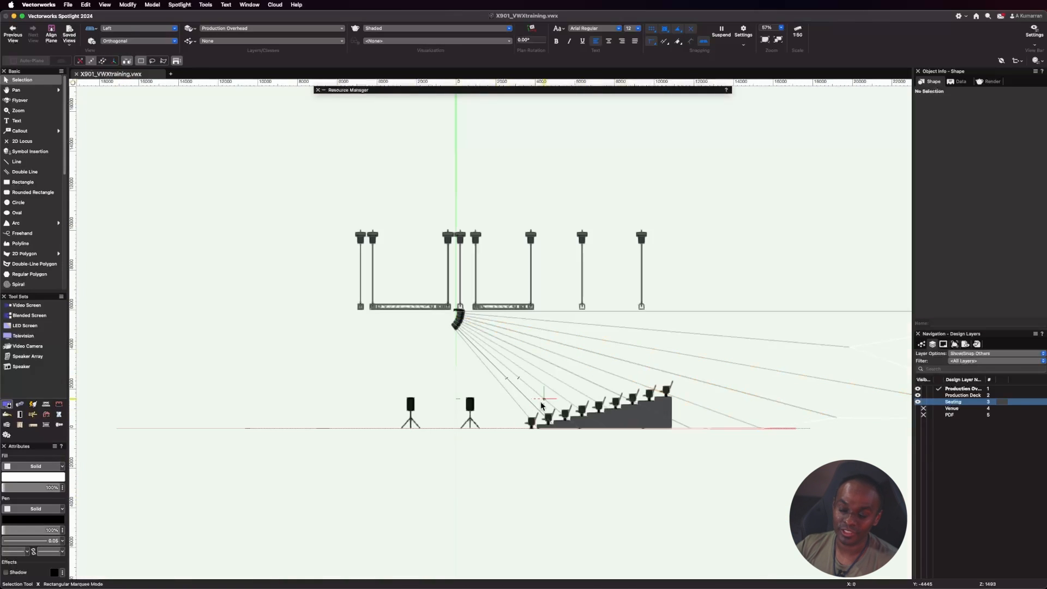
pyautogui.scroll(10, 460, 316)
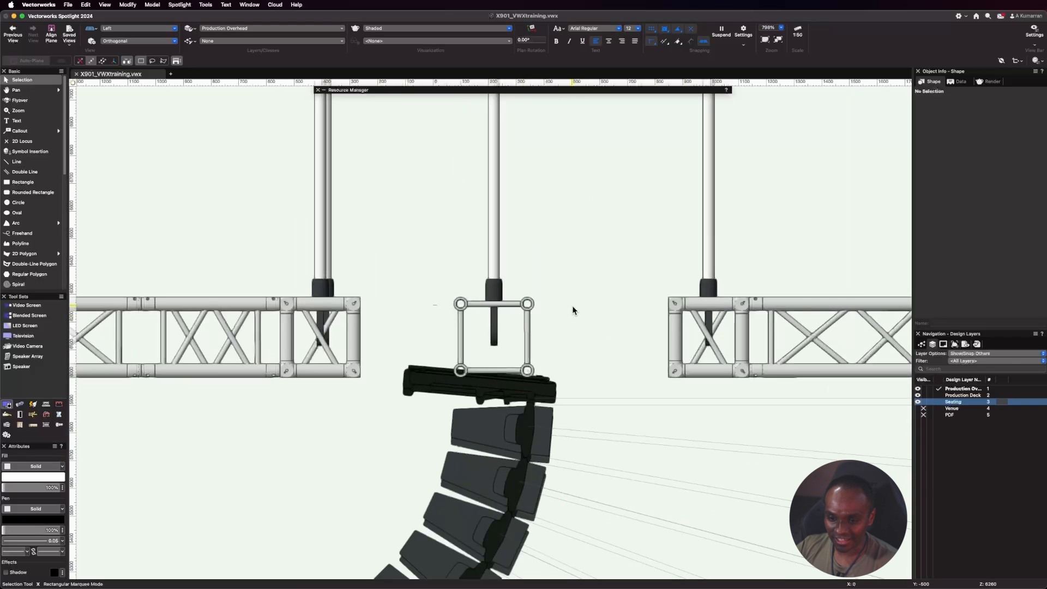
pyautogui.scroll(-4, 349, 273)
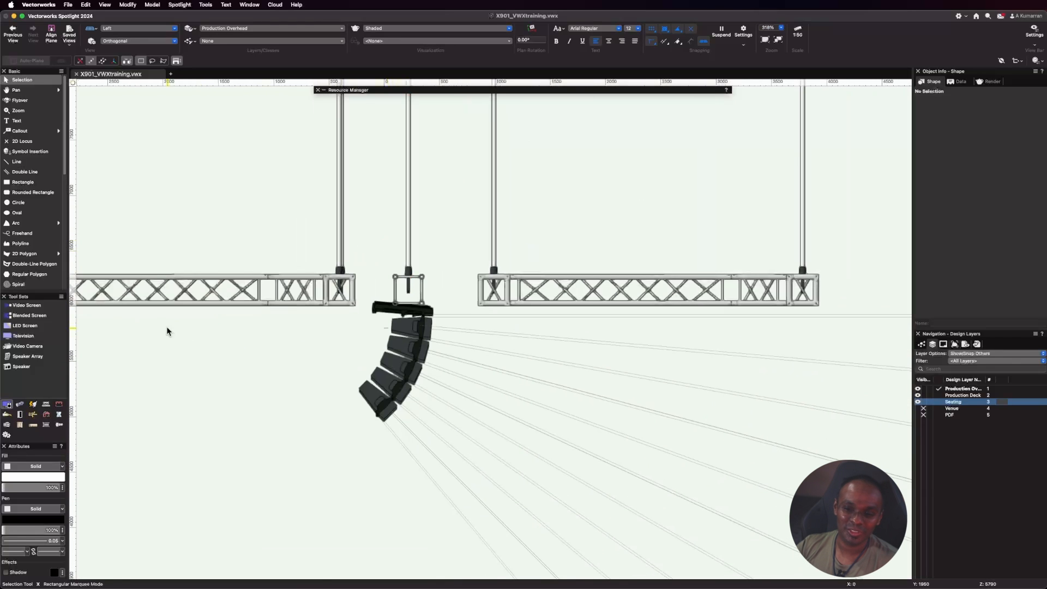
pyautogui.scroll(-2, 174, 325)
pyautogui.scroll(1, 338, 315)
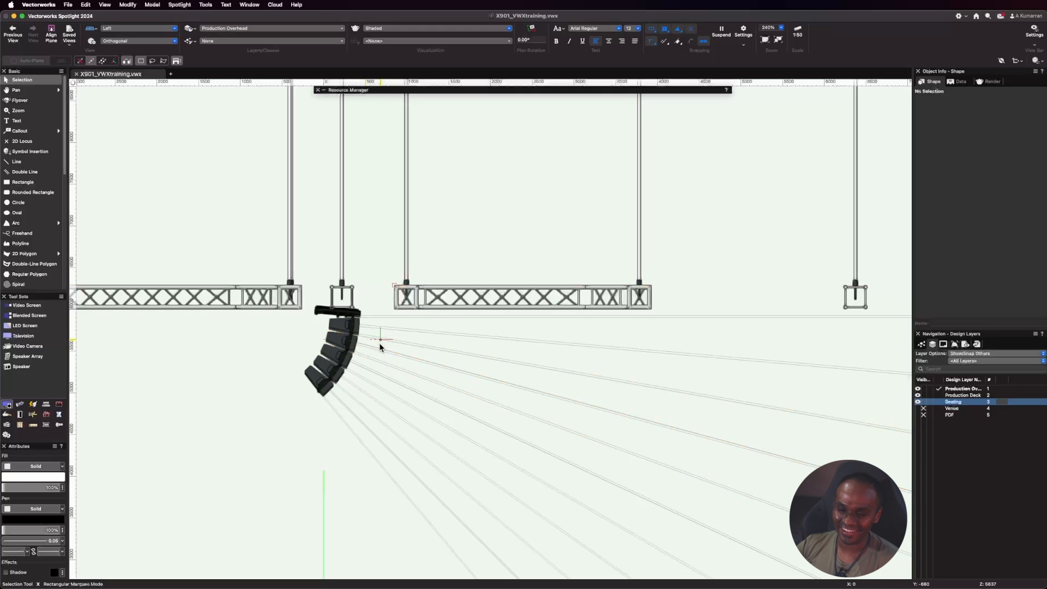
pyautogui.scroll(-5, 380, 349)
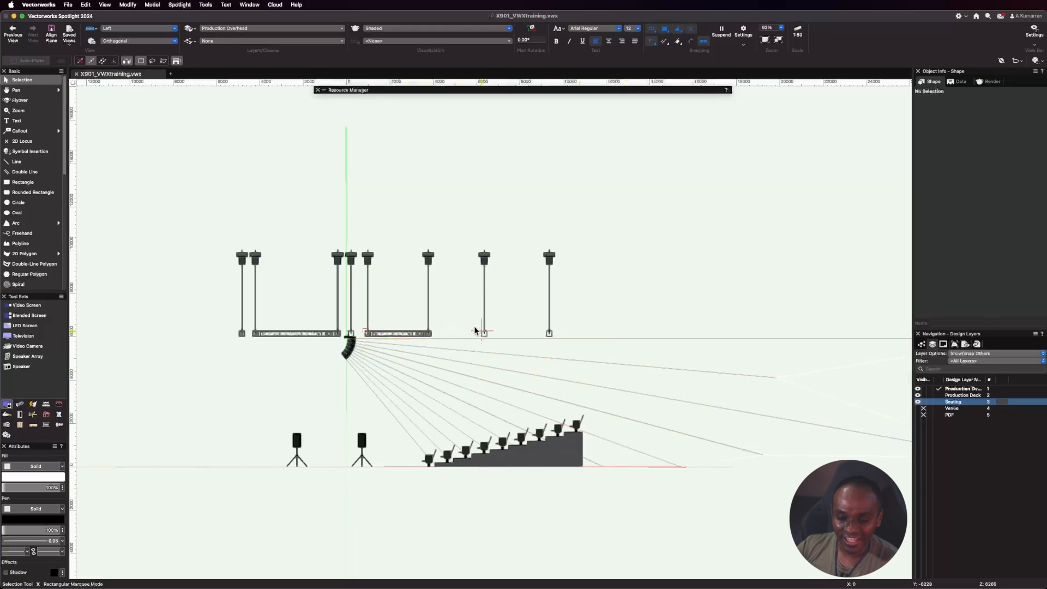
pyautogui.scroll(7, 350, 328)
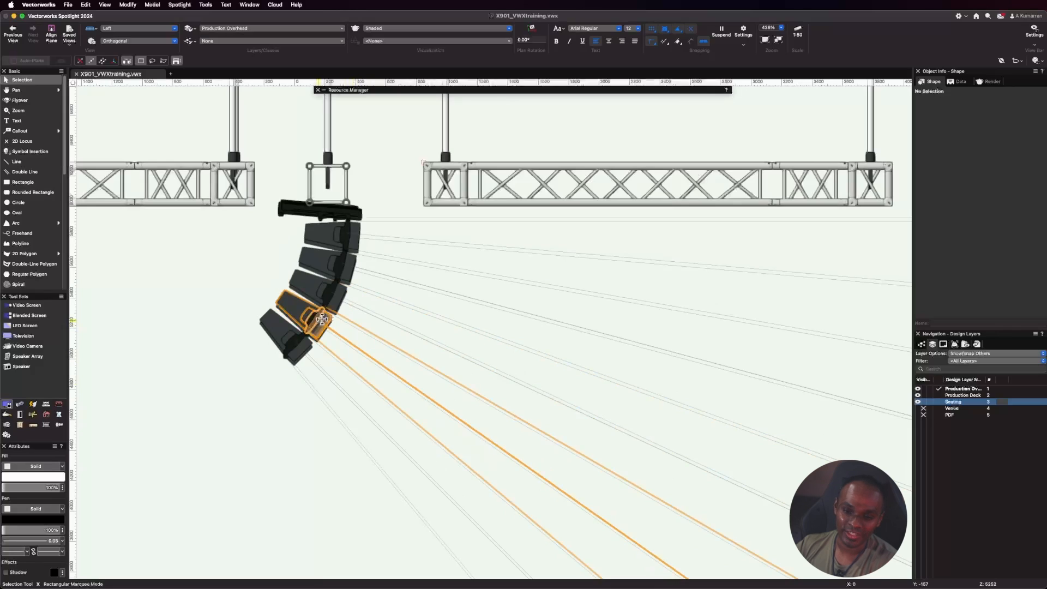
pyautogui.scroll(-4, 316, 317)
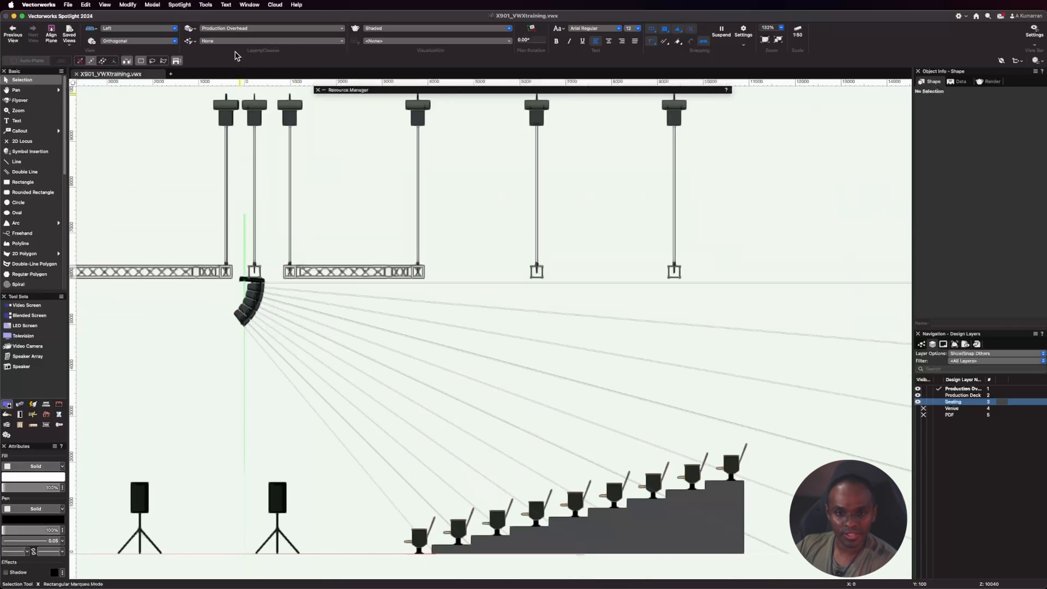
# In Top/Plan view, duplicate the speaker array beside motor M14 about 2000 mm along Overhead Truss B towards the truss centre.
pyautogui.click(150, 33)
pyautogui.click(124, 54)
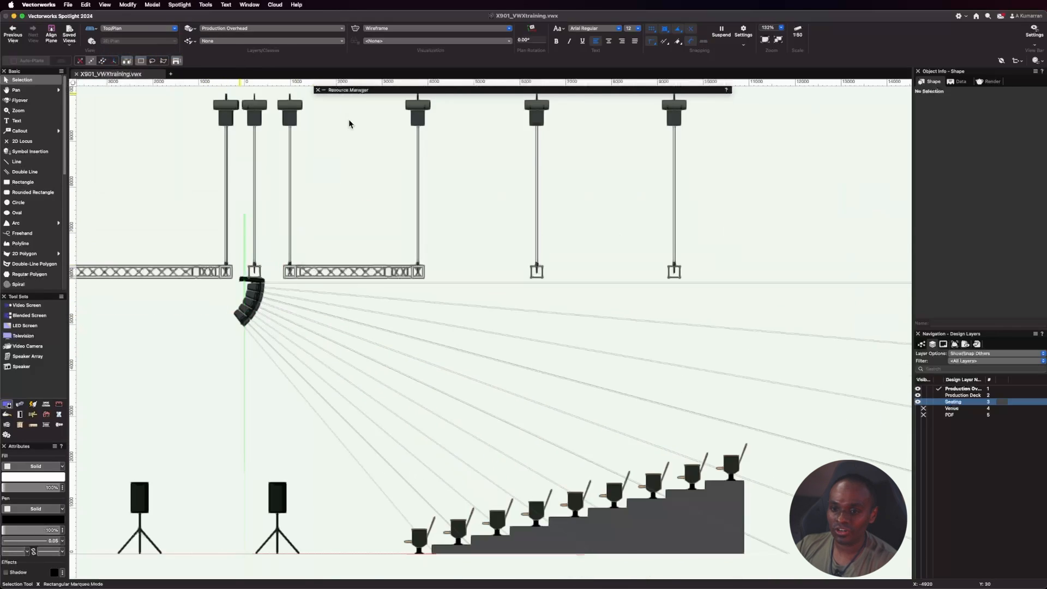
pyautogui.scroll(-3, 603, 339)
pyautogui.scroll(5, 547, 234)
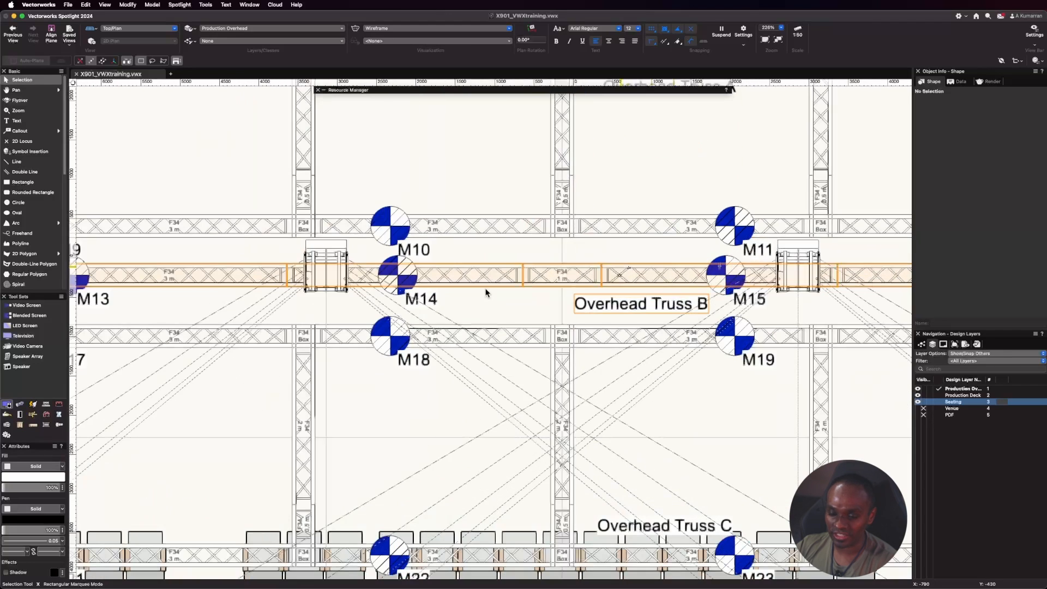
pyautogui.click(327, 274)
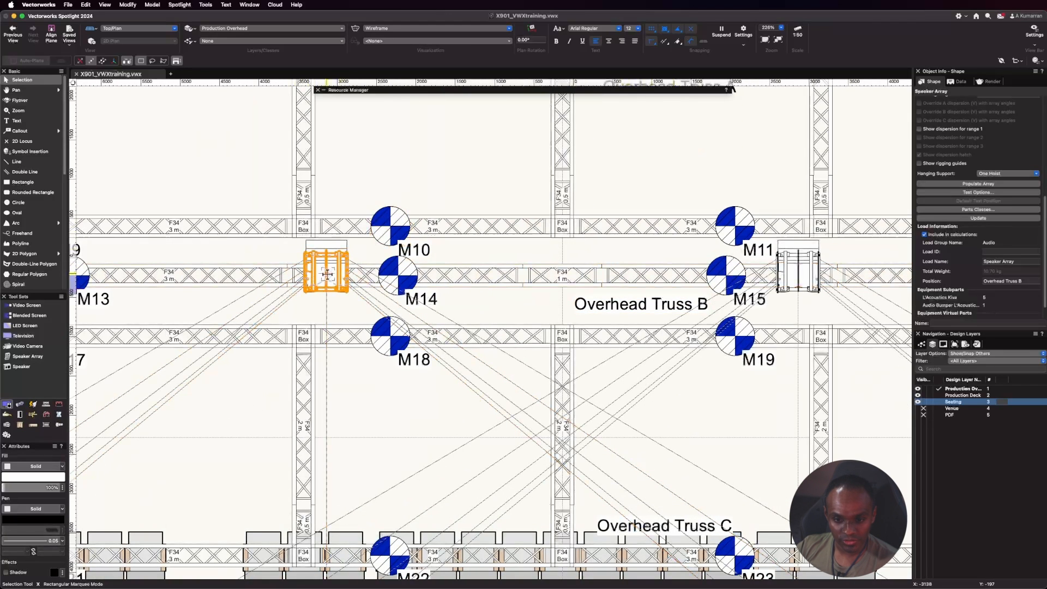
pyautogui.moveTo(325, 273); pyautogui.dragTo(463, 269)
pyautogui.press('Return')
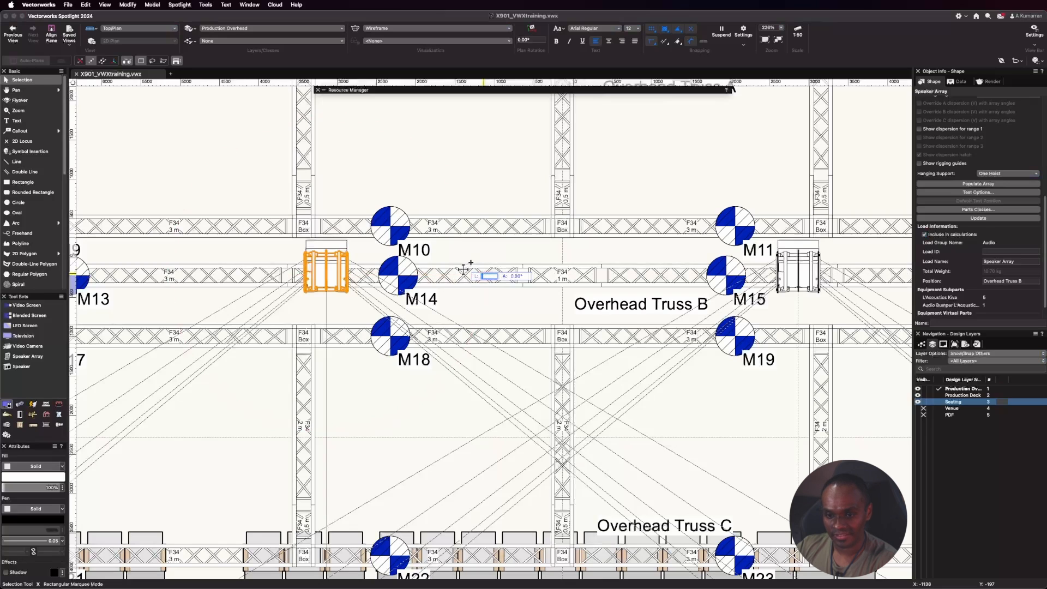
pyautogui.keyDown('shift'); pyautogui.click(780, 278); pyautogui.keyUp('shift')
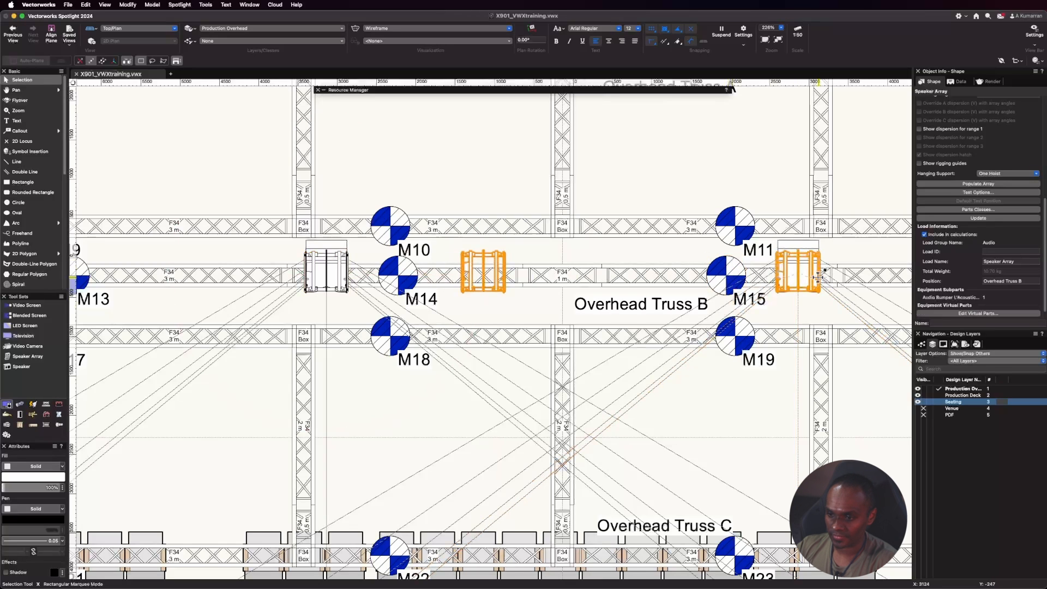
pyautogui.moveTo(779, 281); pyautogui.dragTo(646, 277)
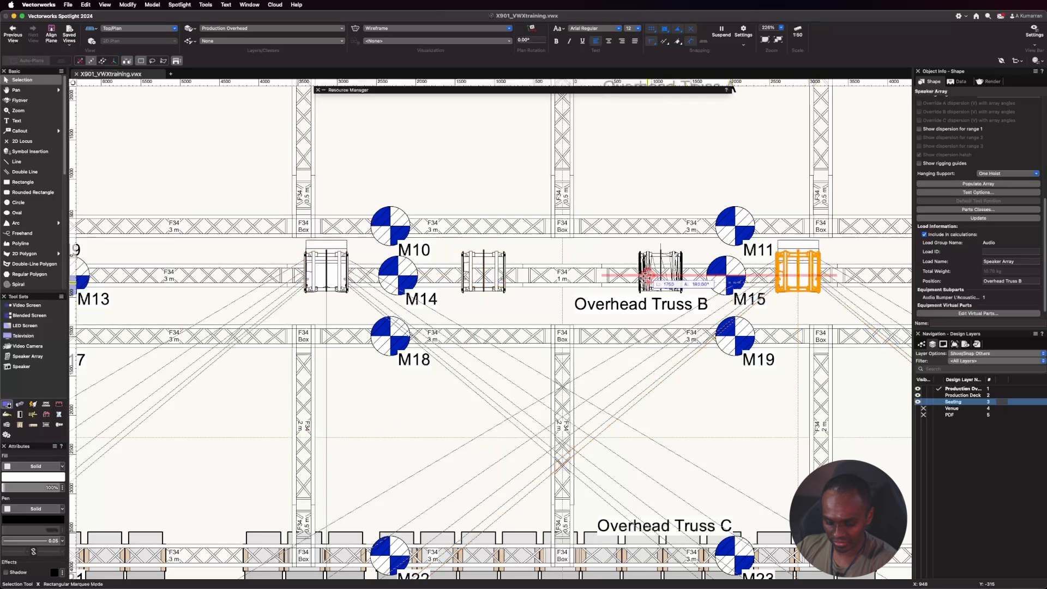
pyautogui.press('Escape')
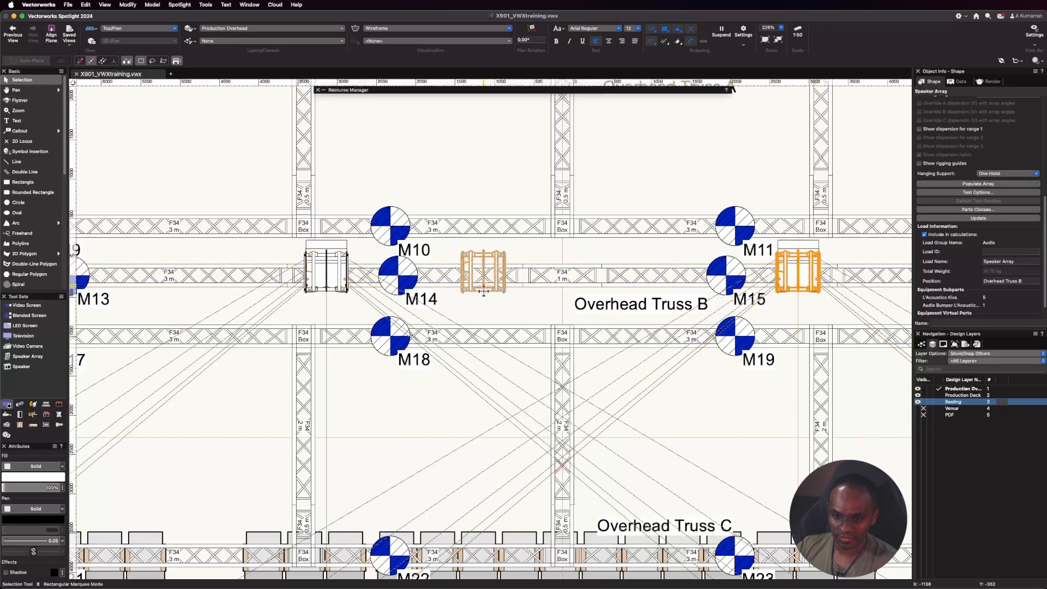
# Open the array configuration of the new copy and delete all five KIVA speakers from it.
pyautogui.click(484, 290)
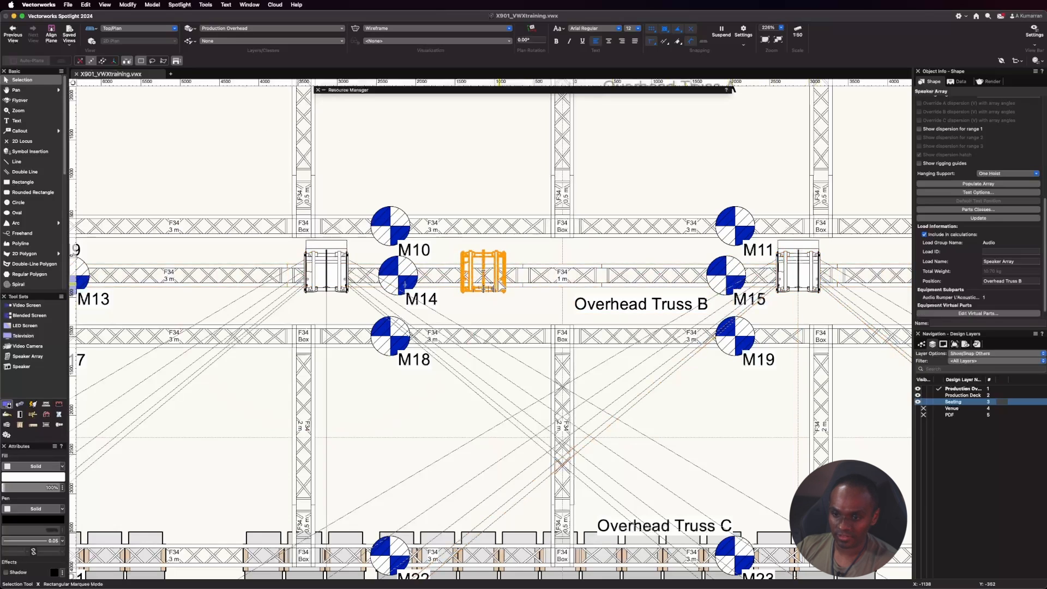
pyautogui.click(964, 218)
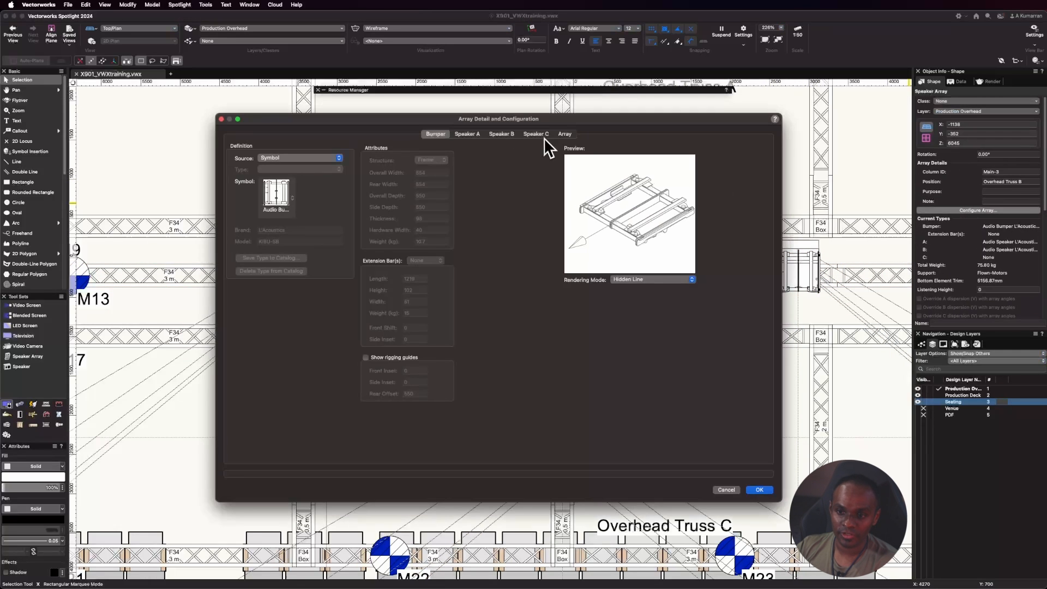
pyautogui.click(564, 134)
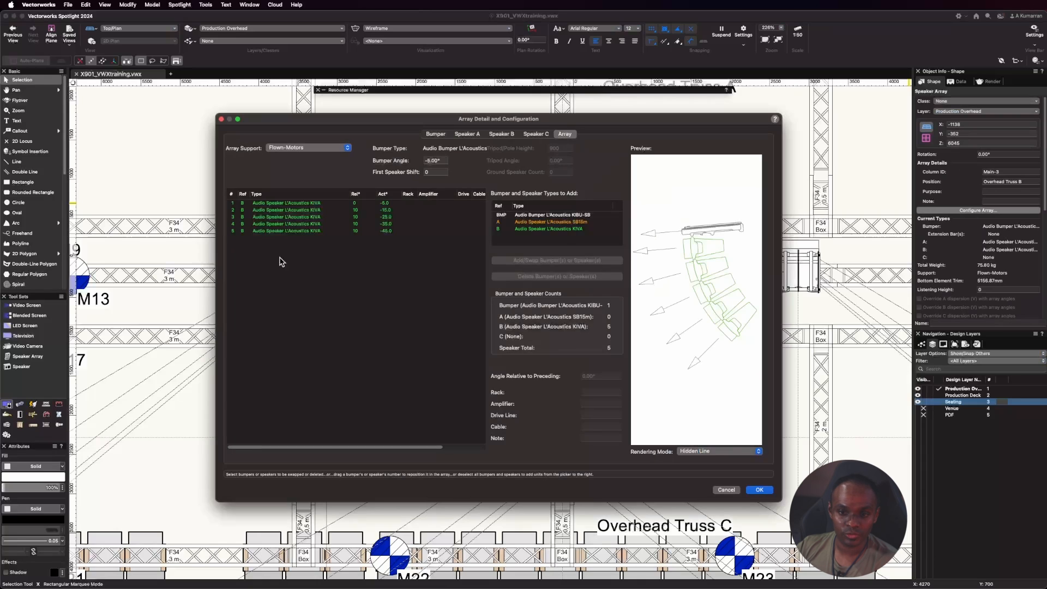
pyautogui.click(299, 208)
pyautogui.keyDown('shift'); pyautogui.click(299, 231); pyautogui.keyUp('shift')
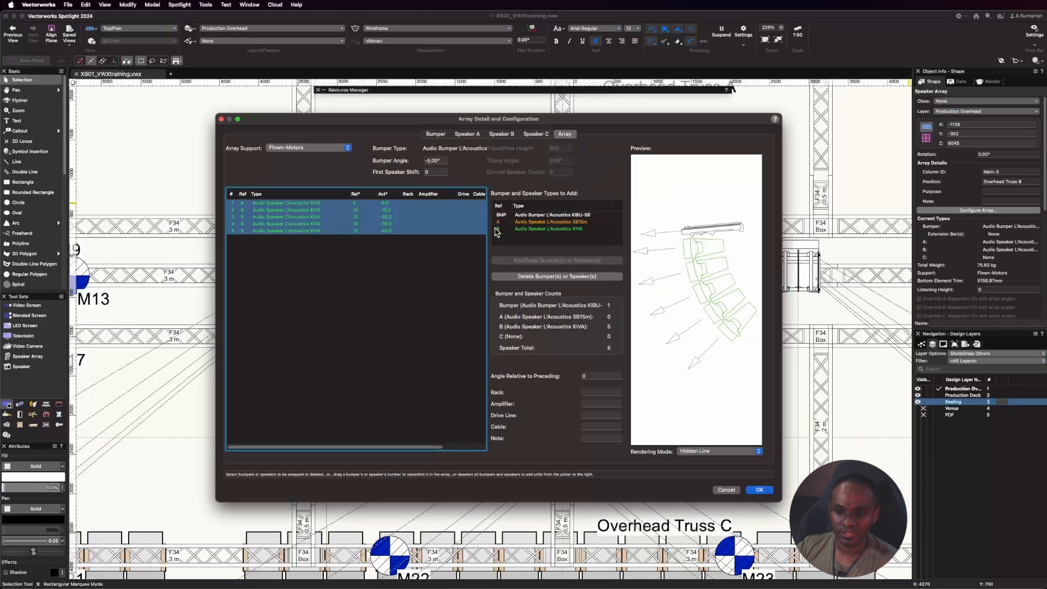
pyautogui.click(535, 276)
# Add two L'Acoustics SB15m speakers to the array, set the bumper angle to 0° and apply the configuration.
pyautogui.click(551, 222)
pyautogui.click(553, 261)
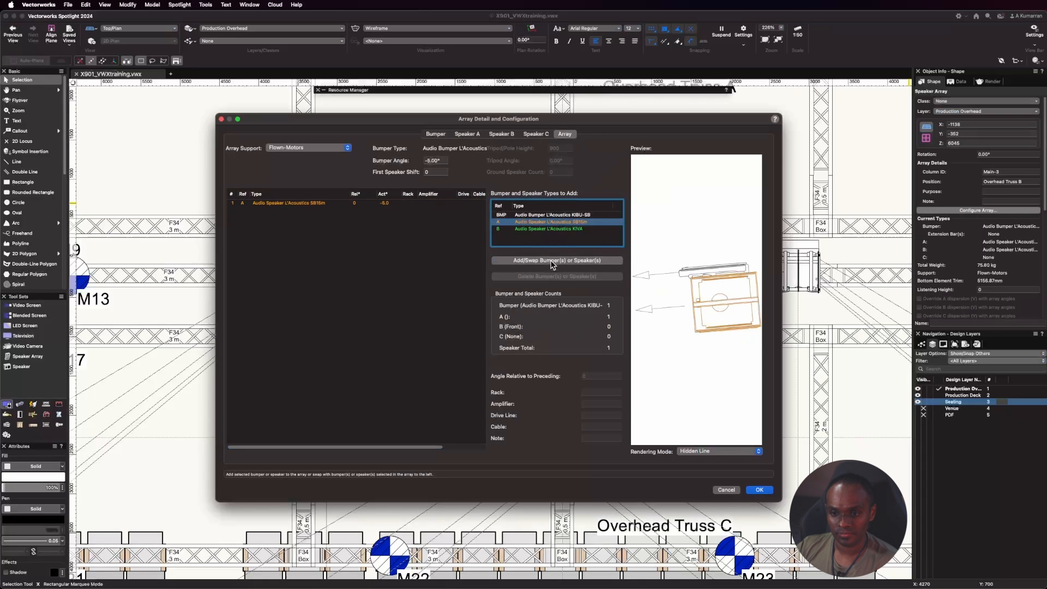
pyautogui.click(554, 260)
pyautogui.click(437, 160)
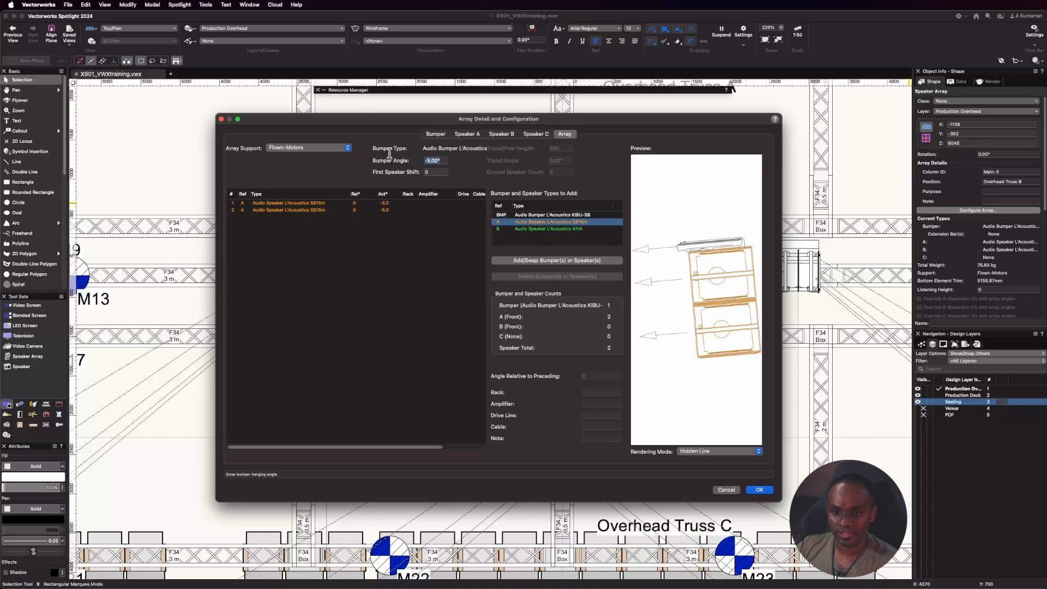
pyautogui.write('0')
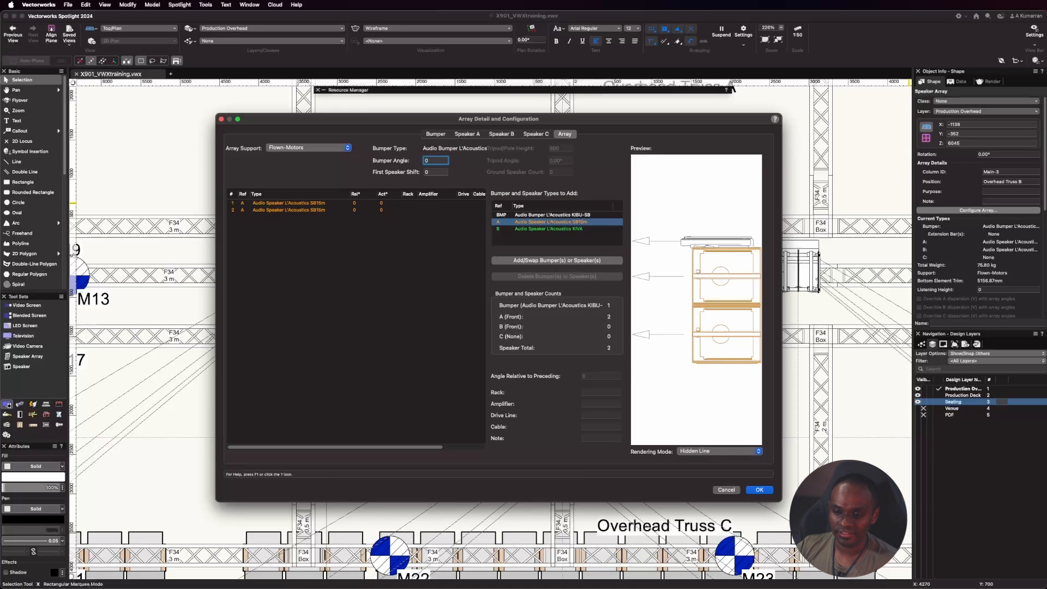
pyautogui.click(760, 490)
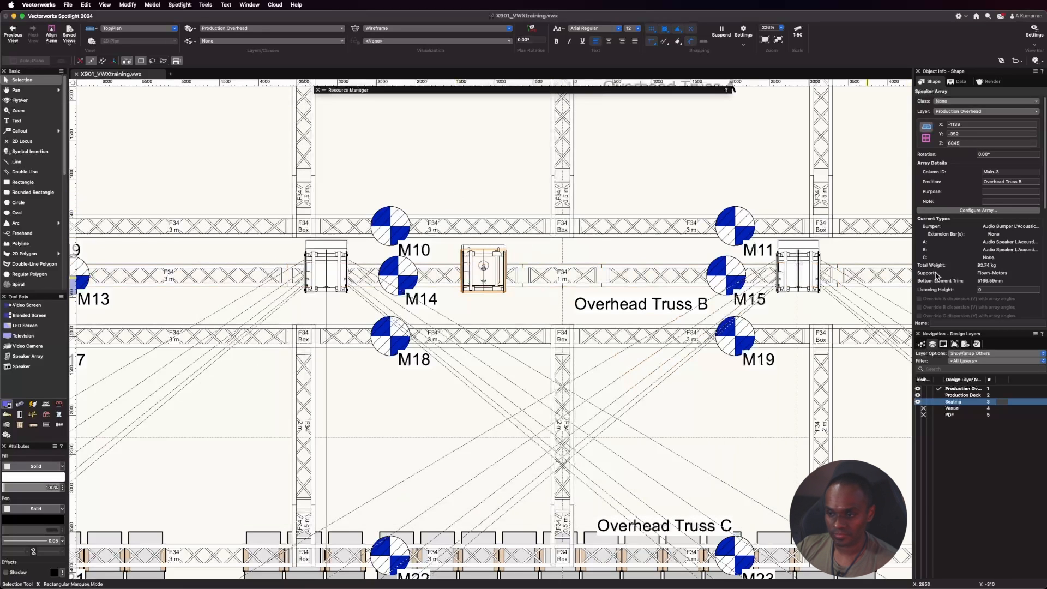
# Mirror a copy of the SB15m array across the centre of Overhead Truss B and populate the mirrored array.
pyautogui.scroll(-8, 1000, 224)
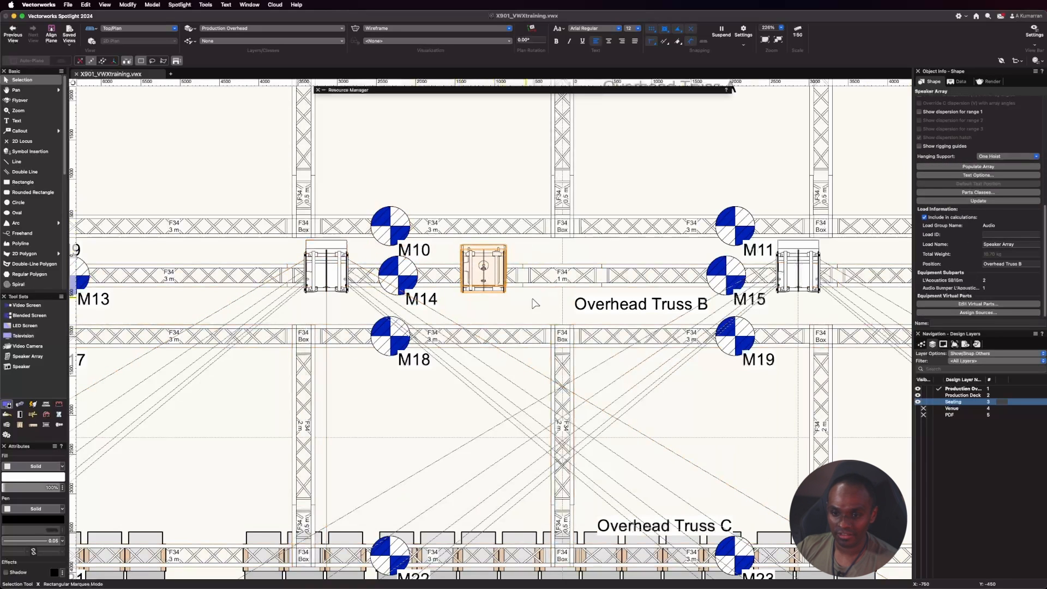
pyautogui.press('=')
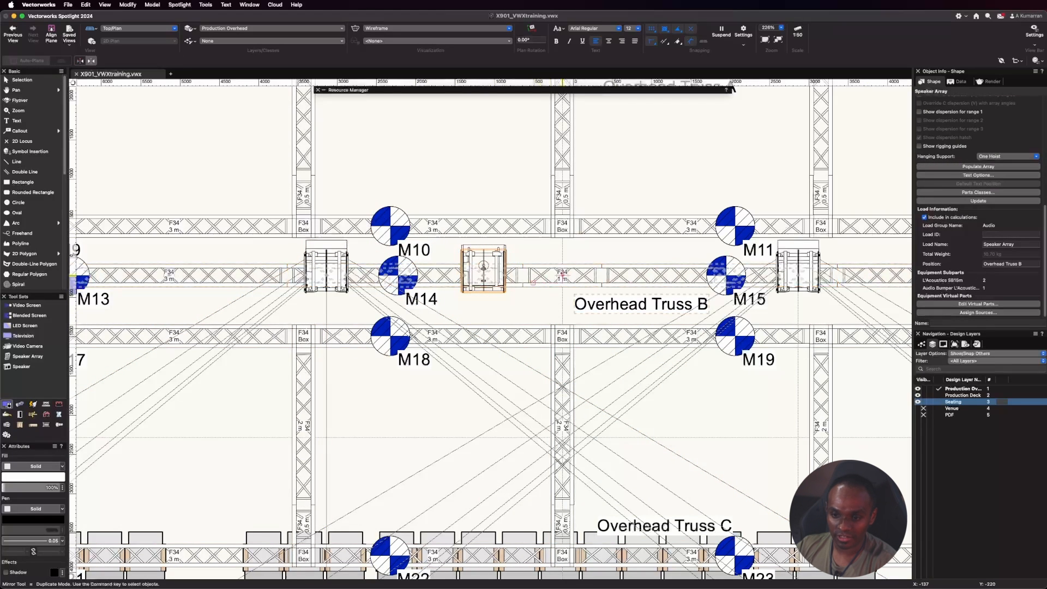
pyautogui.click(563, 299)
pyautogui.click(562, 246)
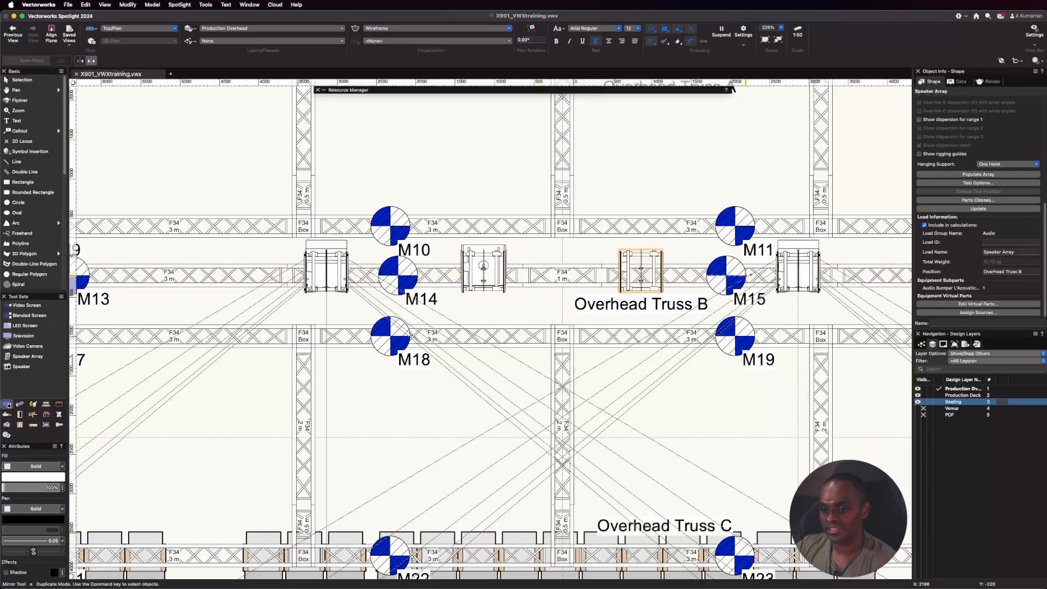
pyautogui.click(968, 174)
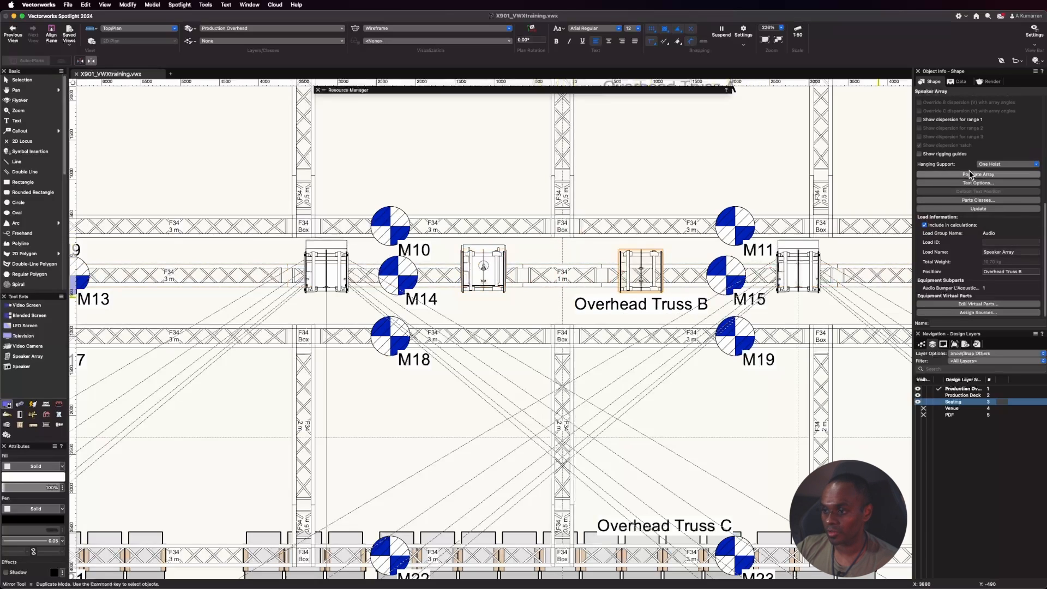
pyautogui.press('x')
pyautogui.scroll(-5, 270, 182)
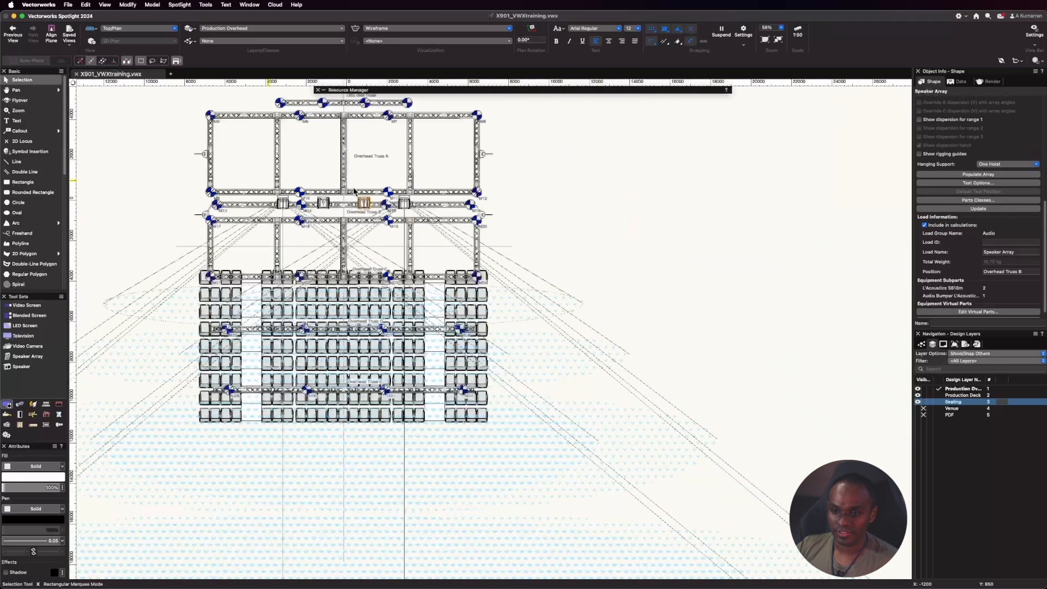
pyautogui.click(587, 221)
# In the Left view, turn off the range 1 dispersion for the nearer KIVA array's five speakers.
pyautogui.scroll(2, 188, 111)
pyautogui.scroll(2, 188, 113)
pyautogui.click(139, 29)
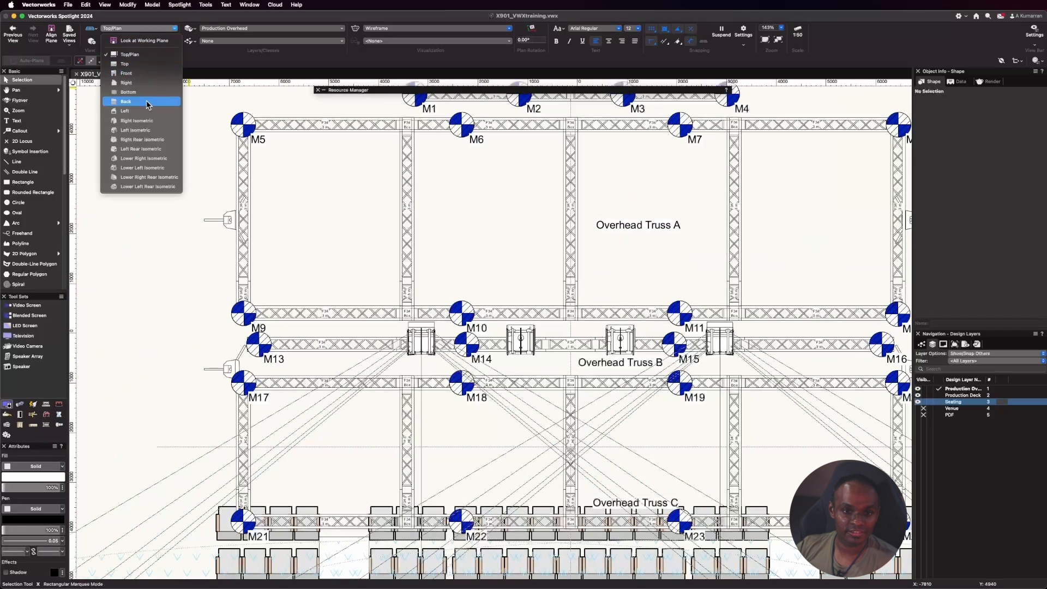
pyautogui.click(126, 110)
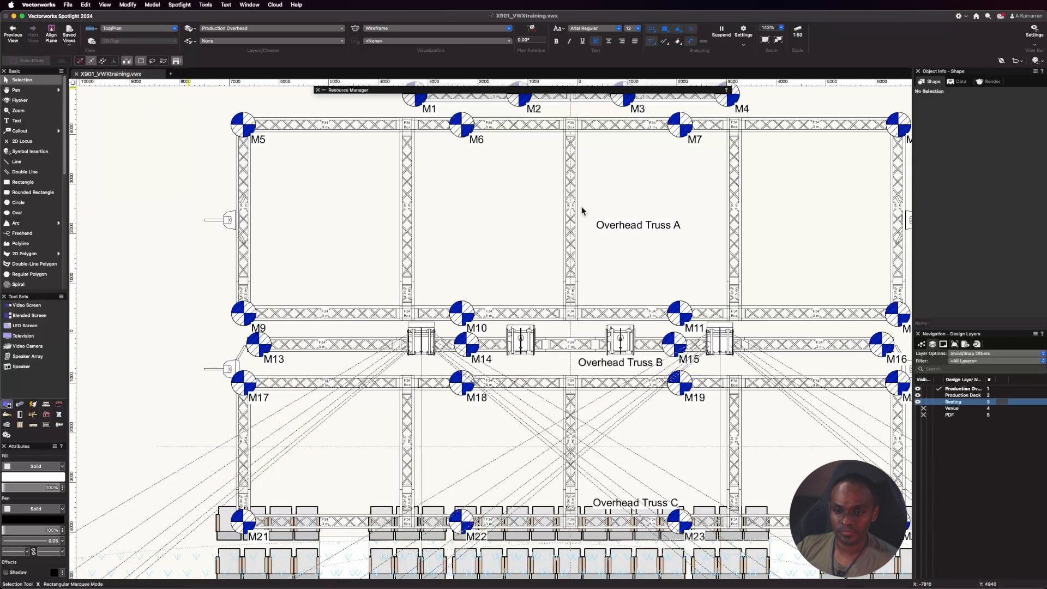
pyautogui.scroll(4, 515, 300)
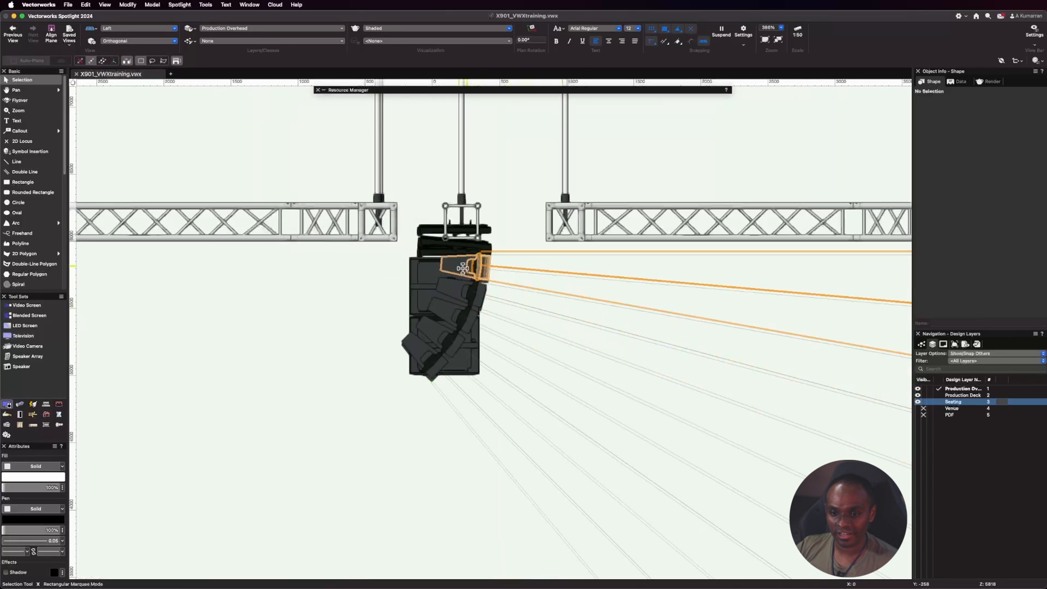
pyautogui.click(453, 311)
pyautogui.keyDown('shift'); pyautogui.click(441, 336); pyautogui.keyUp('shift')
pyautogui.keyDown('shift'); pyautogui.click(433, 361); pyautogui.keyUp('shift')
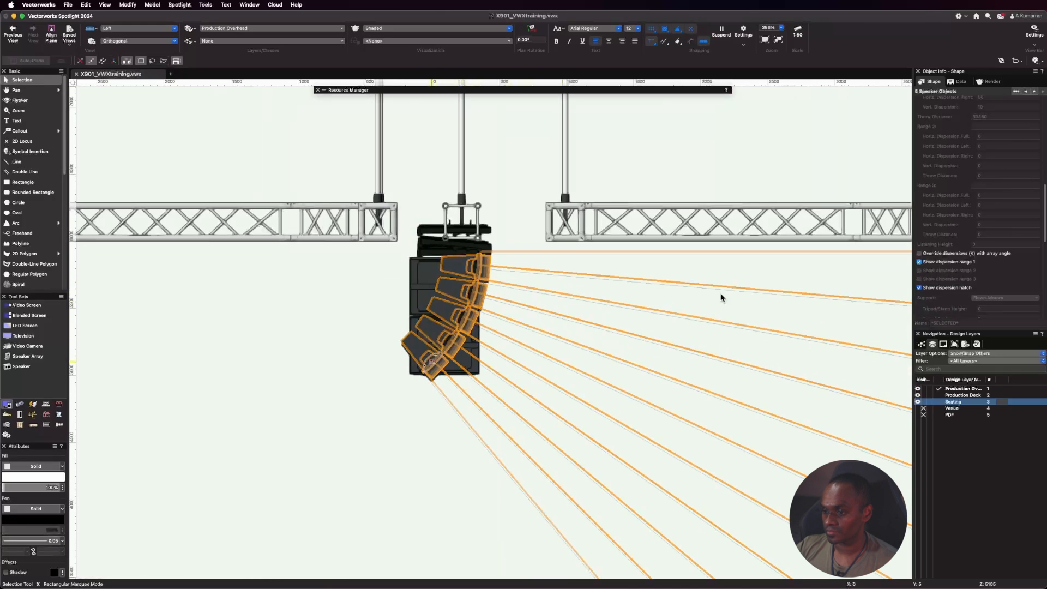
pyautogui.click(241, 314)
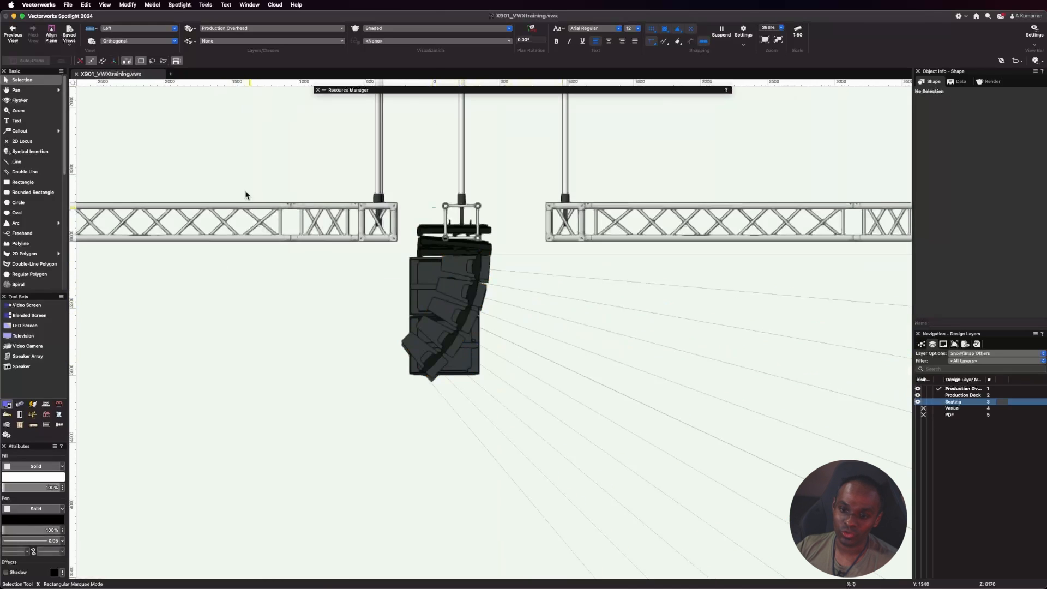
# In the Right view, turn off the range 1 dispersion for all five speakers of the other KIVA array.
pyautogui.scroll(4, 499, 235)
pyautogui.click(461, 223)
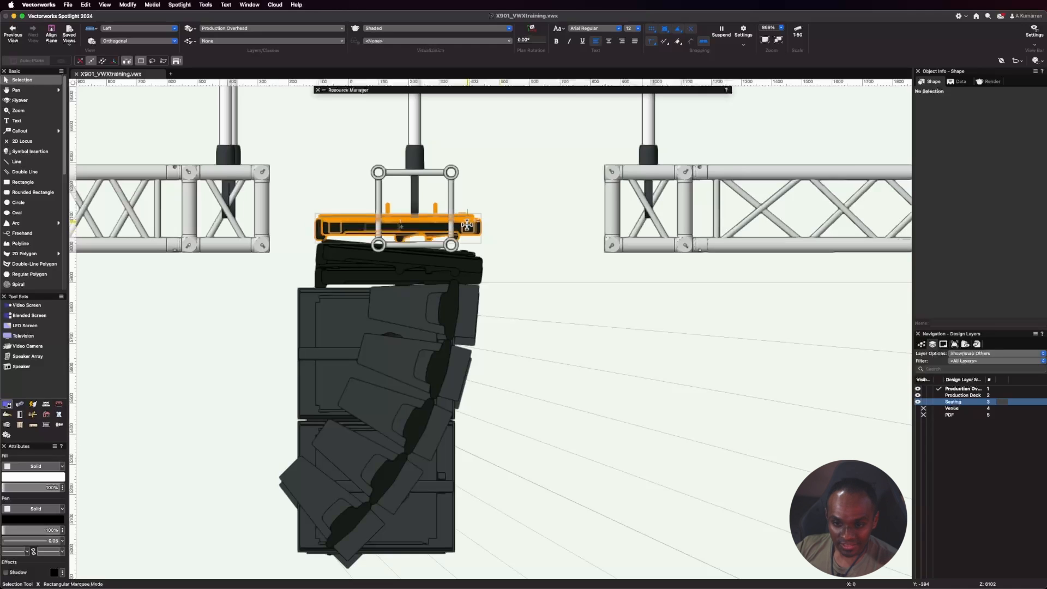
pyautogui.scroll(2, 338, 221)
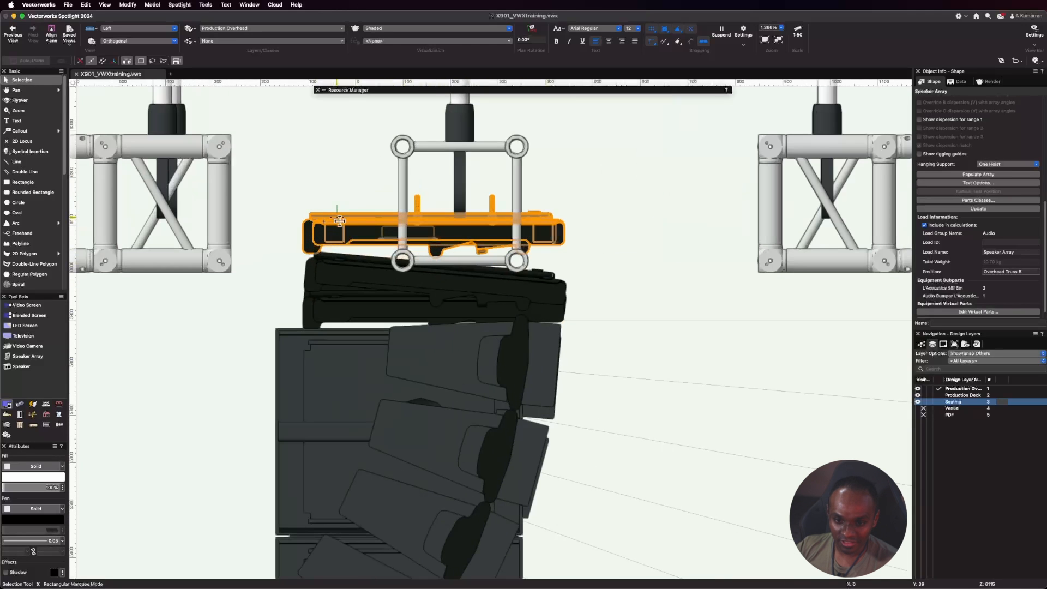
pyautogui.click(131, 29)
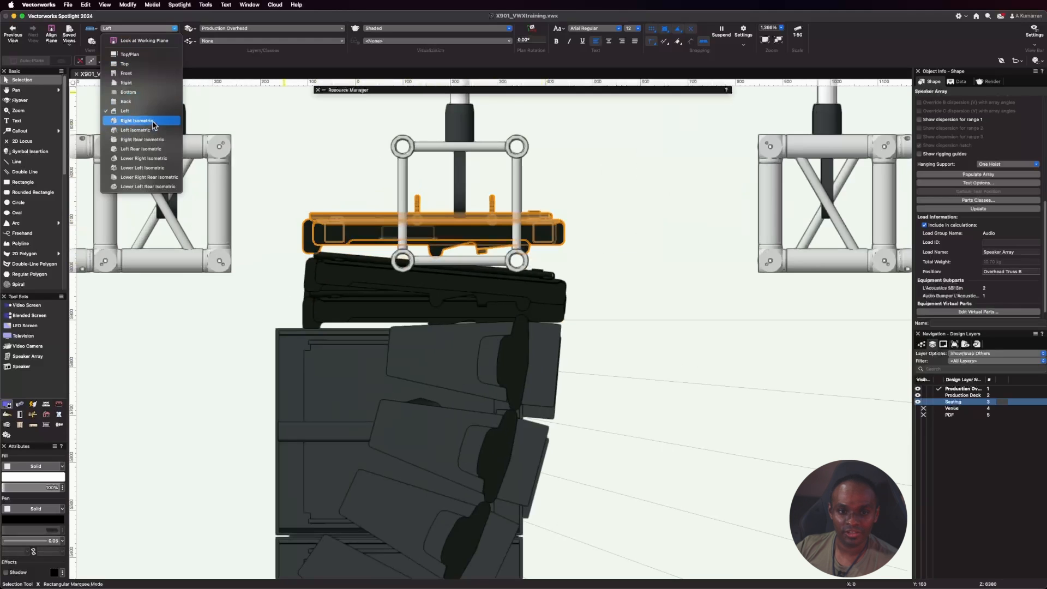
pyautogui.click(136, 83)
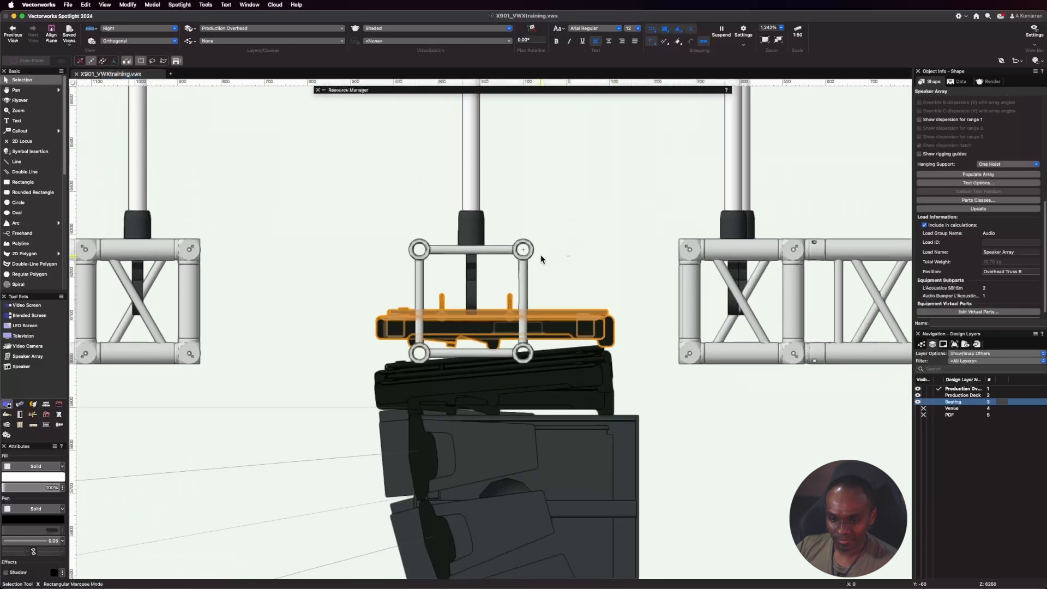
pyautogui.scroll(-5, 439, 206)
pyautogui.click(476, 334)
pyautogui.keyDown('shift'); pyautogui.click(453, 377); pyautogui.keyUp('shift')
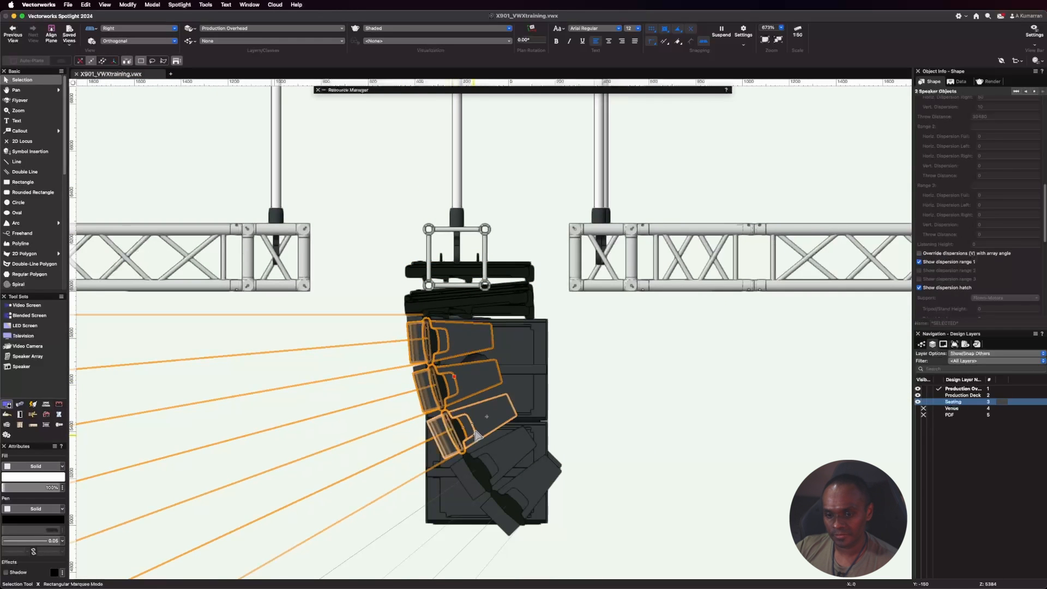
pyautogui.keyDown('shift'); pyautogui.click(476, 433); pyautogui.keyUp('shift')
pyautogui.keyDown('shift'); pyautogui.click(500, 467); pyautogui.keyUp('shift')
pyautogui.keyDown('shift'); pyautogui.click(522, 494); pyautogui.keyUp('shift')
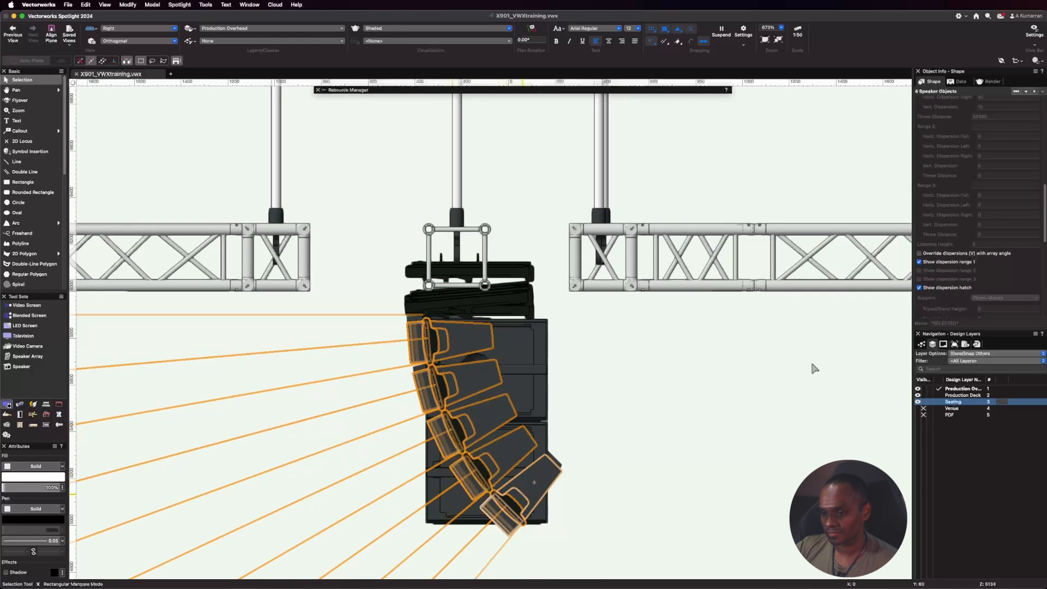
pyautogui.click(919, 261)
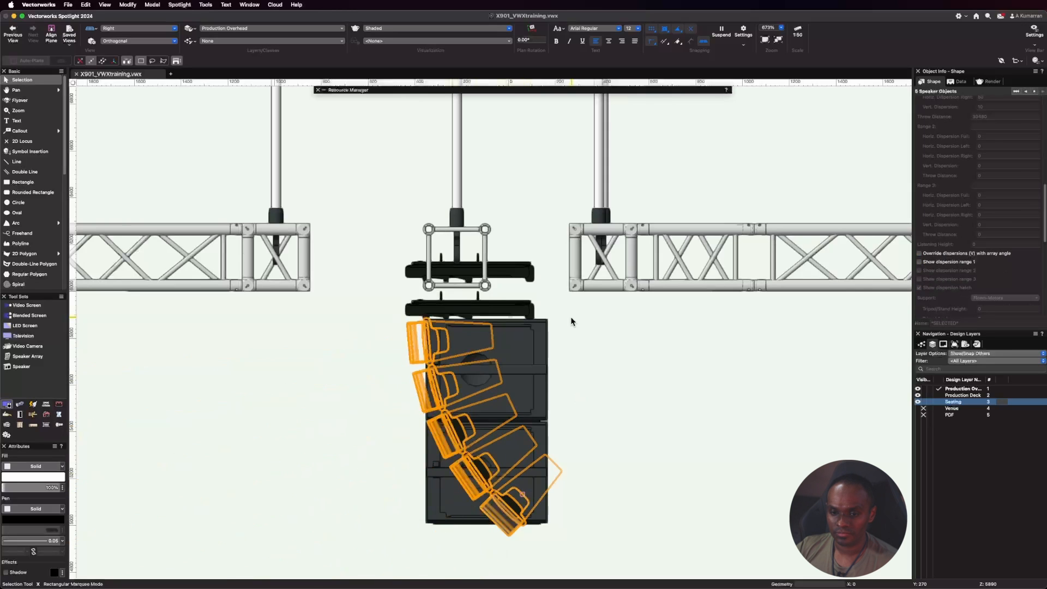
# Inspect the array bumpers against the truss up close, and check the four flown arrays from the Top view.
pyautogui.scroll(3, 425, 303)
pyautogui.click(404, 255)
pyautogui.scroll(4, 404, 255)
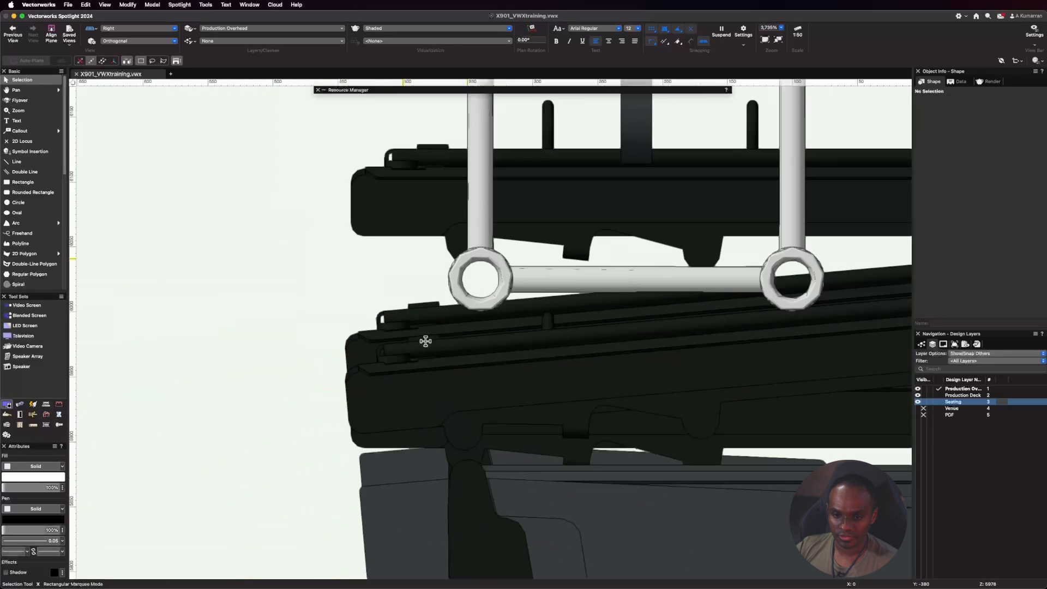
pyautogui.click(162, 28)
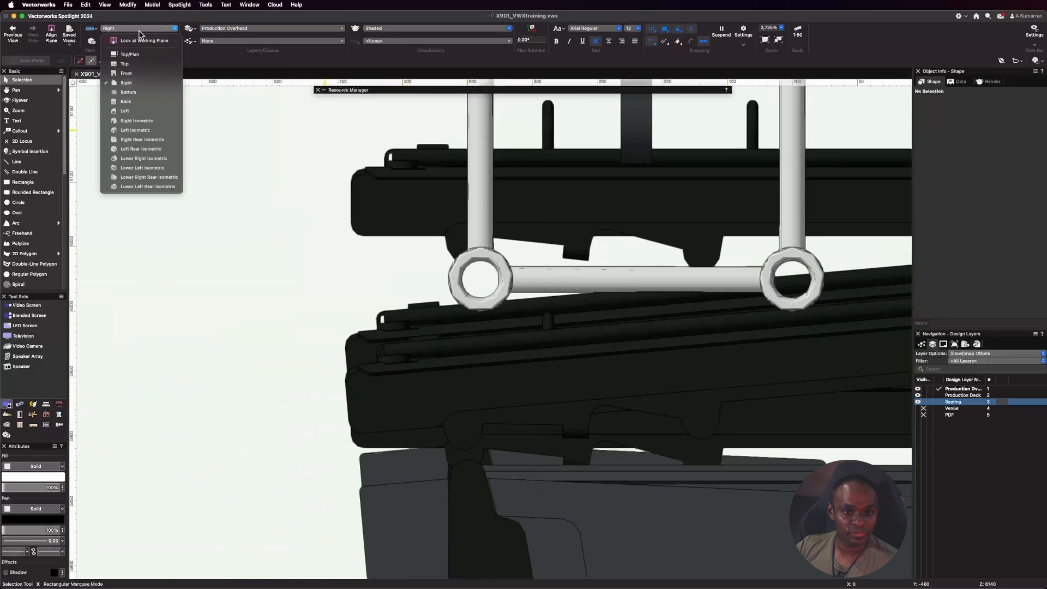
pyautogui.click(144, 67)
pyautogui.scroll(-8, 567, 249)
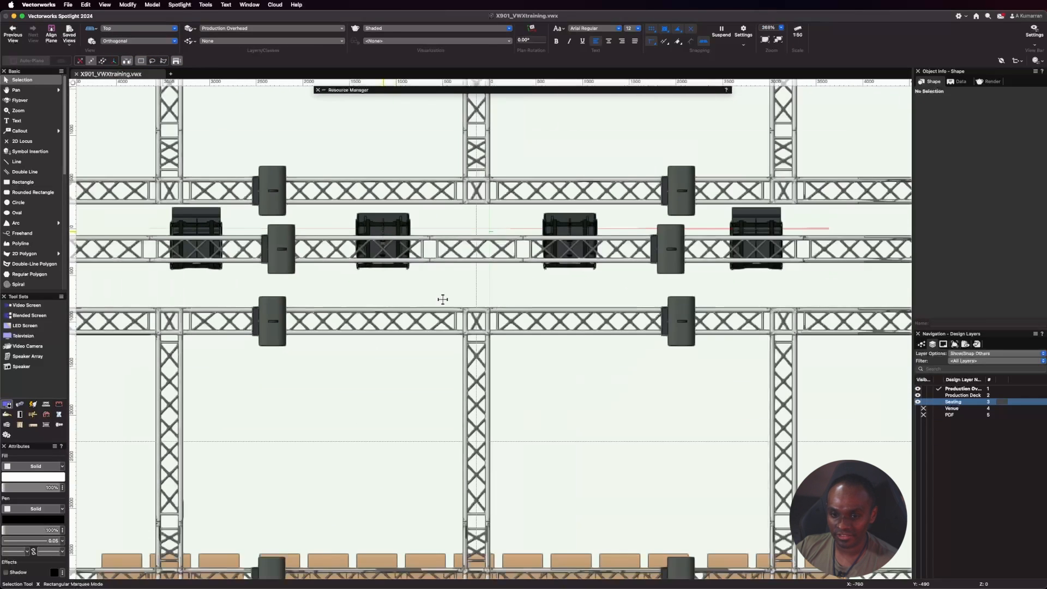
pyautogui.scroll(-2, 425, 262)
# Switch to the Front view and compare the Z heights of both SB15m arrays and the original KIVA array.
pyautogui.click(143, 28)
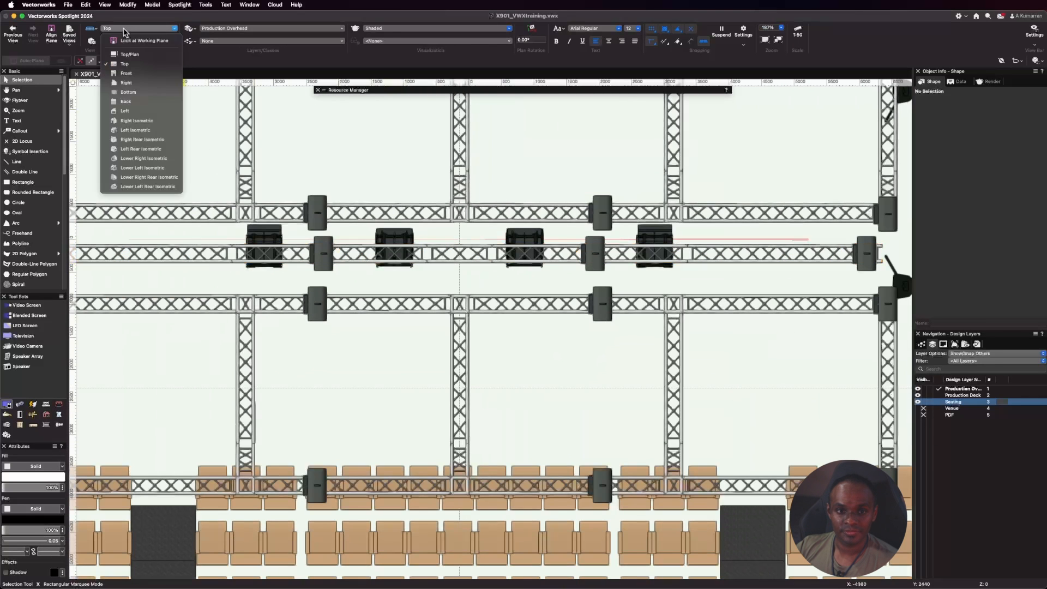
pyautogui.click(131, 73)
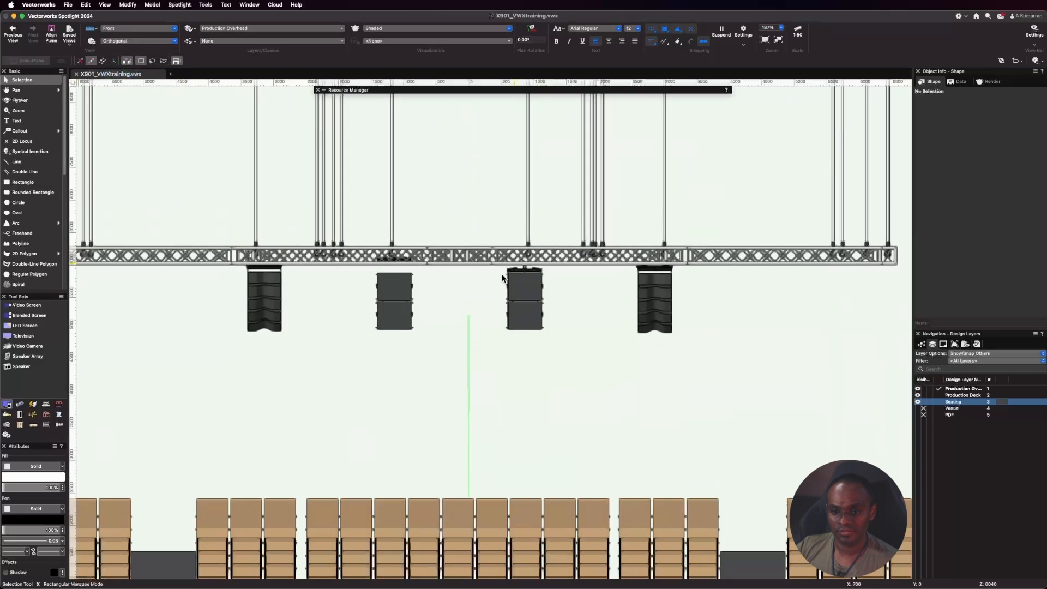
pyautogui.scroll(2, 270, 267)
pyautogui.scroll(2, 590, 303)
pyautogui.click(379, 236)
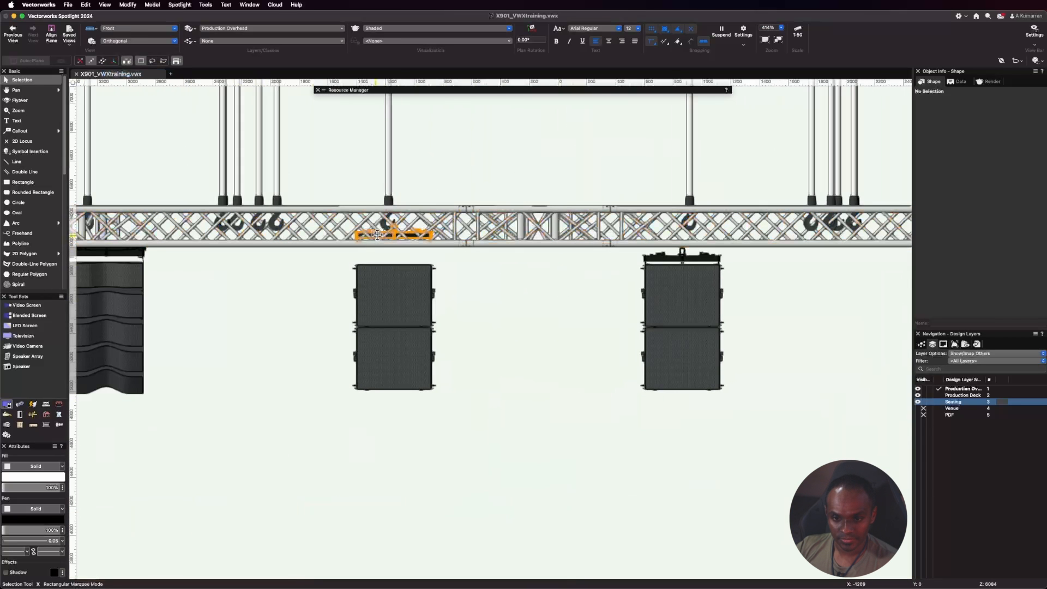
pyautogui.scroll(5, 938, 167)
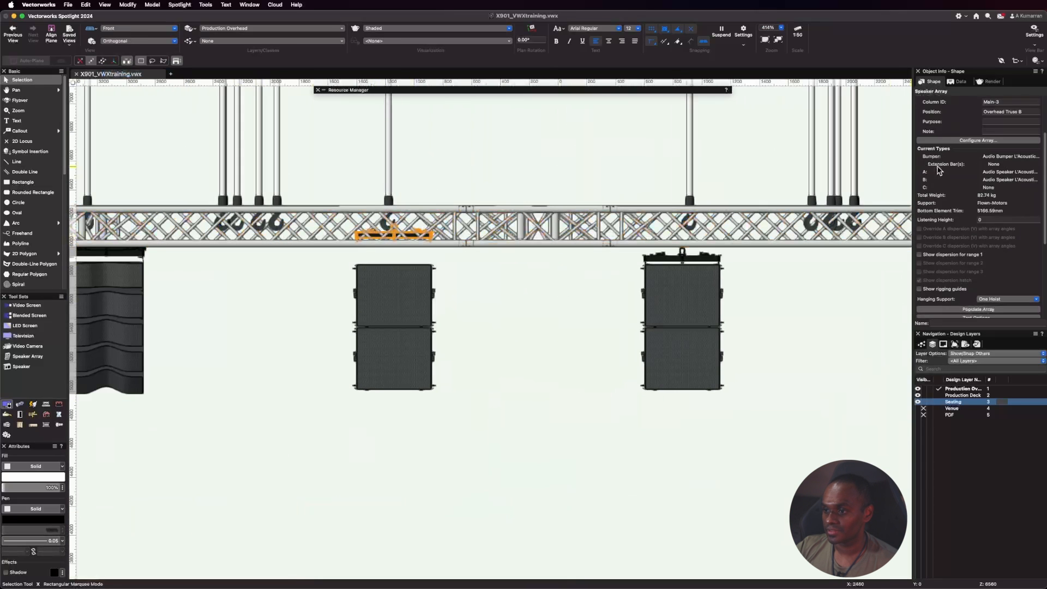
pyautogui.click(682, 257)
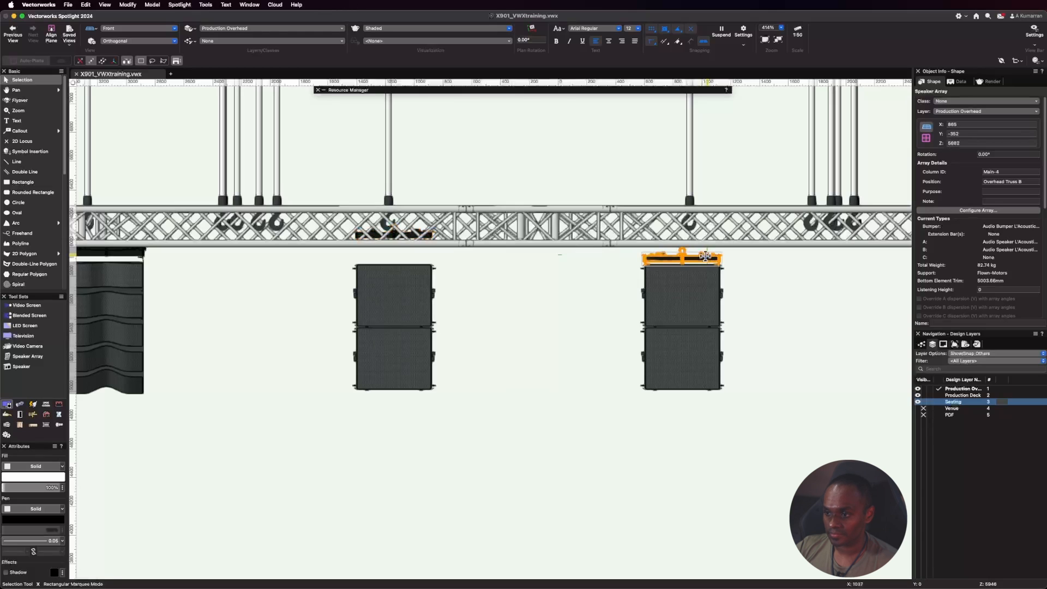
pyautogui.click(117, 249)
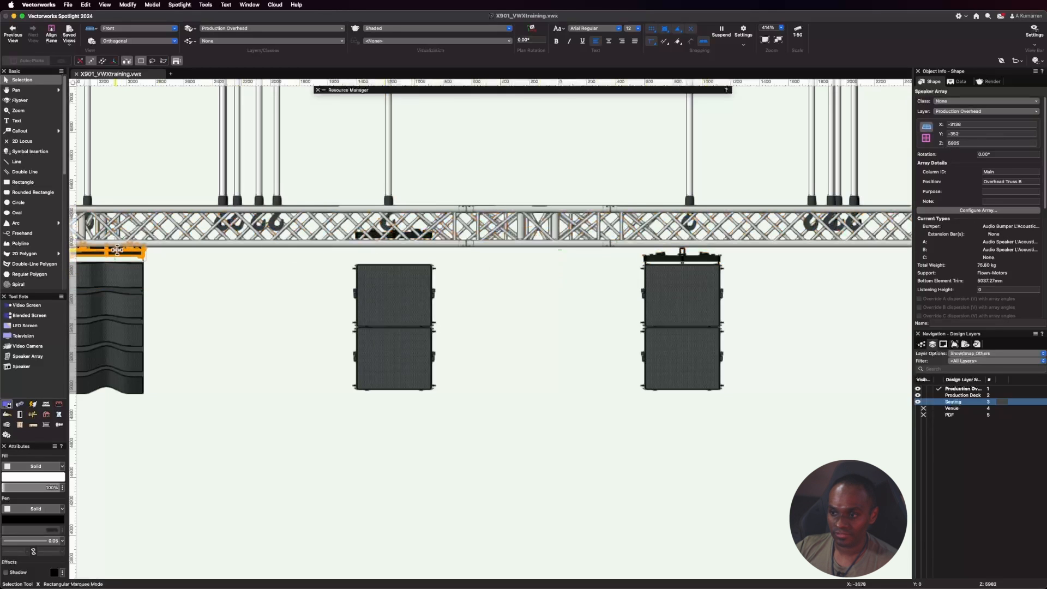
# Set the Z height of the mirrored KIVA array to 5925 to match the original KIVA array.
pyautogui.scroll(-5, 117, 250)
pyautogui.scroll(5, 499, 275)
pyautogui.click(435, 237)
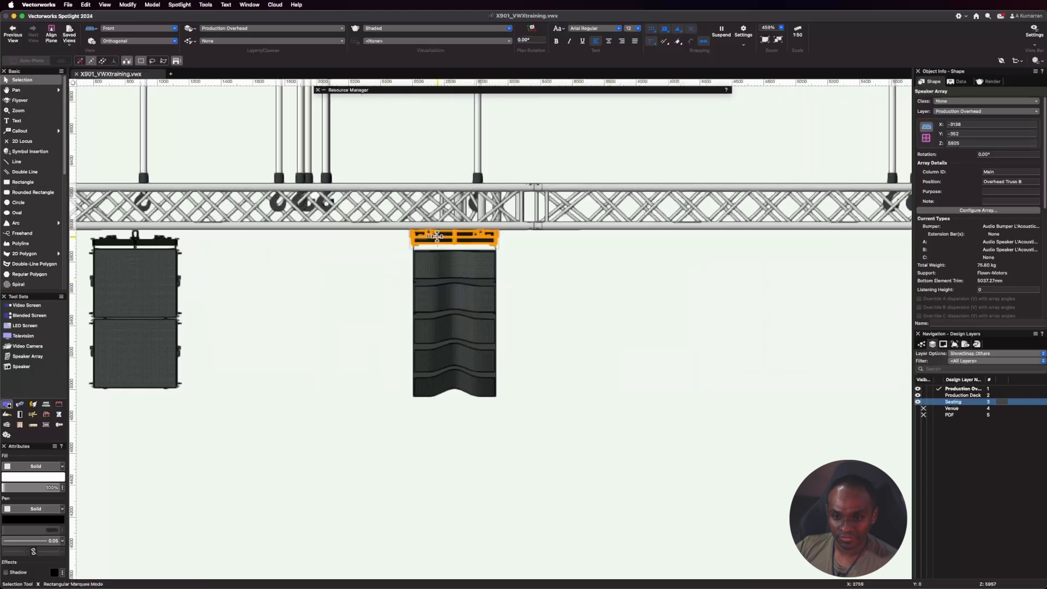
pyautogui.click(437, 236)
pyautogui.click(990, 143)
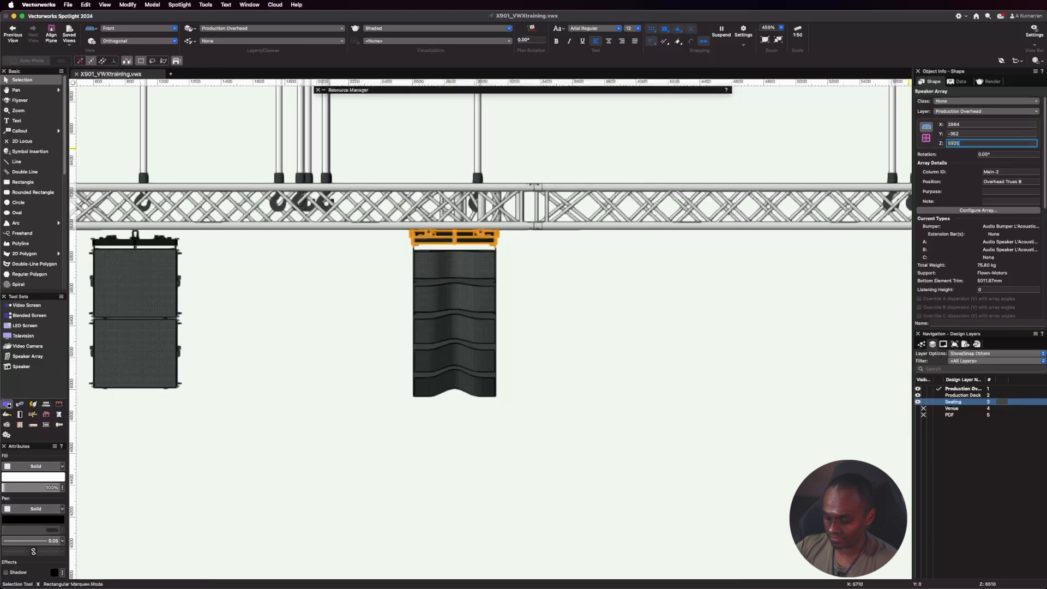
pyautogui.press('Return')
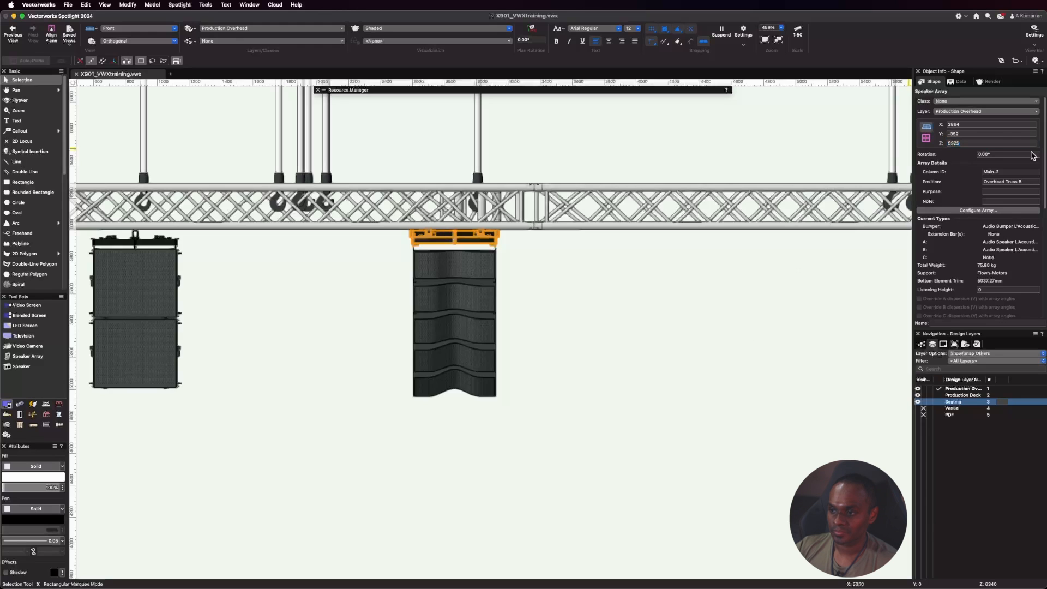
# Set the Z height of the original SB15m array to 5992 to match its mirrored counterpart.
pyautogui.scroll(-3, 668, 322)
pyautogui.scroll(-2, 381, 281)
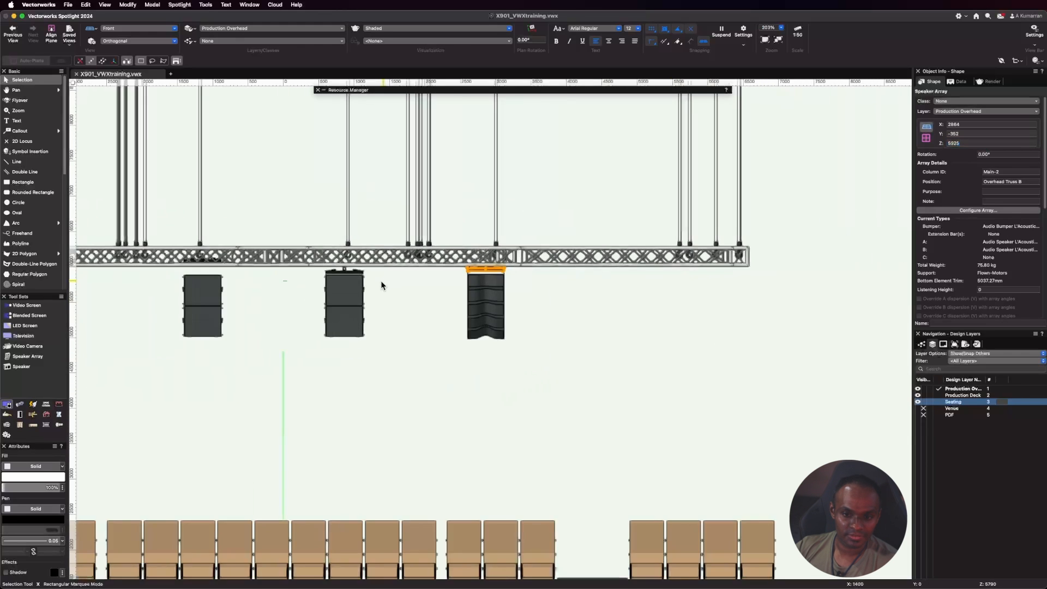
pyautogui.scroll(5, 352, 244)
pyautogui.click(634, 265)
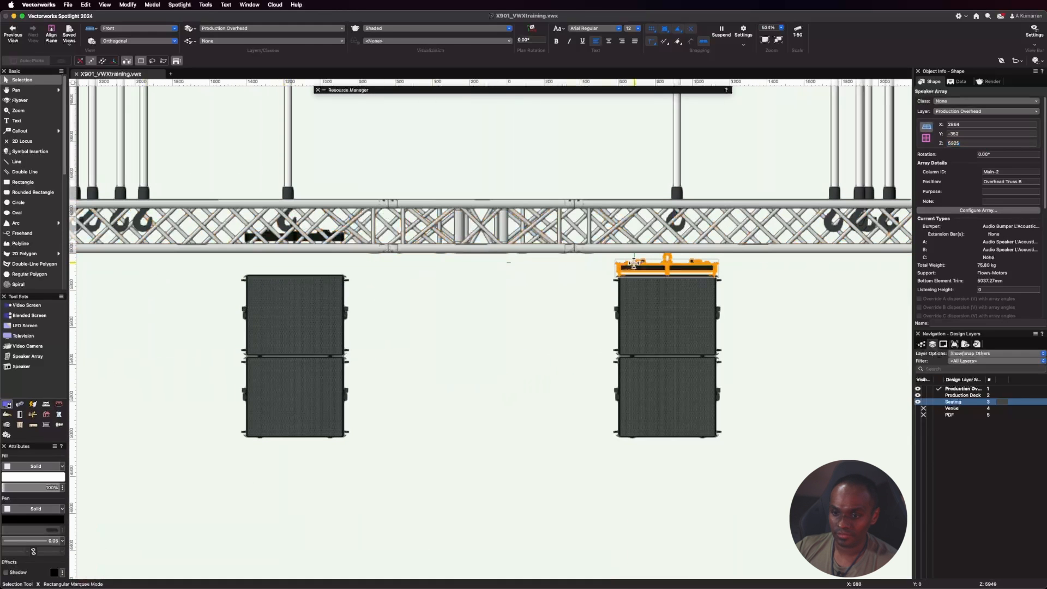
pyautogui.click(261, 238)
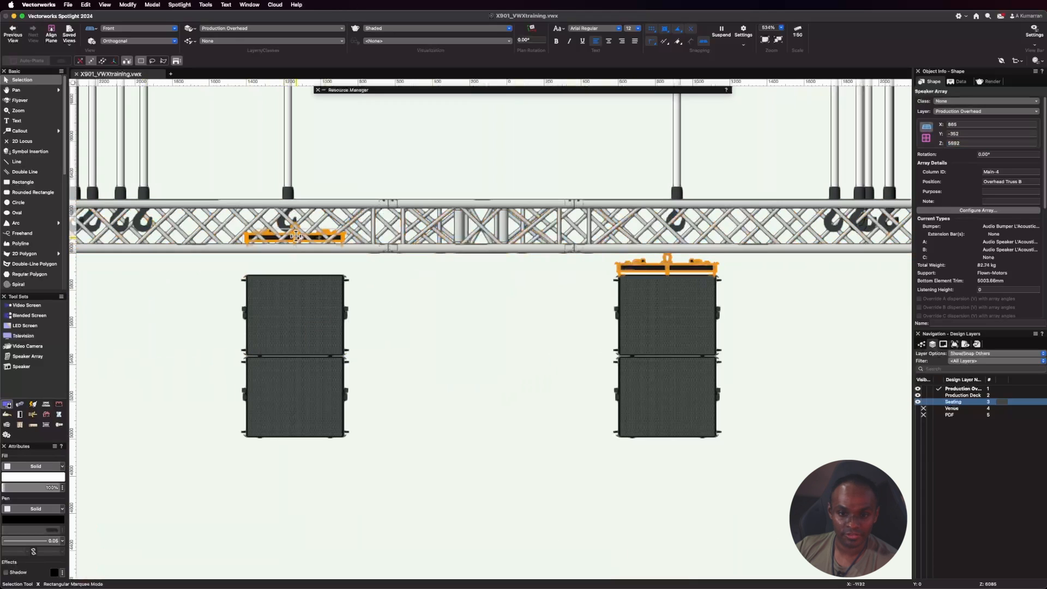
pyautogui.doubleClick(971, 143)
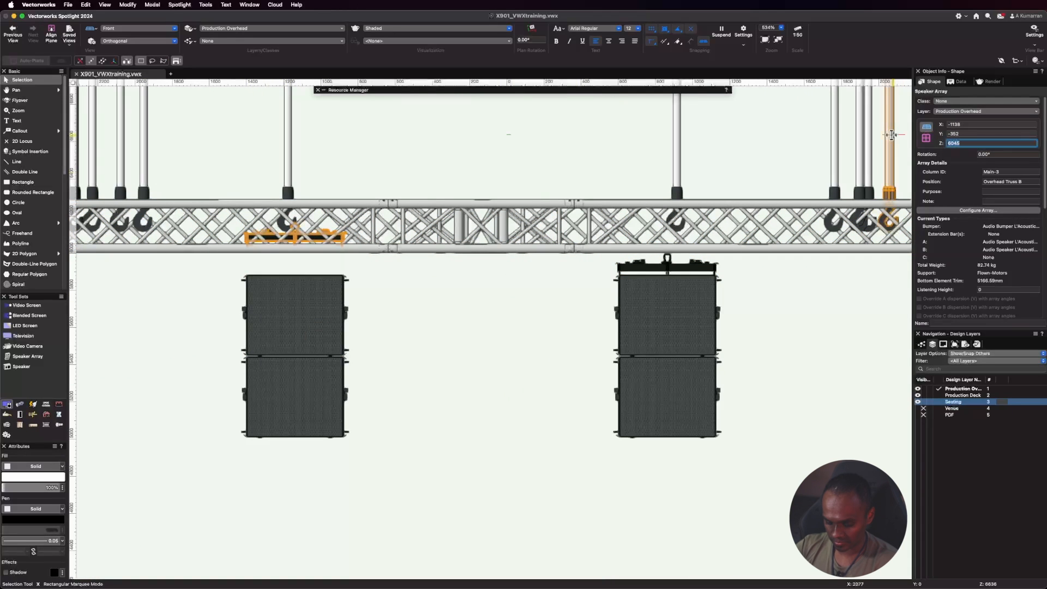
pyautogui.write('5682')
pyautogui.press('Return')
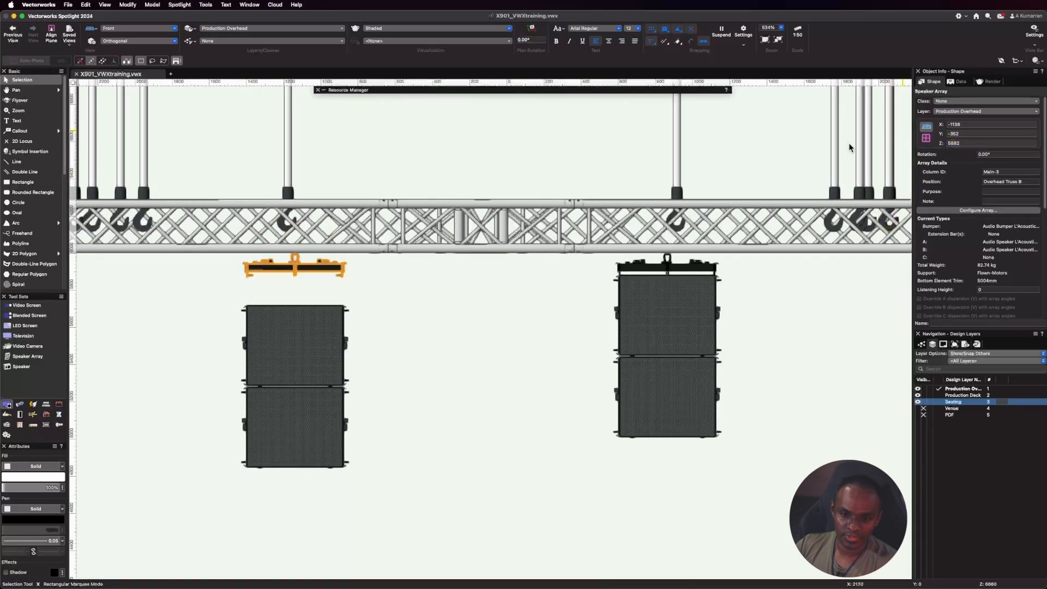
pyautogui.scroll(-5, 897, 222)
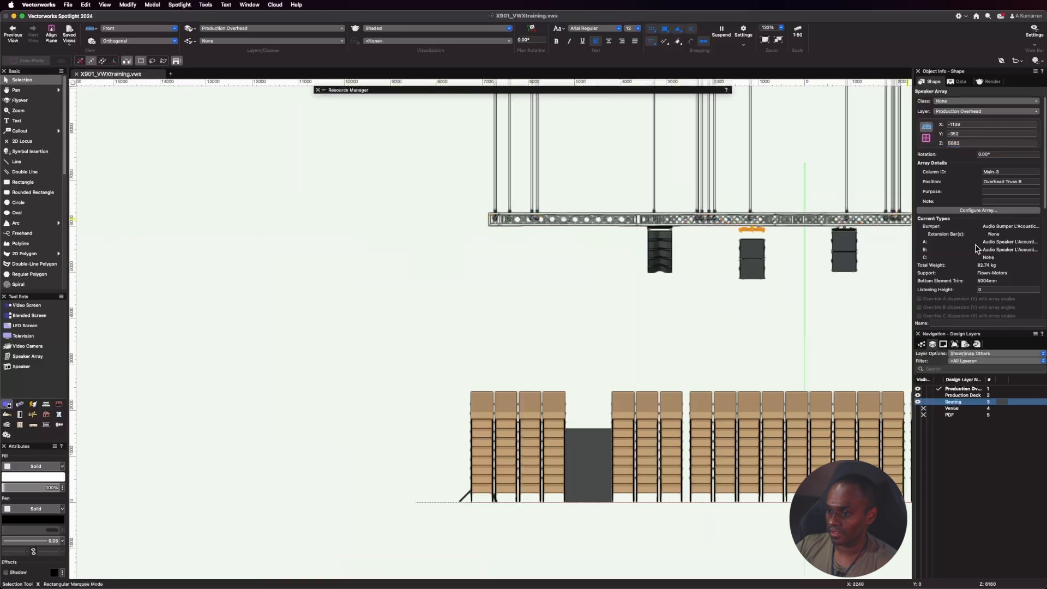
# Update the original SB15m array so its speakers follow the bumper's new height, and compare the four arrays from the front.
pyautogui.scroll(-5, 985, 251)
pyautogui.click(978, 287)
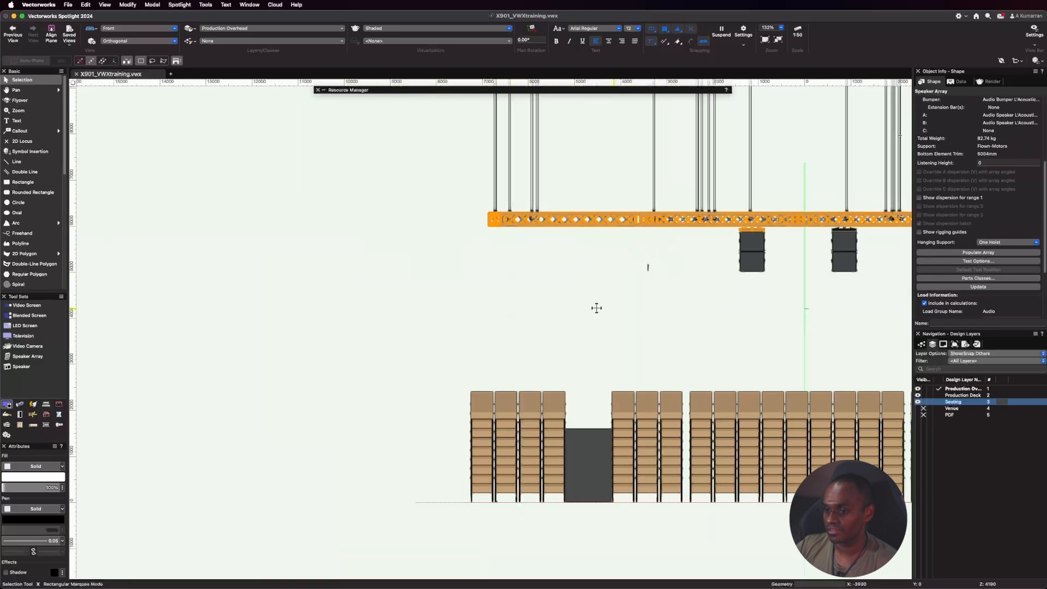
pyautogui.scroll(-3, 471, 246)
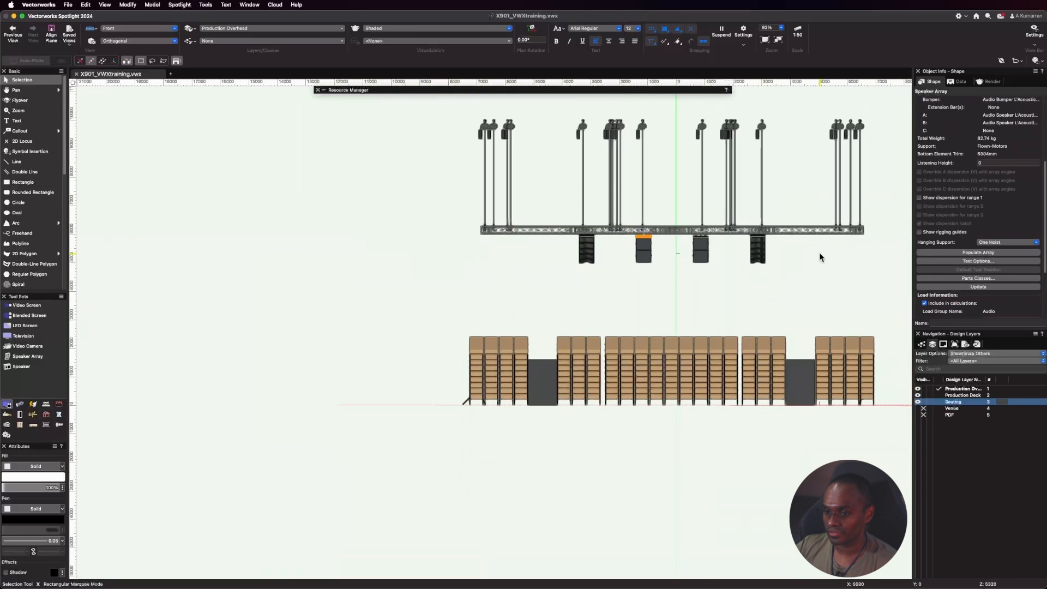
pyautogui.scroll(3, 820, 254)
pyautogui.click(802, 283)
pyautogui.scroll(3, 758, 240)
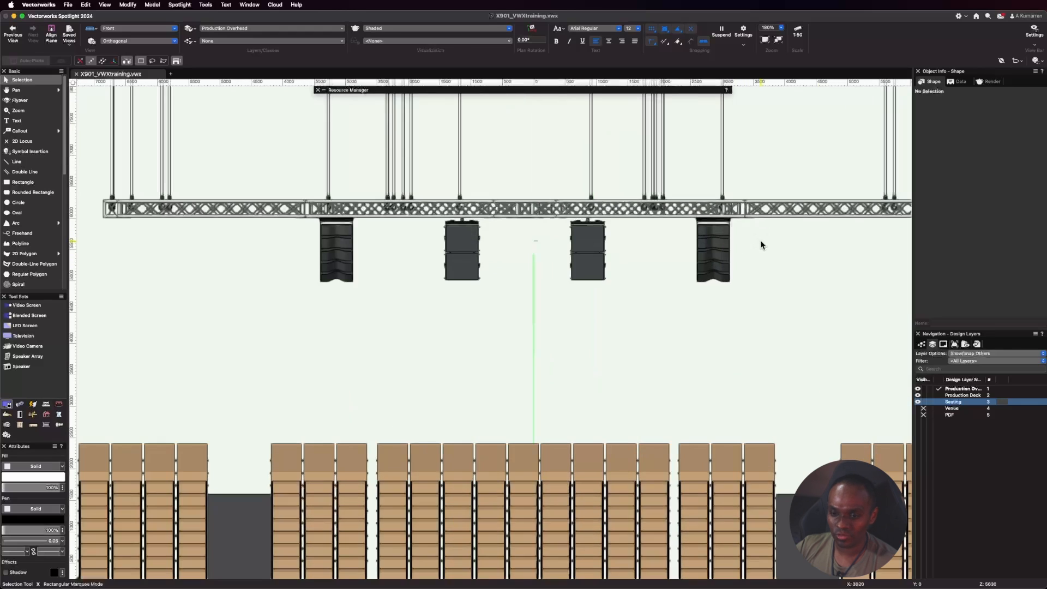
# Switch to the Left Isometric view and review the flown arrays against the trusses and seating.
pyautogui.click(156, 32)
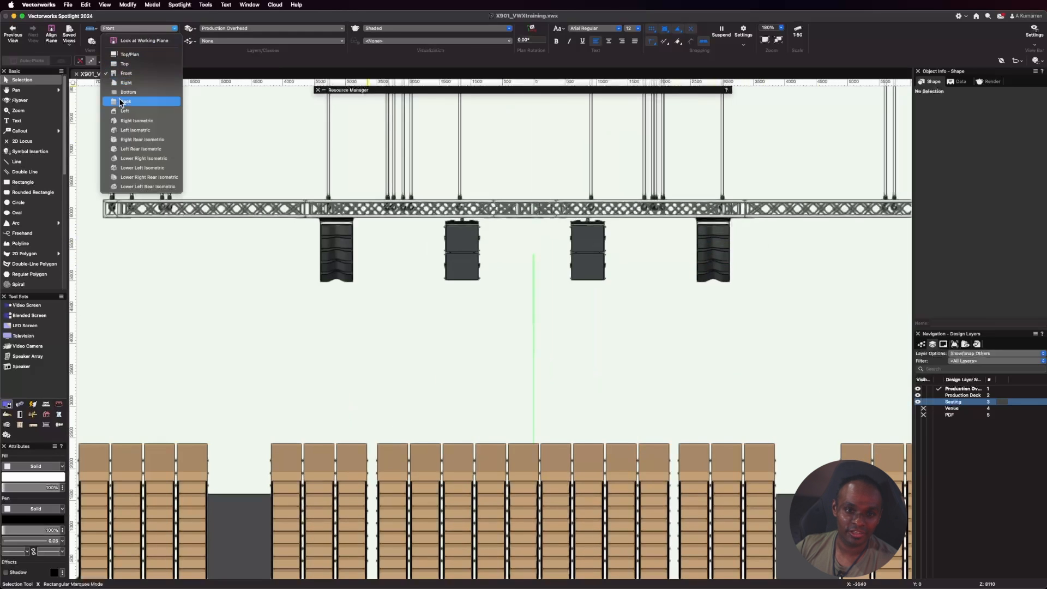
pyautogui.click(140, 135)
pyautogui.scroll(-5, 535, 324)
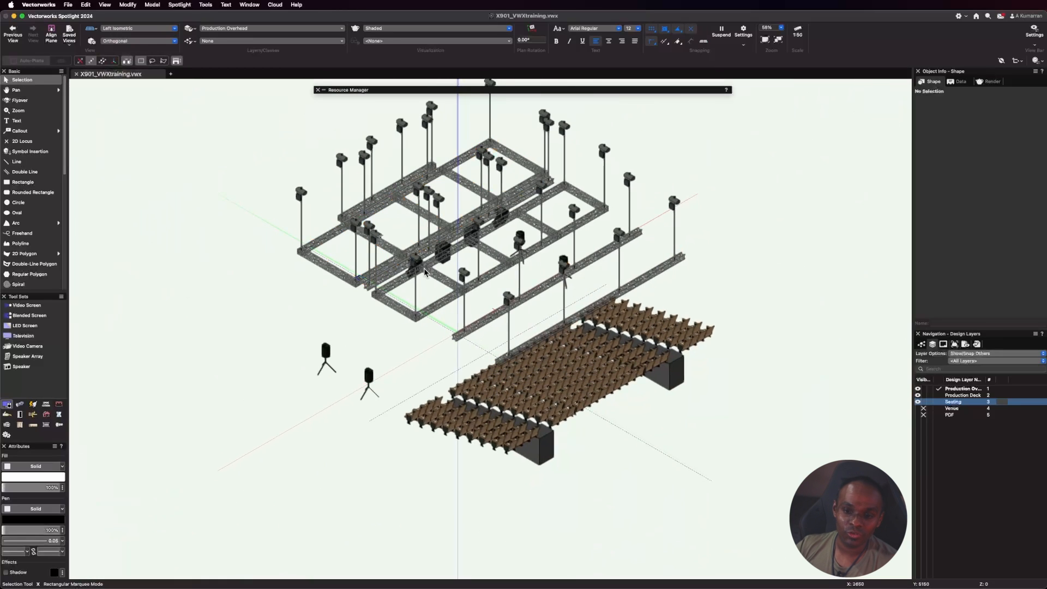
pyautogui.scroll(1, 437, 276)
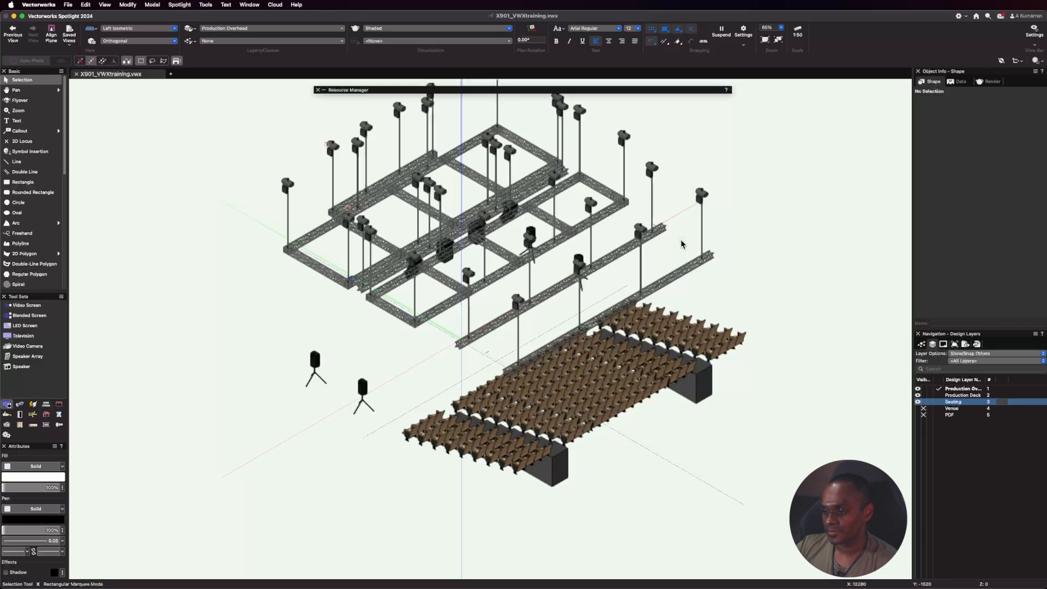
pyautogui.scroll(1, 537, 246)
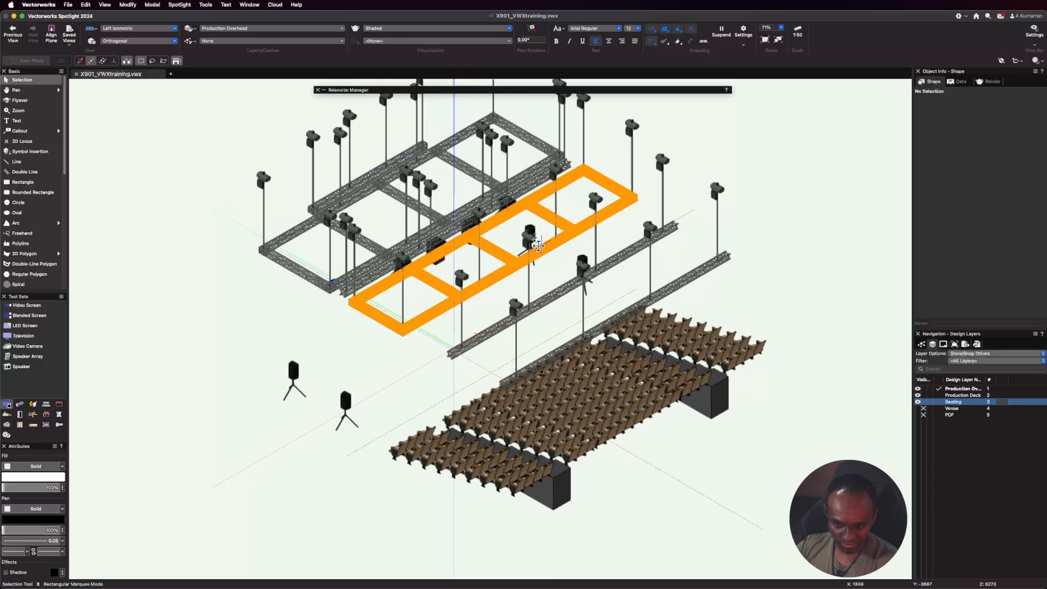
# In Top/Plan view, assign all four flown speaker arrays on Overhead Truss B, including their individual parts, to the Production-Audio class.
pyautogui.click(137, 29)
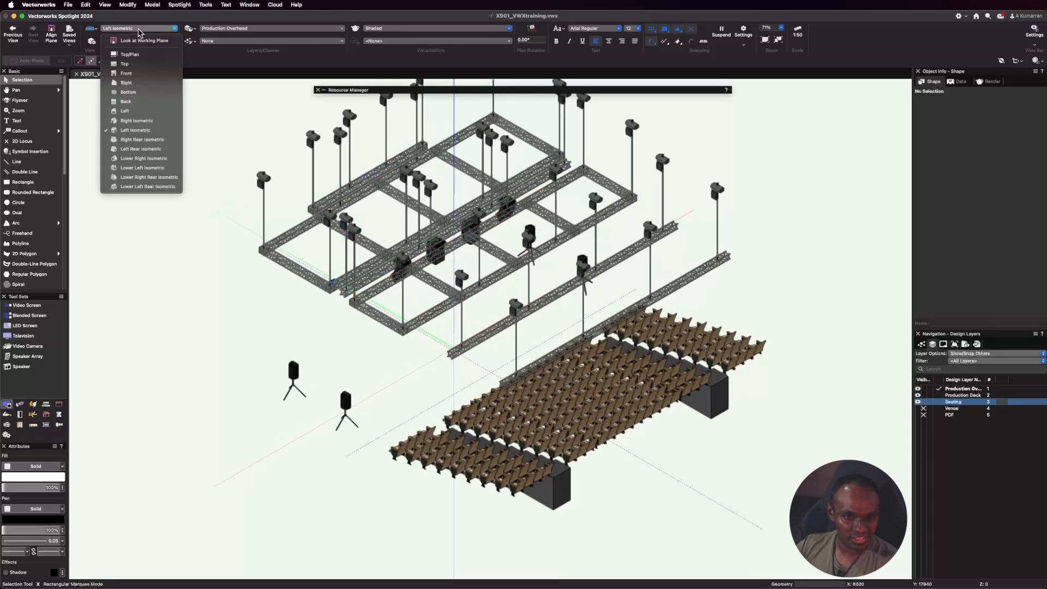
pyautogui.click(137, 54)
pyautogui.scroll(10, 375, 281)
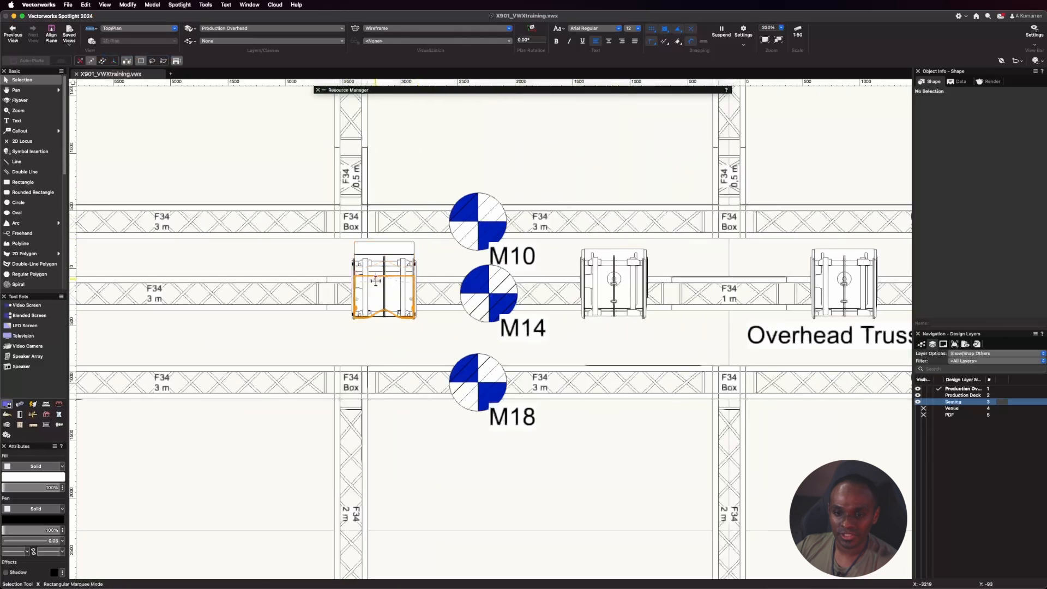
pyautogui.click(376, 281)
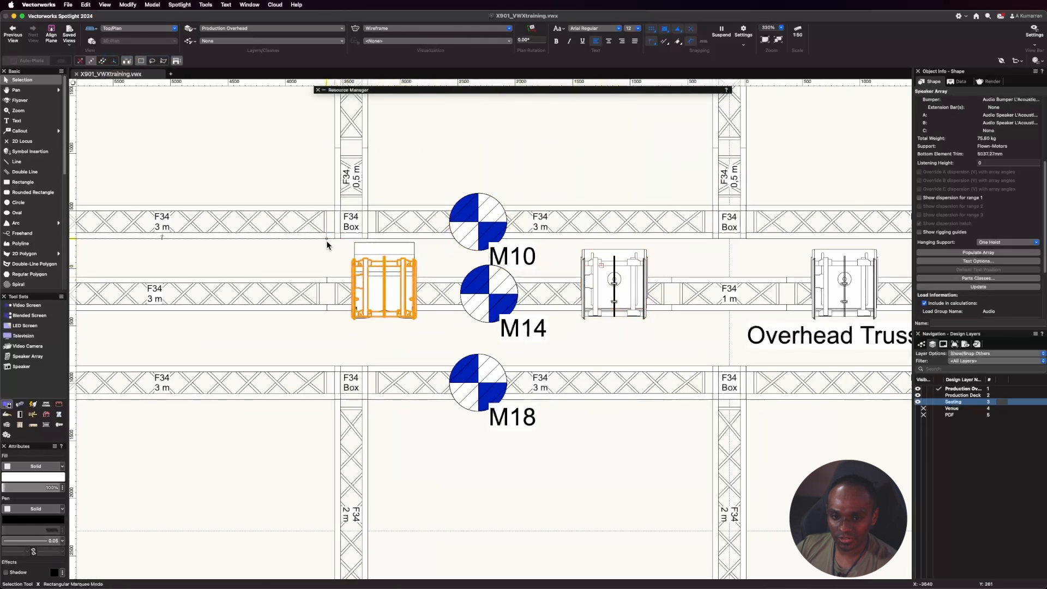
pyautogui.moveTo(325, 341); pyautogui.dragTo(424, 222)
pyautogui.keyDown('shift'); pyautogui.moveTo(578, 345); pyautogui.dragTo(660, 237); pyautogui.keyUp('shift')
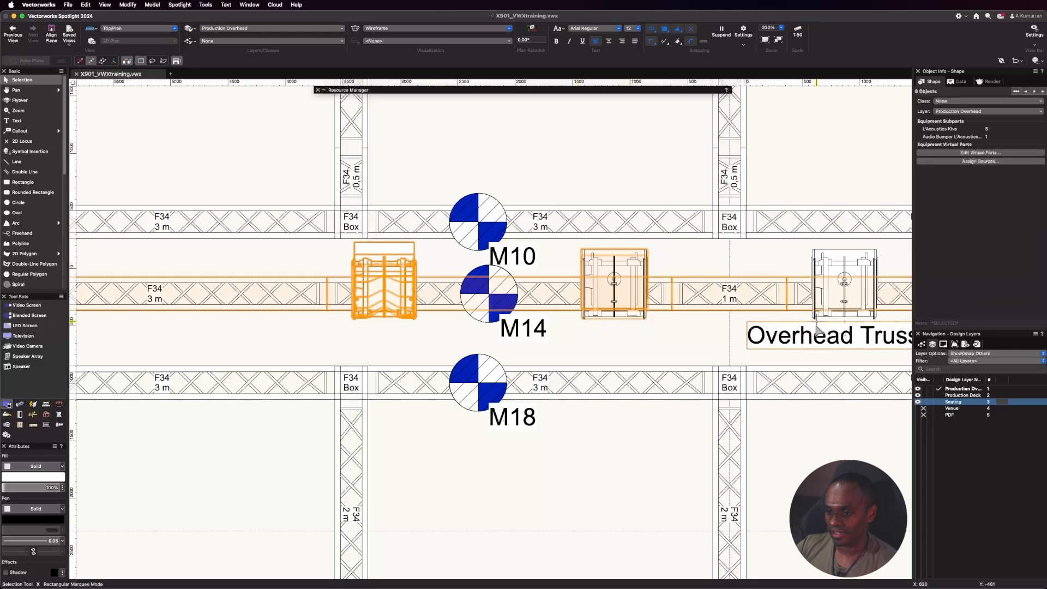
pyautogui.keyDown('shift'); pyautogui.moveTo(795, 175); pyautogui.dragTo(898, 360); pyautogui.keyUp('shift')
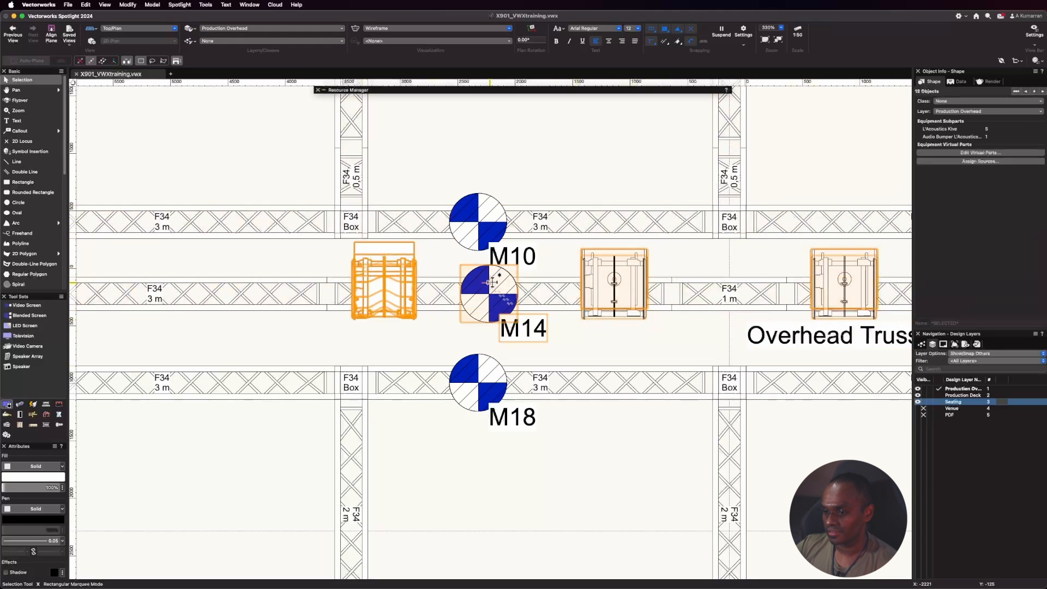
pyautogui.scroll(-4, 493, 280)
pyautogui.scroll(3, 644, 285)
pyautogui.keyDown('shift'); pyautogui.moveTo(643, 328); pyautogui.dragTo(588, 257); pyautogui.keyUp('shift')
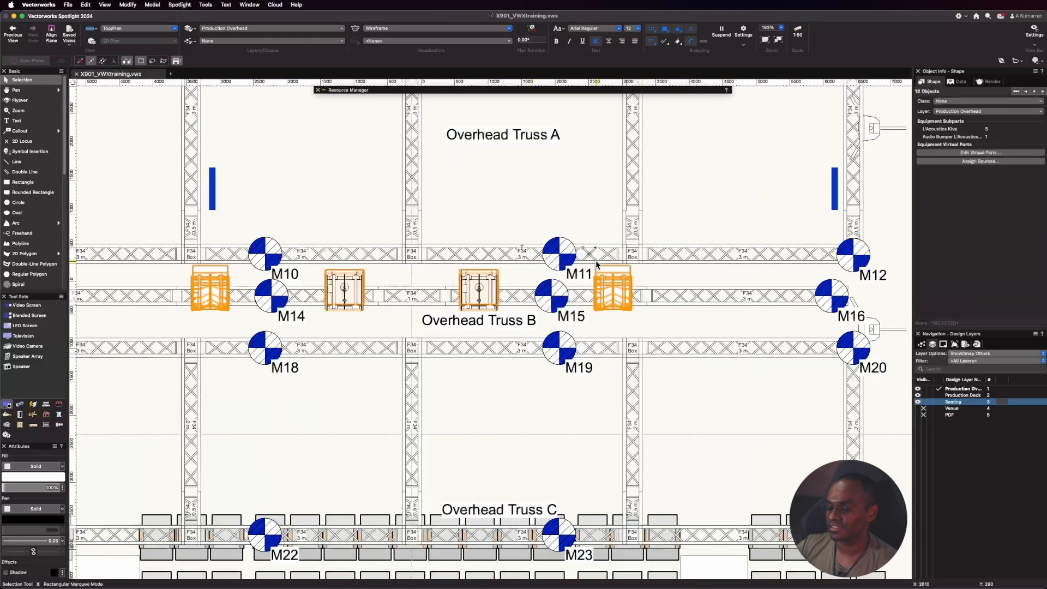
pyautogui.click(982, 101)
pyautogui.scroll(-2, 963, 207)
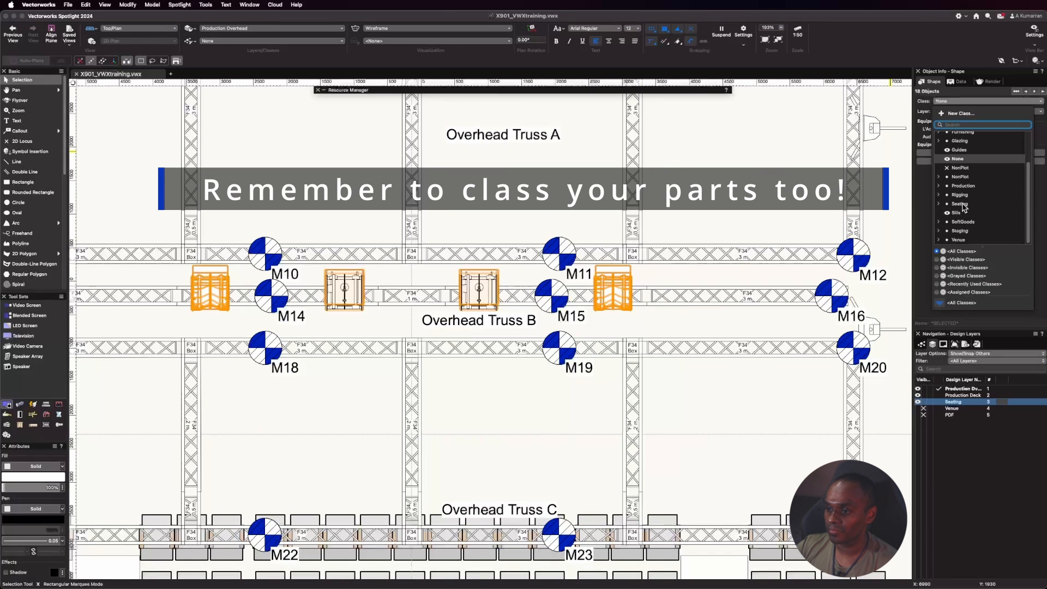
pyautogui.click(939, 187)
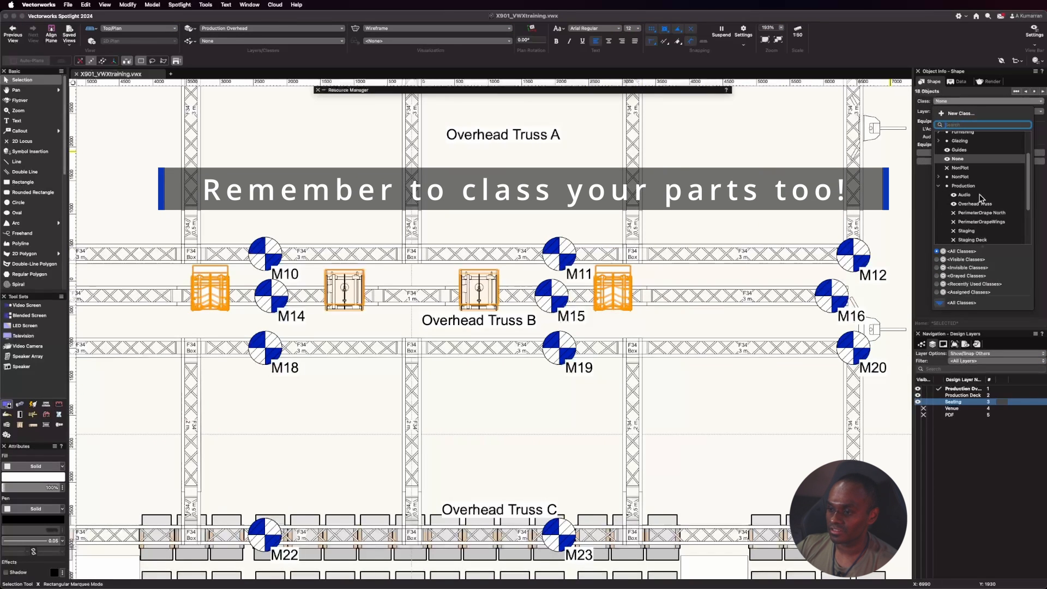
pyautogui.click(981, 194)
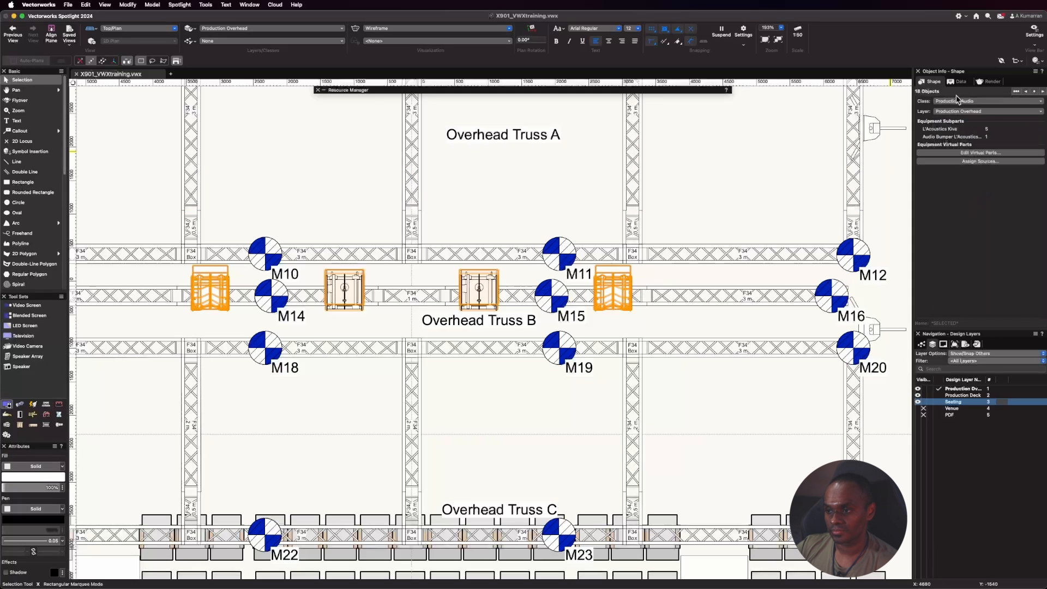
pyautogui.click(757, 206)
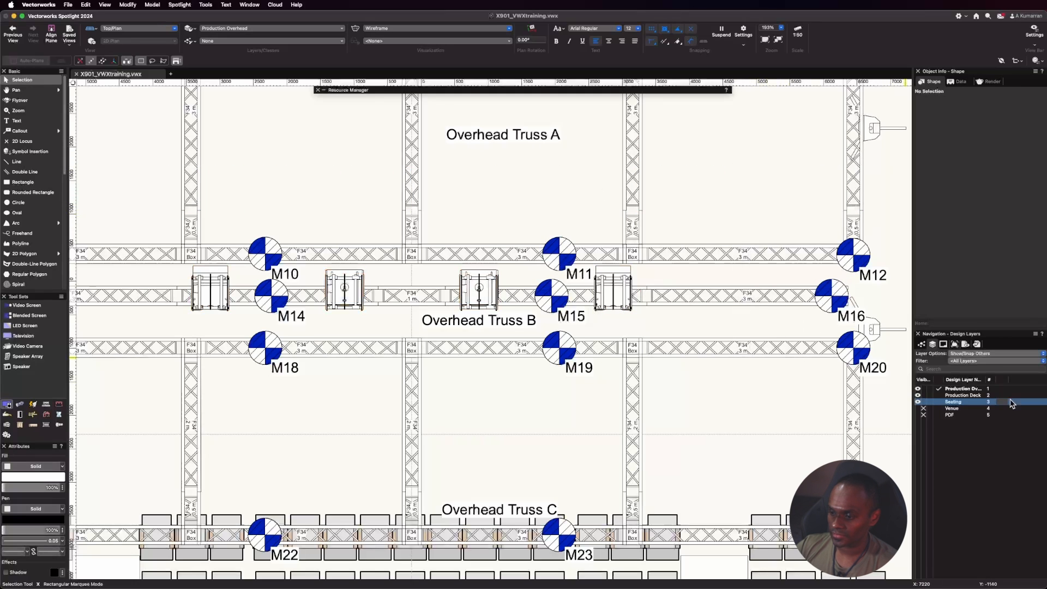
# Check the arrays' class assignment by hiding and showing the Production-Audio class, and save the drawing.
pyautogui.click(932, 344)
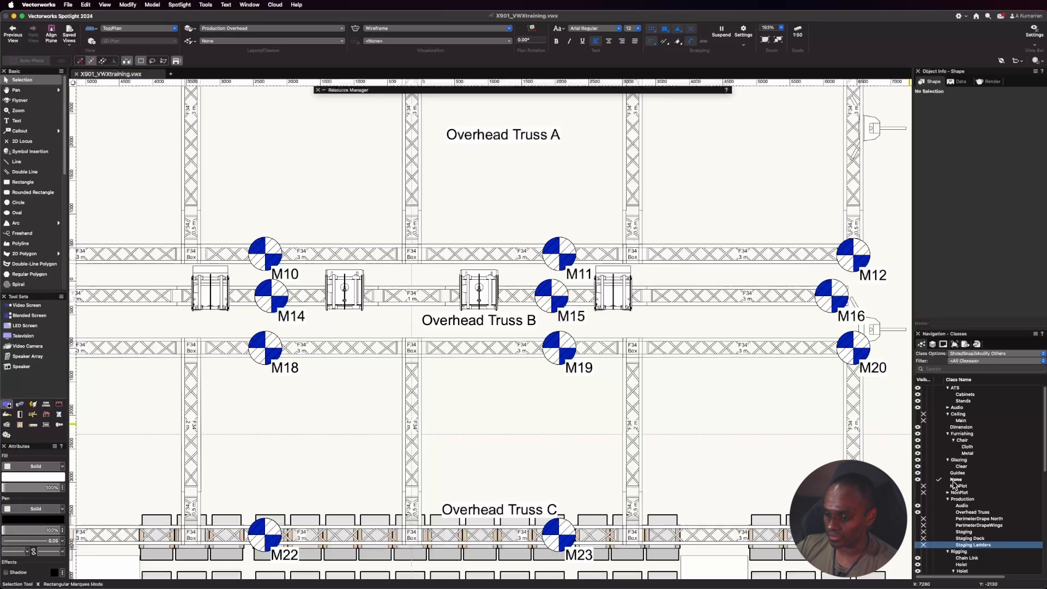
pyautogui.click(923, 505)
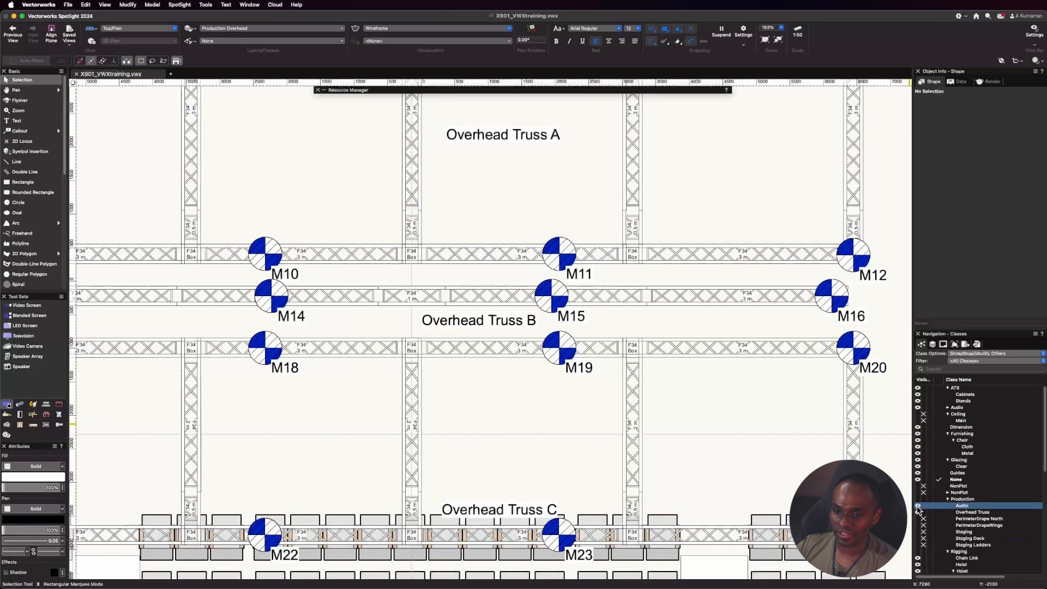
pyautogui.click(918, 506)
pyautogui.scroll(-3, 572, 413)
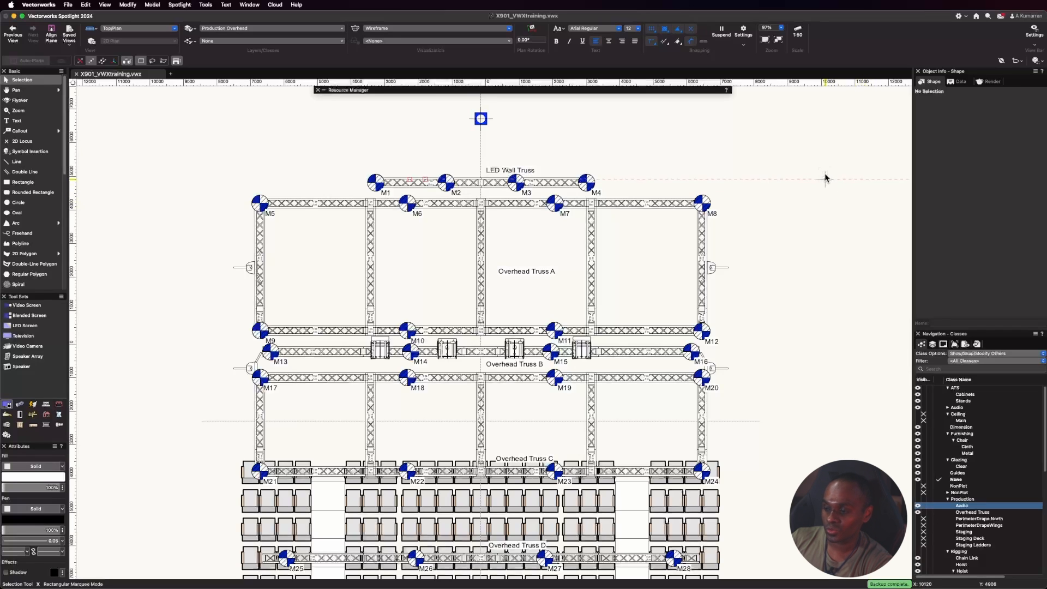
pyautogui.click(68, 4)
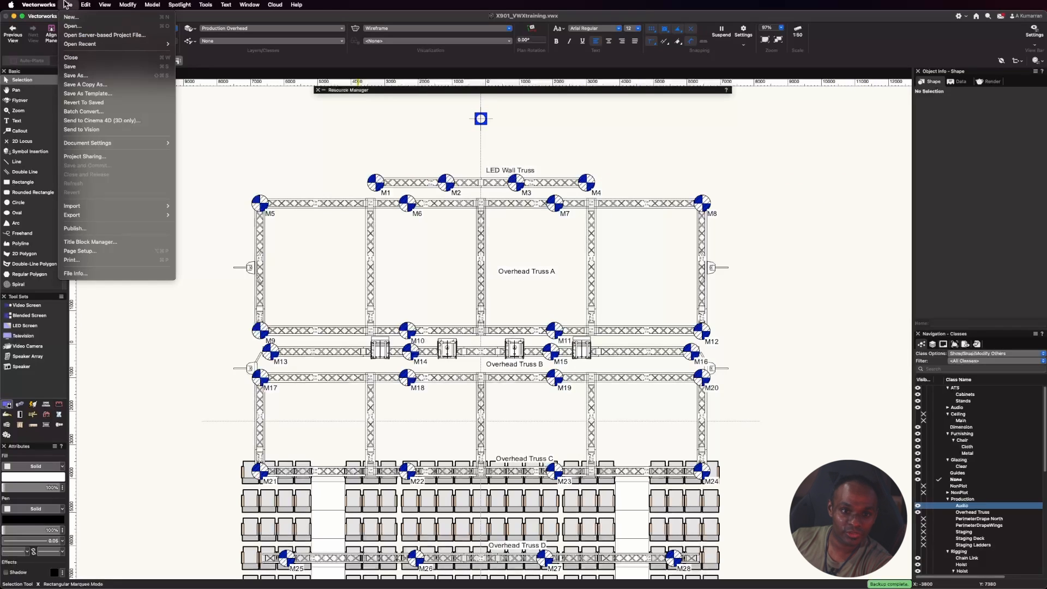
pyautogui.click(80, 66)
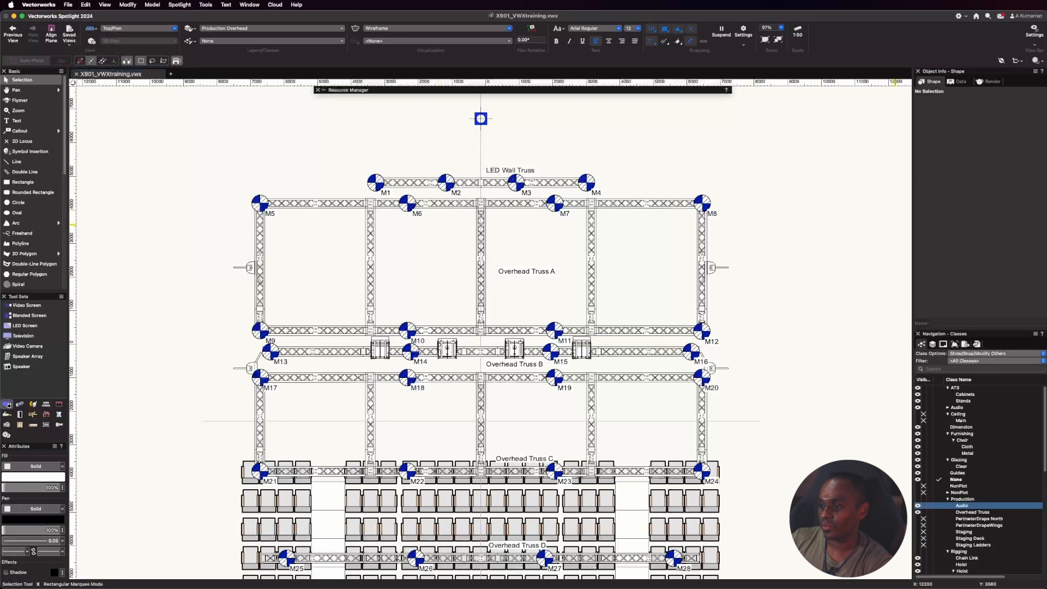
# Install the L-Acoustics Export to Soundvision plug-in from the Entertainment partner products and relaunch Vectorworks.
pyautogui.click(296, 5)
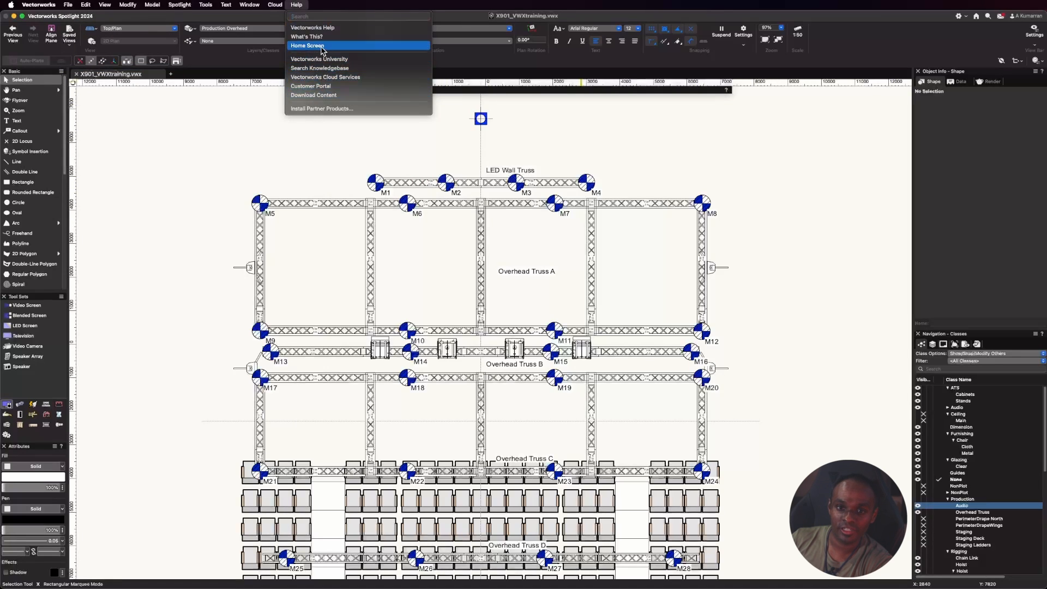
pyautogui.click(319, 110)
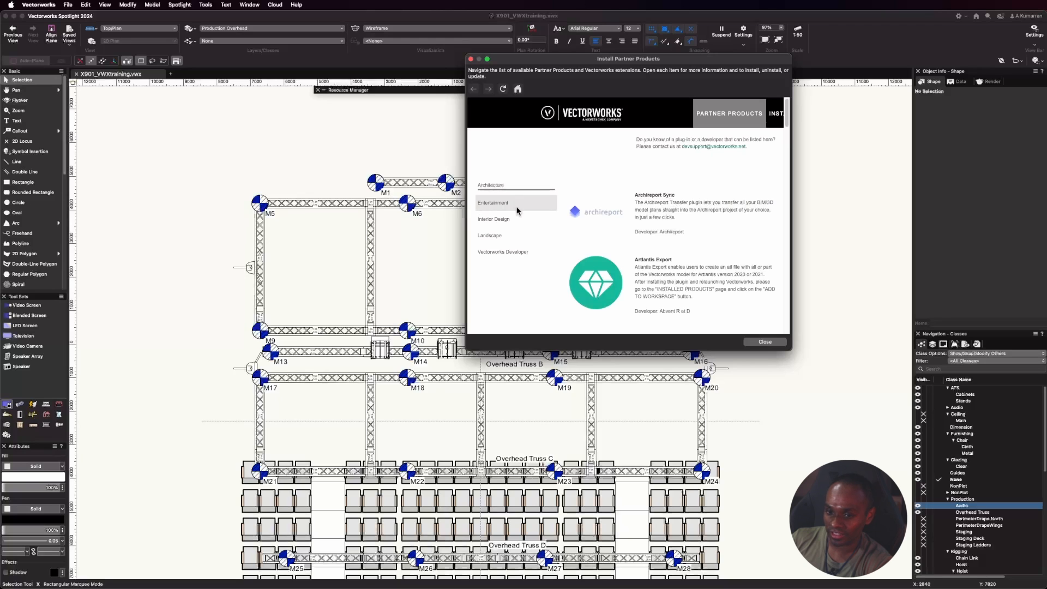
pyautogui.click(503, 205)
pyautogui.scroll(-4, 651, 218)
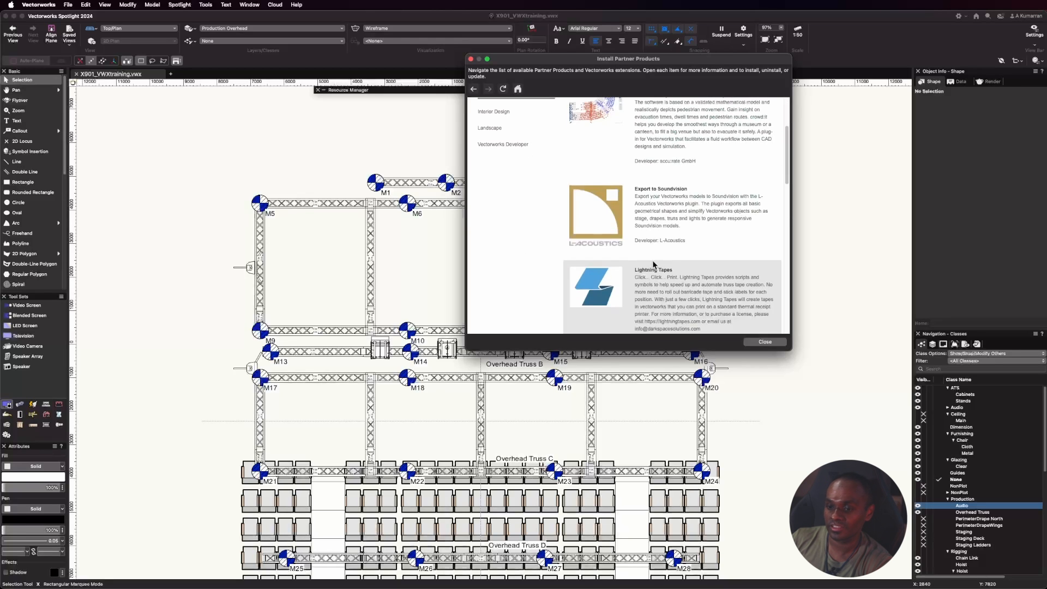
pyautogui.click(664, 215)
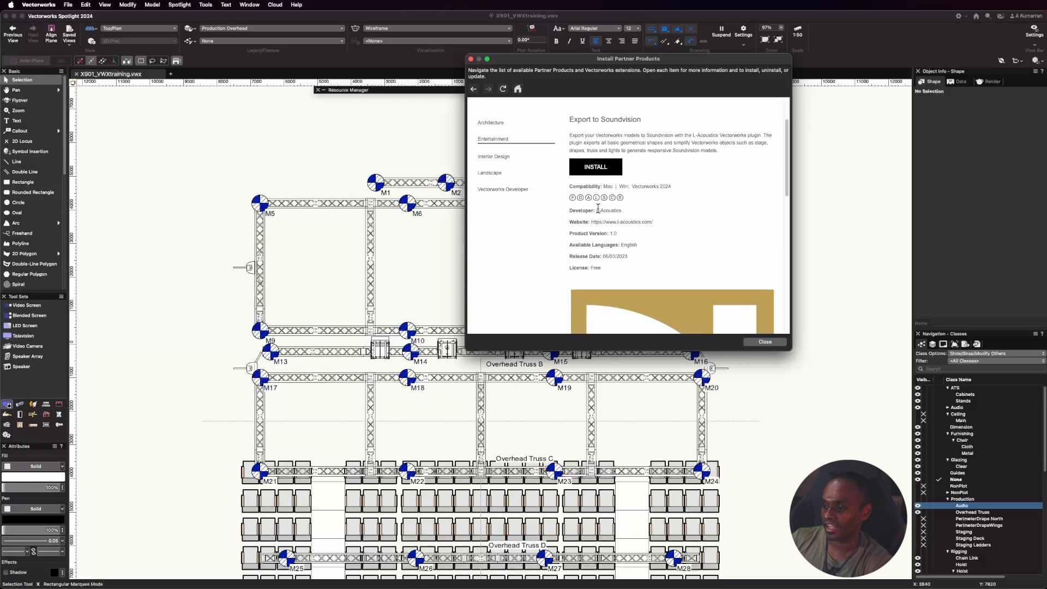
pyautogui.click(609, 169)
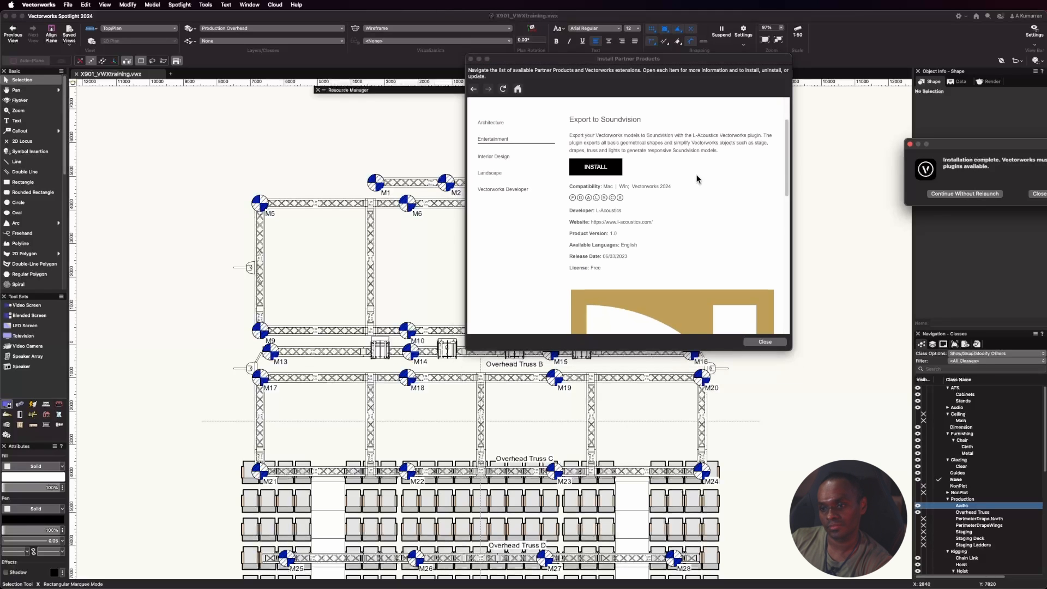
pyautogui.moveTo(1005, 147); pyautogui.dragTo(570, 126)
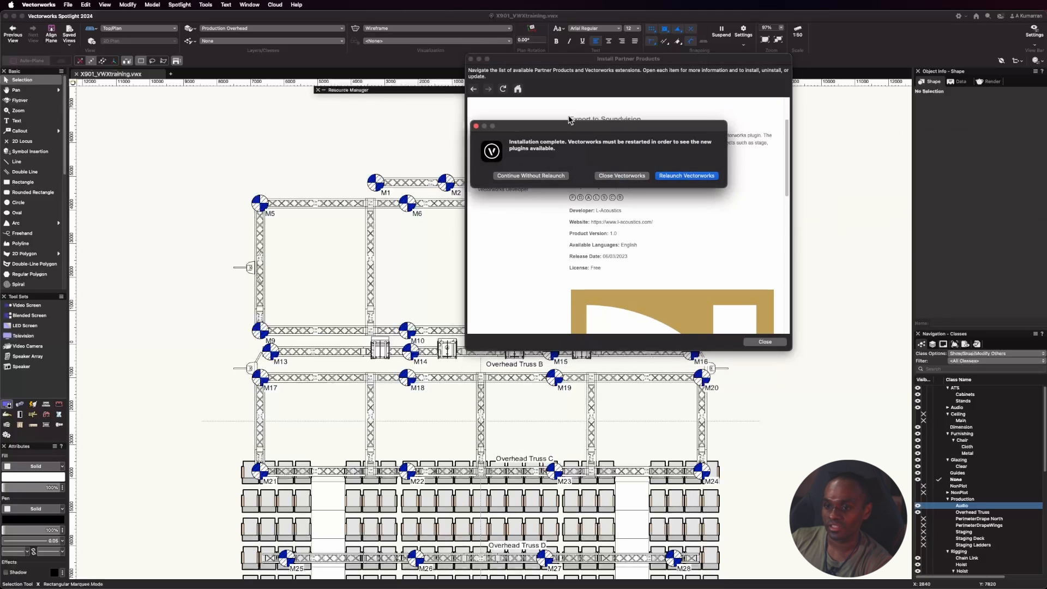
pyautogui.click(675, 177)
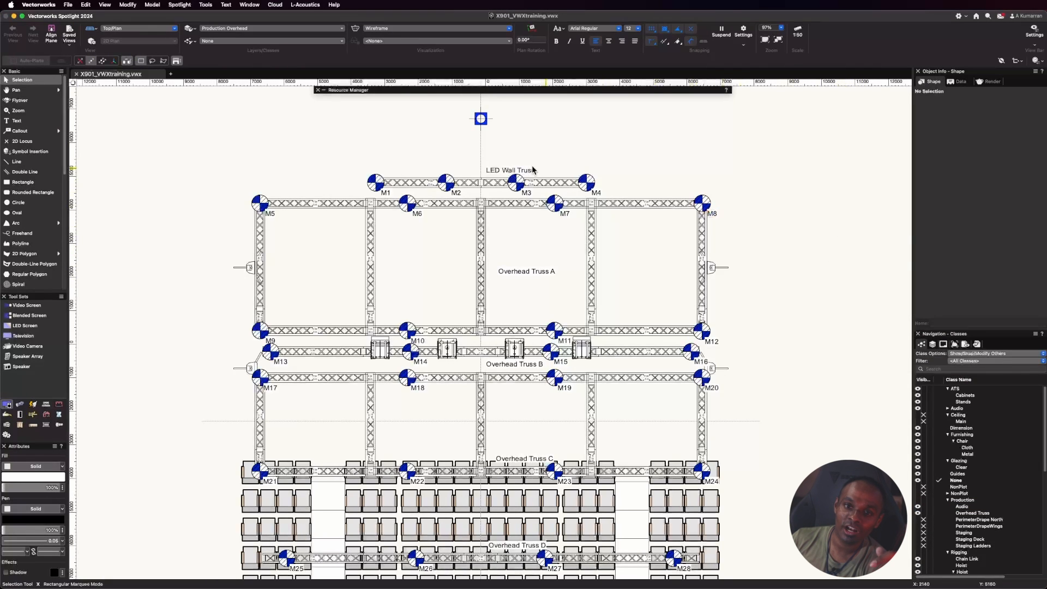
# Open the L-Acoustics Export to Soundvision settings and place the dialog over the drawing.
pyautogui.click(307, 6)
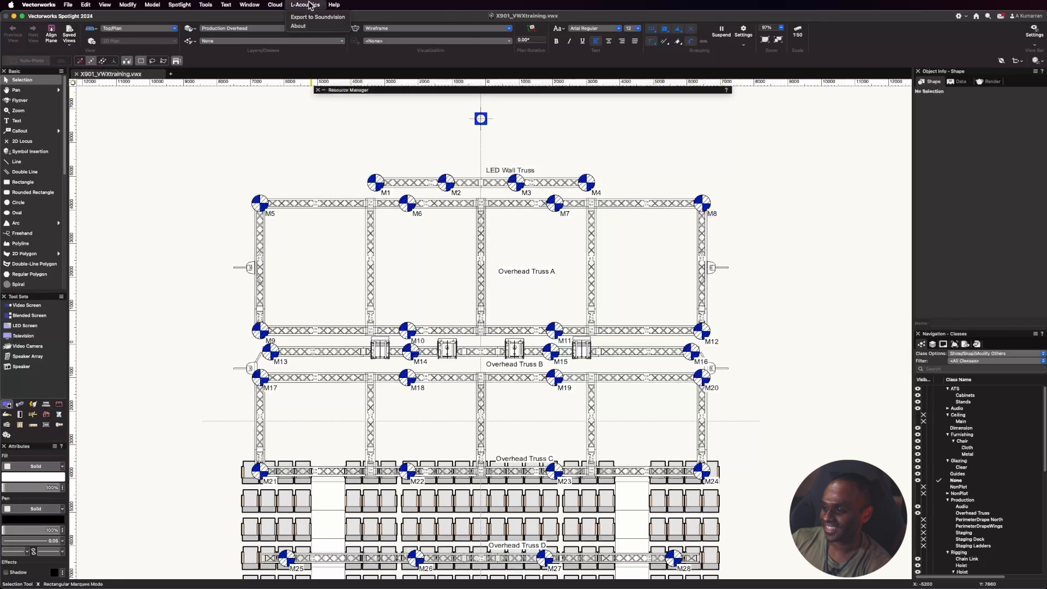
pyautogui.click(304, 5)
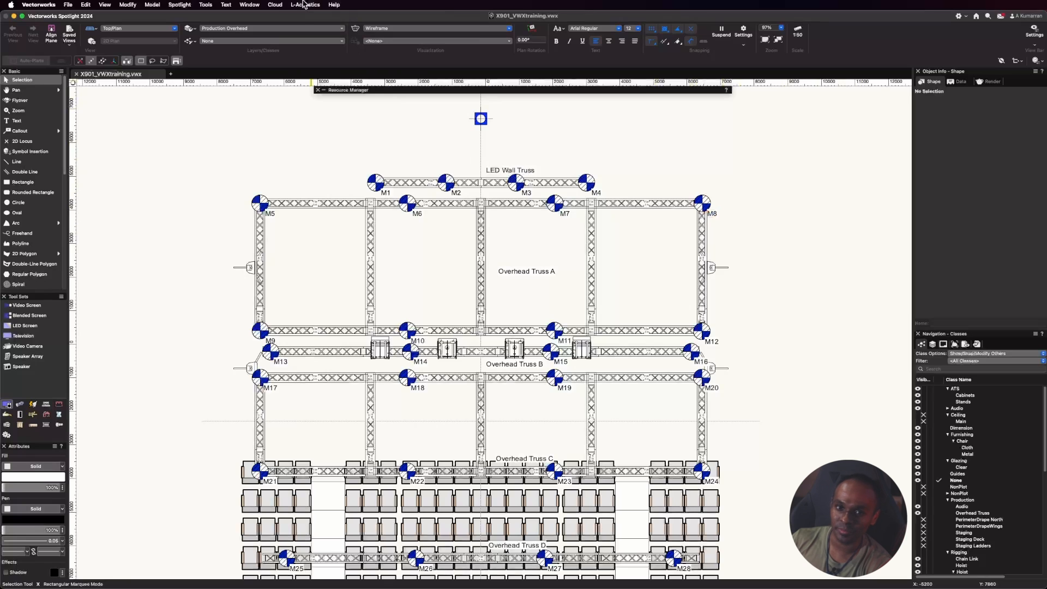
pyautogui.click(304, 4)
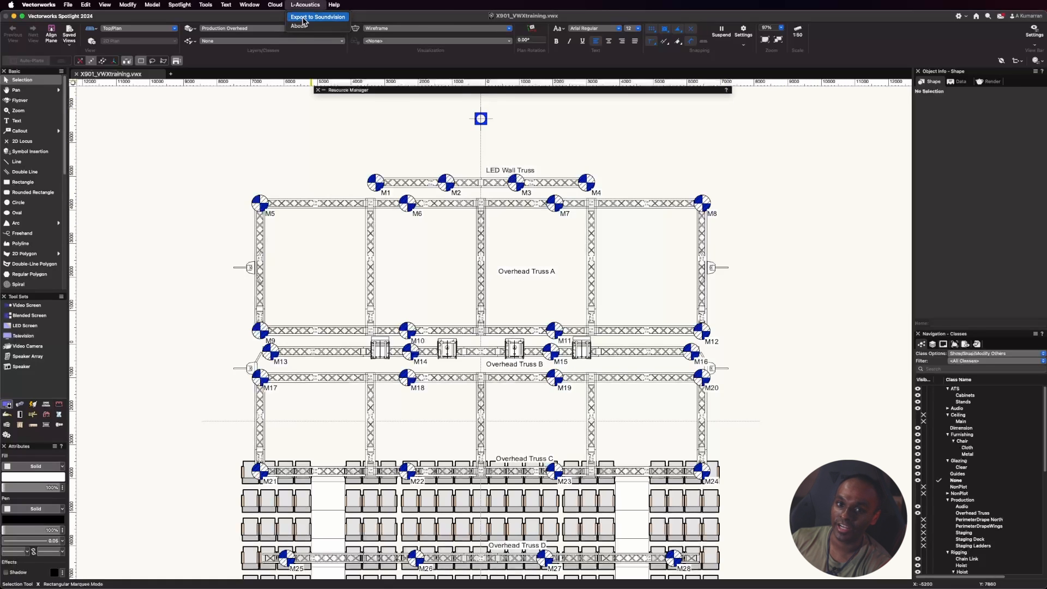
pyautogui.click(303, 17)
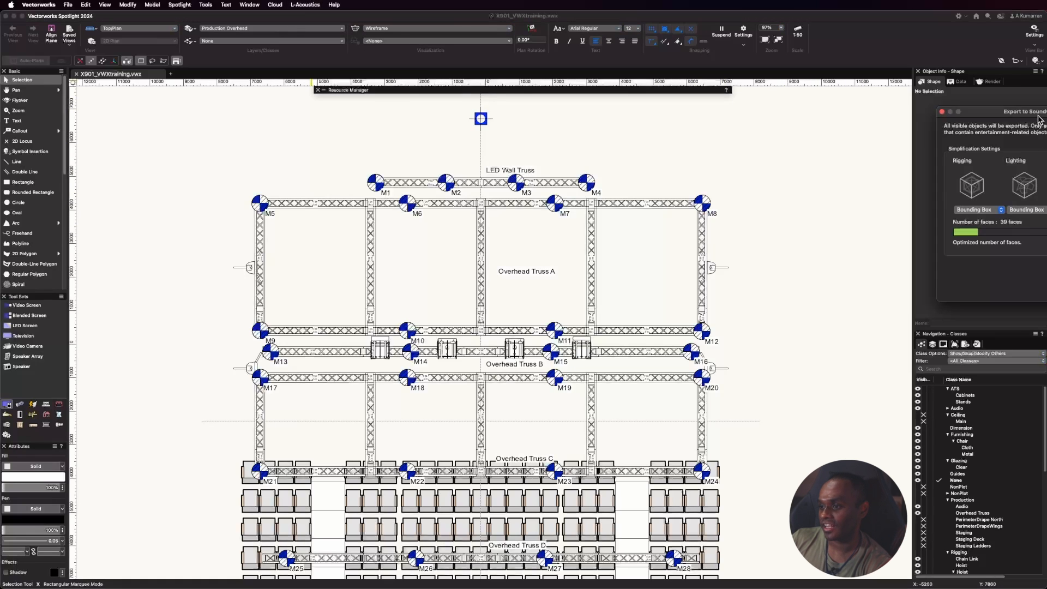
pyautogui.moveTo(1039, 118); pyautogui.dragTo(455, 160)
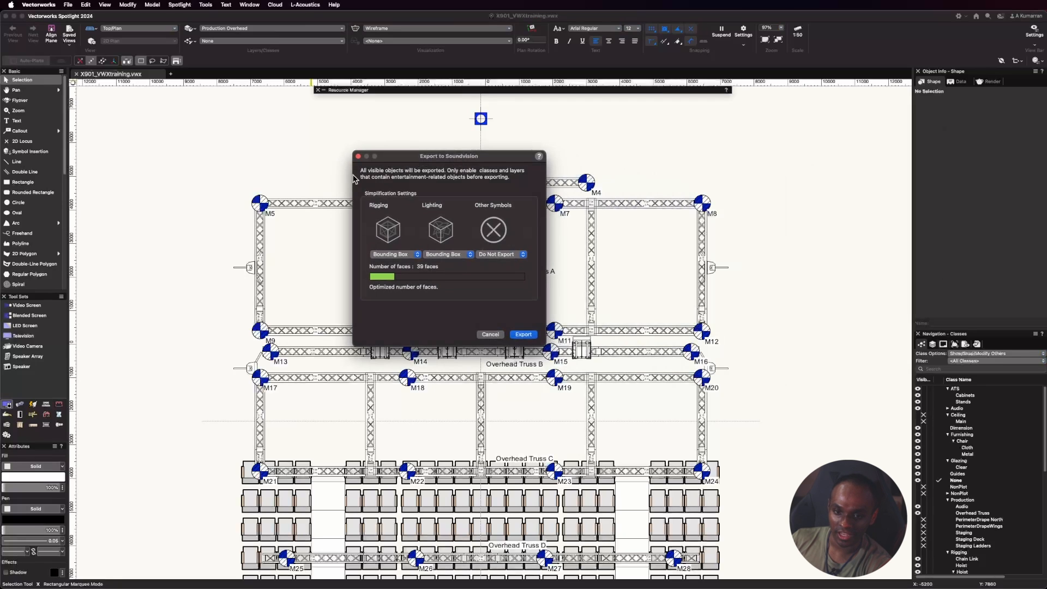
pyautogui.moveTo(421, 159); pyautogui.dragTo(400, 117)
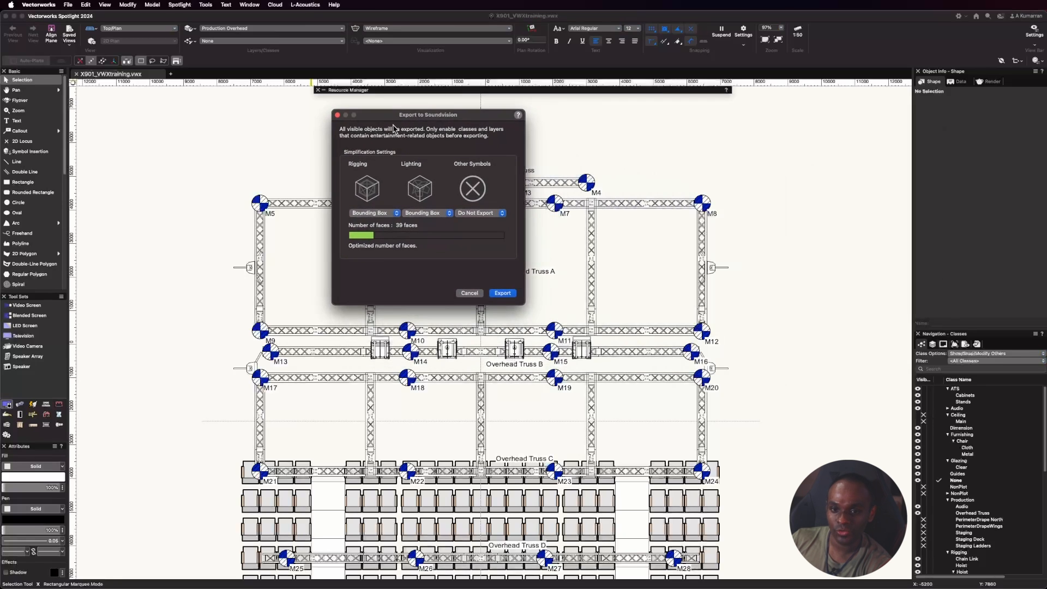
# Try True Geometry as the rigging simplification for the Soundvision export, and return it to Bounding Box.
pyautogui.click(386, 213)
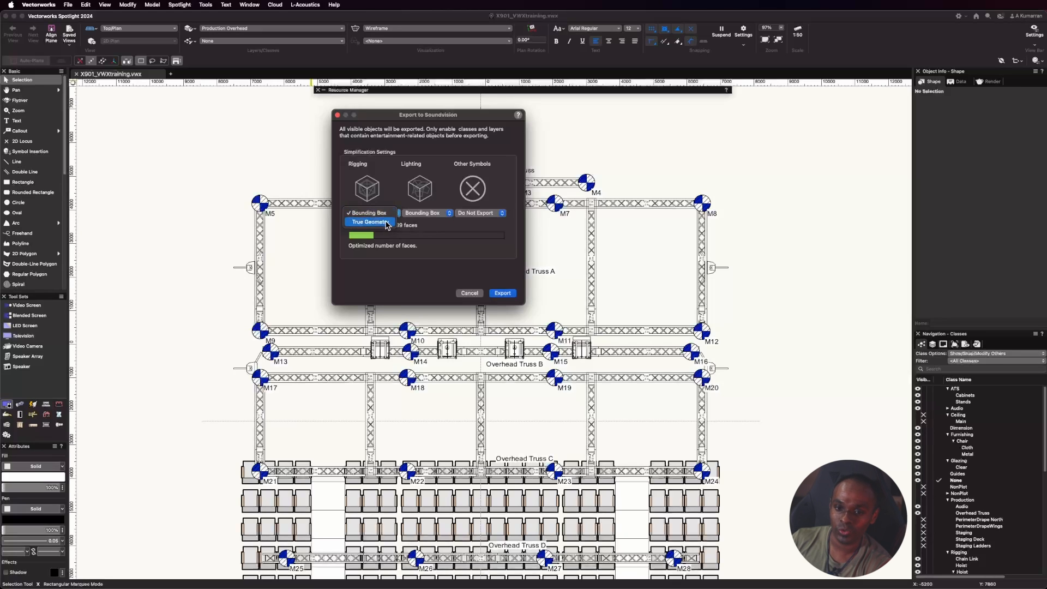
pyautogui.click(386, 221)
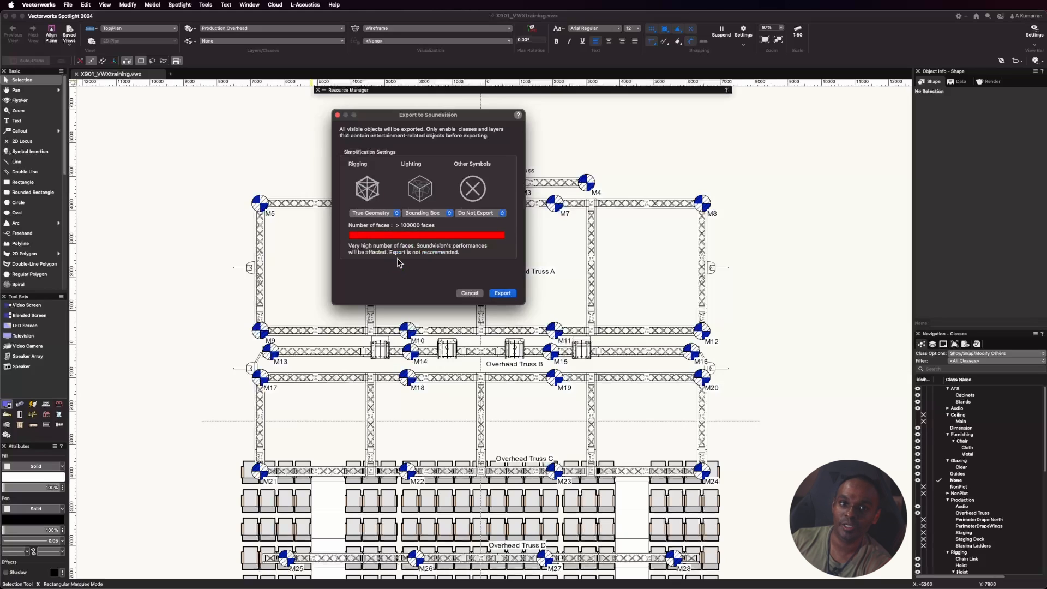
pyautogui.click(382, 214)
pyautogui.click(385, 206)
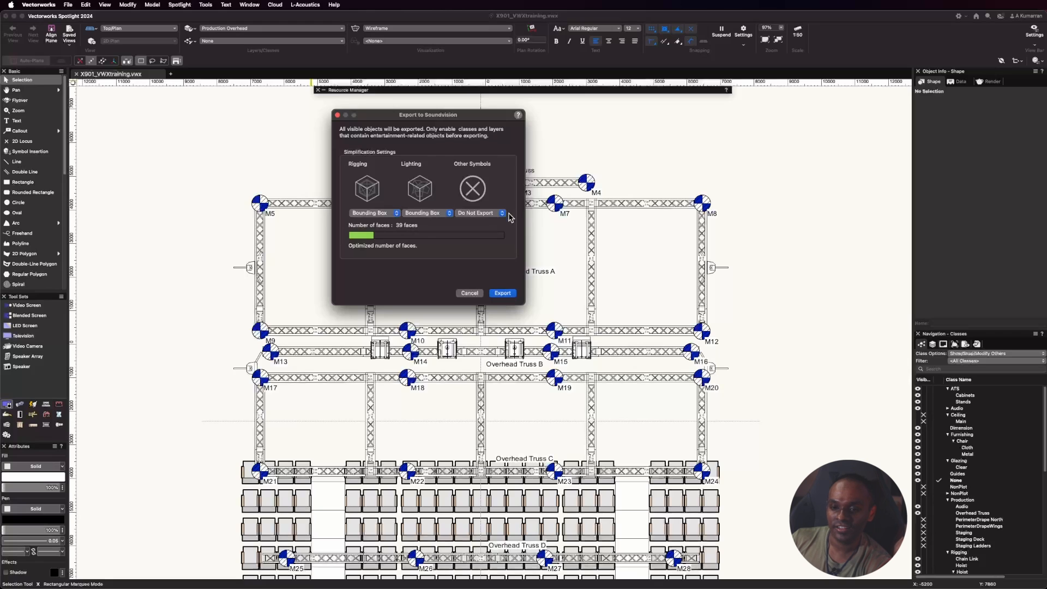
# Set the simplification of other symbols to Bounding Box for the Soundvision export.
pyautogui.click(489, 216)
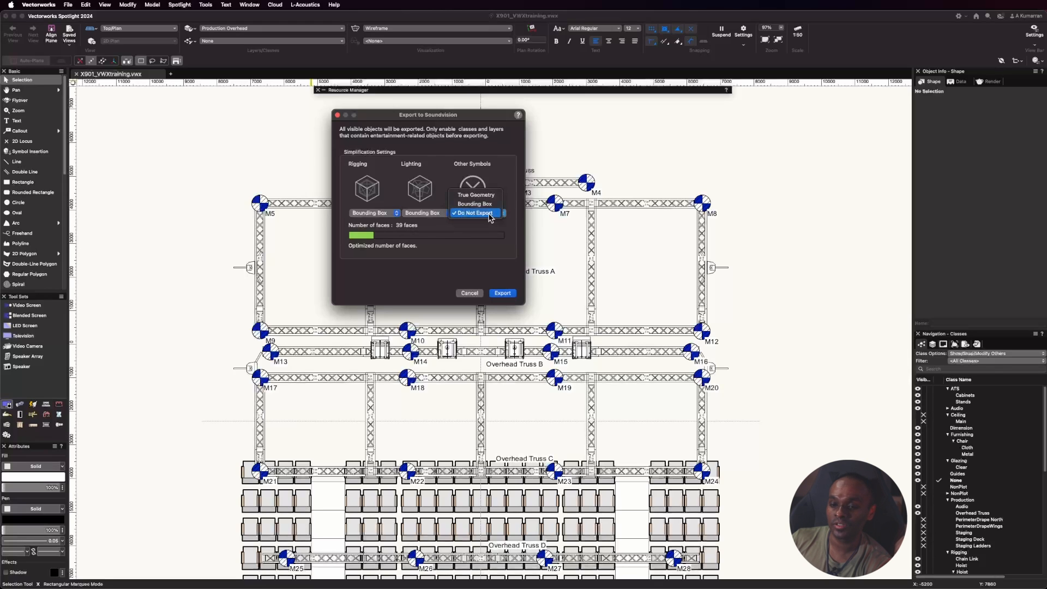
pyautogui.click(475, 204)
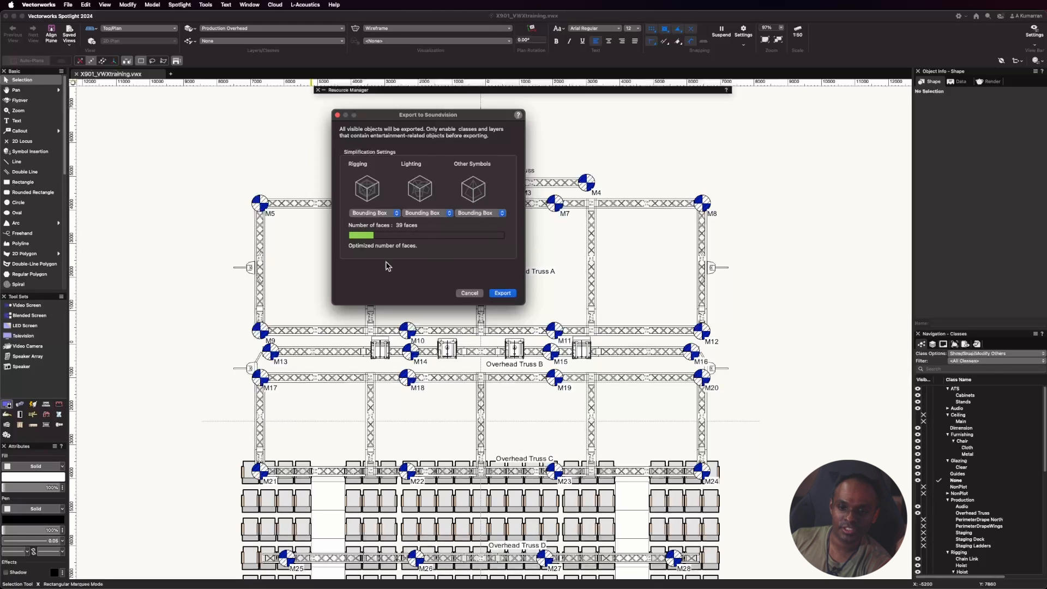